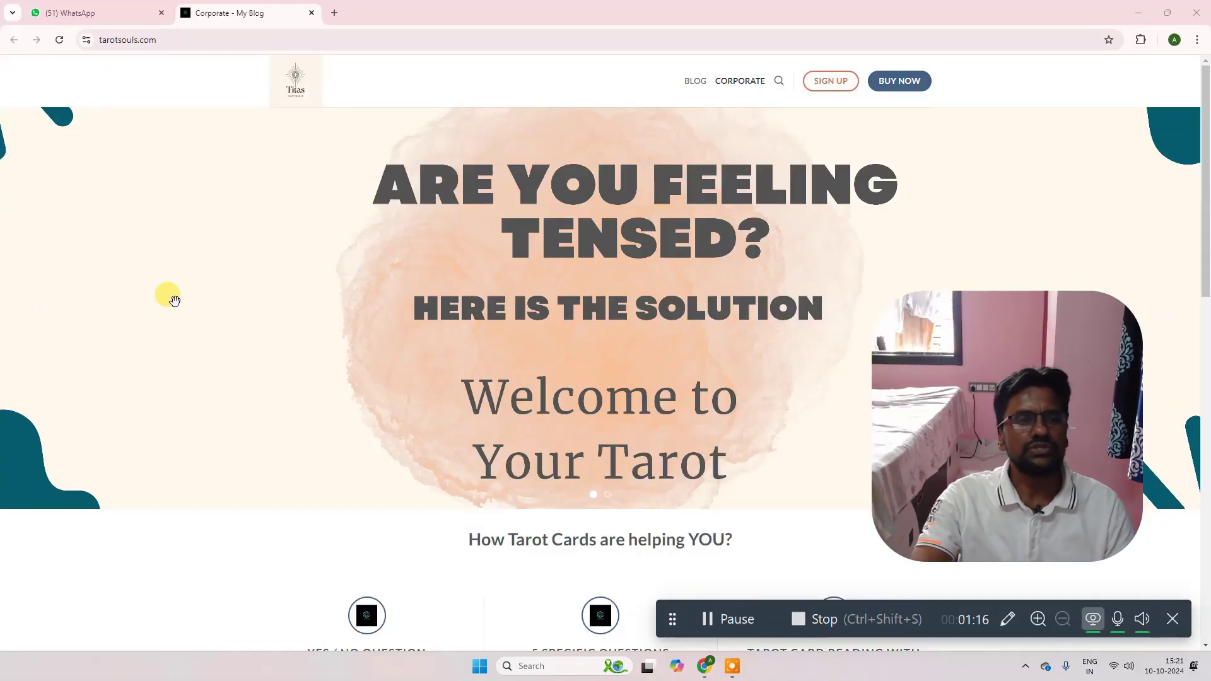
left_click(204, 39)
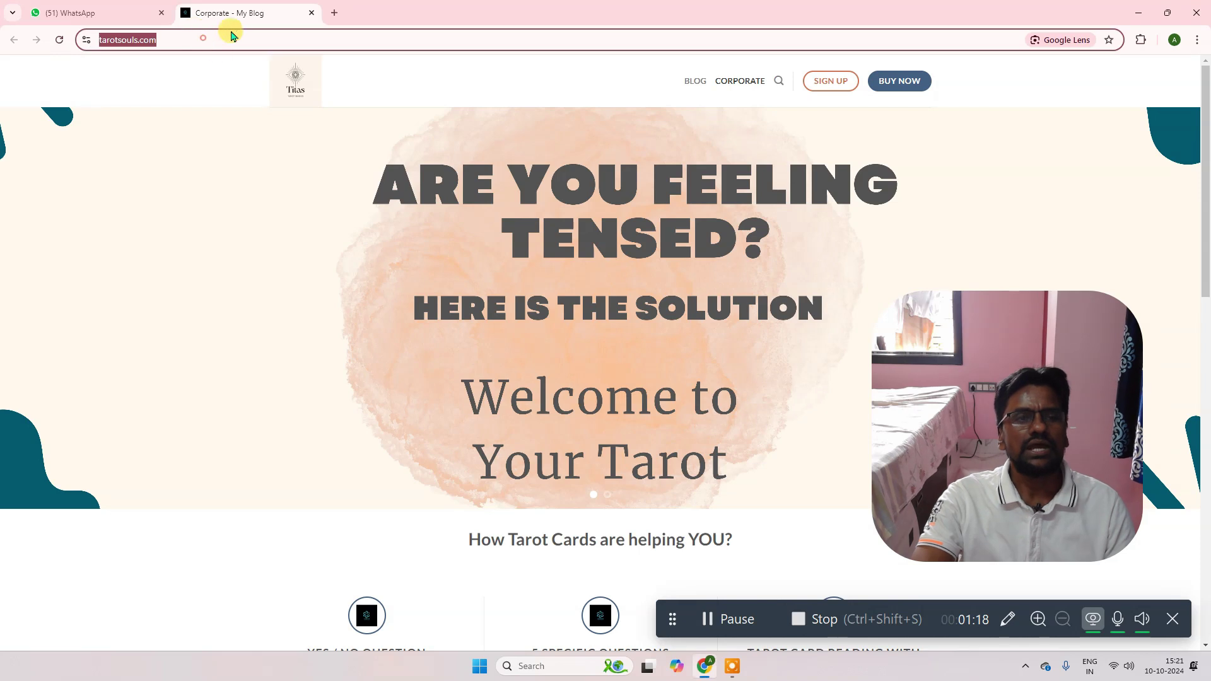
left_click(217, 115)
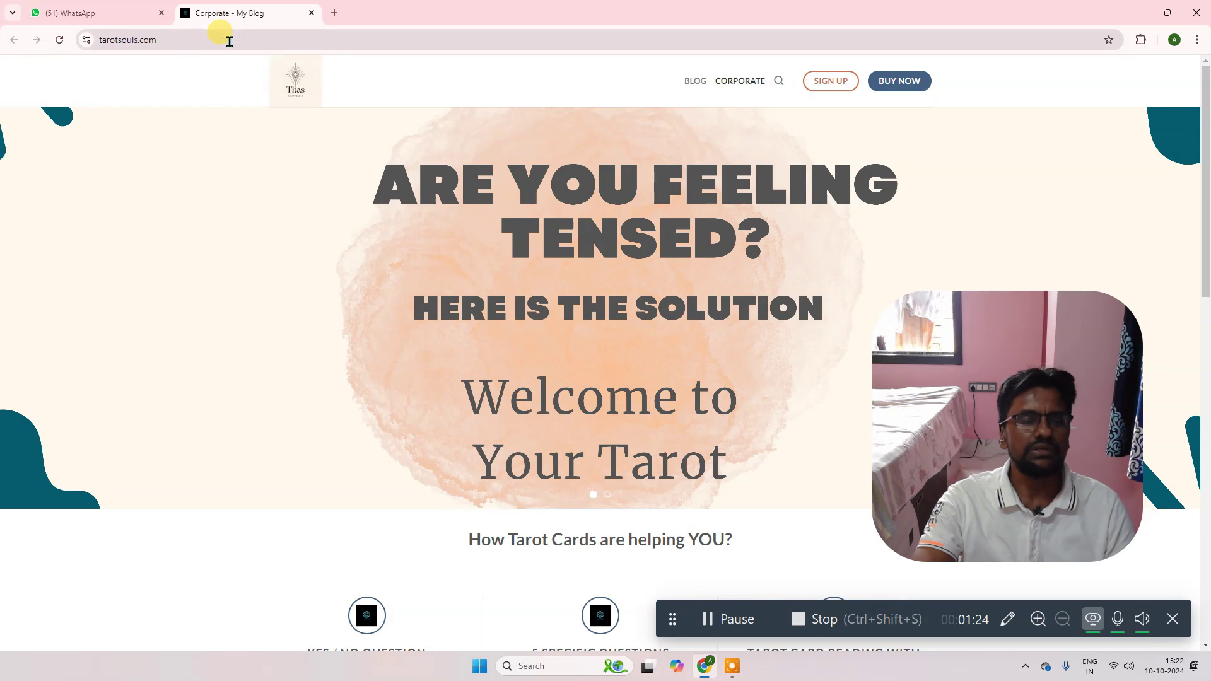
left_click(211, 39)
left_click(225, 43)
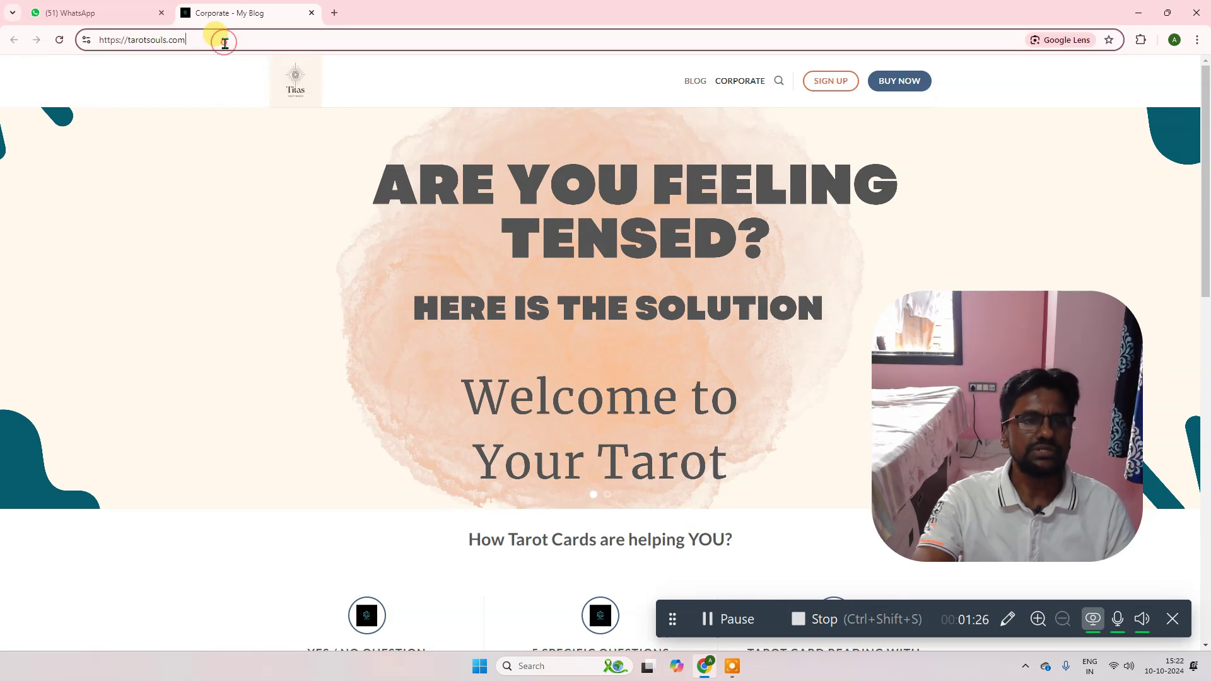
type("/wp")
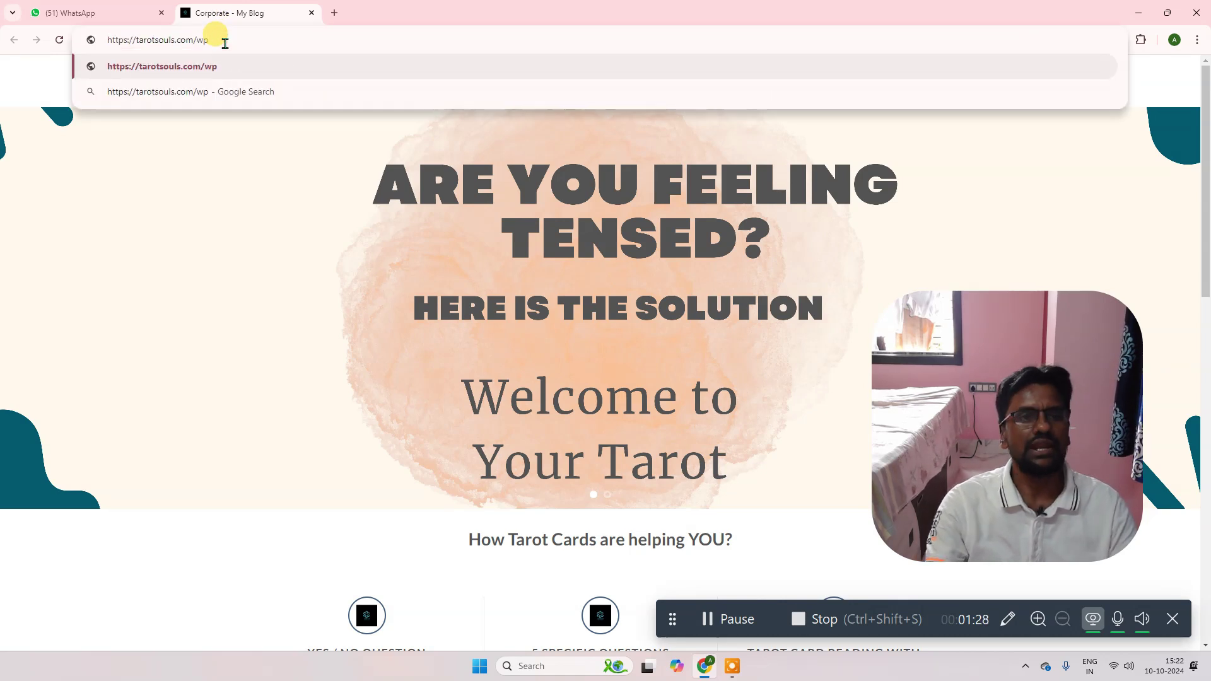
type("-admin")
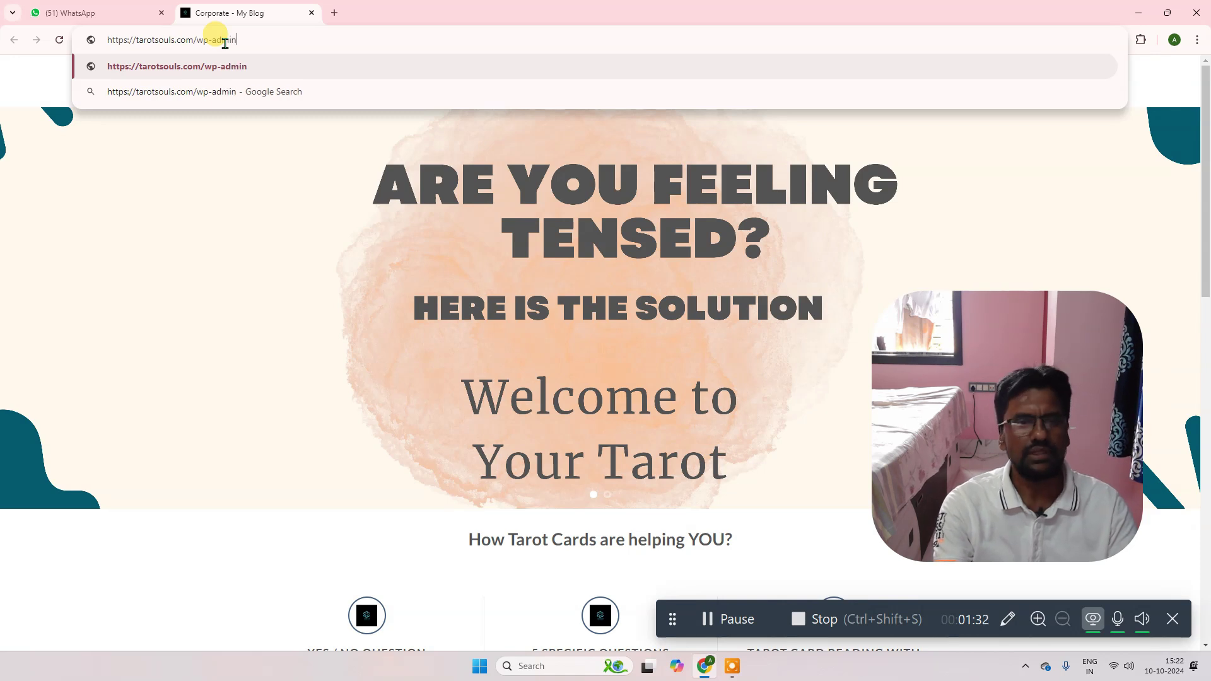
key("Return")
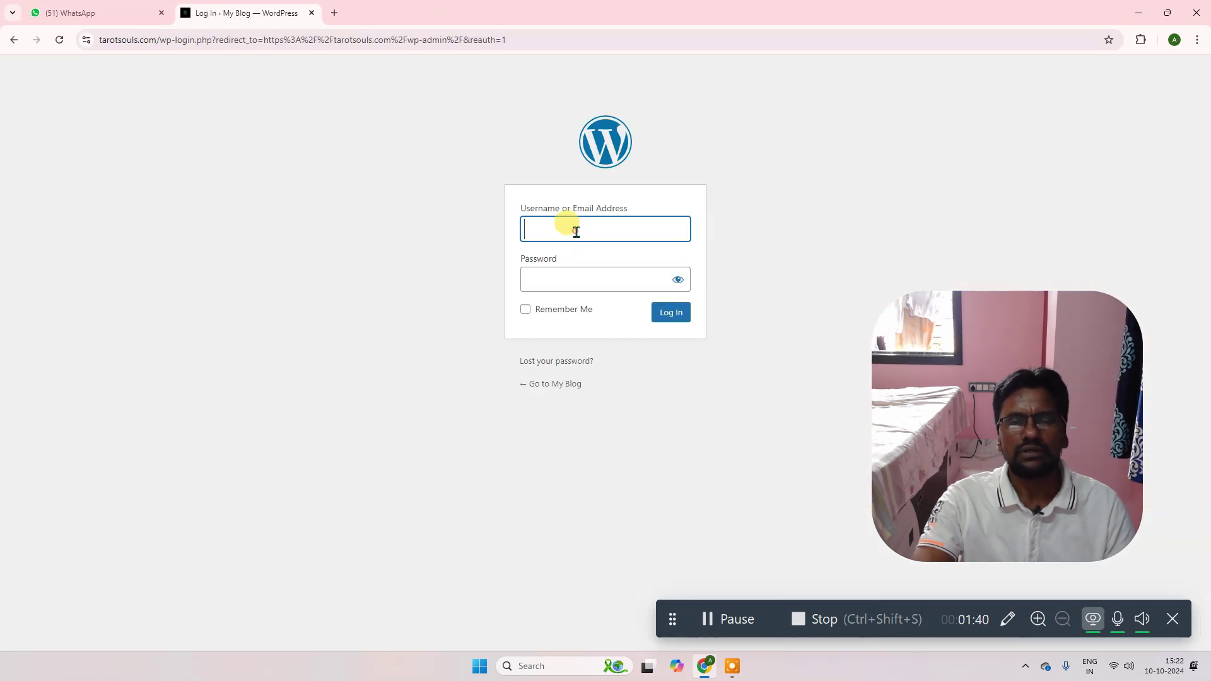
- Log in to WordPress with the saved admin username and account password, and dismiss the browser's change-password alert
left_click(575, 231)
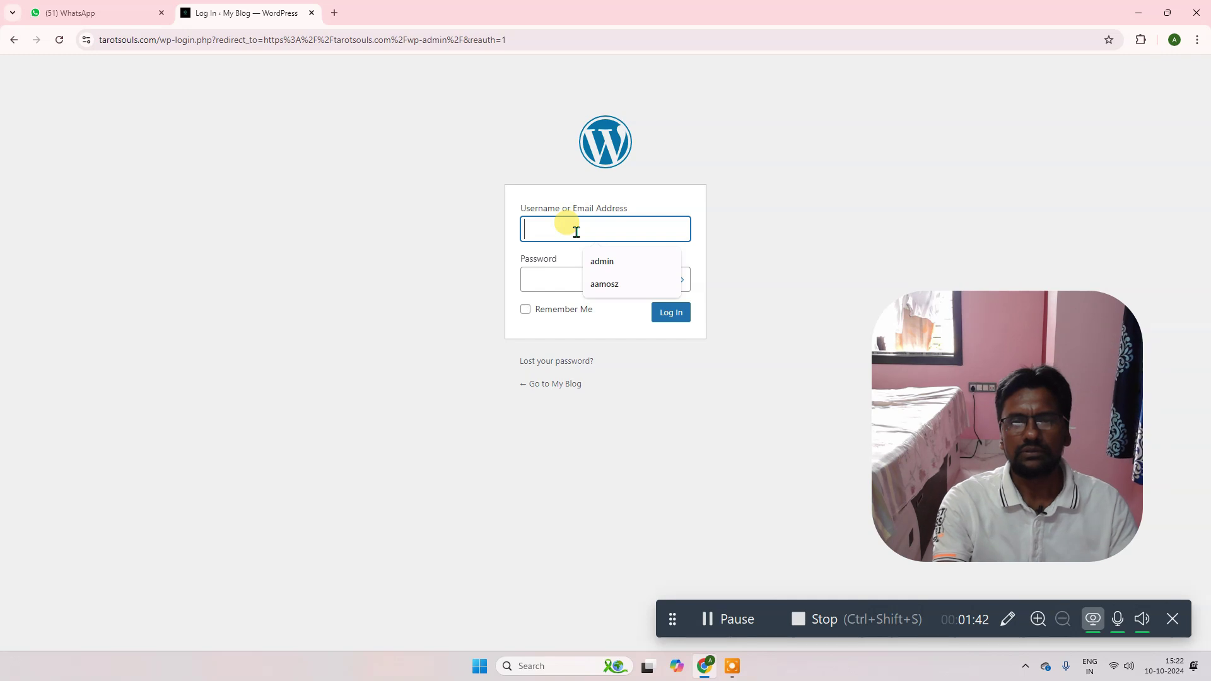
left_click(601, 261)
left_click(670, 312)
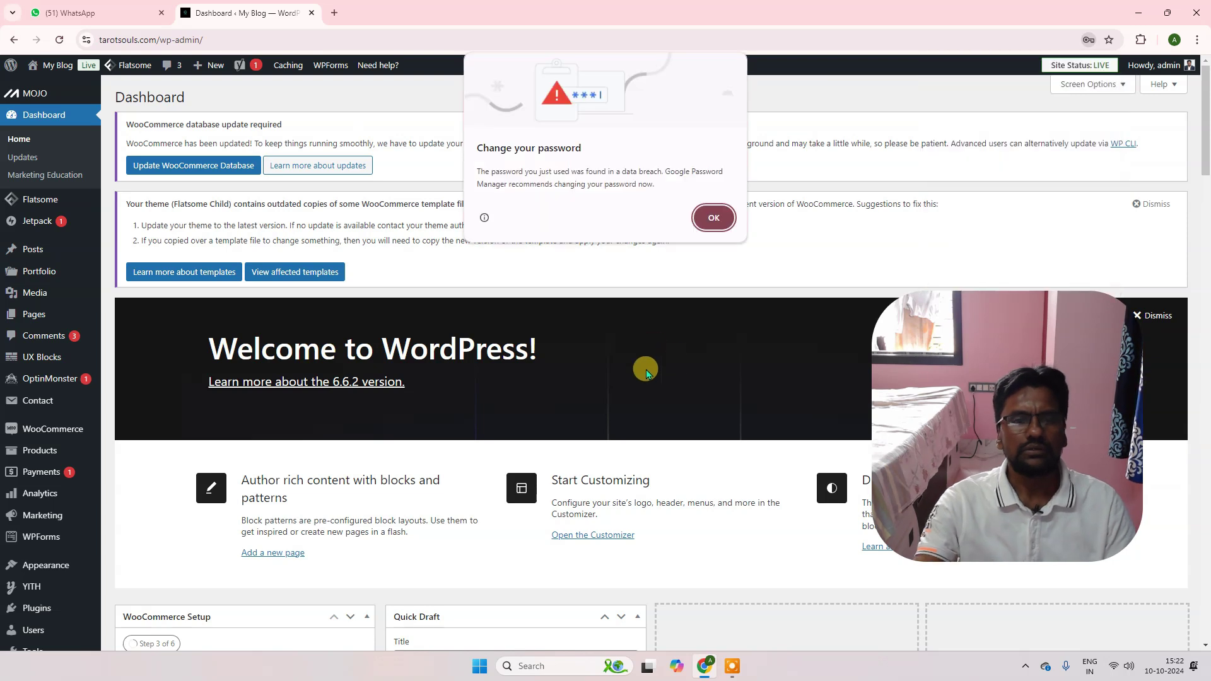
left_click(711, 217)
- Open the list of installed plugins from the WordPress dashboard
scroll(543, 297, "down", 5)
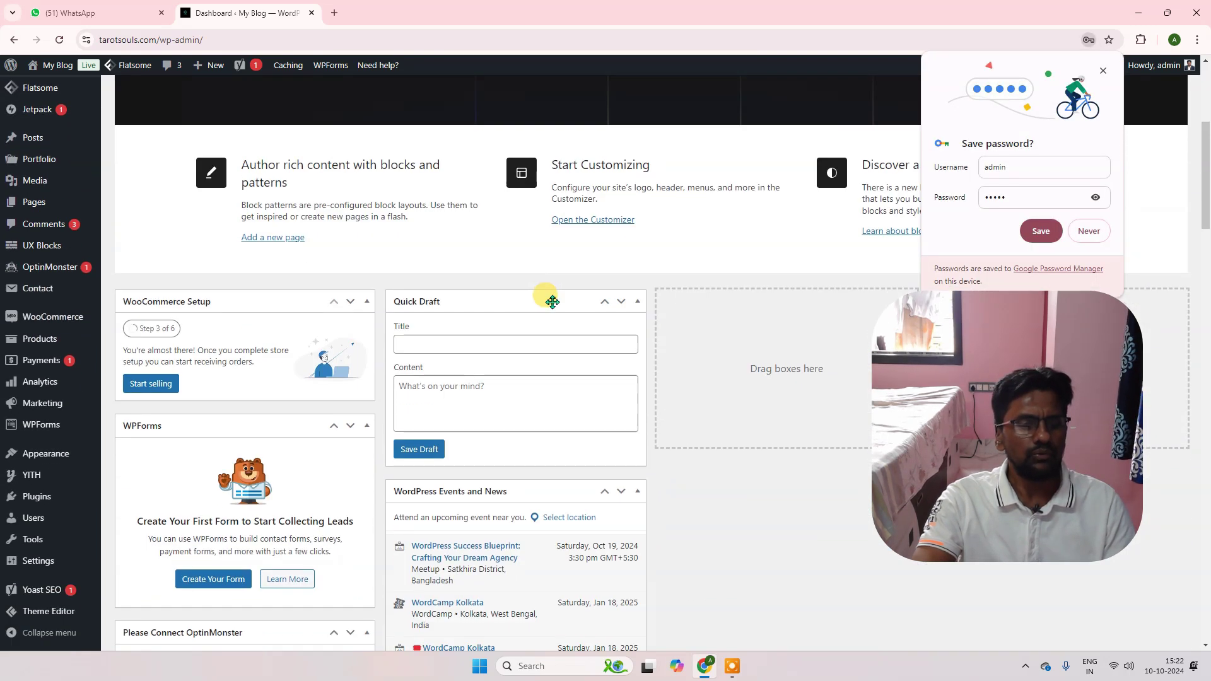
scroll(549, 300, "up", 3)
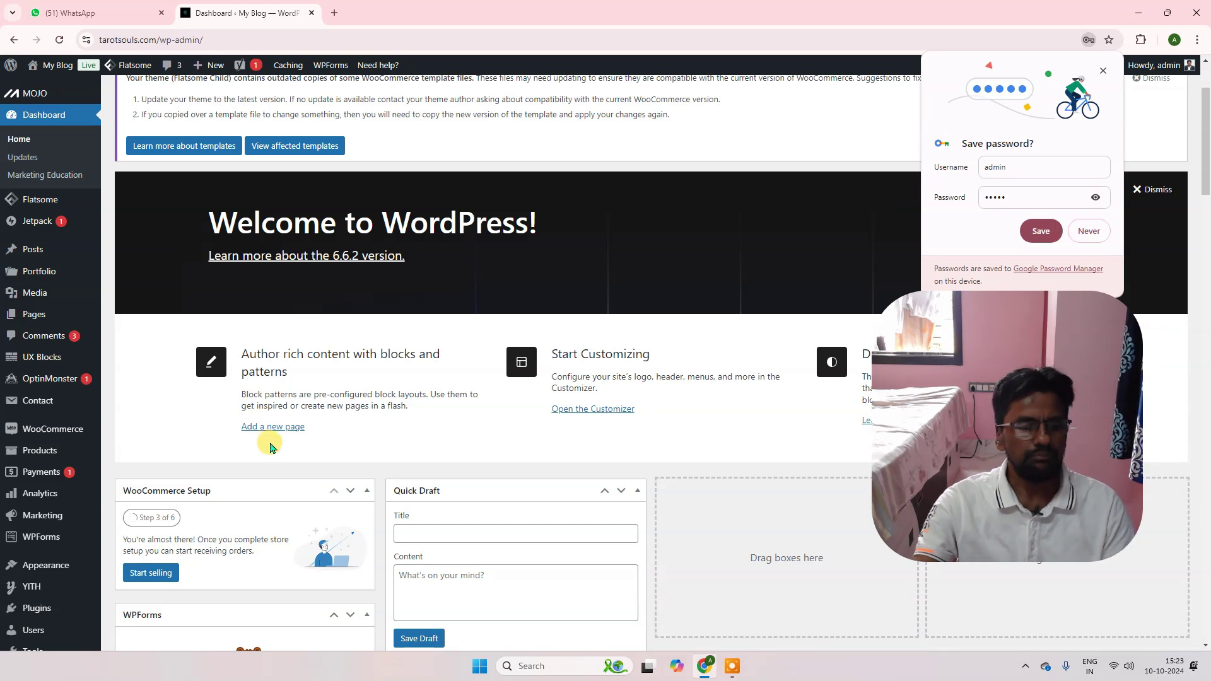
scroll(107, 503, "down", 1)
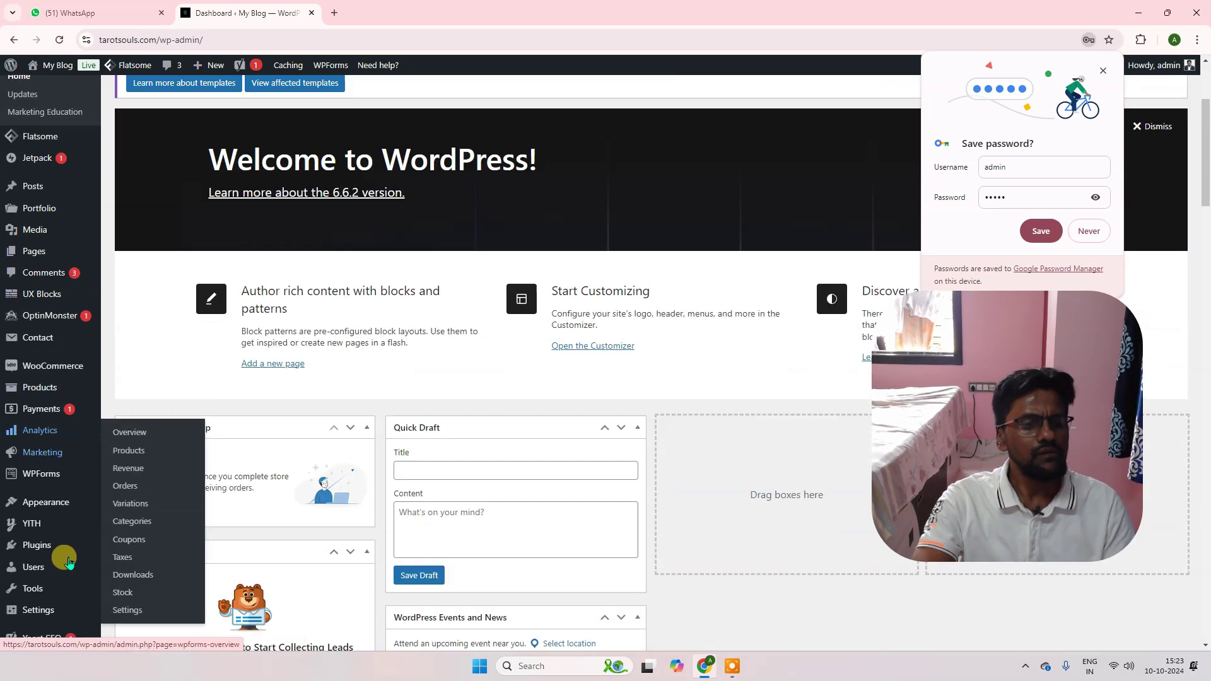
left_click(63, 546)
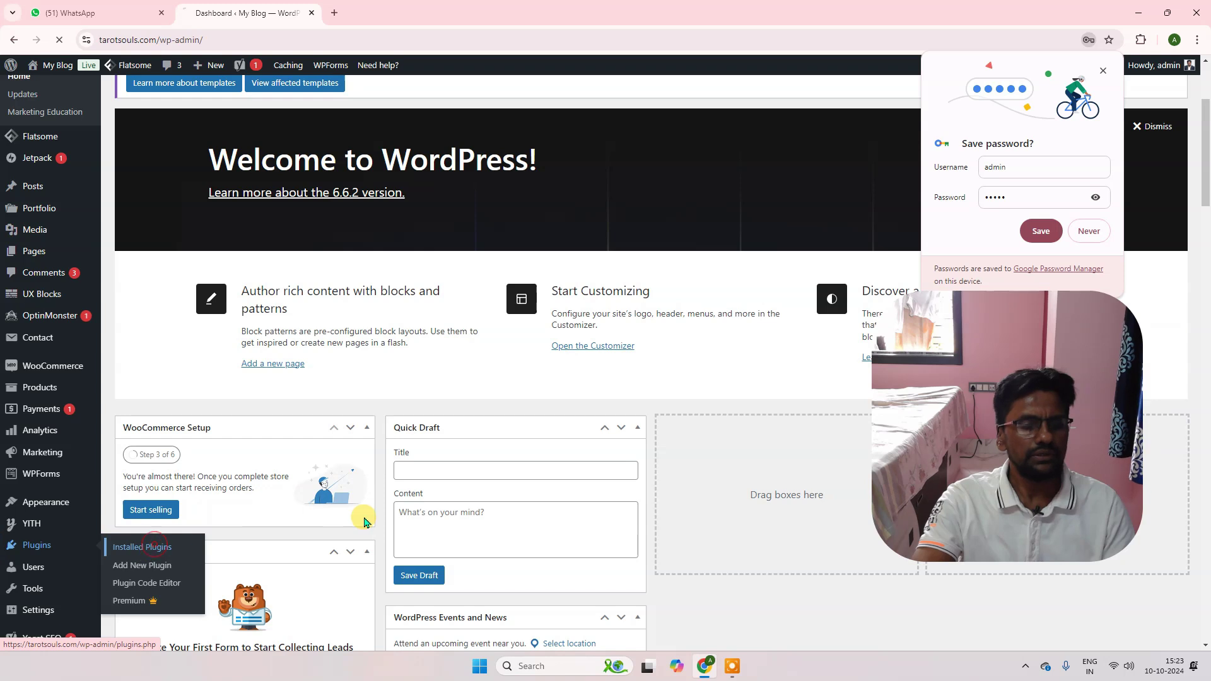
scroll(410, 467, "up", 1)
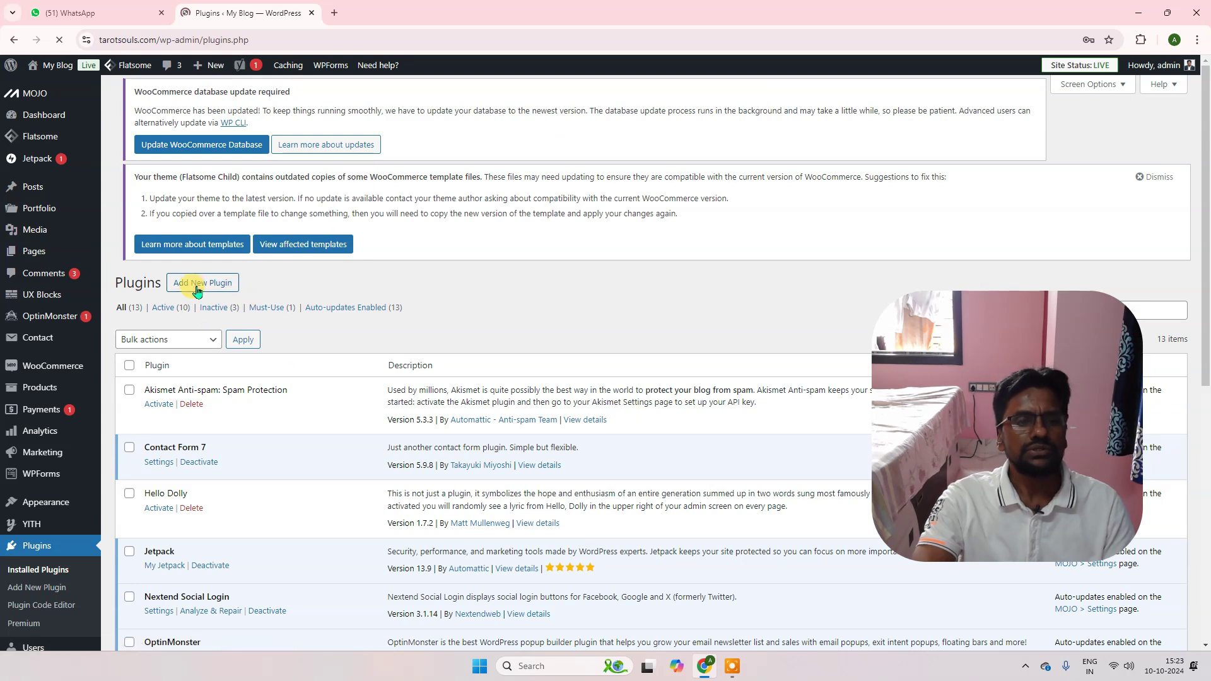
- Search for "yoast" among the plugins available to add and review the Yoast SEO entry's description
left_click_drag(183, 278, 162, 270)
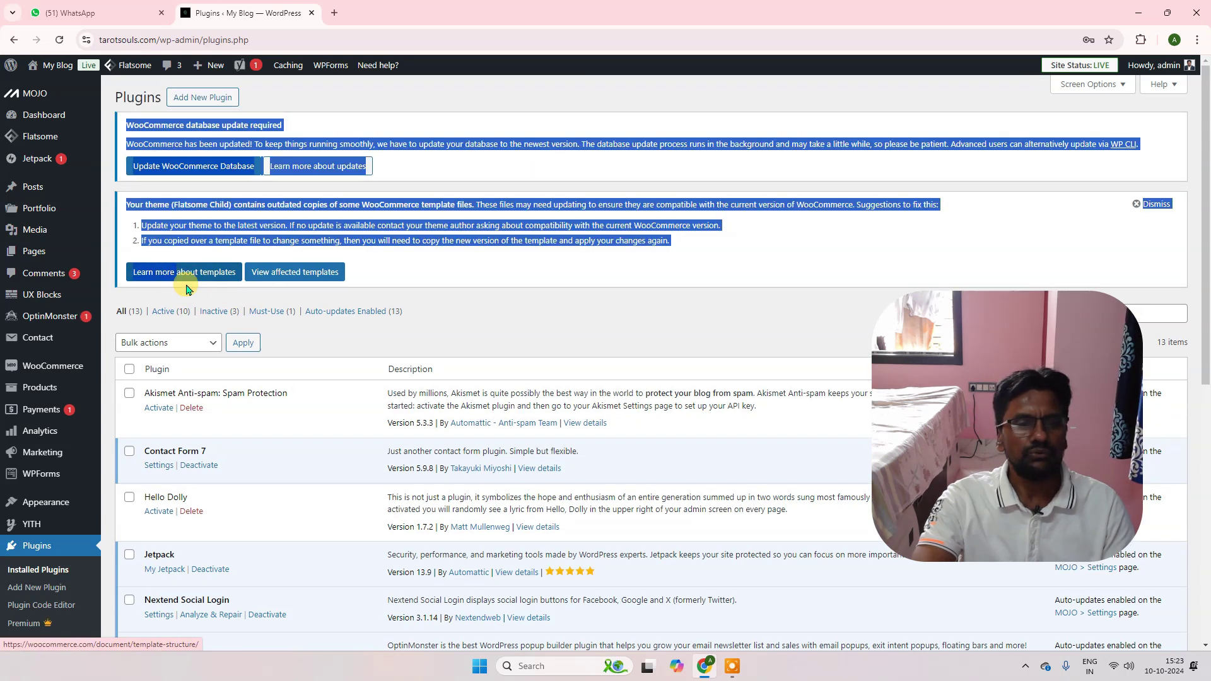
left_click(372, 260)
left_click(191, 97)
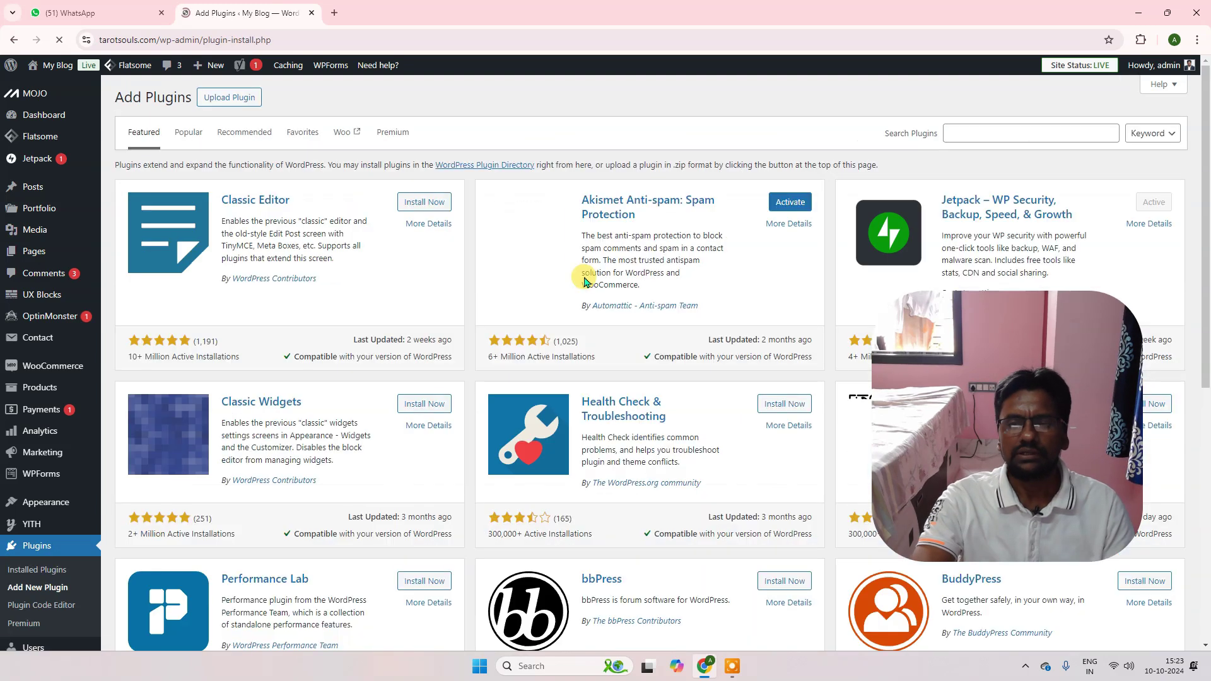
left_click(966, 139)
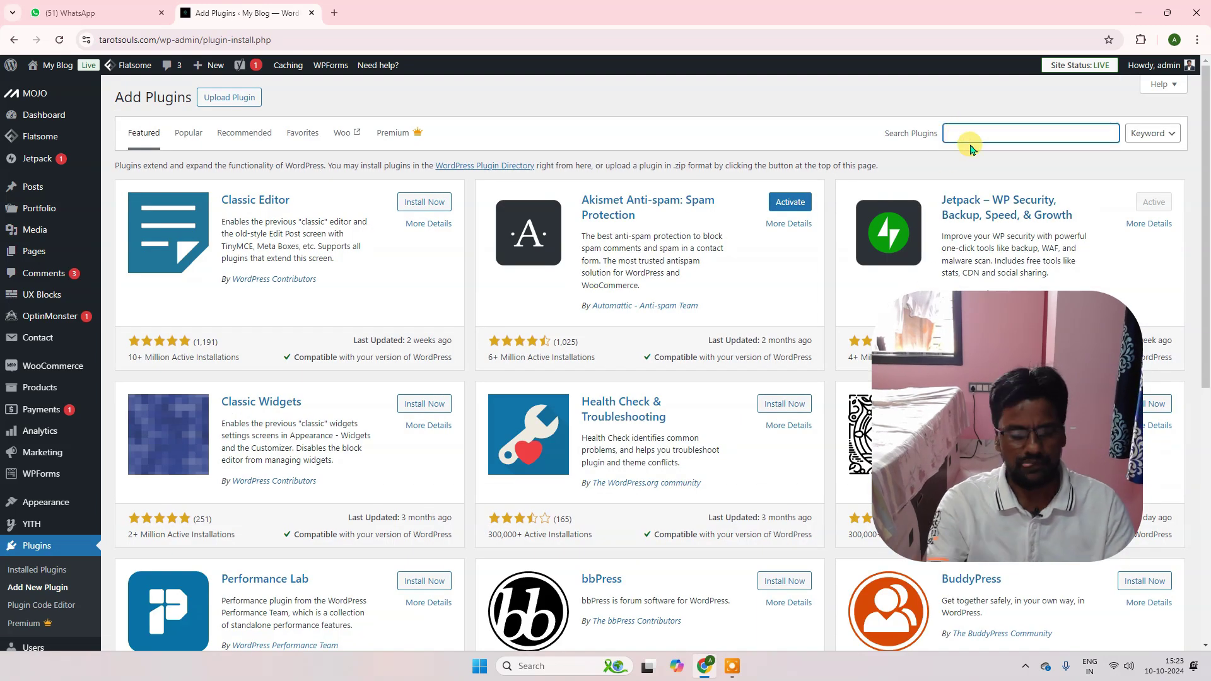
type("yoast")
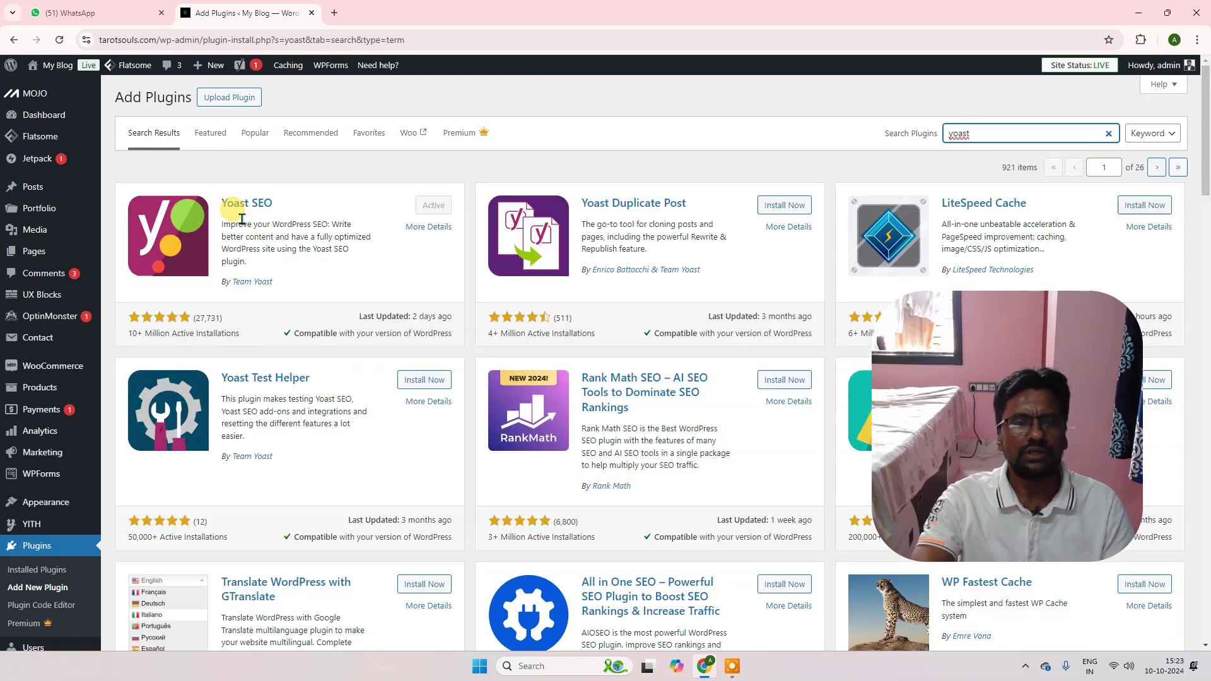
left_click_drag(241, 218, 369, 238)
left_click(324, 236)
triple_click(310, 224)
left_click(363, 258)
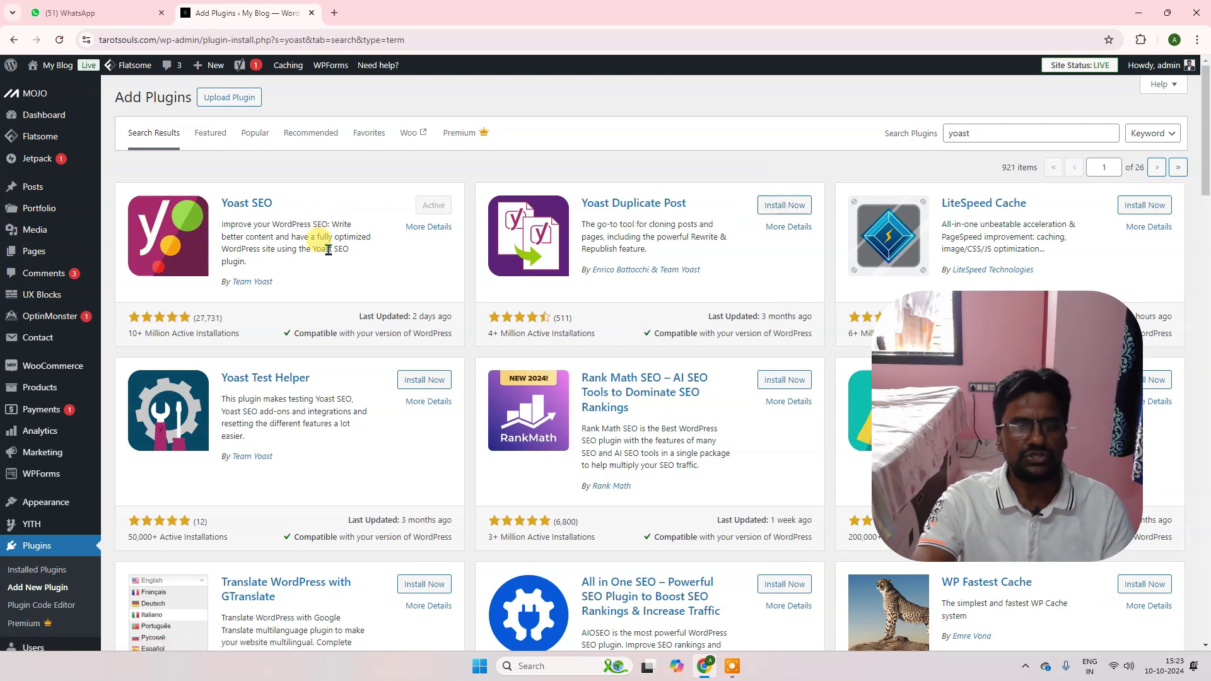
- Return to the installed plugins list and examine the Yoast SEO entry
left_click(47, 549)
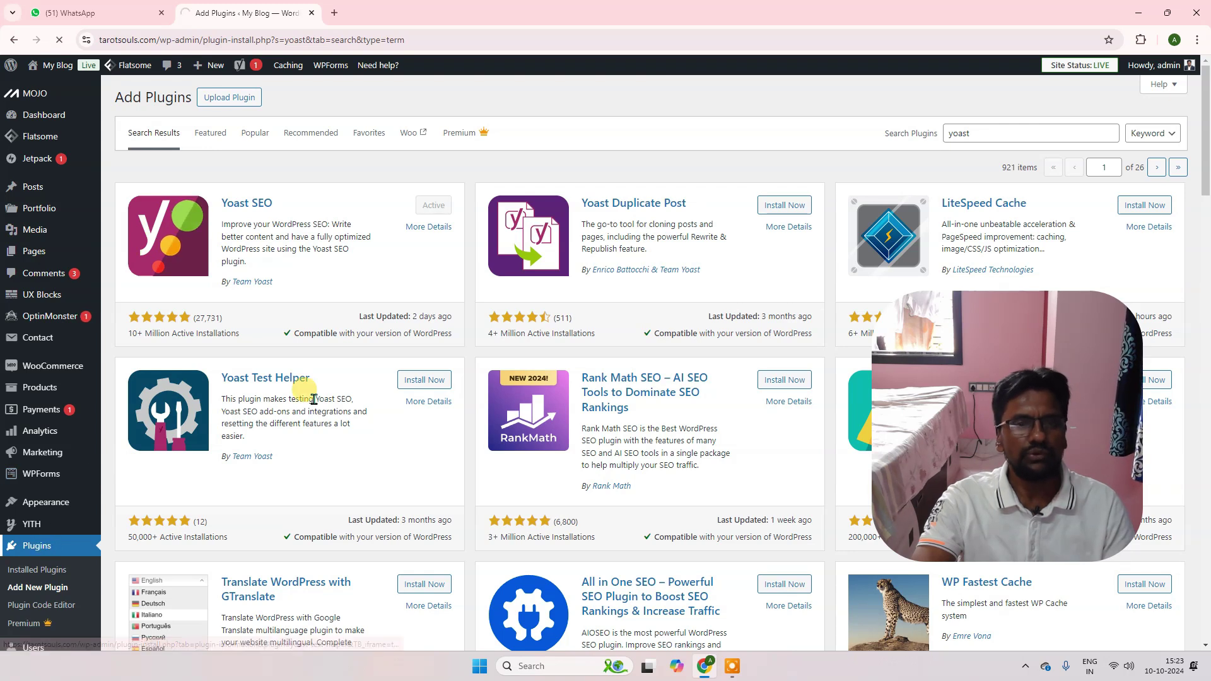
scroll(315, 391, "down", 3)
scroll(315, 388, "down", 6)
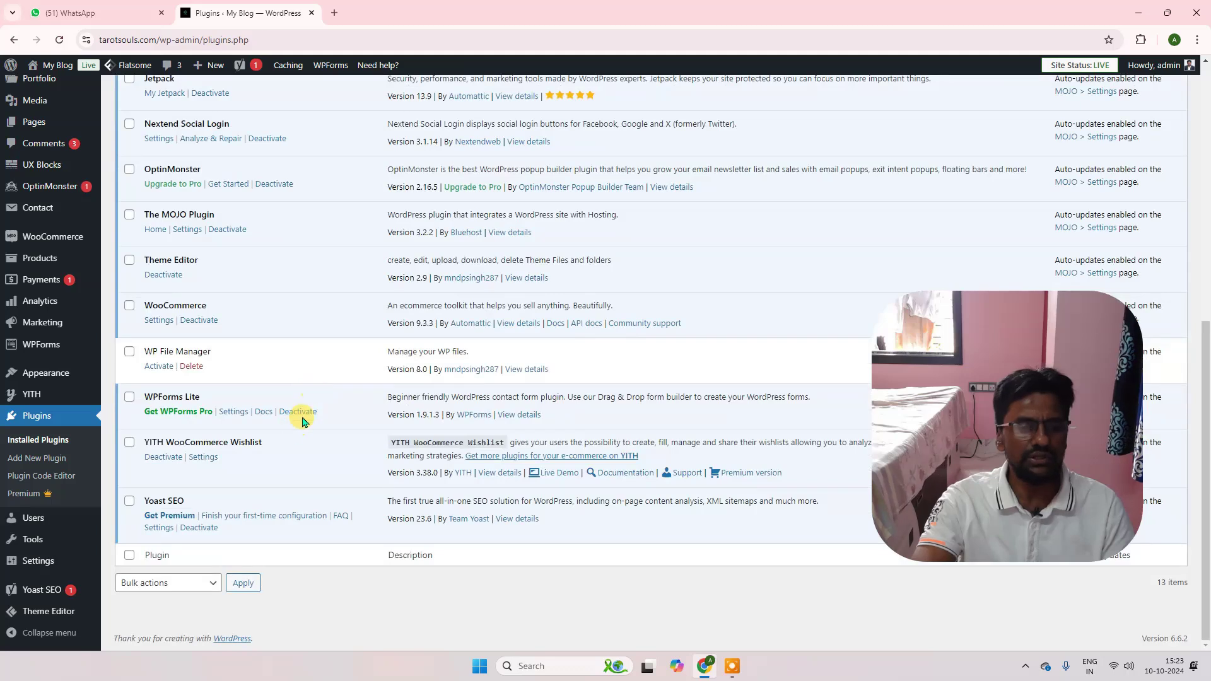
left_click_drag(140, 503, 209, 502)
left_click(209, 494)
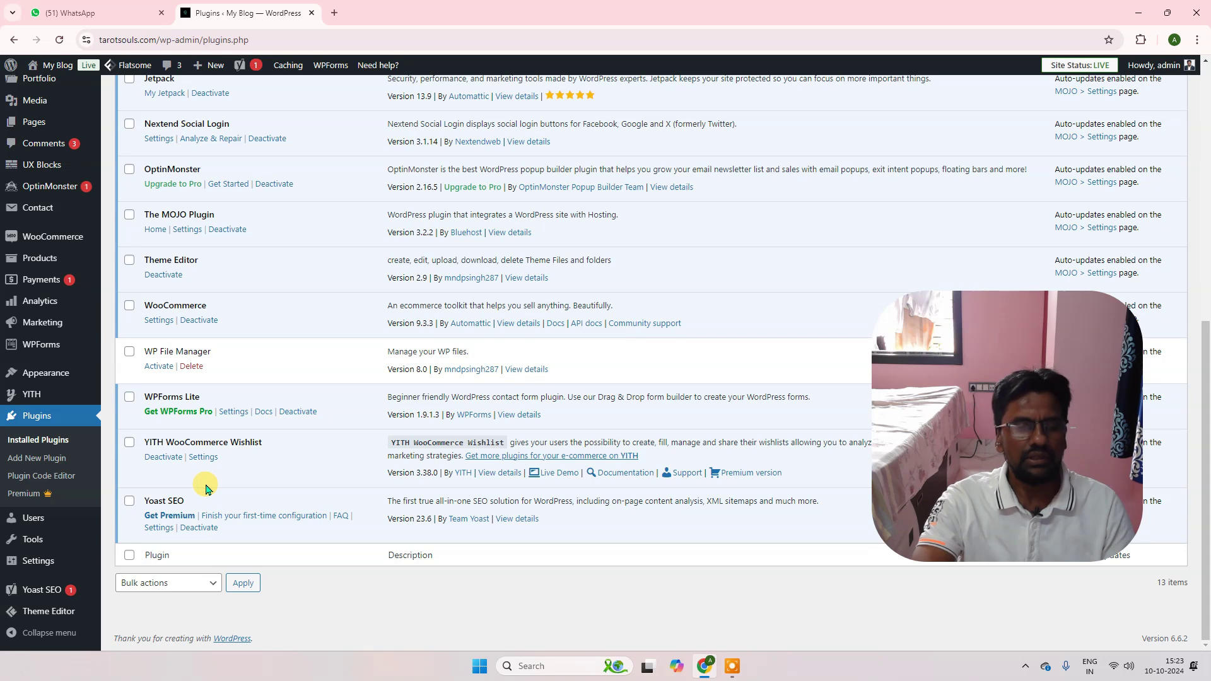
left_click_drag(145, 501, 189, 502)
left_click(201, 500)
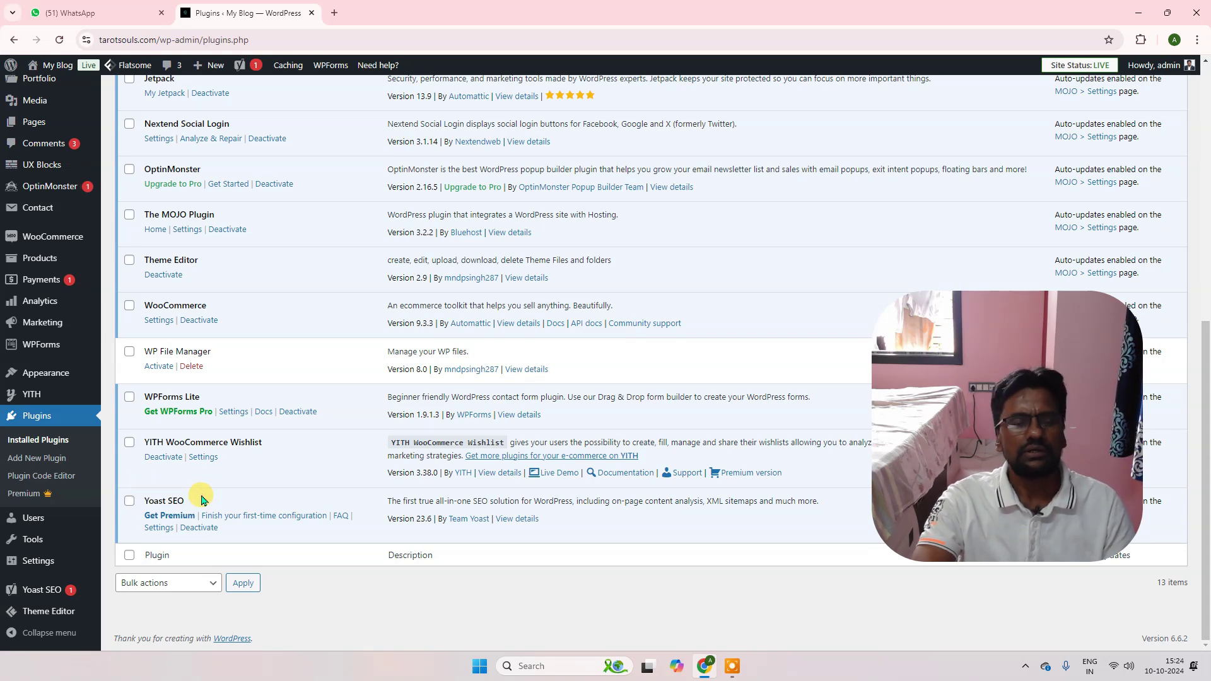
left_click_drag(148, 501, 192, 504)
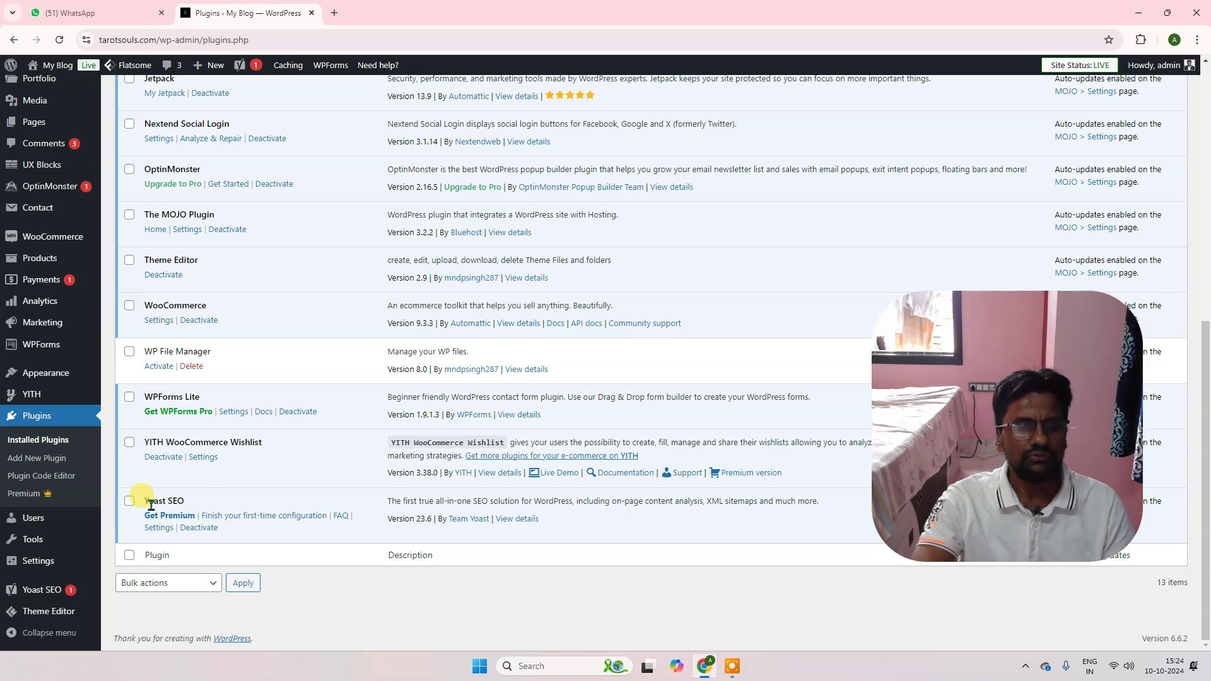
left_click_drag(147, 501, 203, 494)
left_click(192, 502)
left_click(144, 498)
left_click(202, 495)
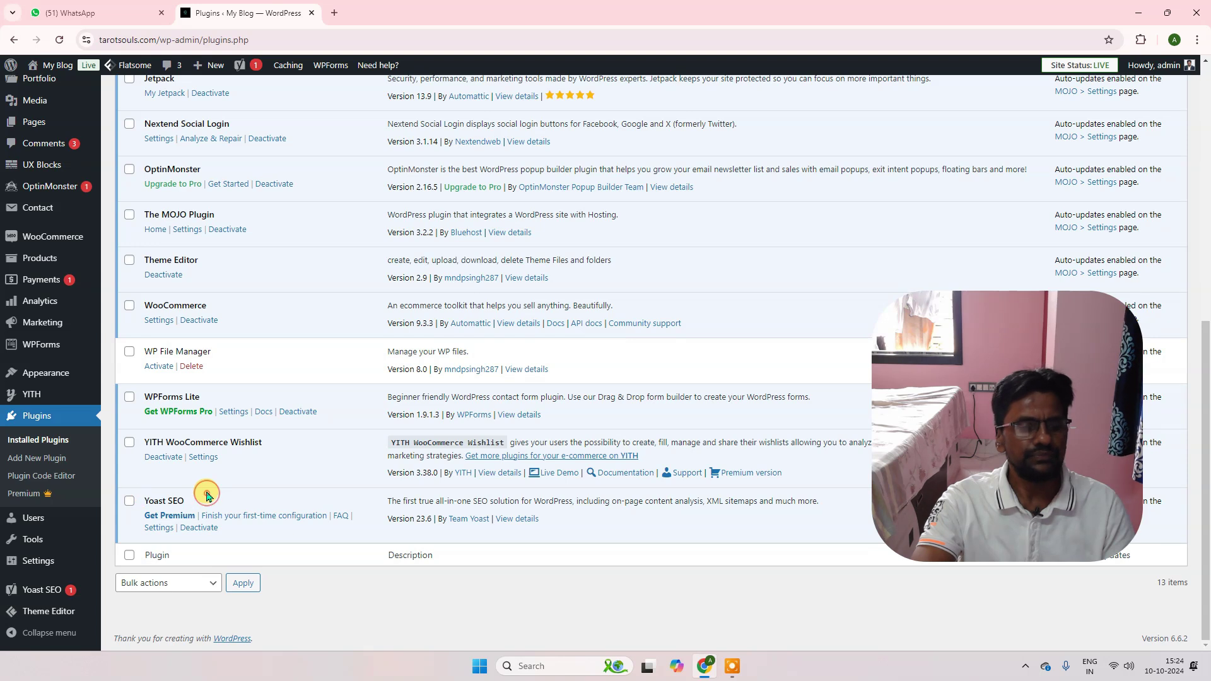
- Open the General page of Yoast SEO and switch to its first-time configuration
scroll(215, 479, "up", 6)
scroll(216, 465, "up", 2)
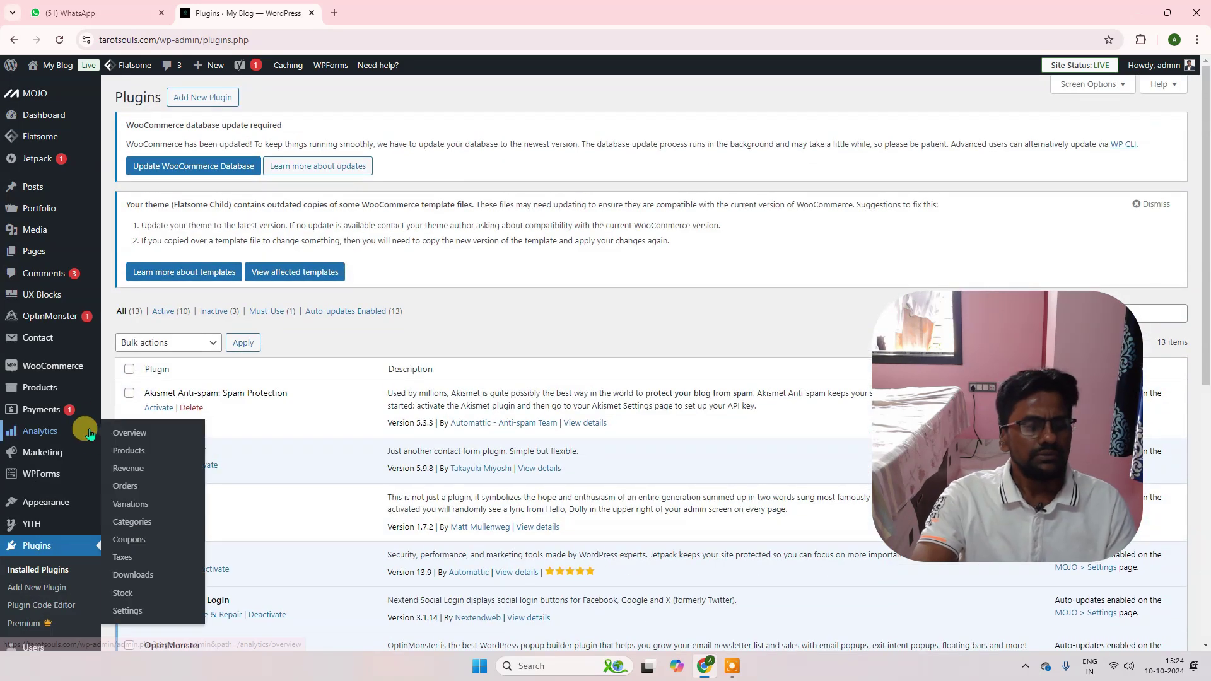
scroll(326, 394, "down", 4)
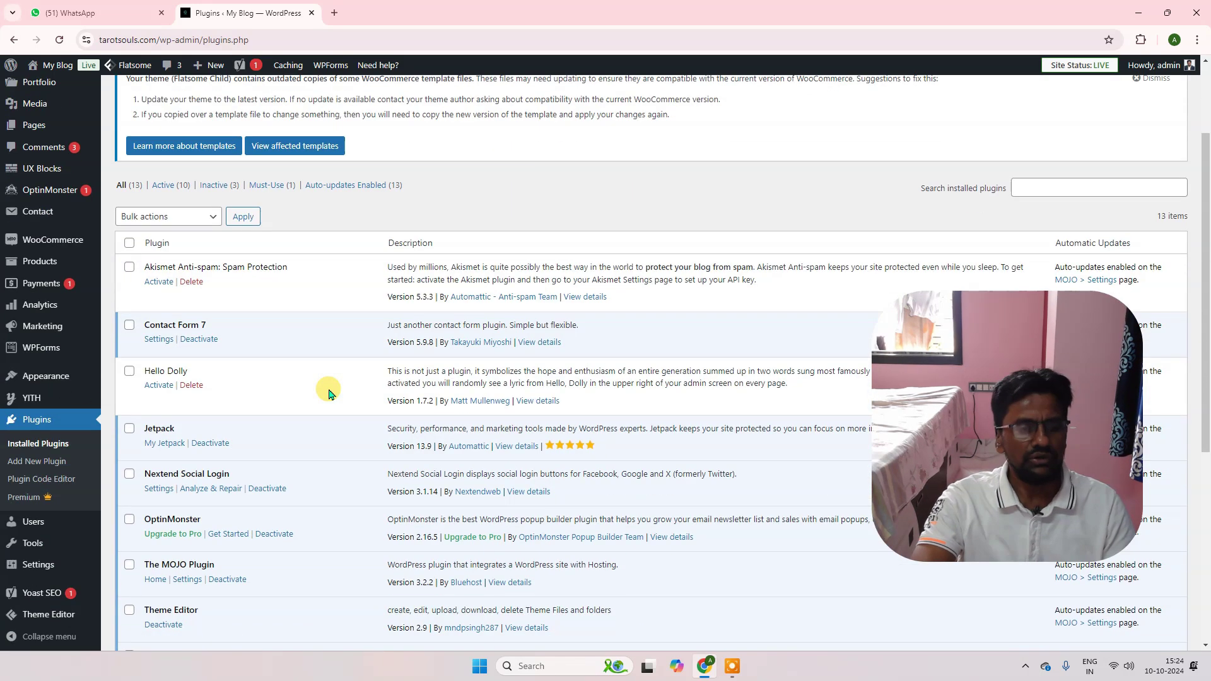
scroll(331, 402, "up", 4)
scroll(328, 403, "down", 4)
mouse_move(34, 589)
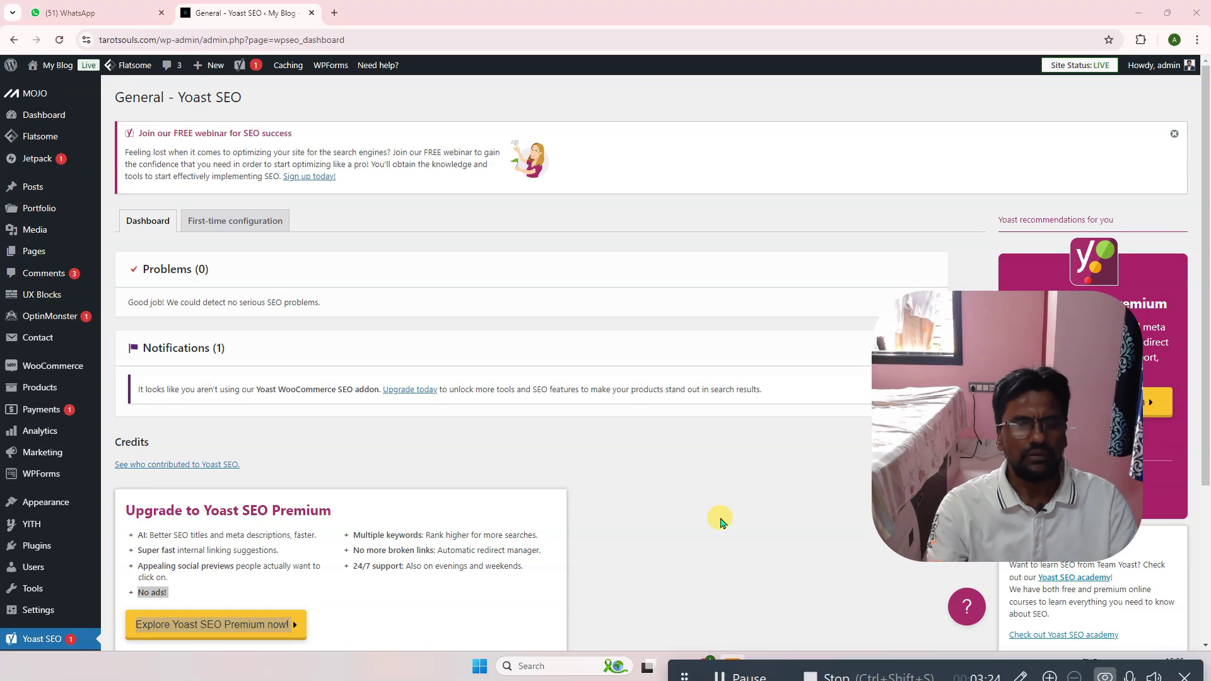
left_click(220, 226)
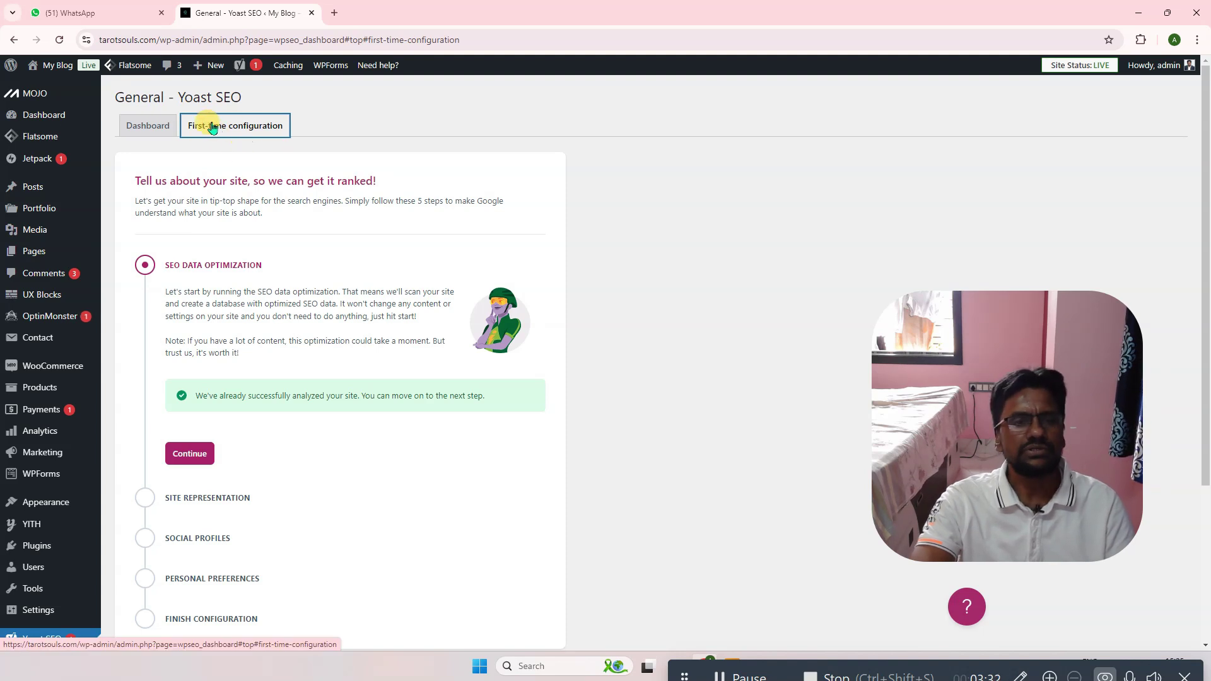
- Review the SEO data optimization stage and continue to site representation
scroll(284, 303, "down", 2)
scroll(252, 316, "up", 1)
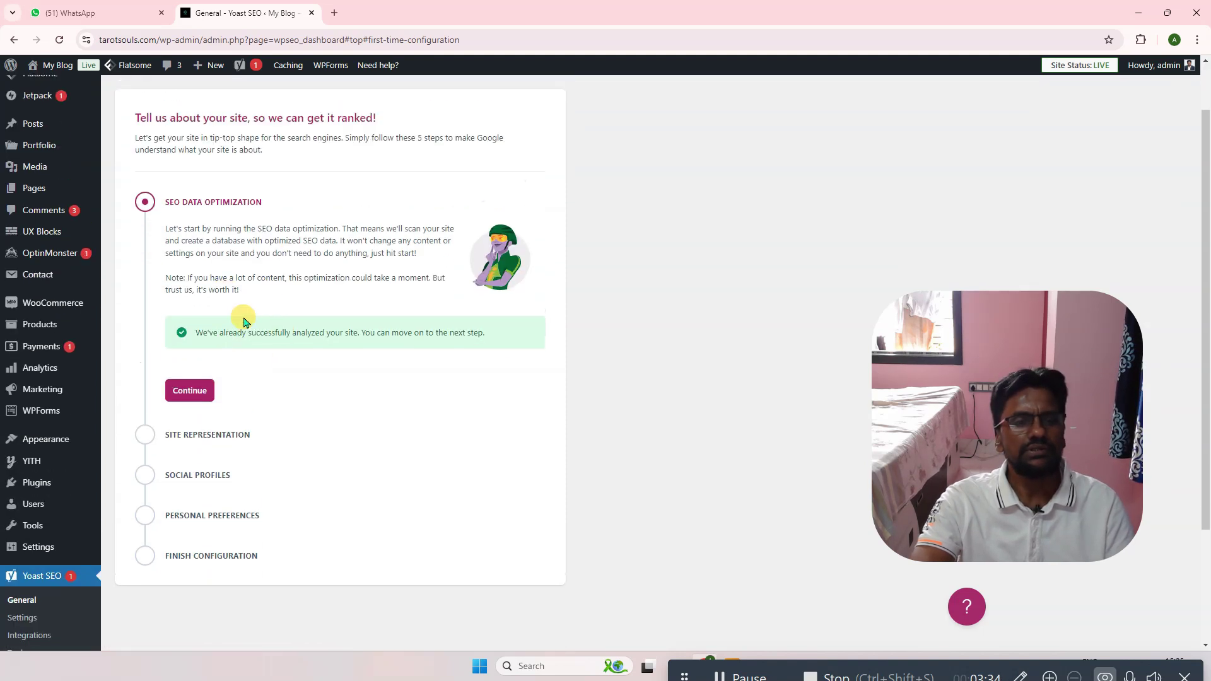
left_click_drag(202, 332, 347, 330)
left_click(346, 330)
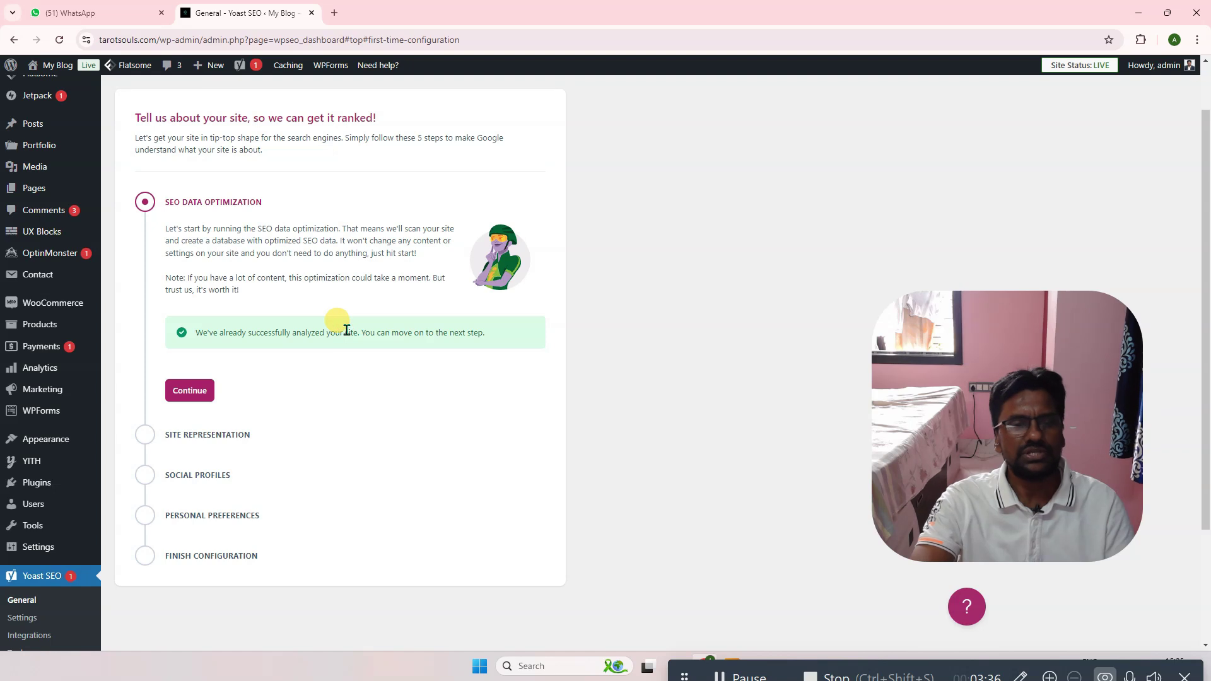
left_click(189, 390)
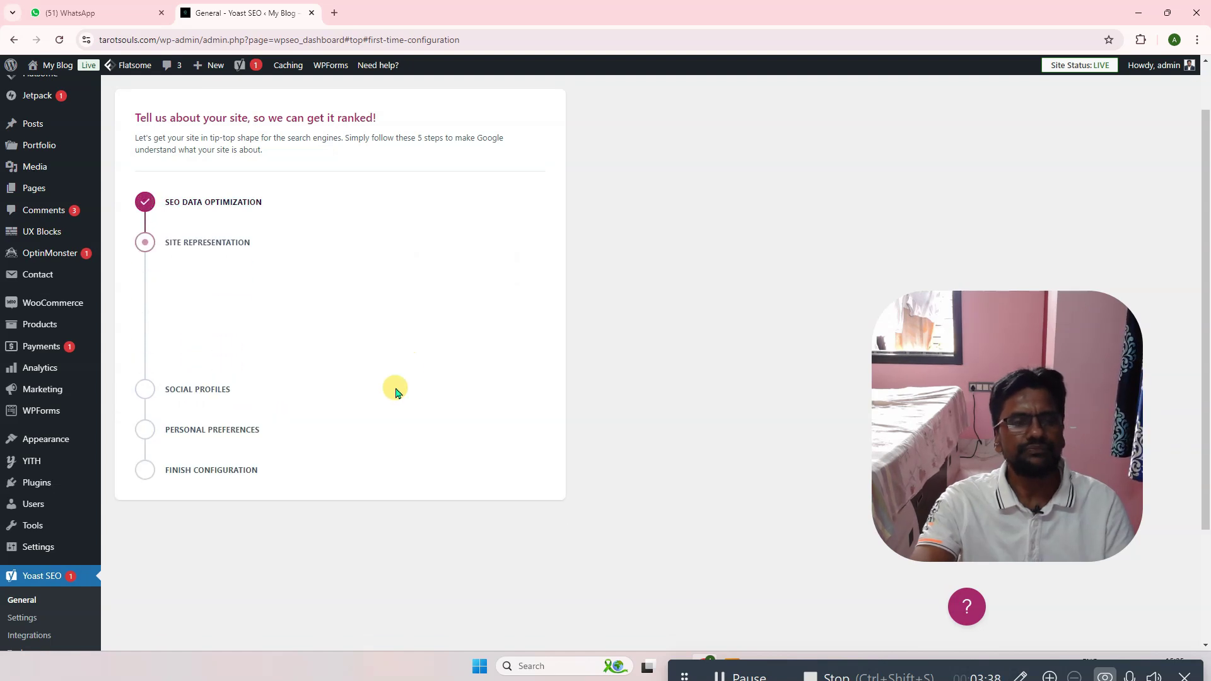
- Review the Organization and Person choices for what the site represents, keeping Organization selected
scroll(323, 295, "down", 1)
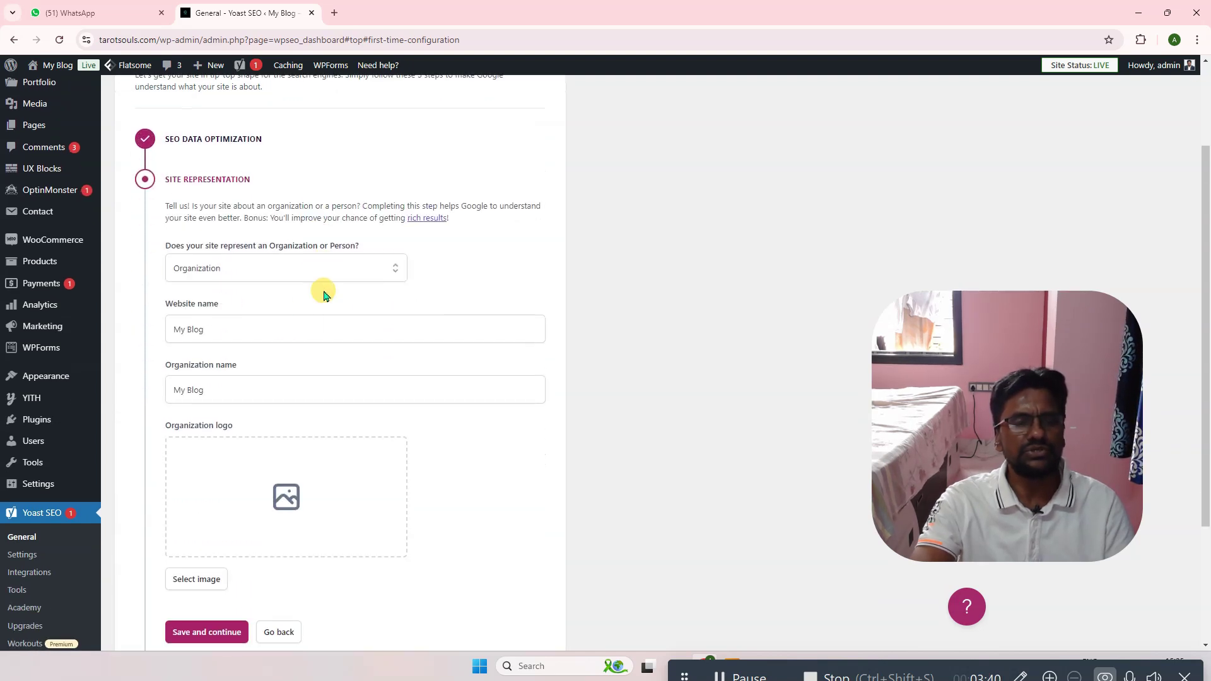
left_click(310, 270)
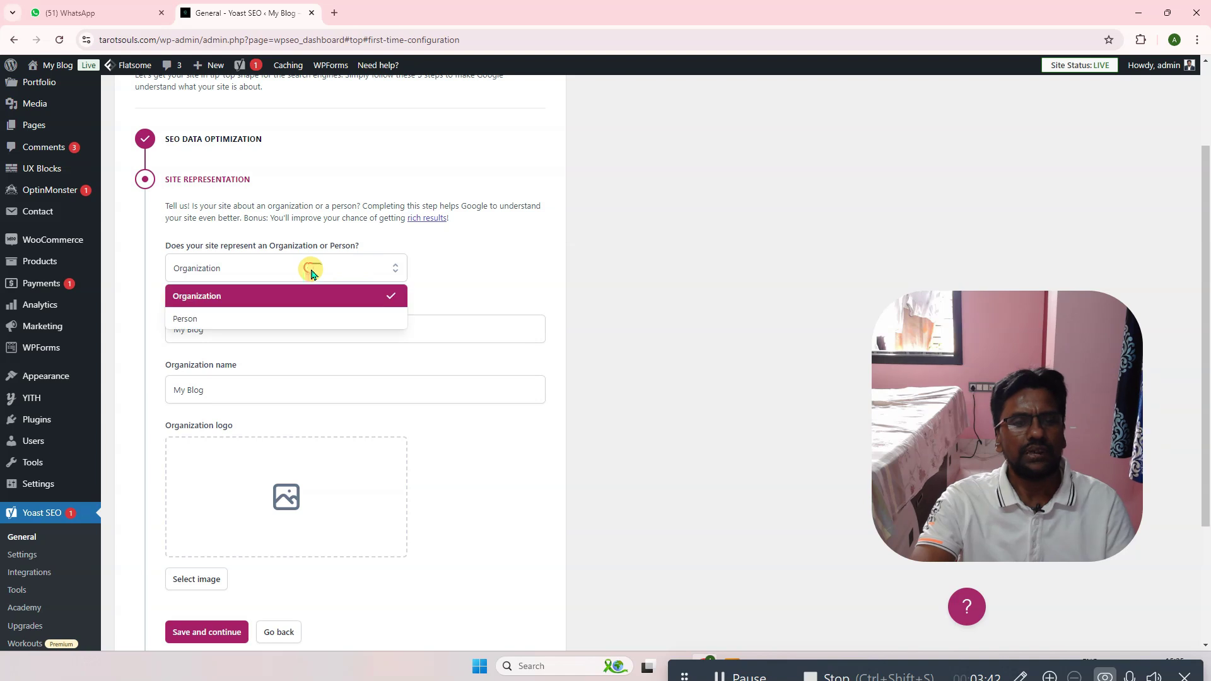
left_click(464, 257)
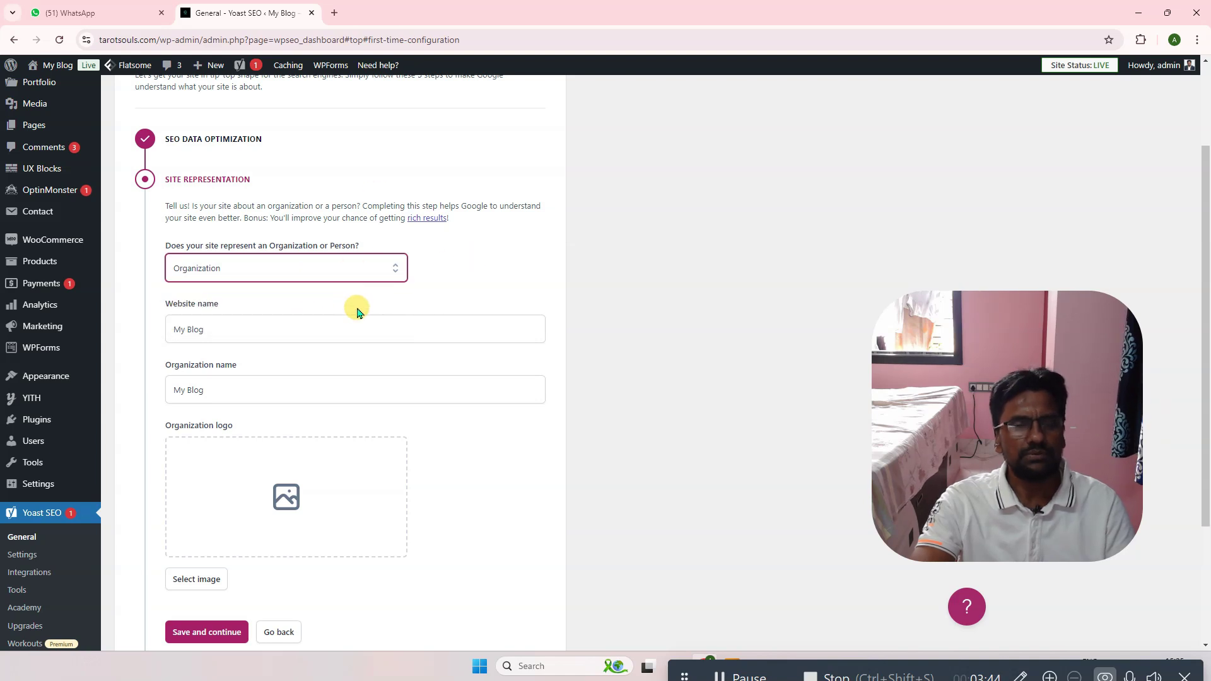
left_click(305, 268)
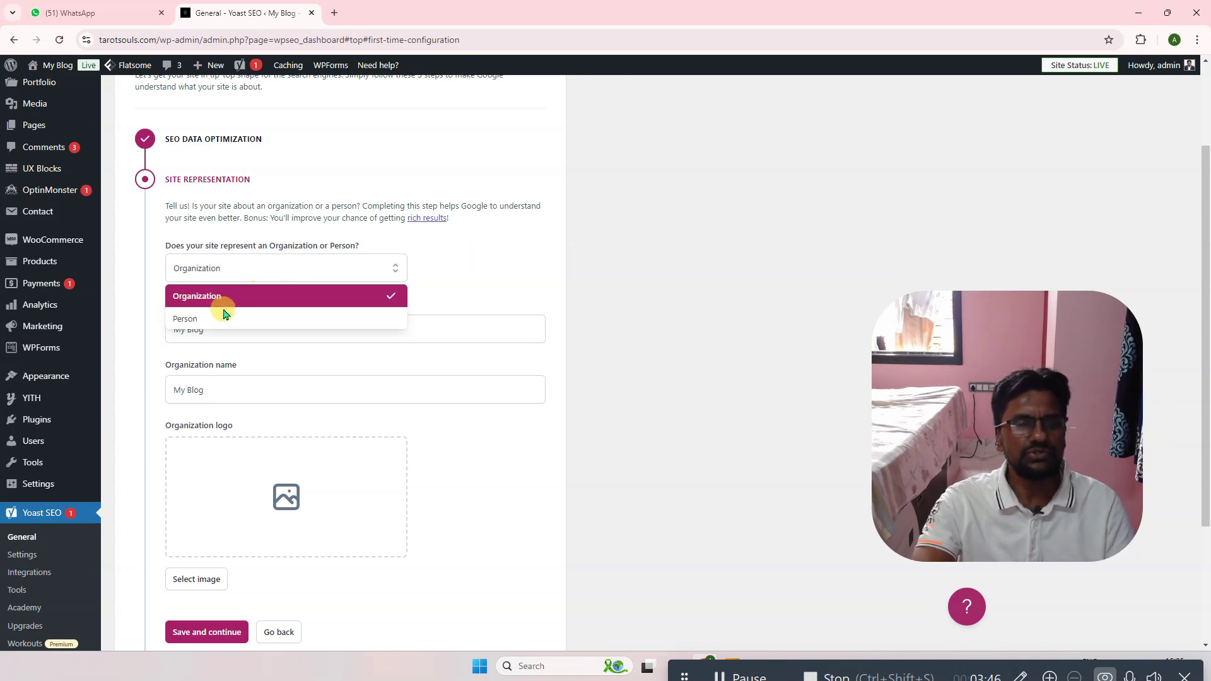
left_click(472, 287)
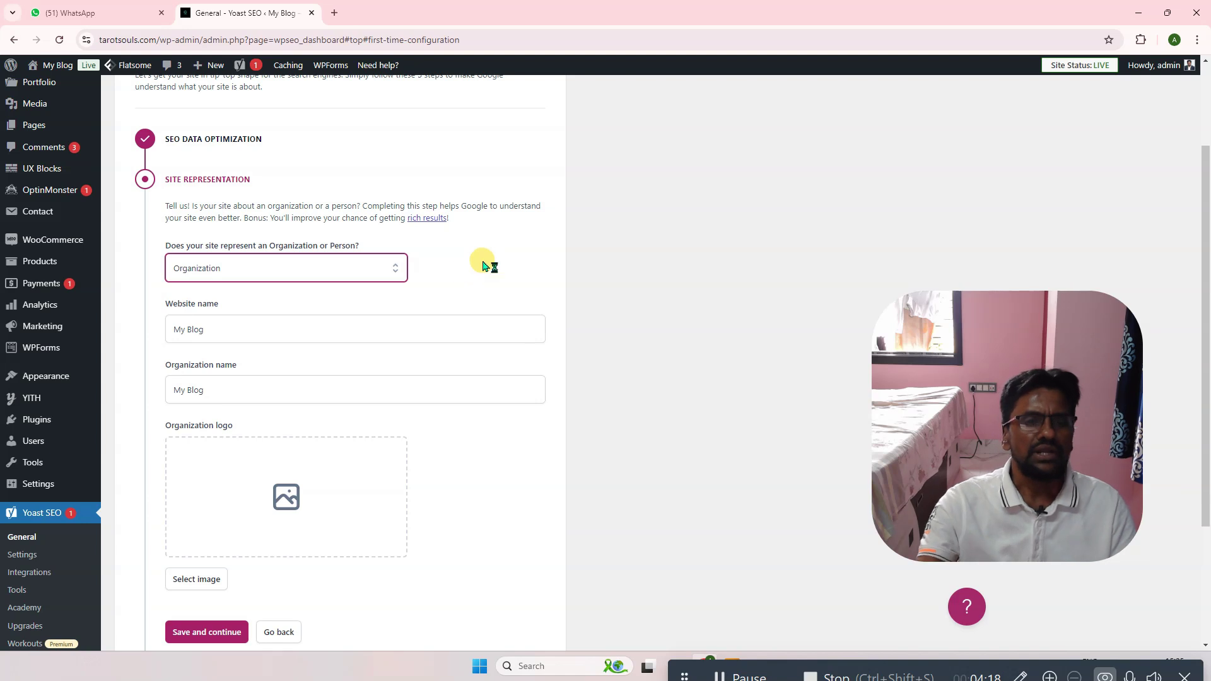
- Replace the website name with "tarotsouls", copied from the domain in the site's address
left_click(291, 329)
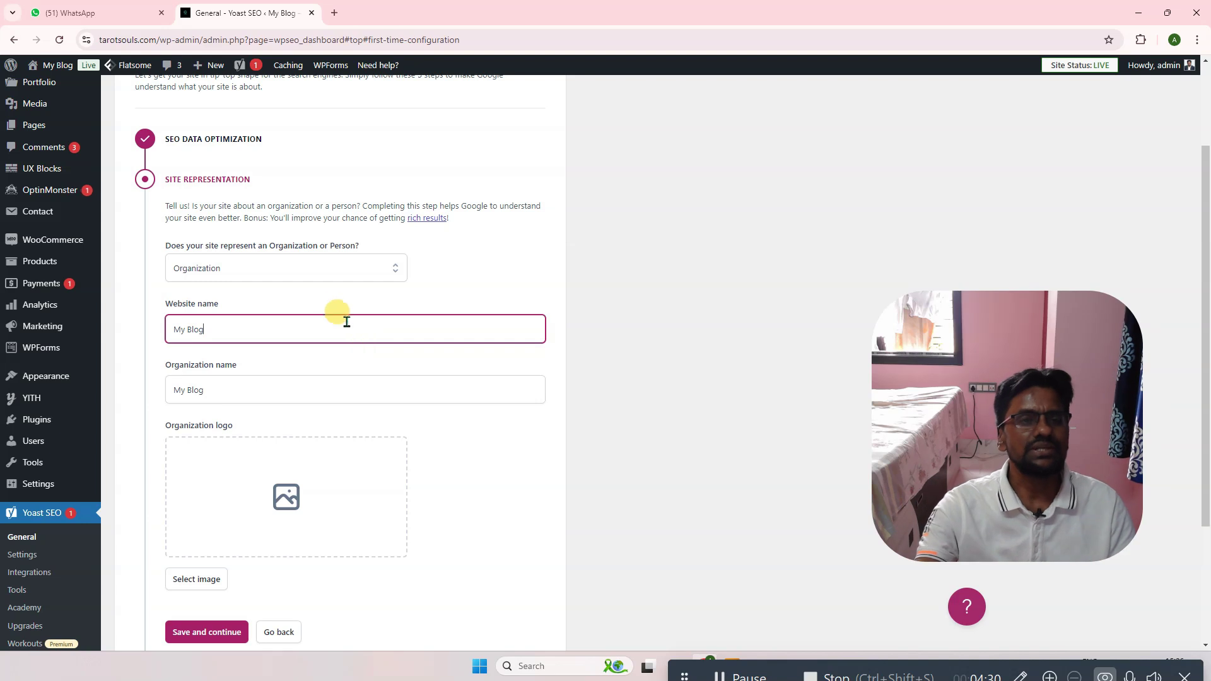
scroll(247, 322, "up", 2)
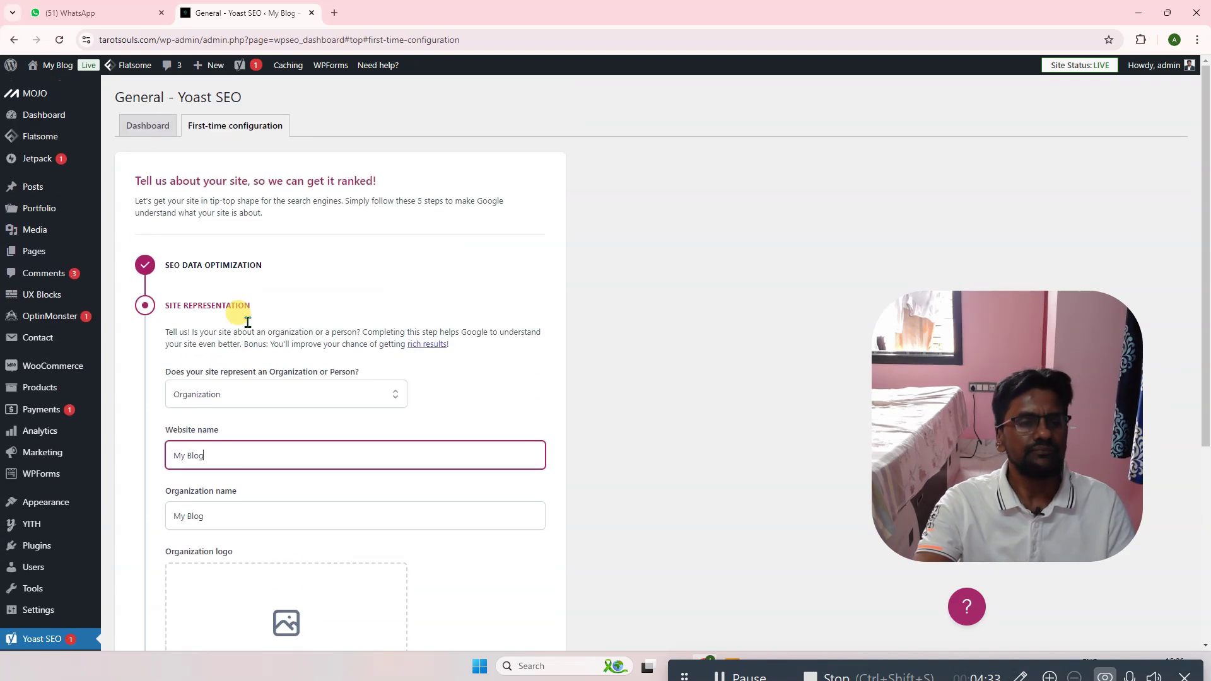
scroll(243, 263, "down", 3)
double_click(247, 266)
scroll(244, 270, "up", 2)
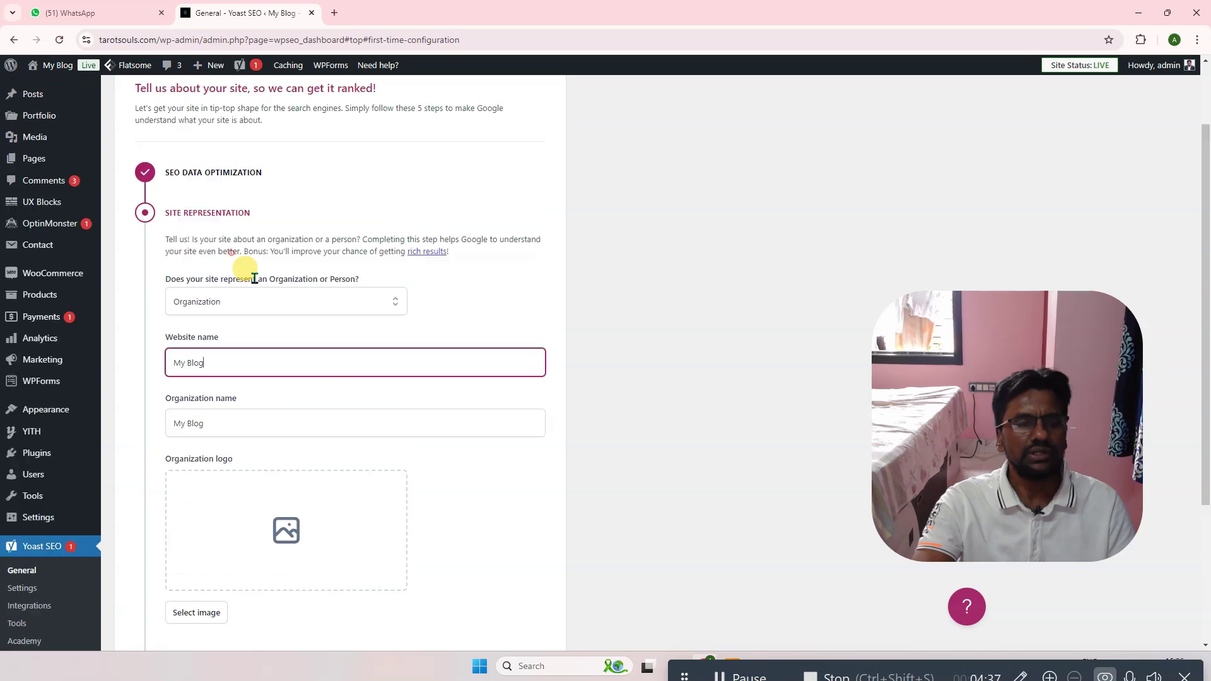
left_click(246, 392)
left_click_drag(247, 393, 126, 392)
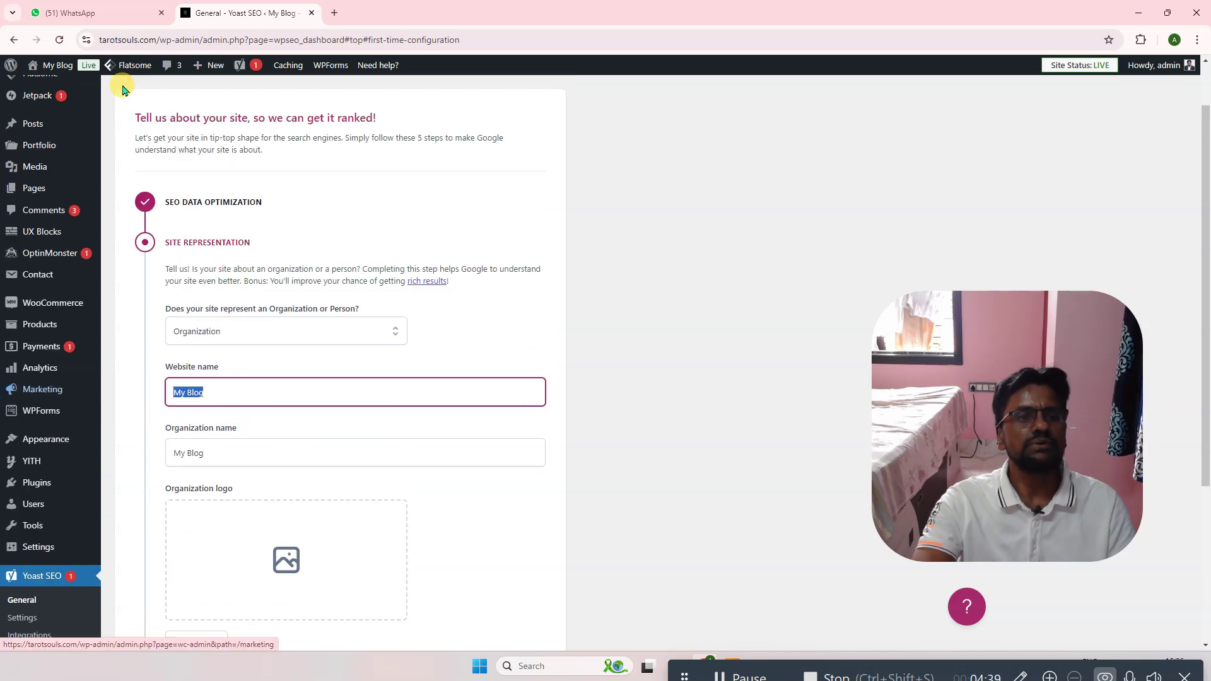
double_click(126, 40)
key("ctrl+c")
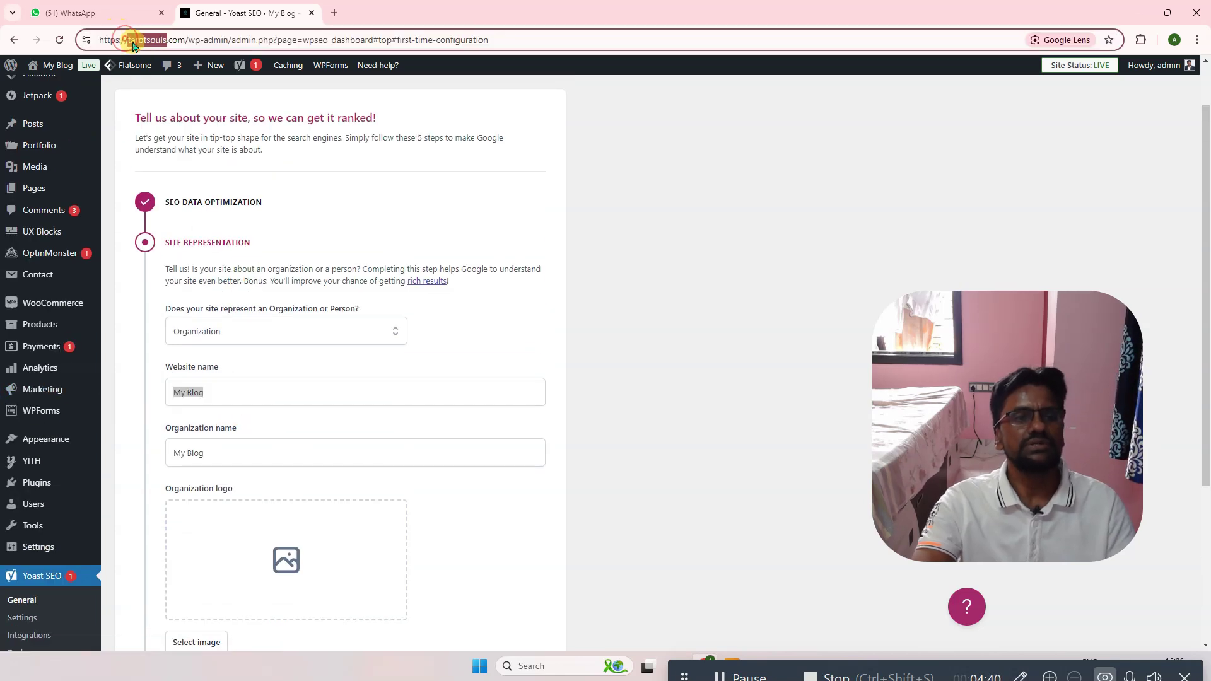
left_click(232, 332)
left_click(217, 396)
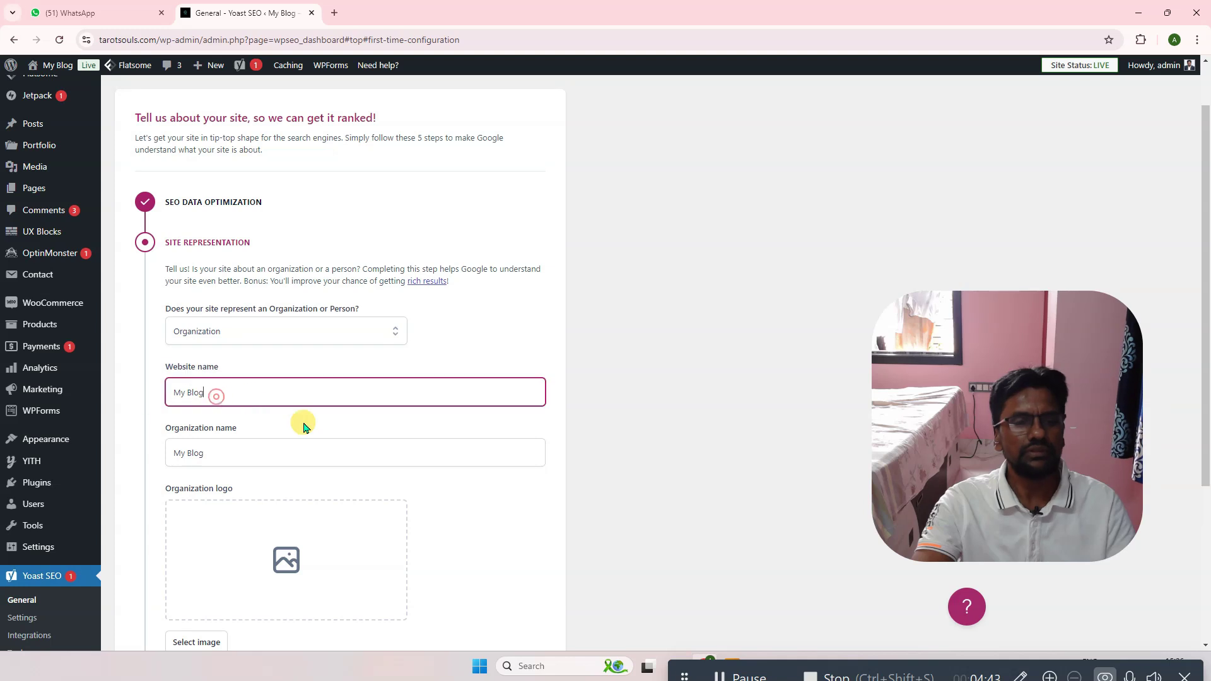
key("ctrl+a")
key("ctrl+v")
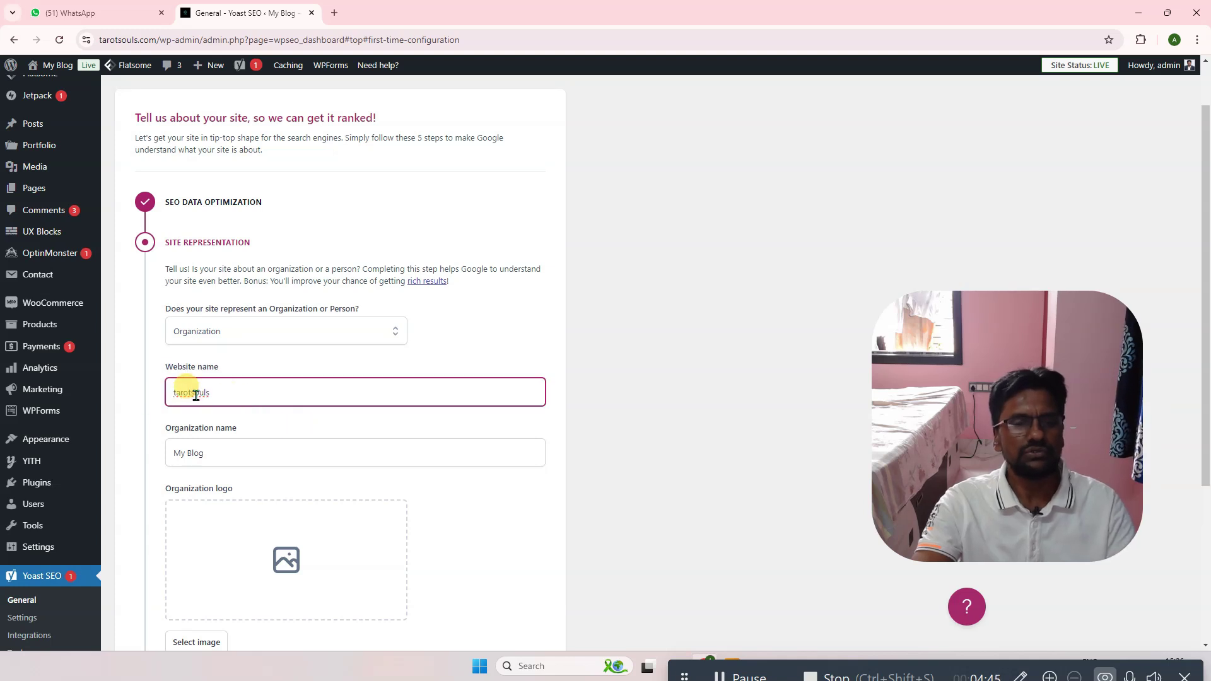
- Correct the spacing and capitalization of the website name so it reads "Tarot Souls"
left_click(192, 392)
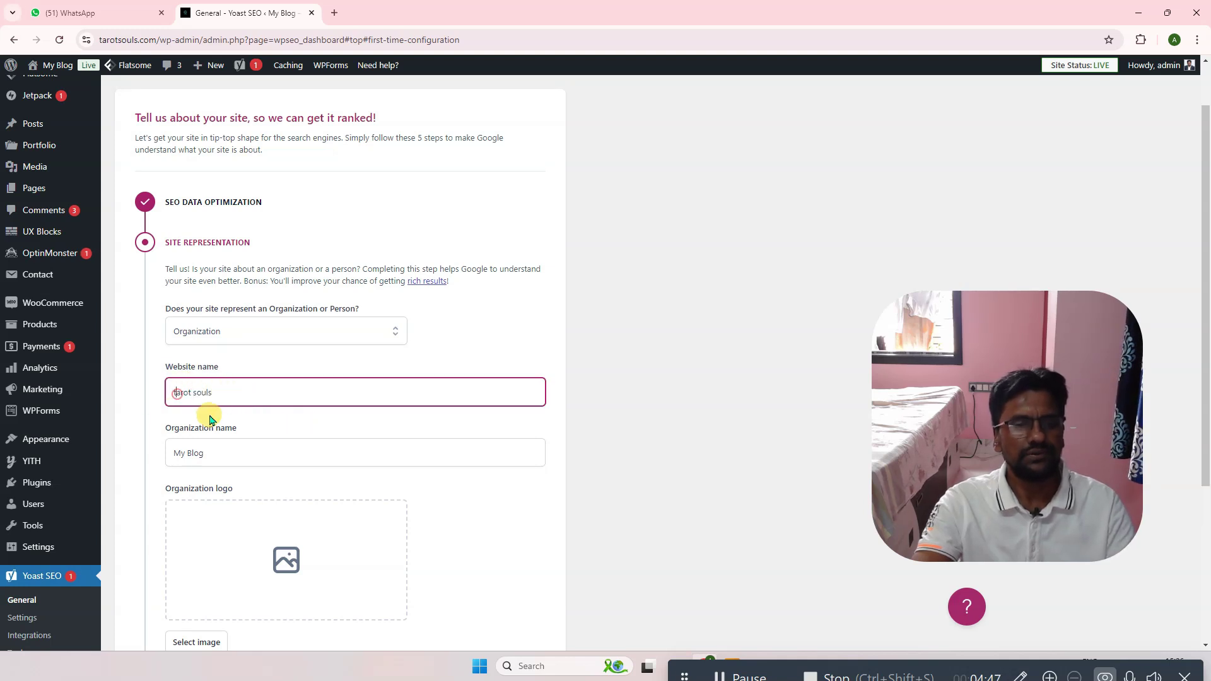
key("Home")
key("Delete")
type("T")
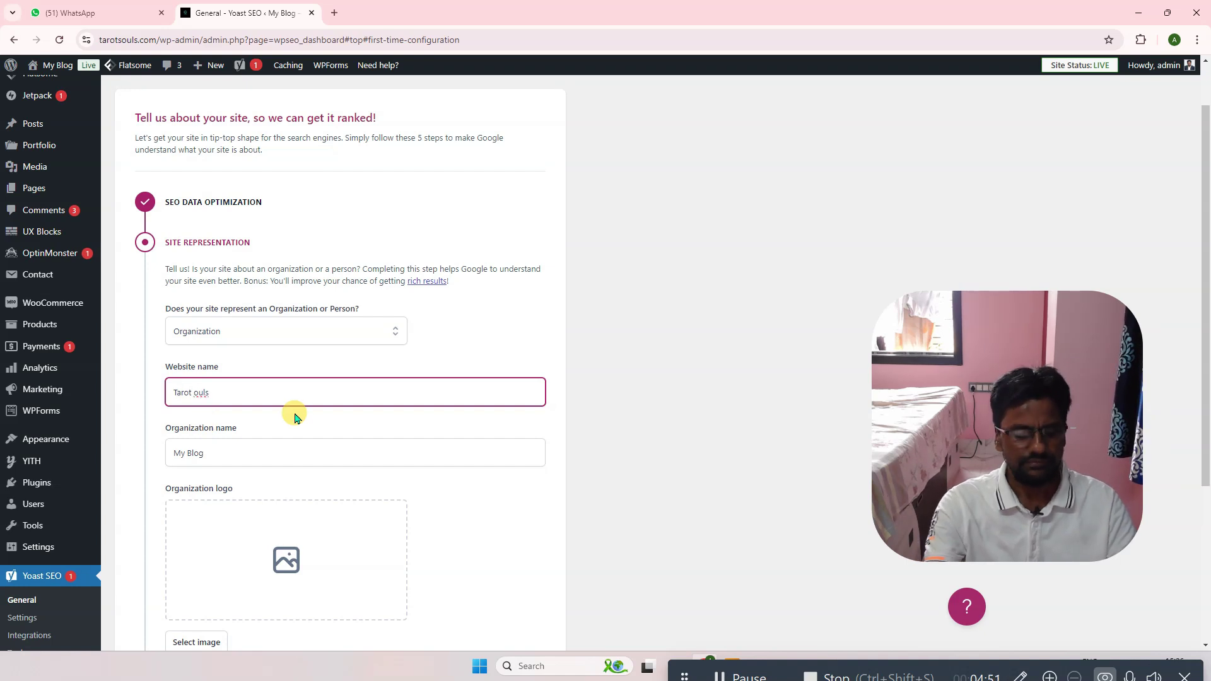
- Copy the website name "Tarot Souls" into the organization name, replacing the existing text
left_click(154, 451)
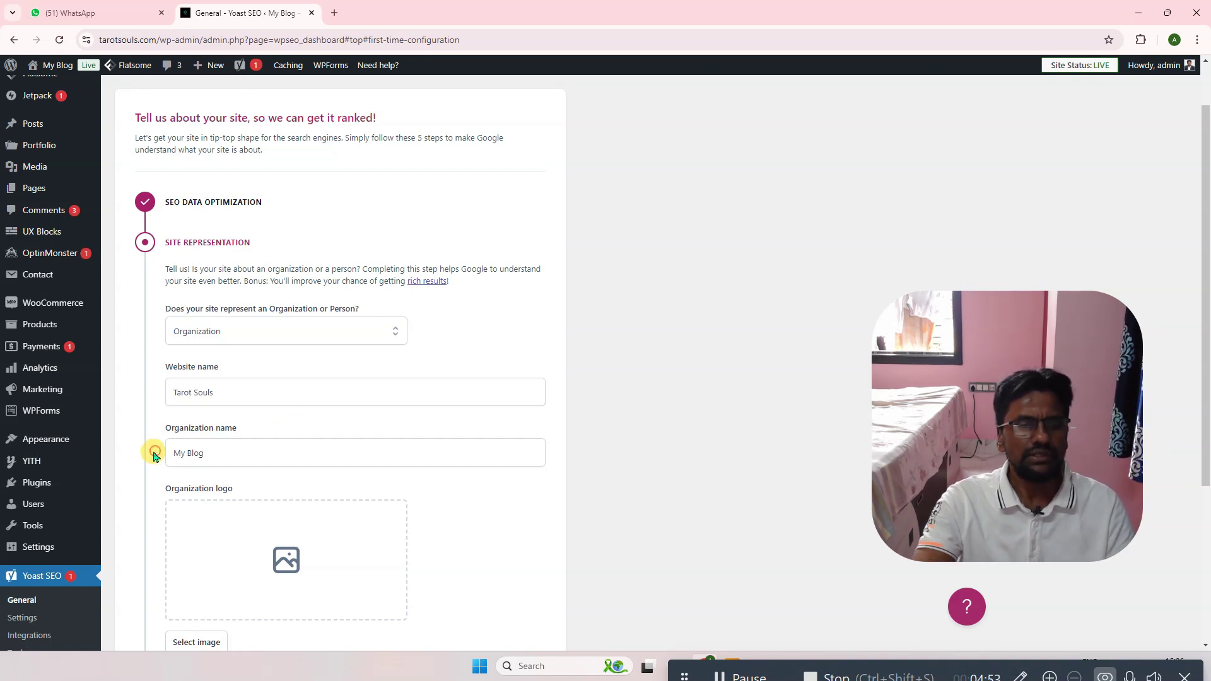
scroll(263, 377, "down", 1)
left_click(250, 335)
key("ctrl+a")
key("ctrl+c")
left_click(228, 386)
key("ctrl+a")
key("ctrl+v")
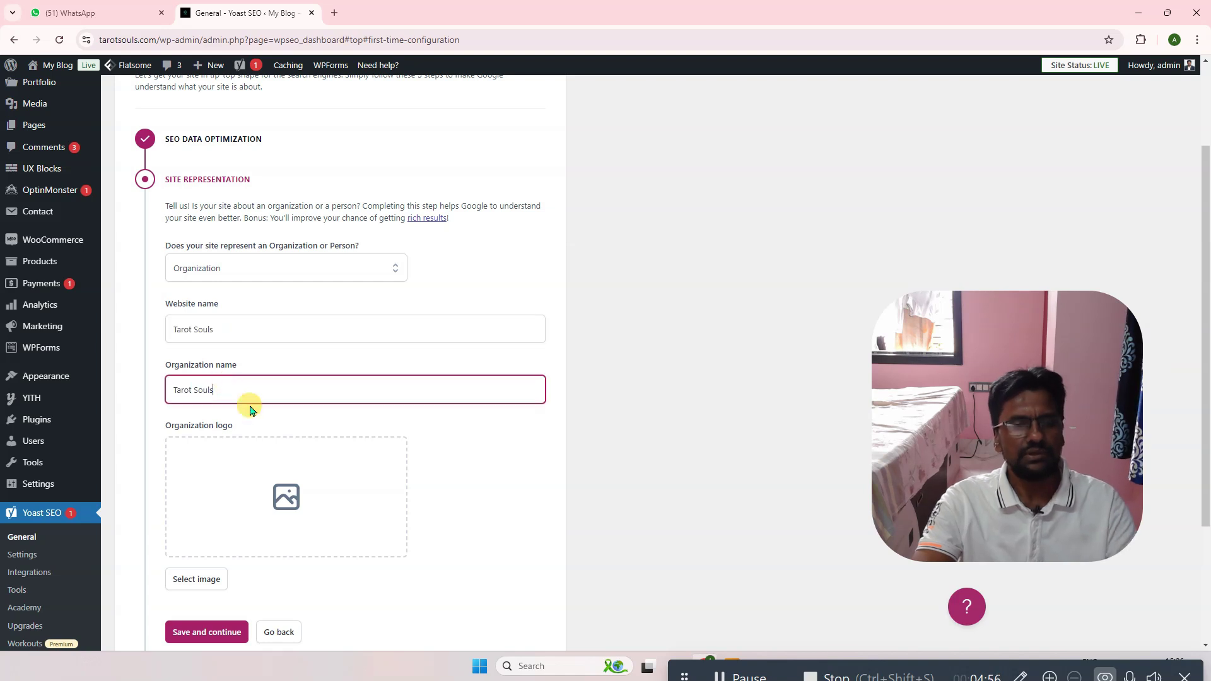
left_click(196, 329)
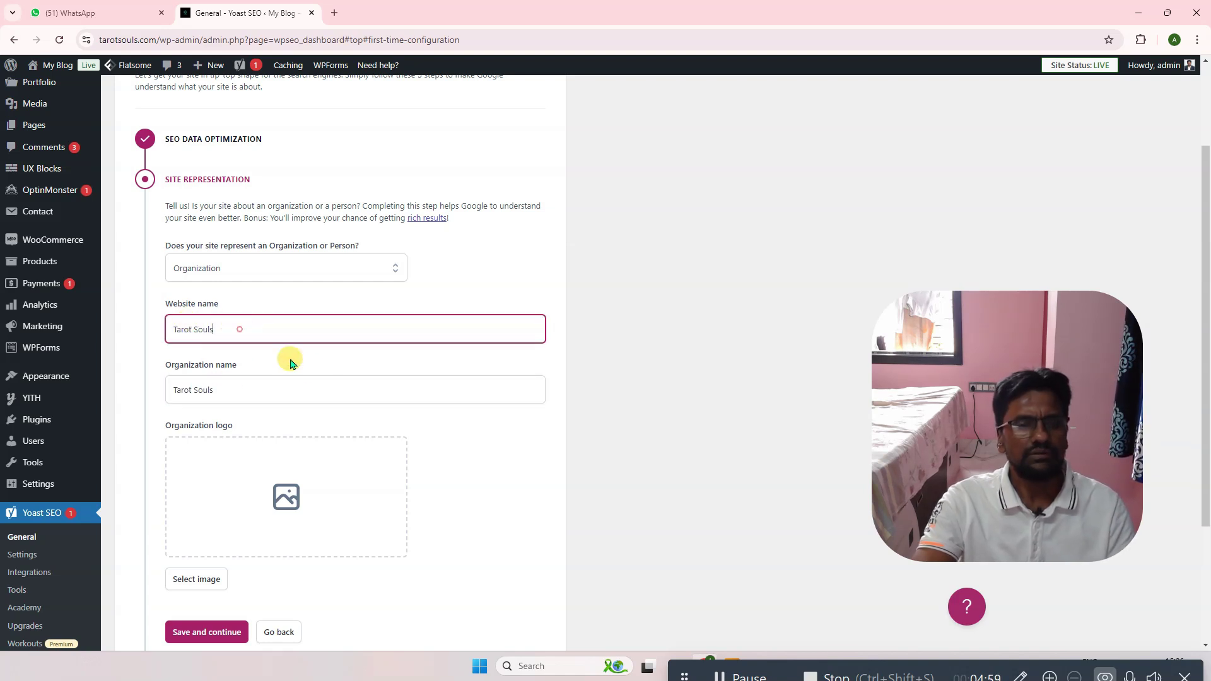
scroll(363, 385, "down", 2)
scroll(370, 392, "up", 3)
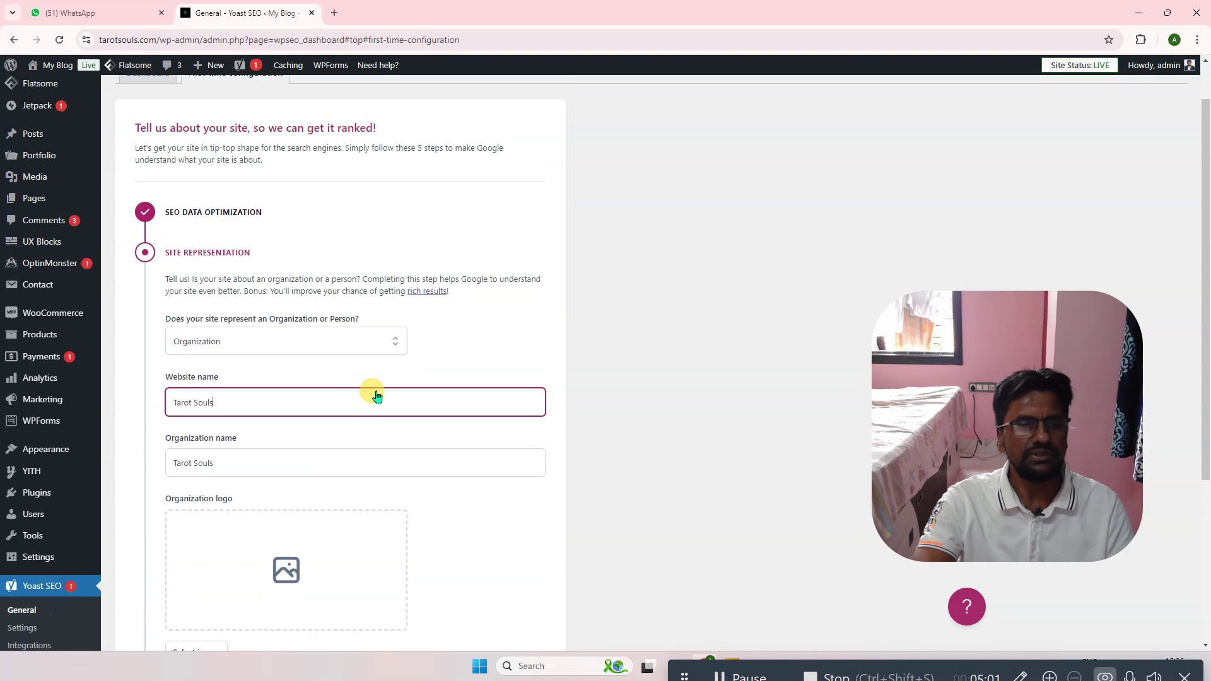
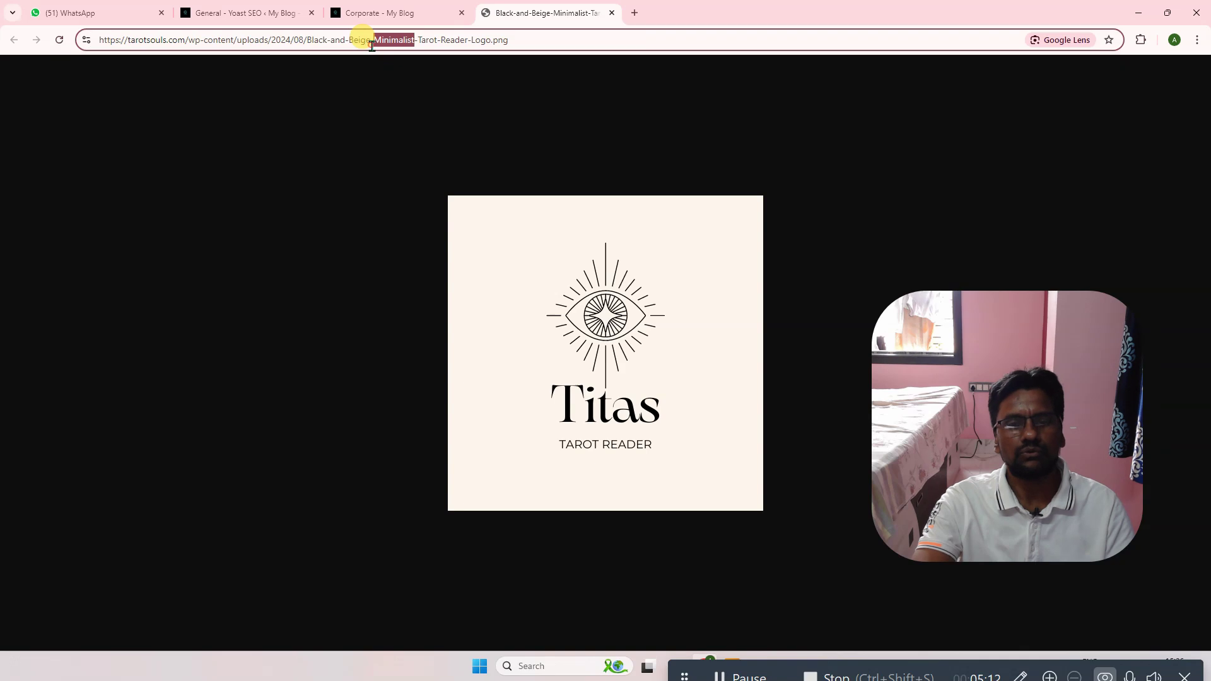
- Copy the logo image's full web address and use it to search the media library for the organization logo
key("ctrl+a")
left_click(241, 11)
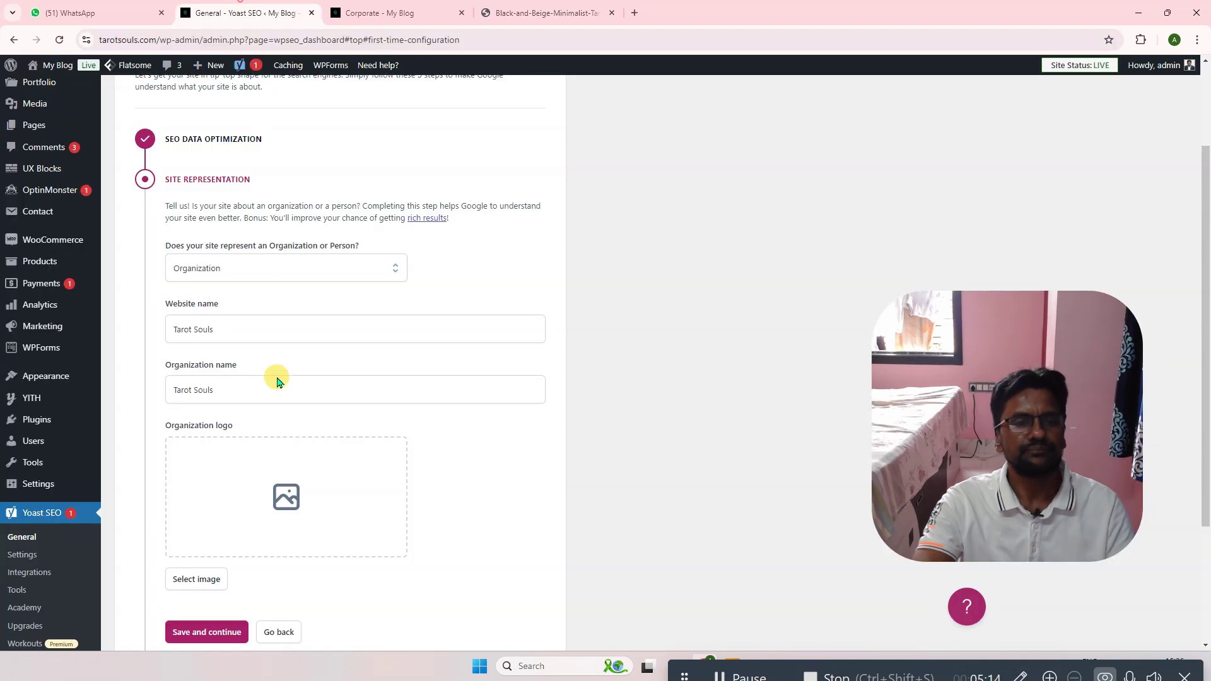
left_click(290, 495)
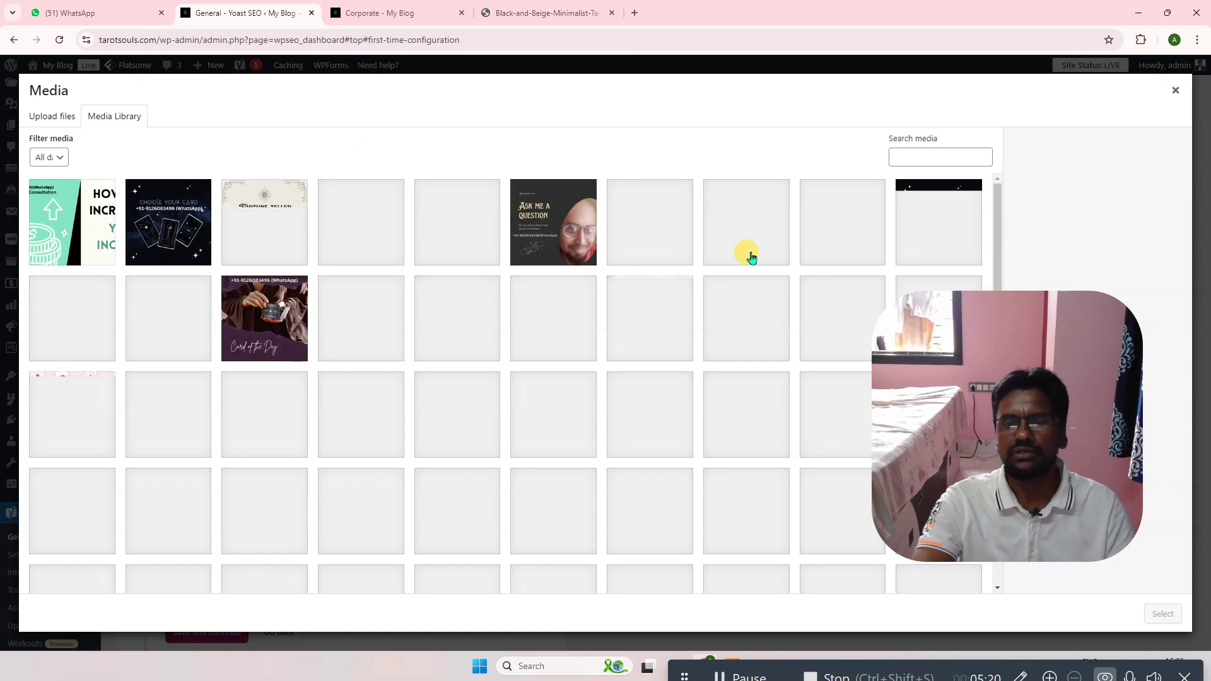
left_click(926, 158)
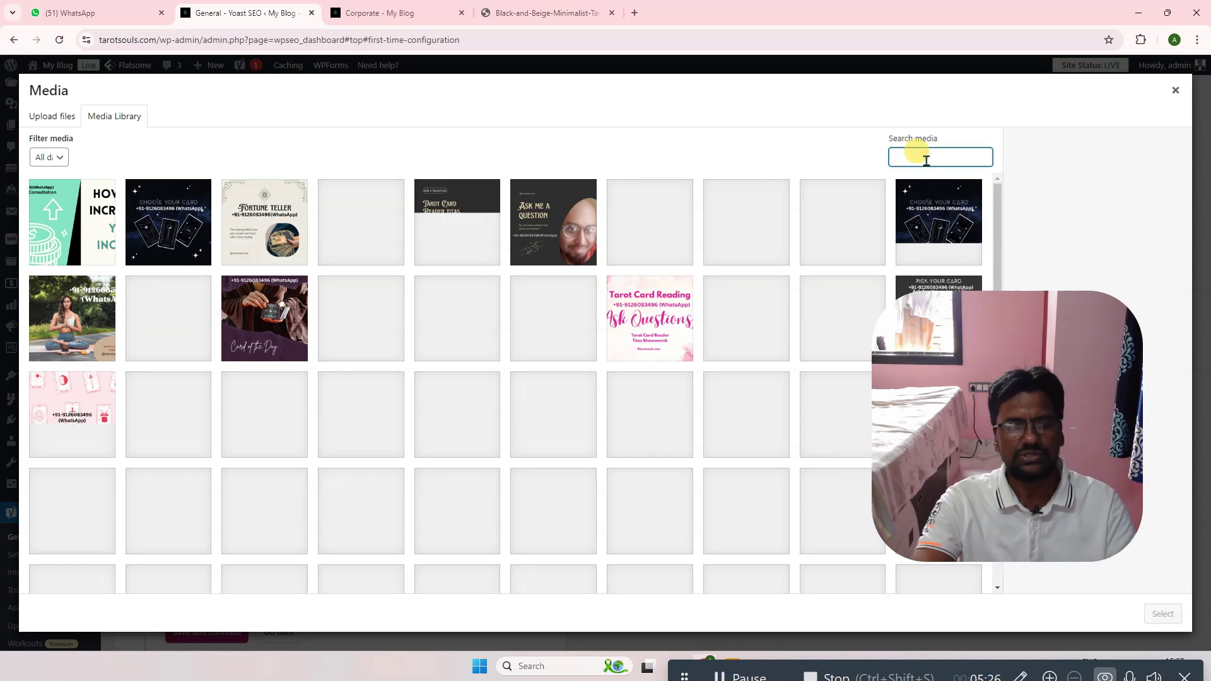
type("Tarot-Reader-Logo.png")
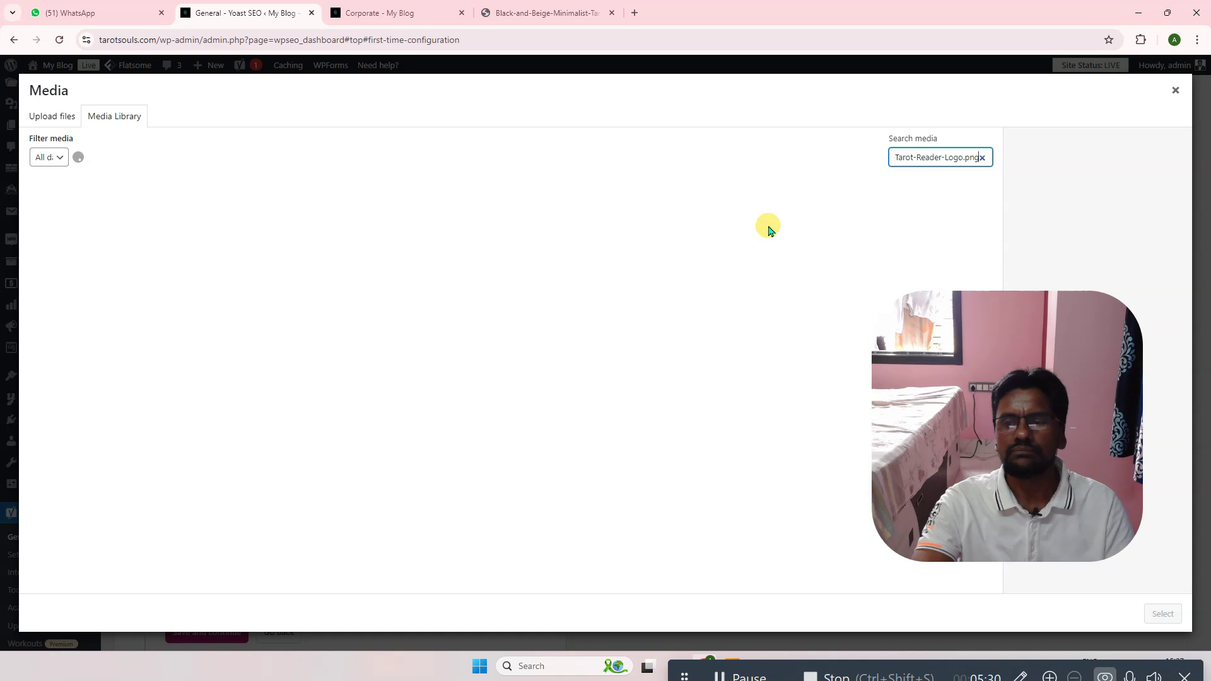
- Trim the media search text to the file name Black-and-Beige-Minimalist-Tarot-Reader-Logo.png
left_click_drag(920, 160, 861, 166)
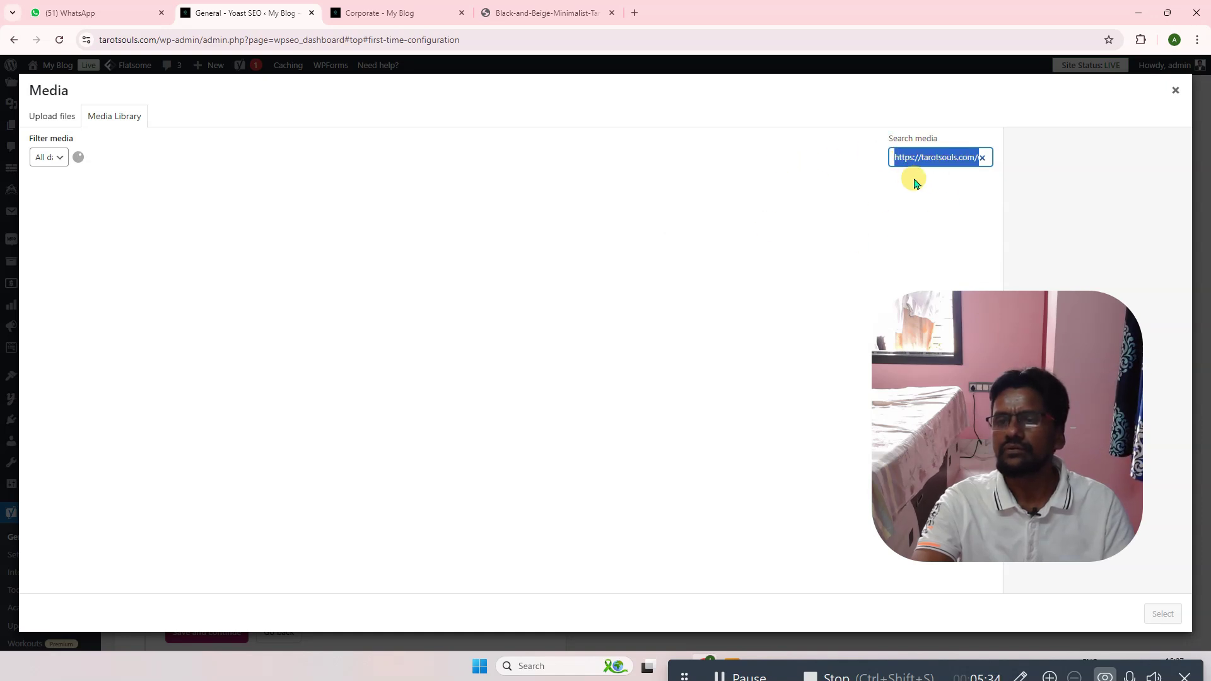
left_click(898, 160)
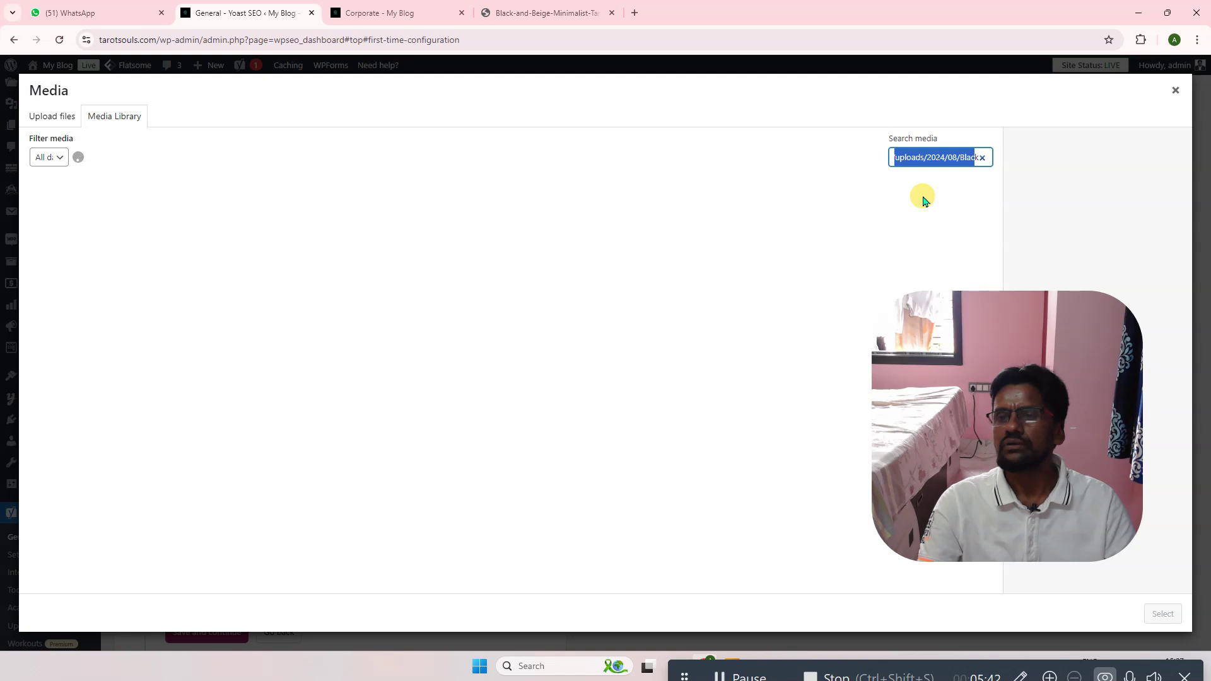
key("BackSpace")
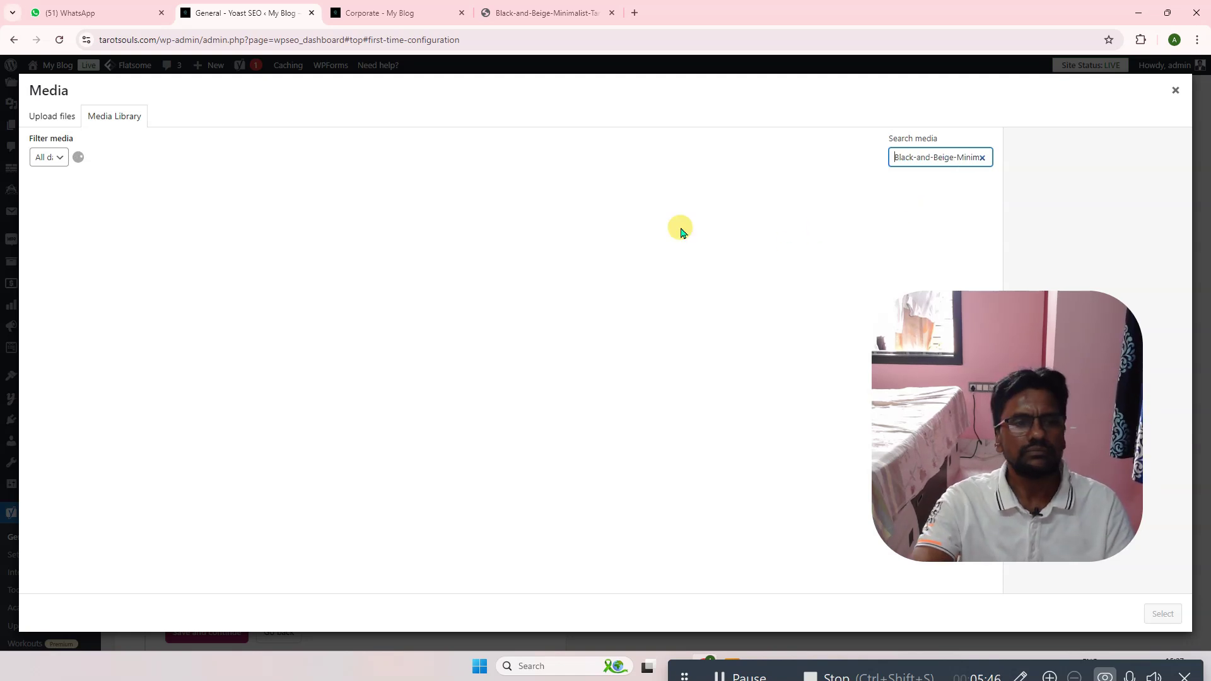
triple_click(972, 159)
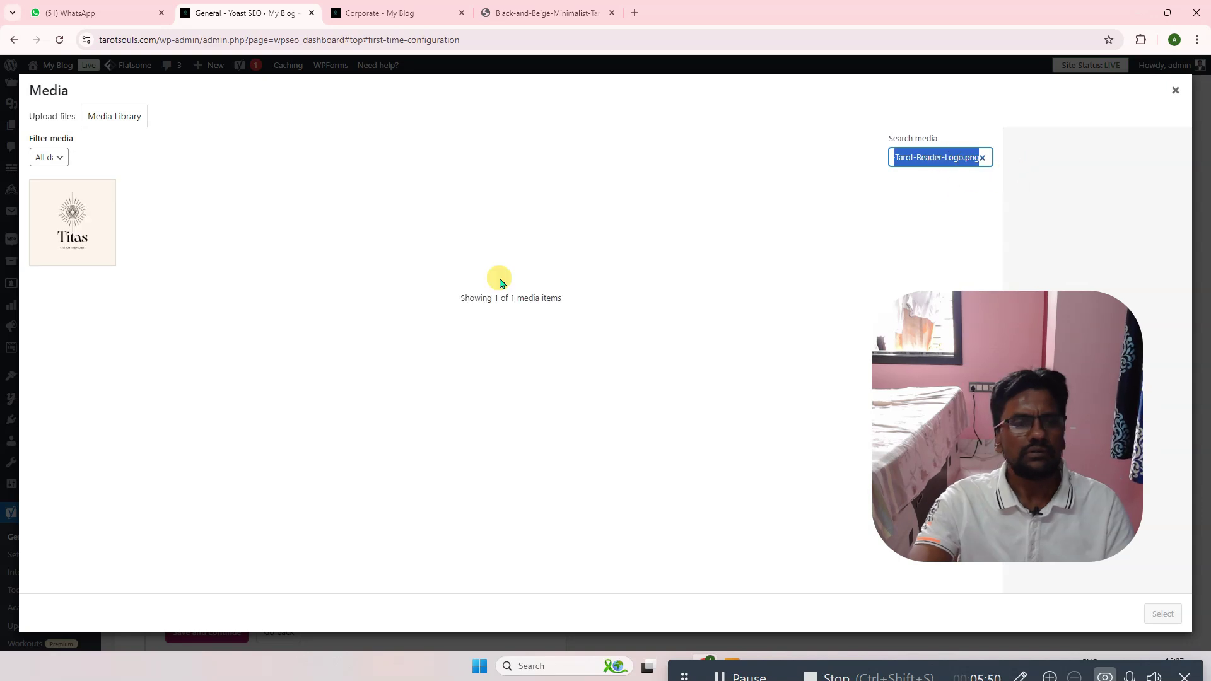
- Set the Black-and-Beige-Minimalist-Tarot-Reader-Logo.png image as the organization logo, then save site representation and continue to social profiles
left_click(54, 210)
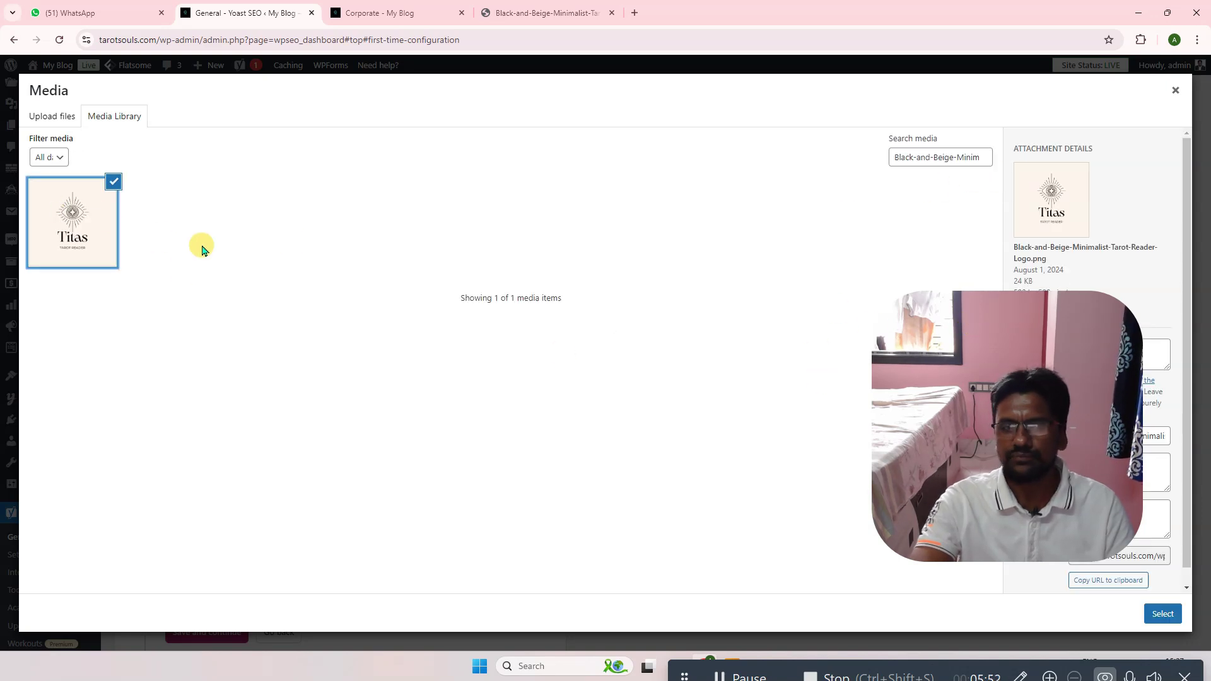
mouse_move(937, 314)
left_mouse_down()
mouse_move(831, 255)
mouse_move(941, 292)
left_mouse_up()
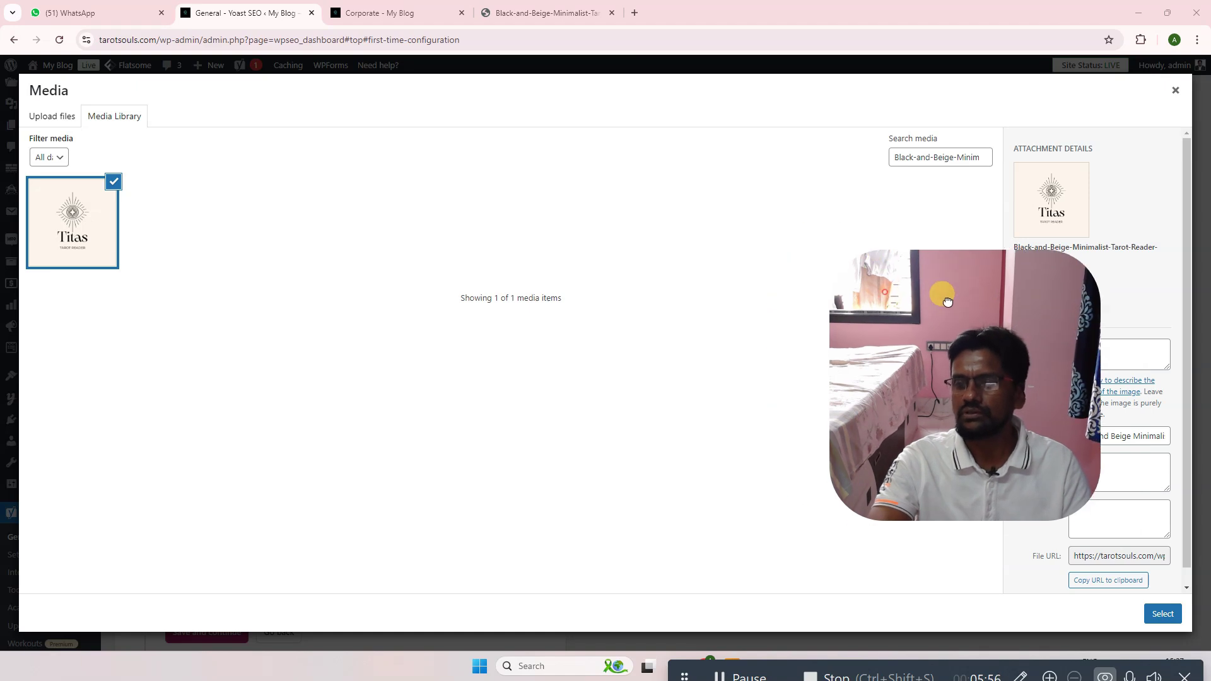
left_click(1163, 612)
scroll(460, 425, "down", 3)
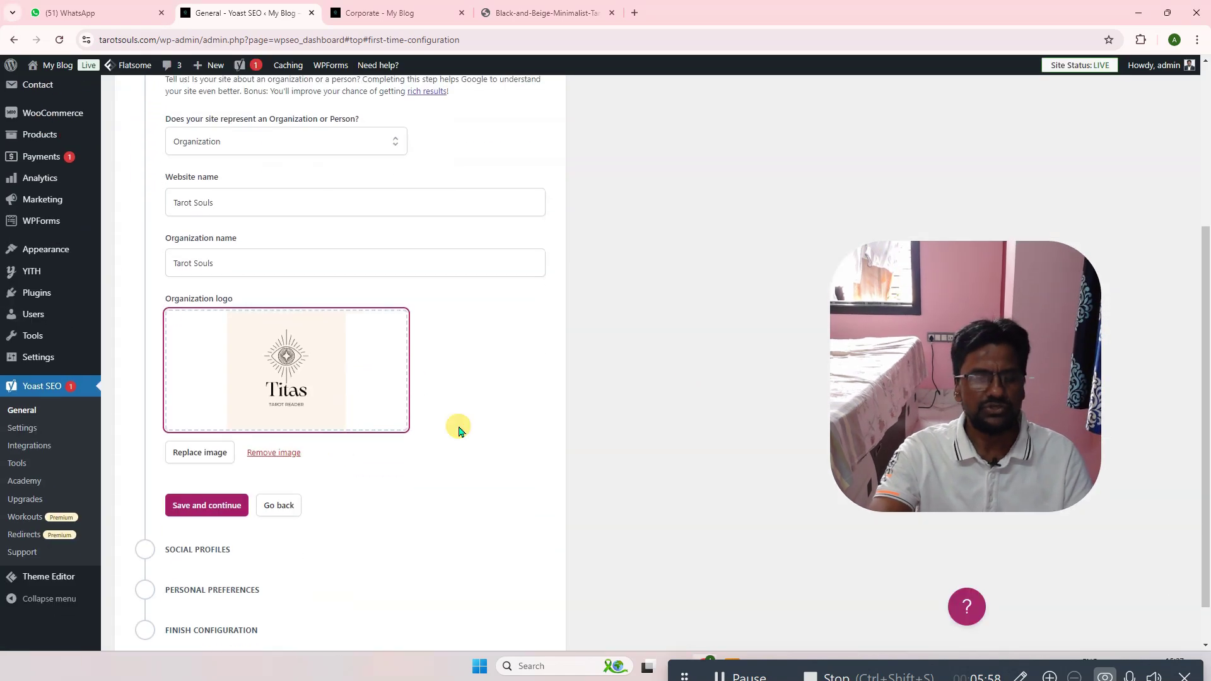
left_click(175, 455)
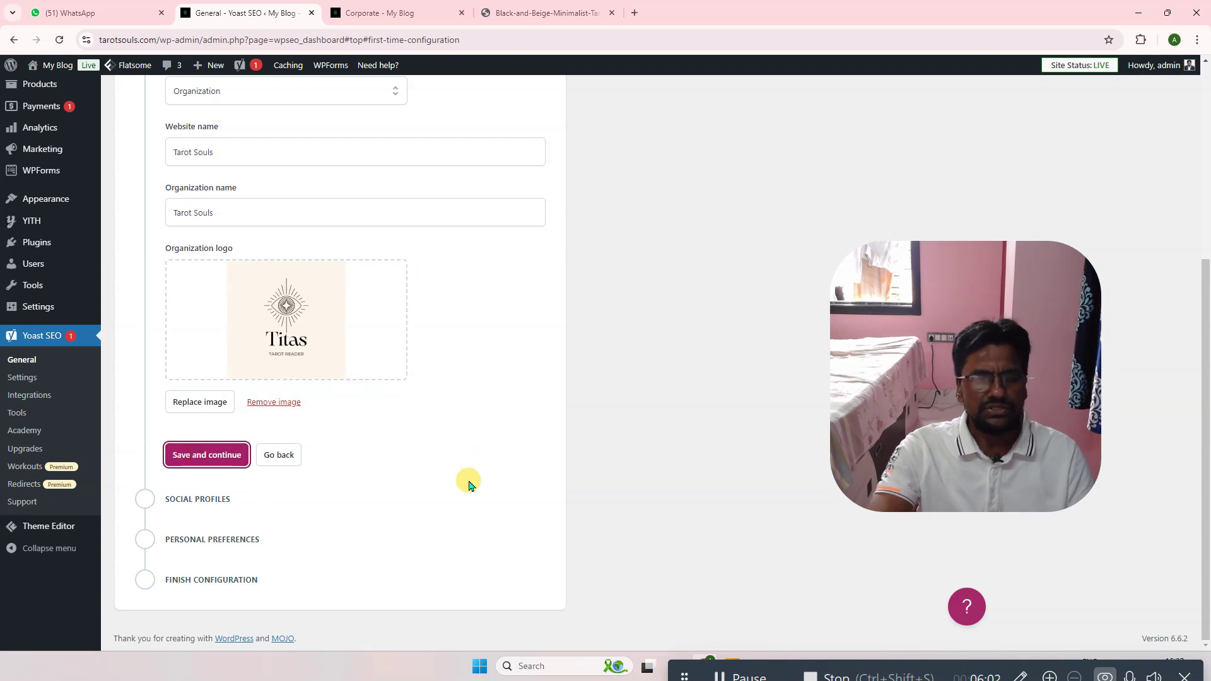
scroll(398, 445, "down", 2)
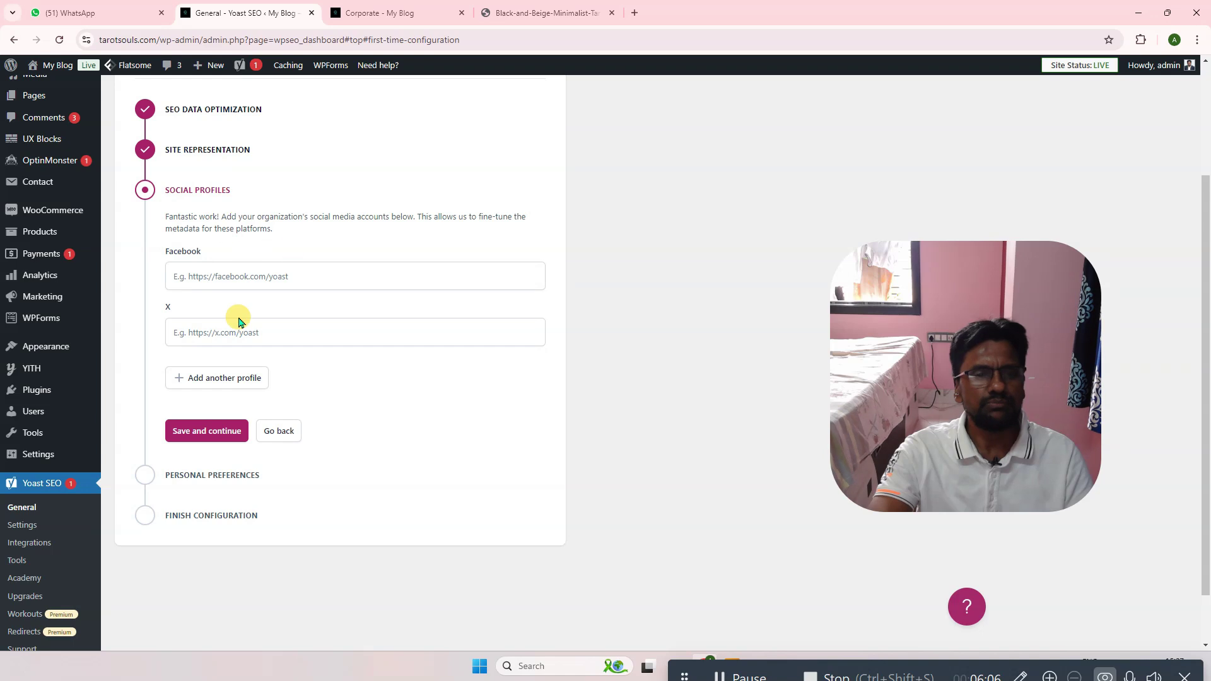
- Look over the live site's home page, and save the social profiles with Facebook and X left blank
left_click(277, 277)
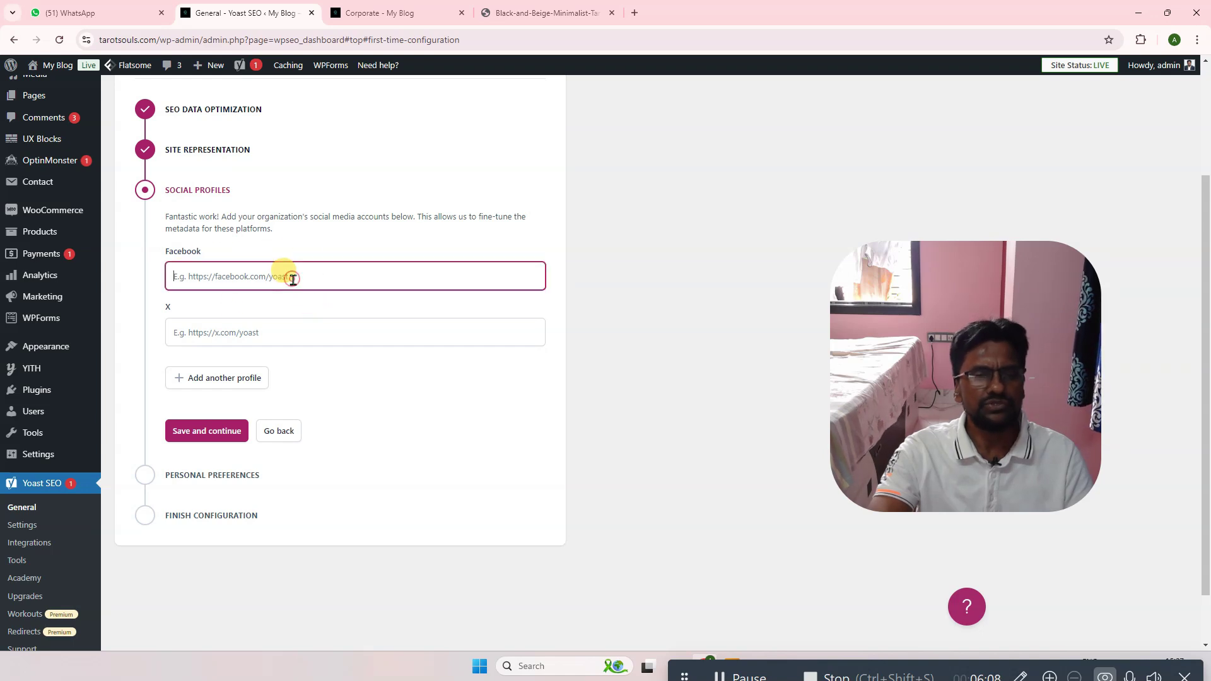
left_click(307, 334)
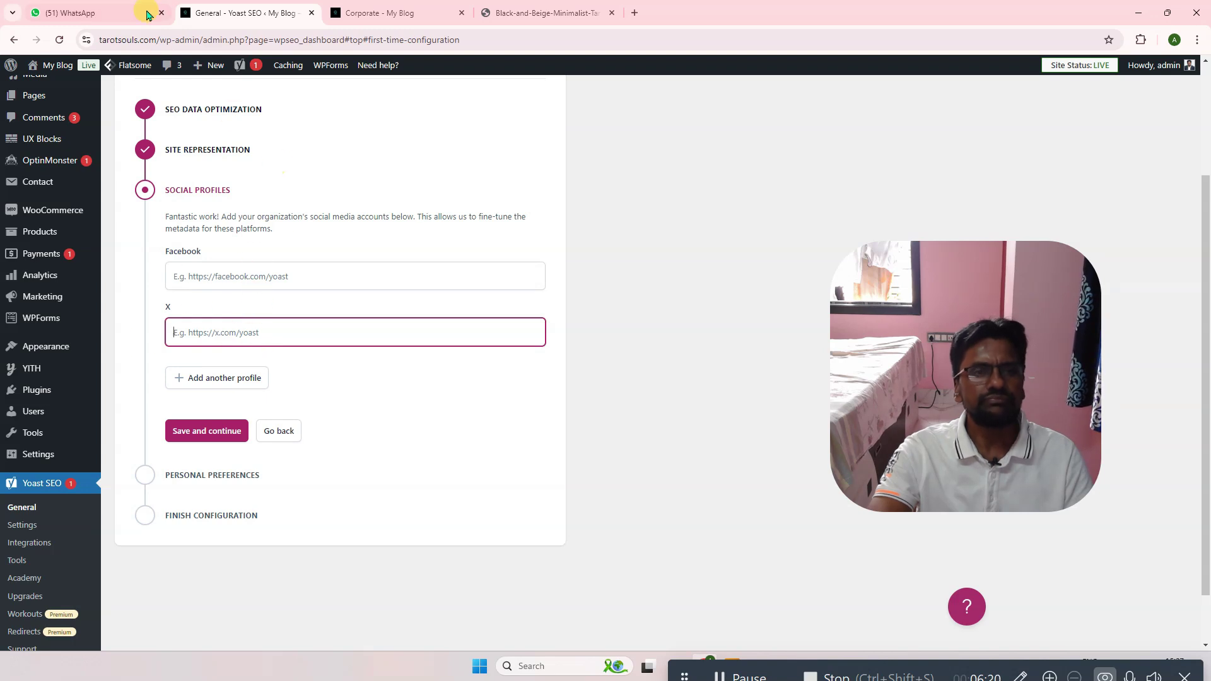
left_click(358, 9)
scroll(599, 365, "down", 15)
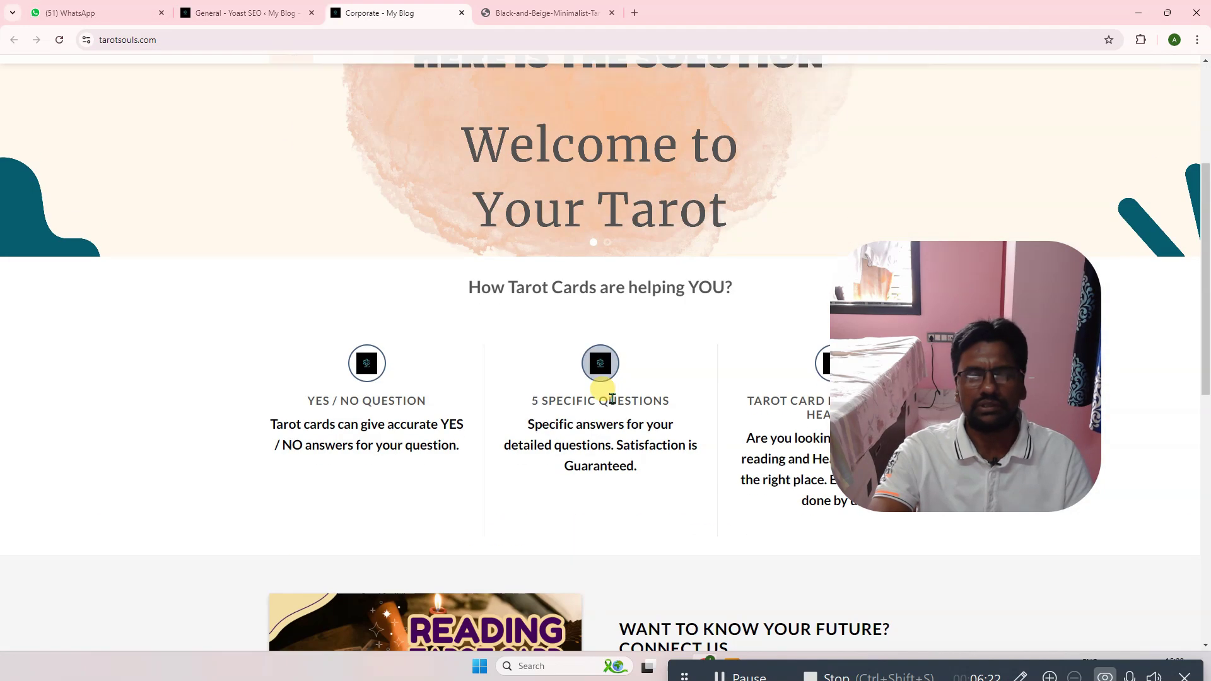
scroll(492, 429, "up", 15)
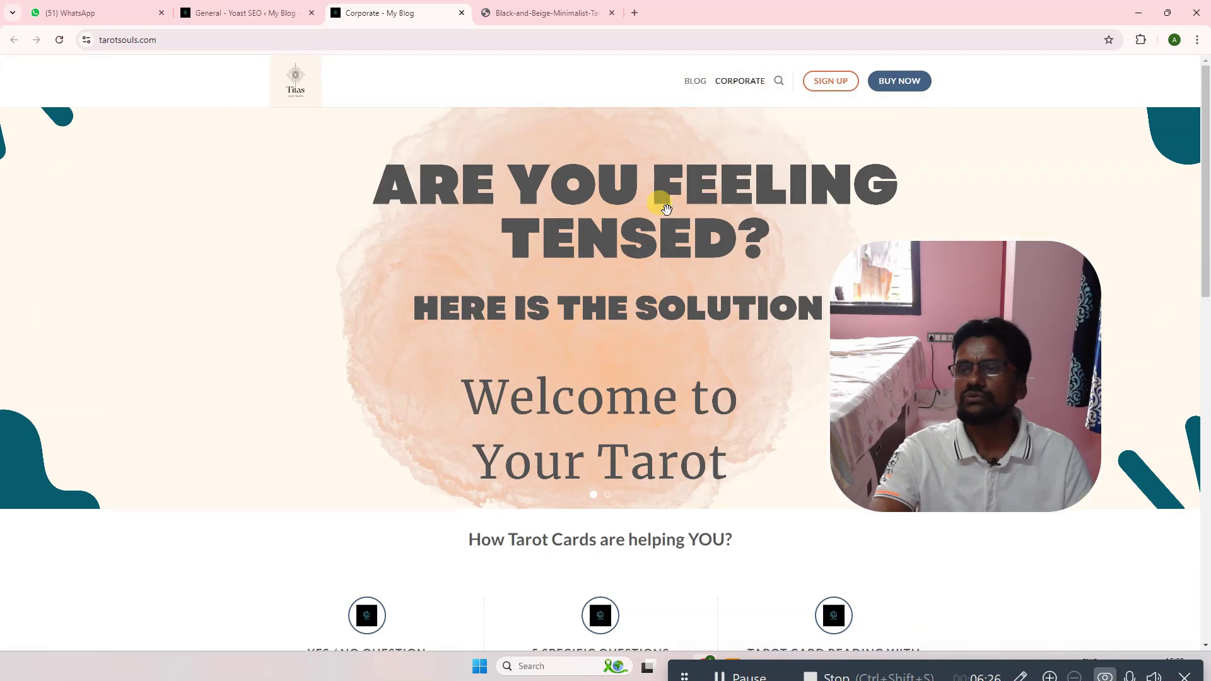
scroll(610, 217, "down", 7)
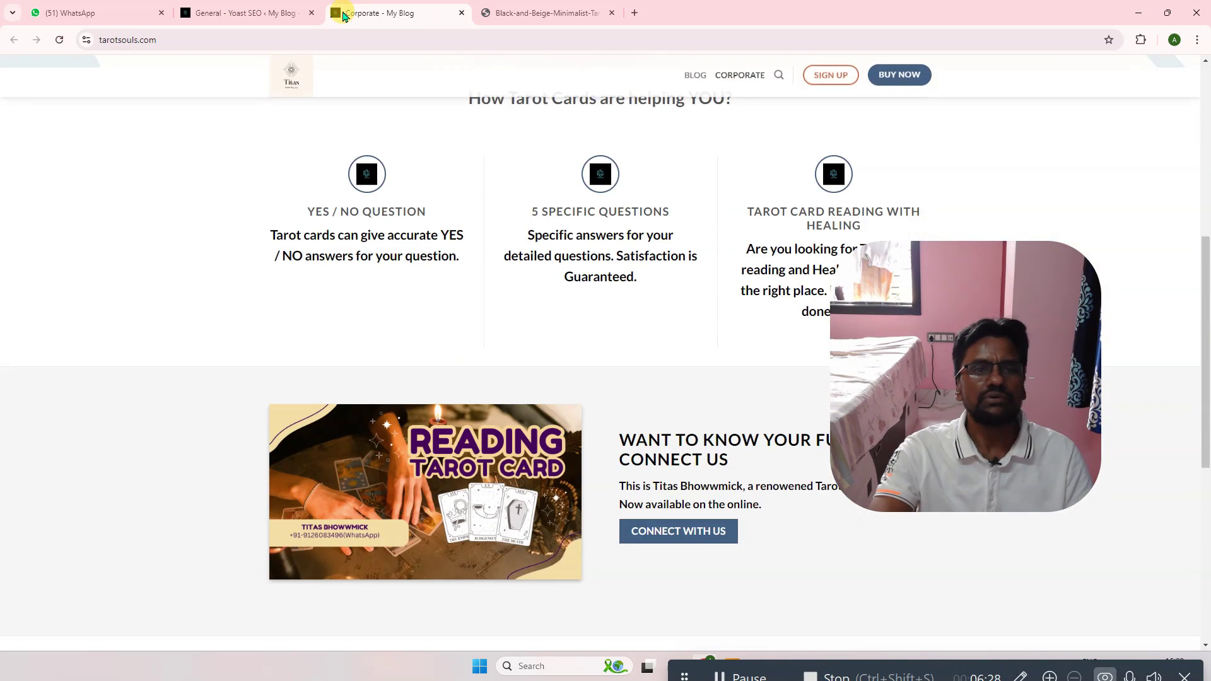
left_click(273, 7)
scroll(352, 315, "down", 1)
left_click(202, 368)
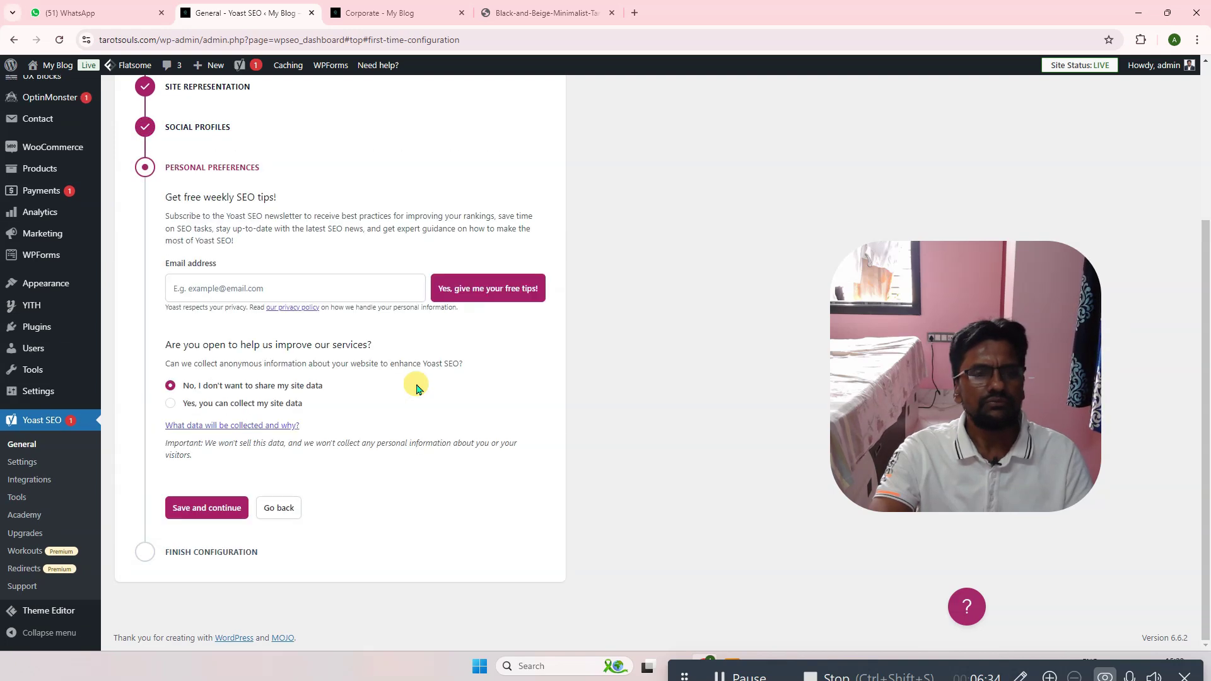
- Save the personal preferences with no newsletter e-mail and no site data sharing, and go to the SEO dashboard
scroll(416, 387, "up", 2)
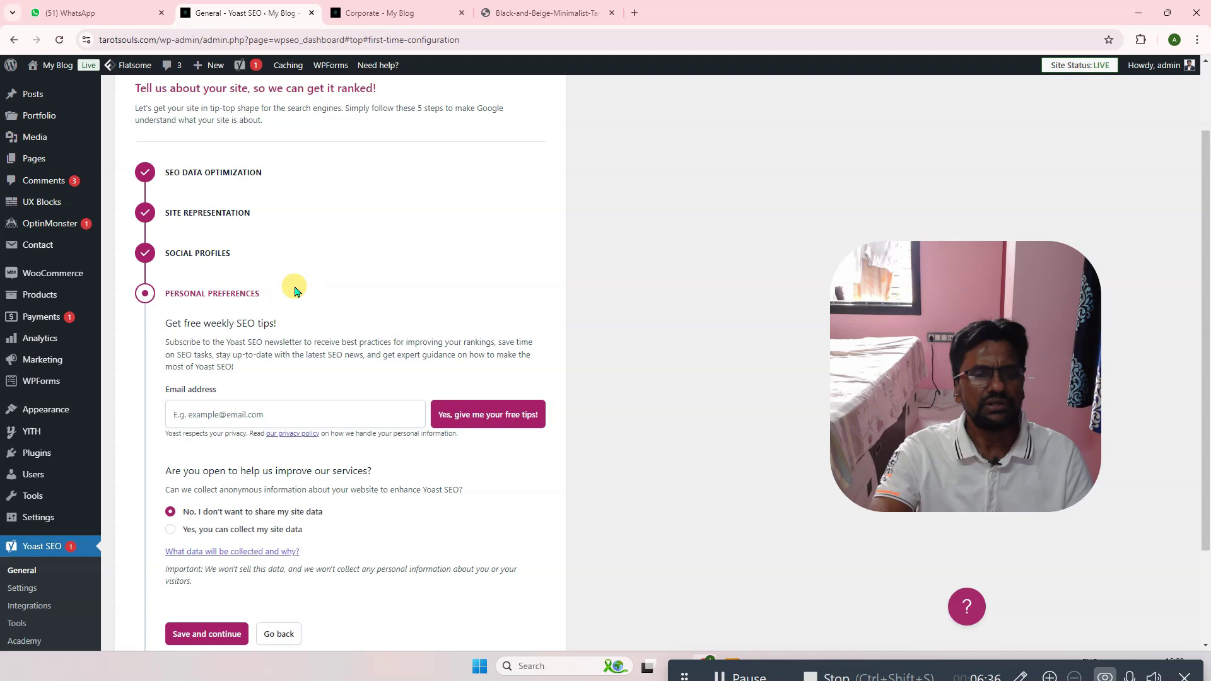
scroll(351, 373, "down", 2)
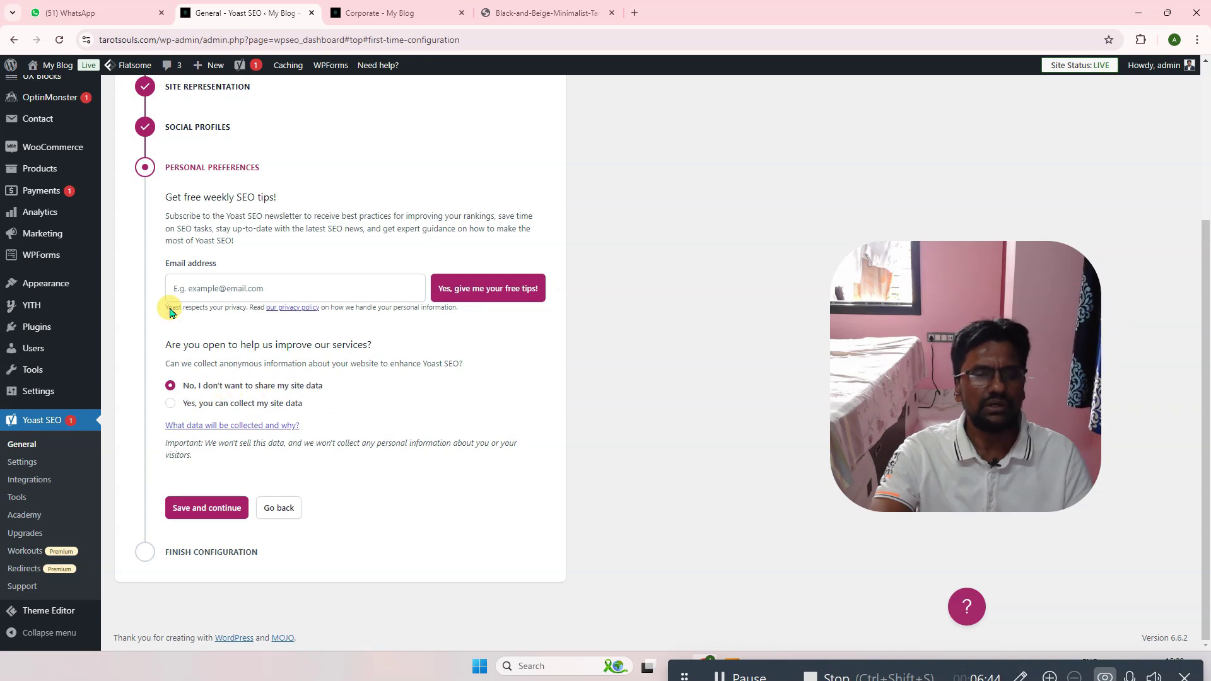
left_click(183, 507)
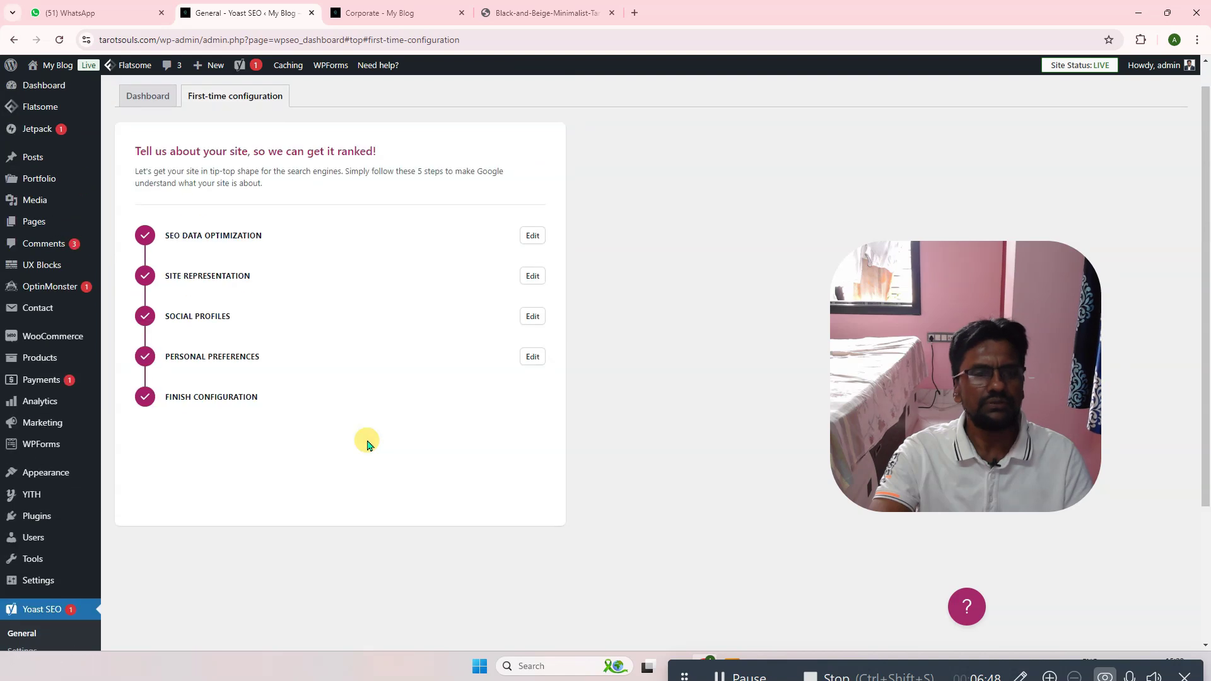
scroll(342, 431, "down", 2)
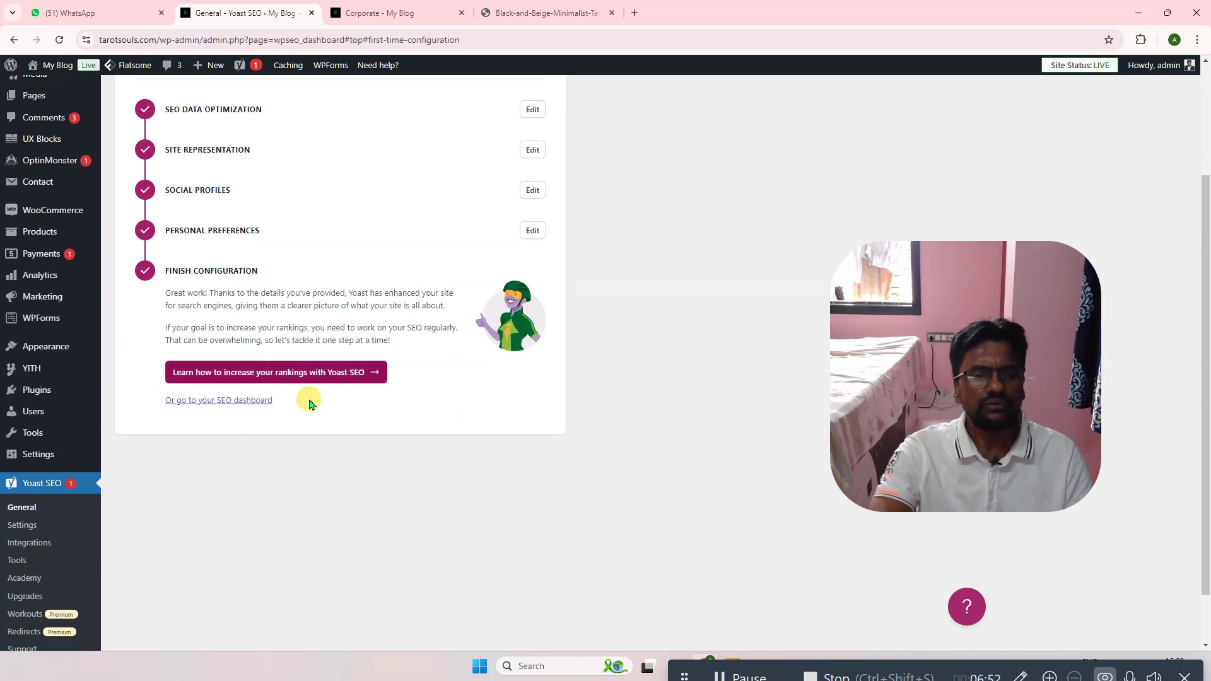
left_click(227, 399)
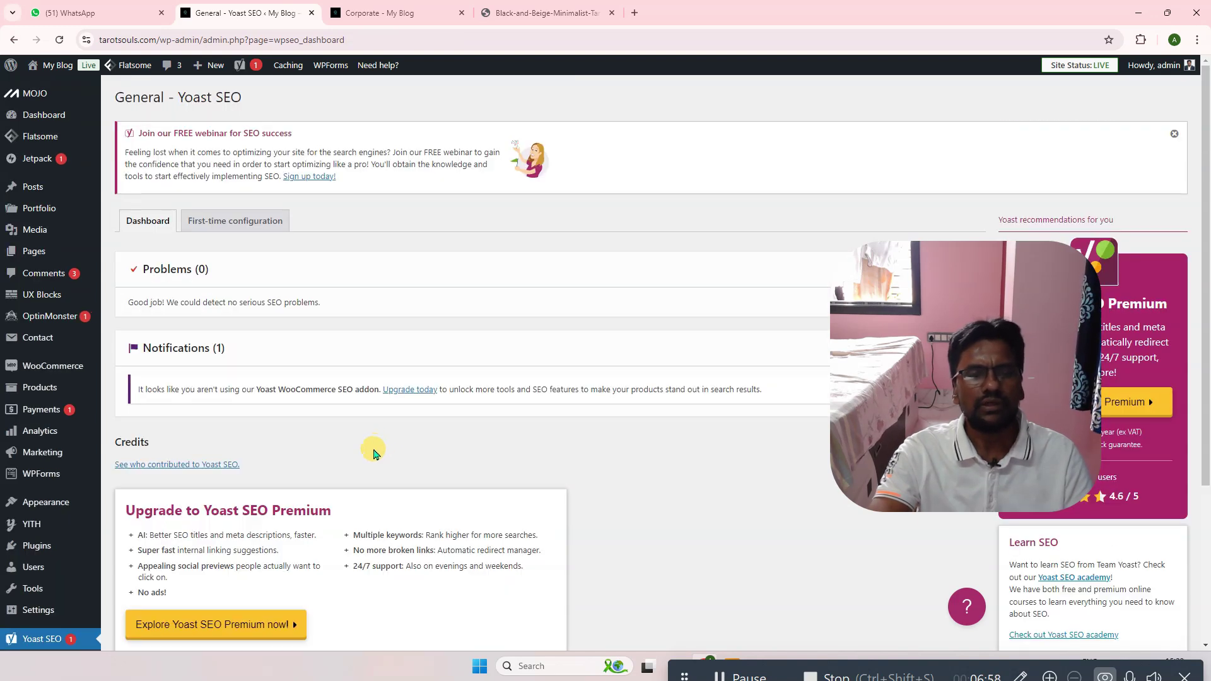
- Review the problems and notifications on the SEO dashboard, and open the Yoast SEO settings
scroll(374, 454, "down", 4)
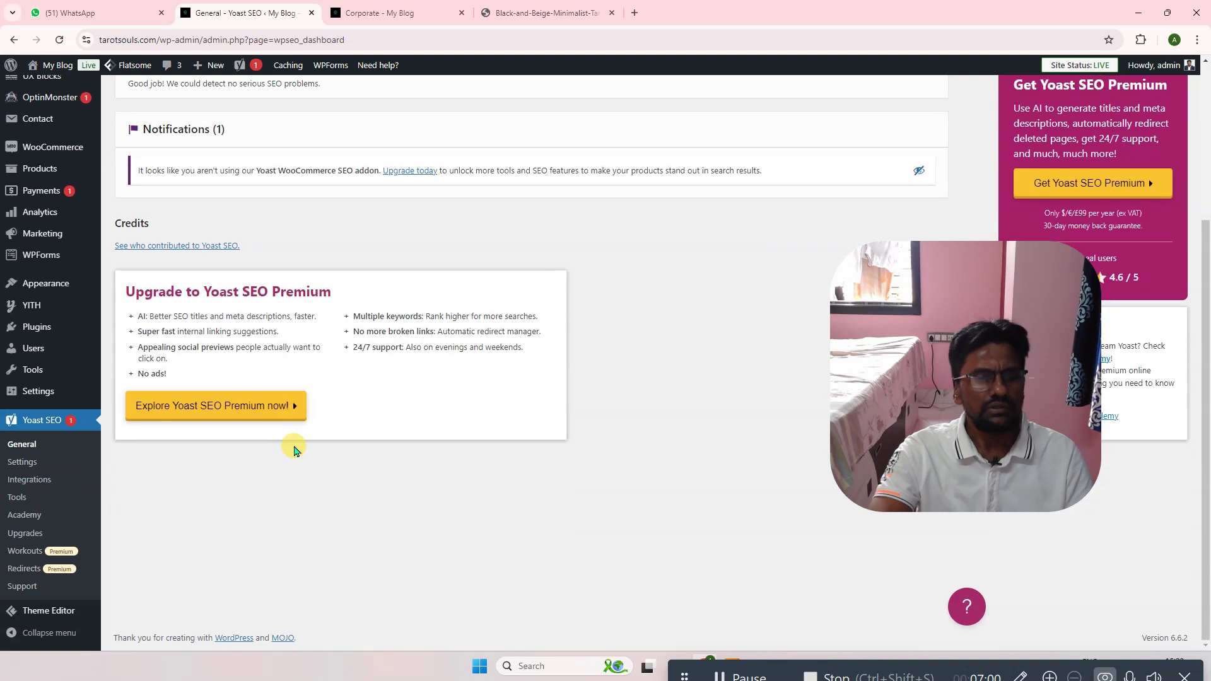
scroll(129, 489, "up", 4)
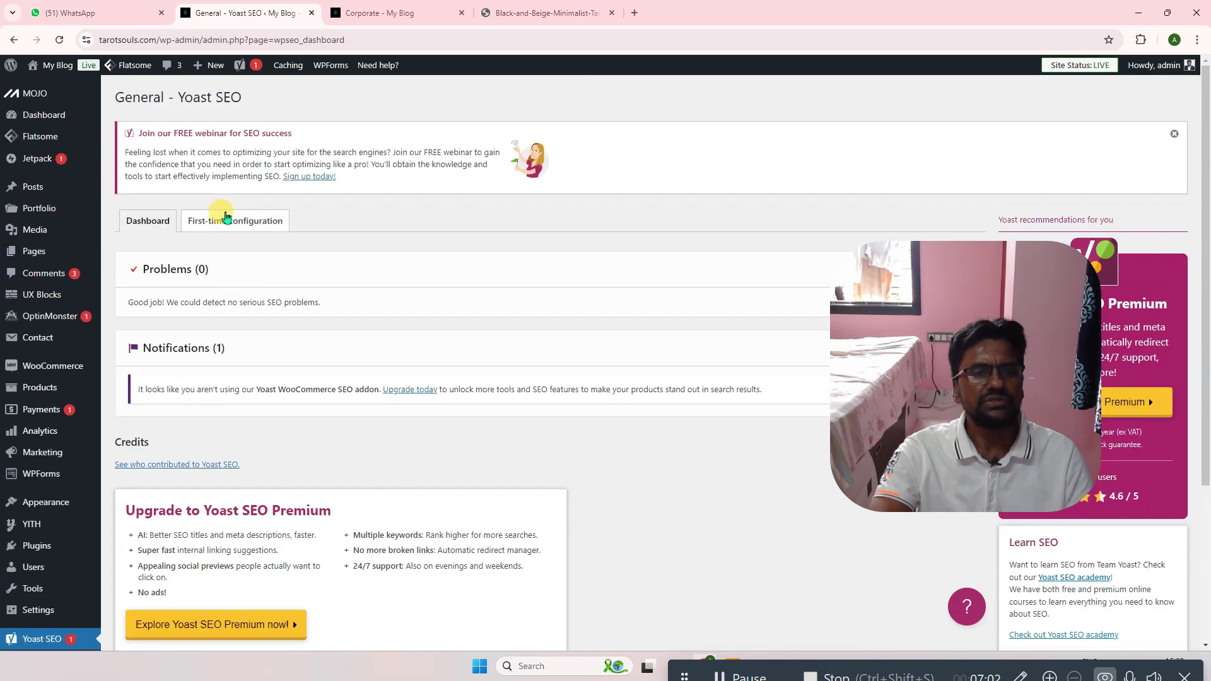
left_click(144, 220)
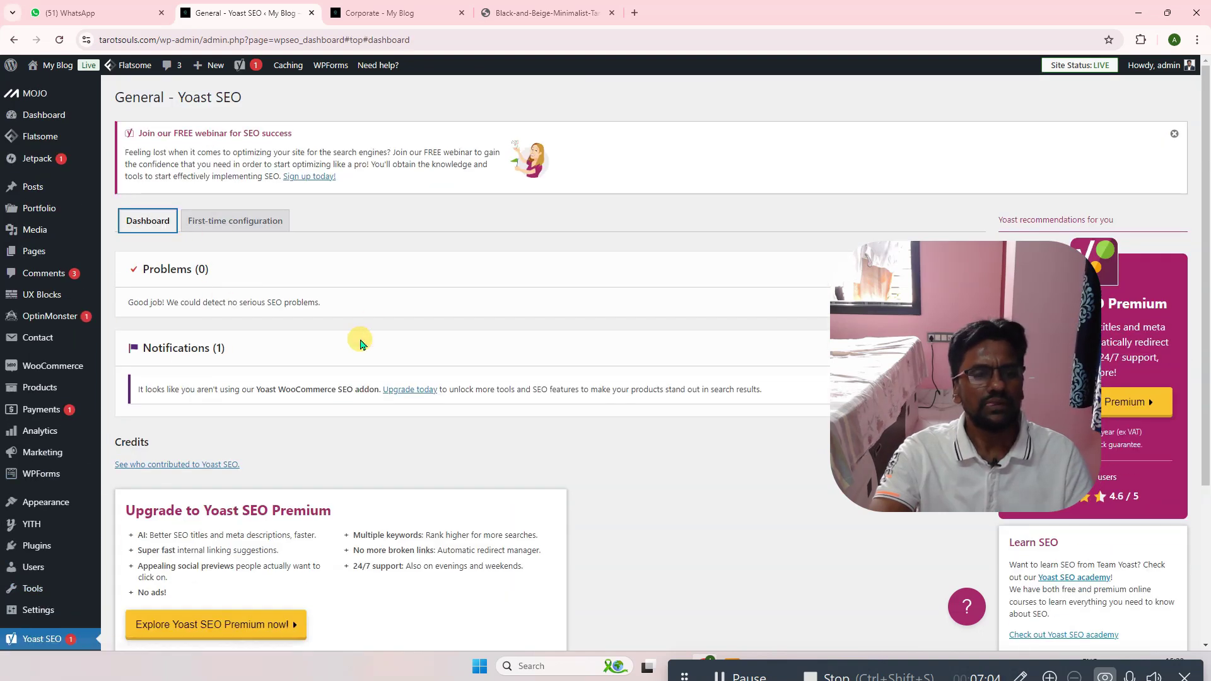
scroll(360, 343, "down", 4)
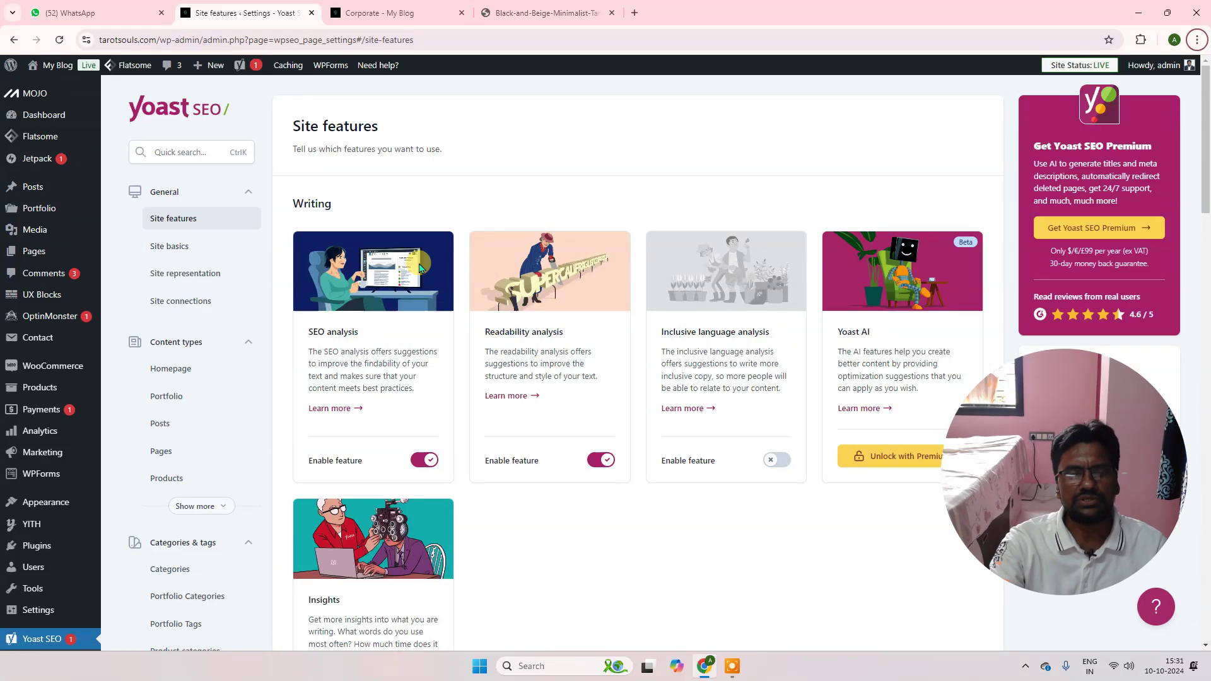
- Examine the Writing features in the site features: SEO analysis, Readability analysis, Inclusive language analysis, Yoast AI and Insights
left_click_drag(305, 328, 390, 363)
left_click(391, 358)
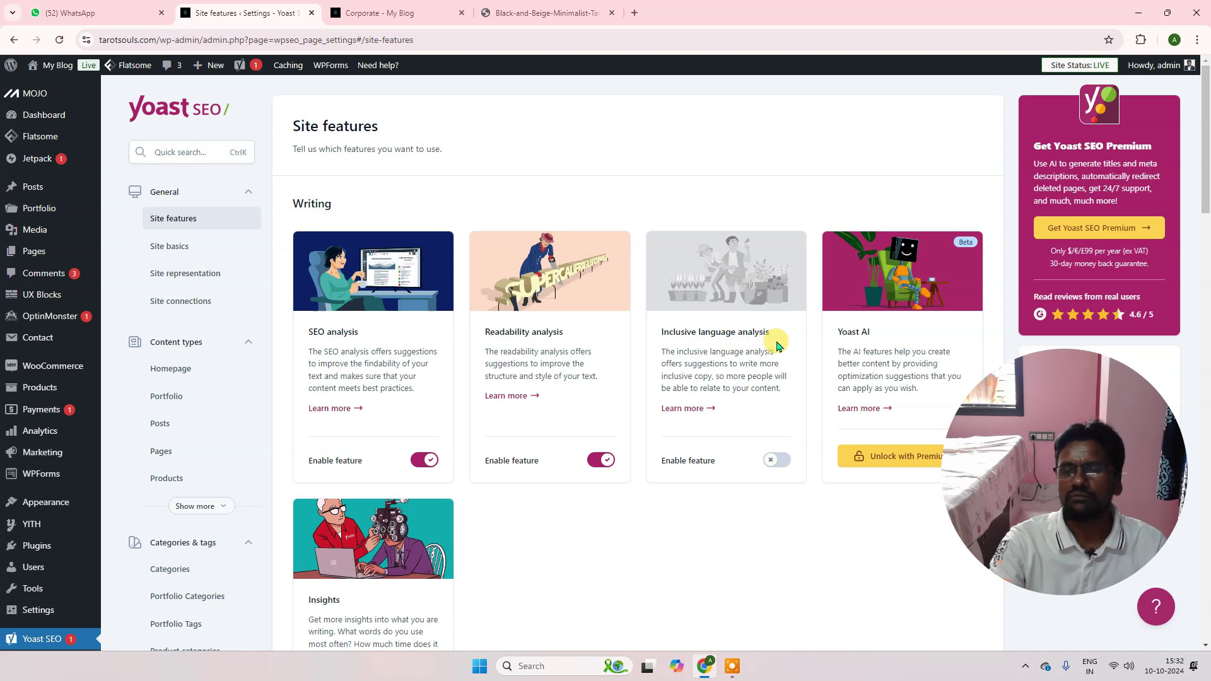
scroll(789, 385, "down", 2)
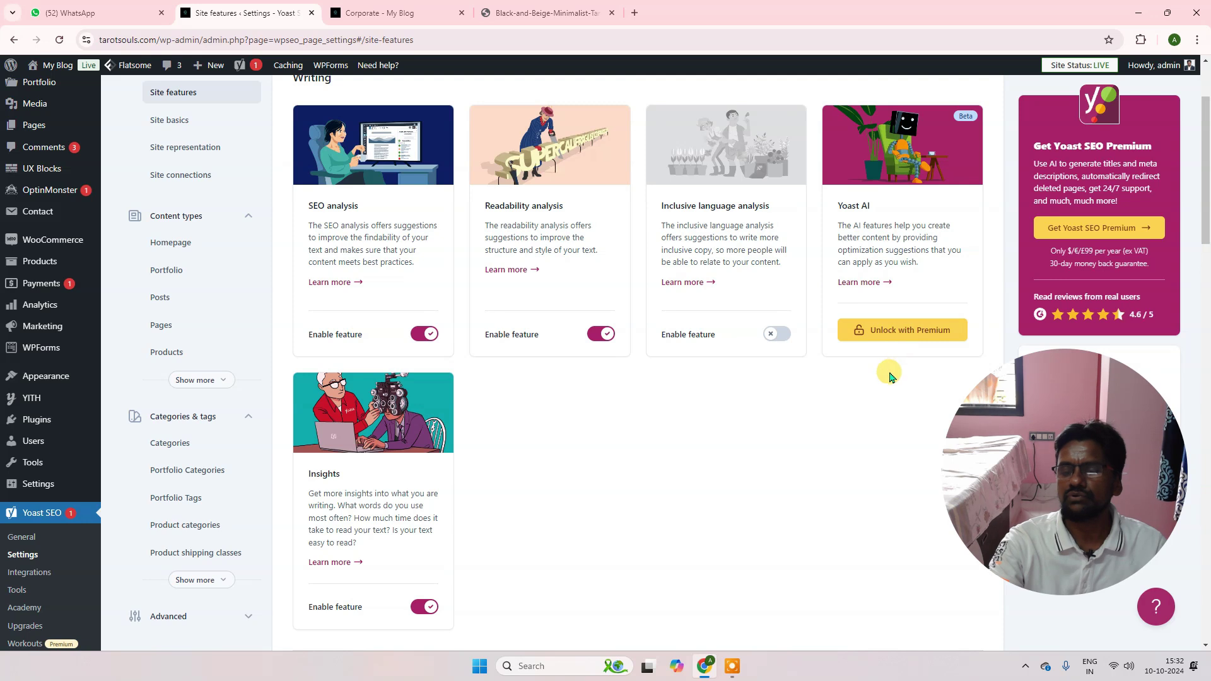
scroll(890, 372, "up", 1)
scroll(902, 303, "down", 1)
left_click_drag(862, 239, 911, 259)
left_click(908, 261)
scroll(889, 303, "up", 2)
left_click(928, 378)
left_click_drag(835, 353, 933, 386)
left_click(884, 352)
scroll(880, 356, "down", 4)
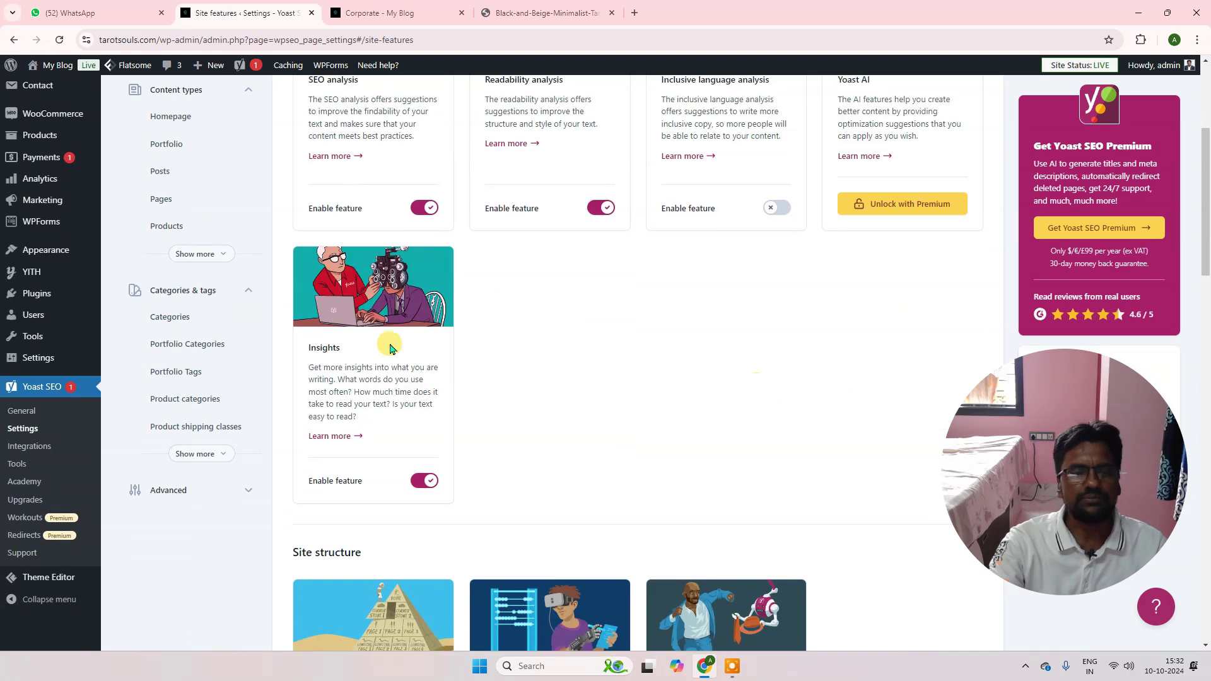
- Examine the Site structure, Social sharing, Tools and APIs groups of the site features
scroll(442, 413, "down", 1)
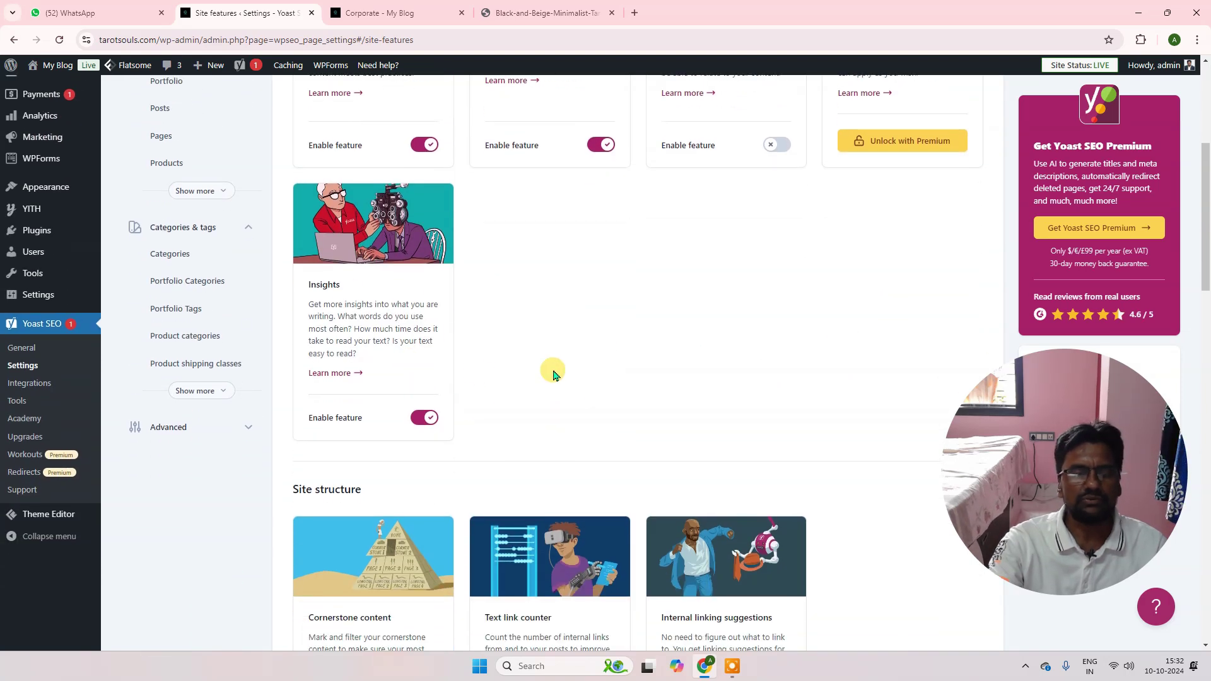
scroll(477, 377, "down", 4)
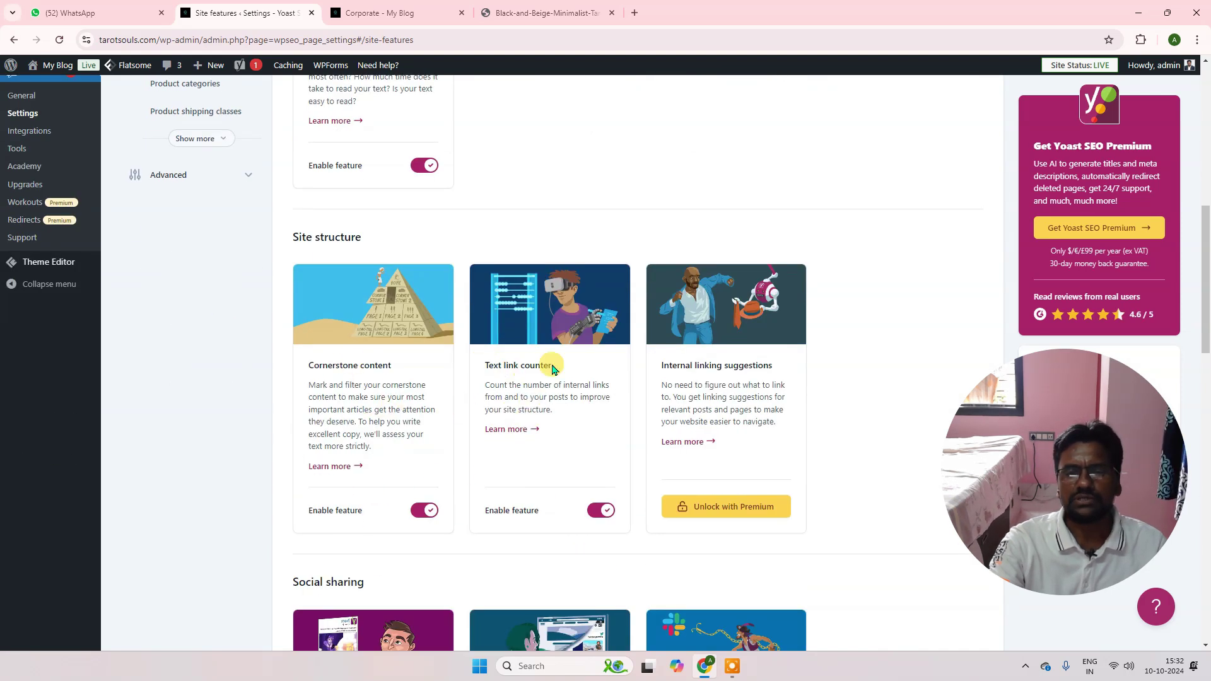
scroll(495, 443, "down", 5)
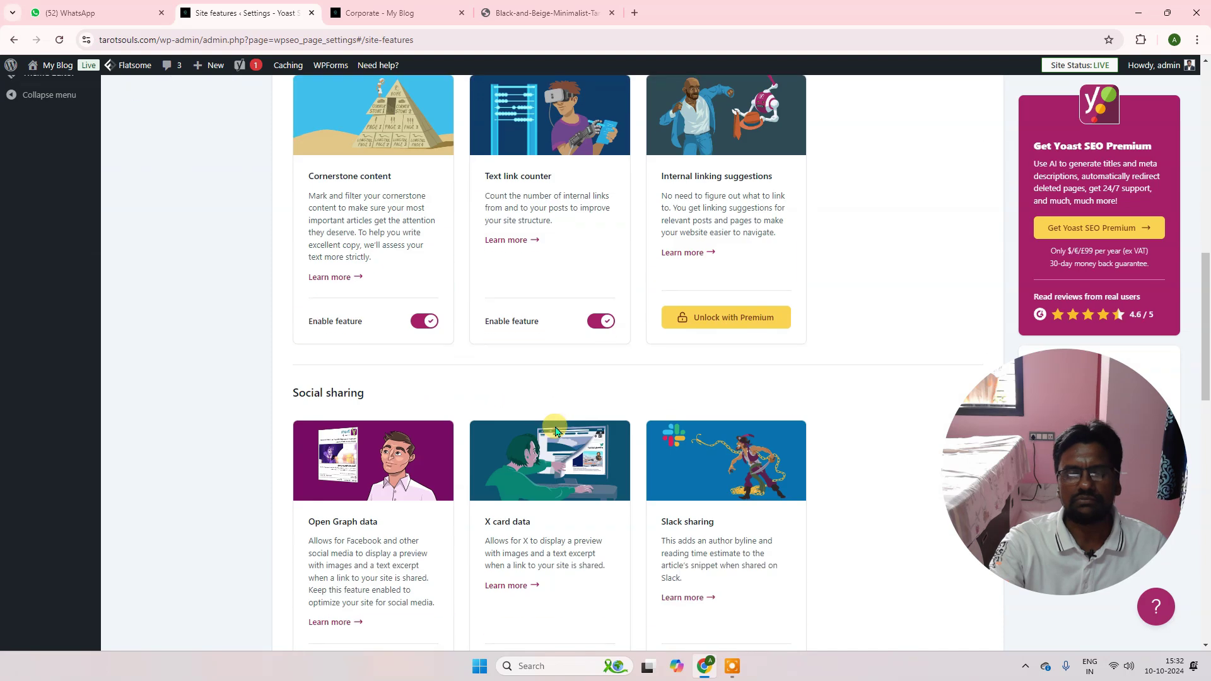
scroll(415, 457, "down", 1)
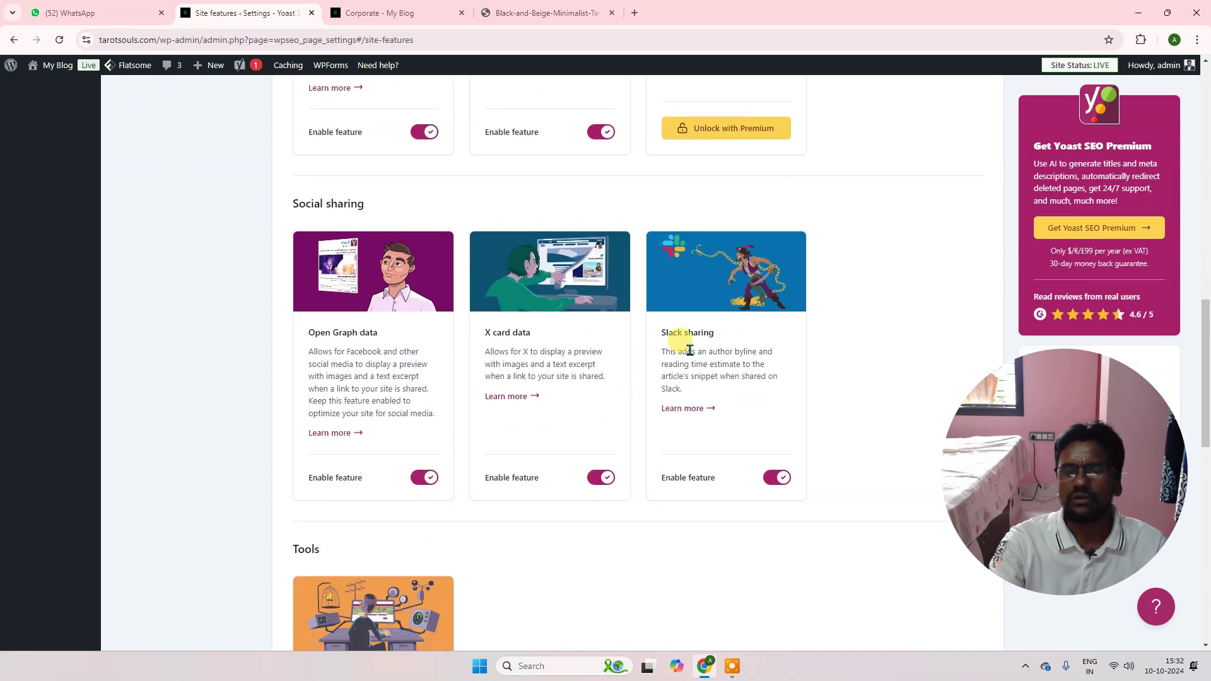
scroll(716, 460, "down", 5)
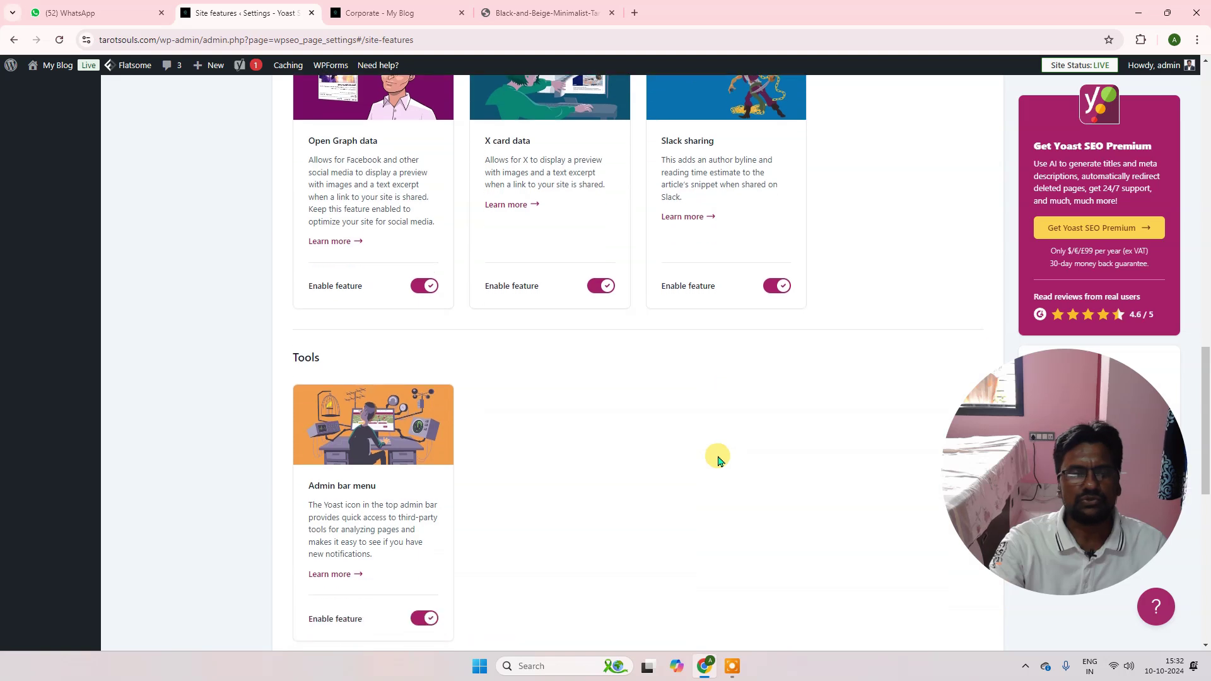
scroll(717, 460, "down", 4)
scroll(716, 460, "up", 1)
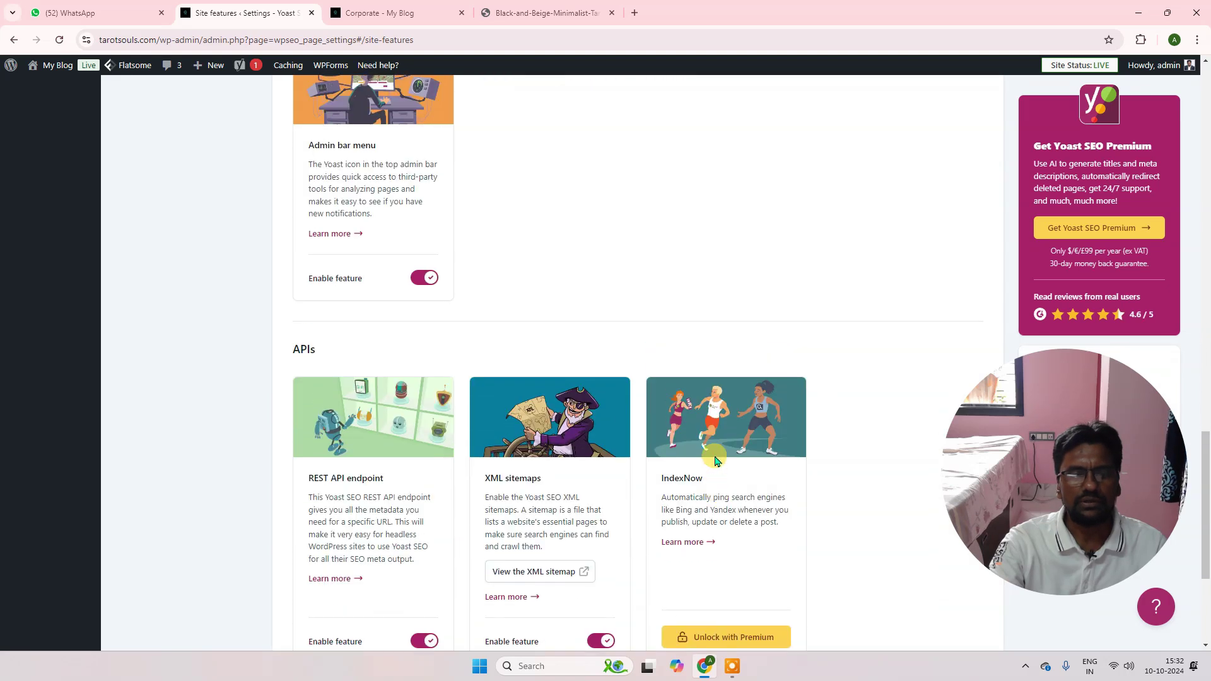
scroll(716, 462, "down", 3)
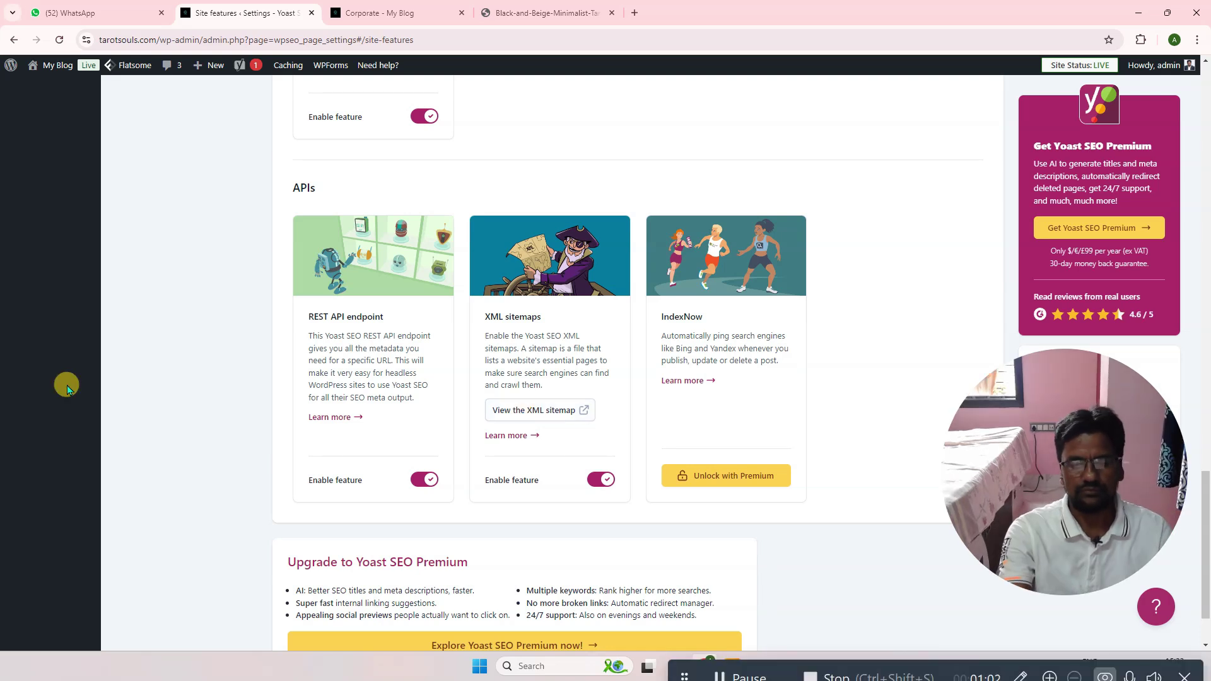
- View the site's XML sitemap, close it and return to the start of the site features
left_click(537, 411)
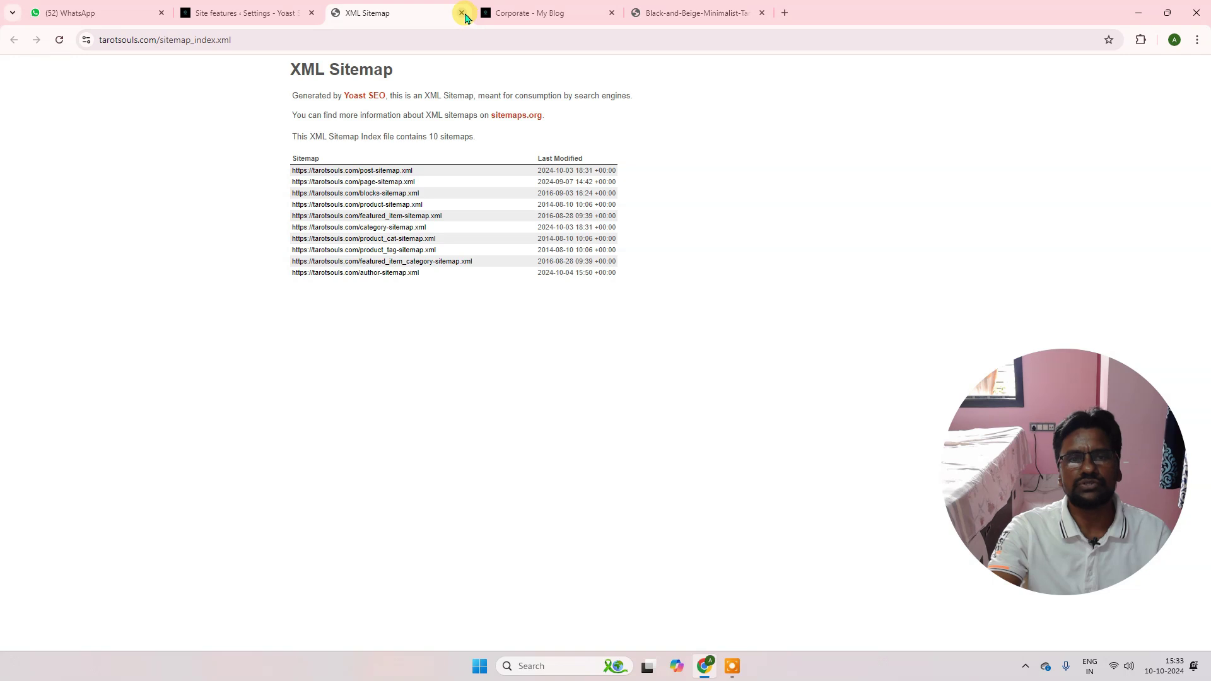
left_click(463, 13)
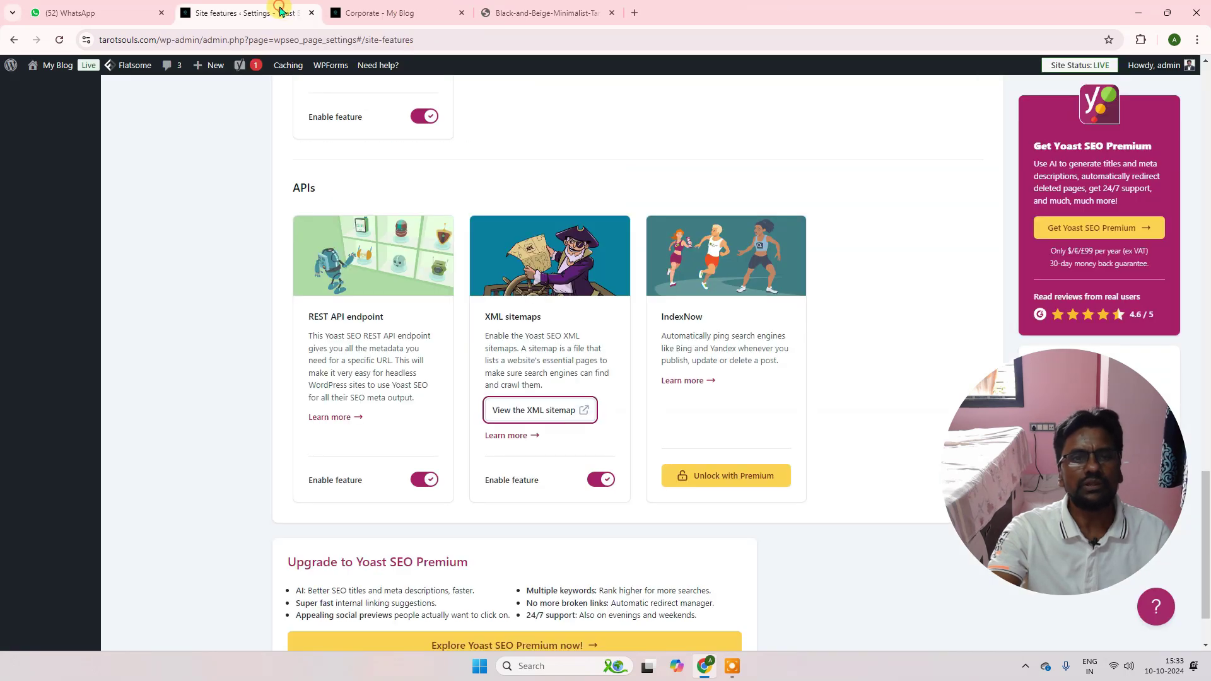
scroll(487, 319, "down", 2)
scroll(489, 324, "up", 15)
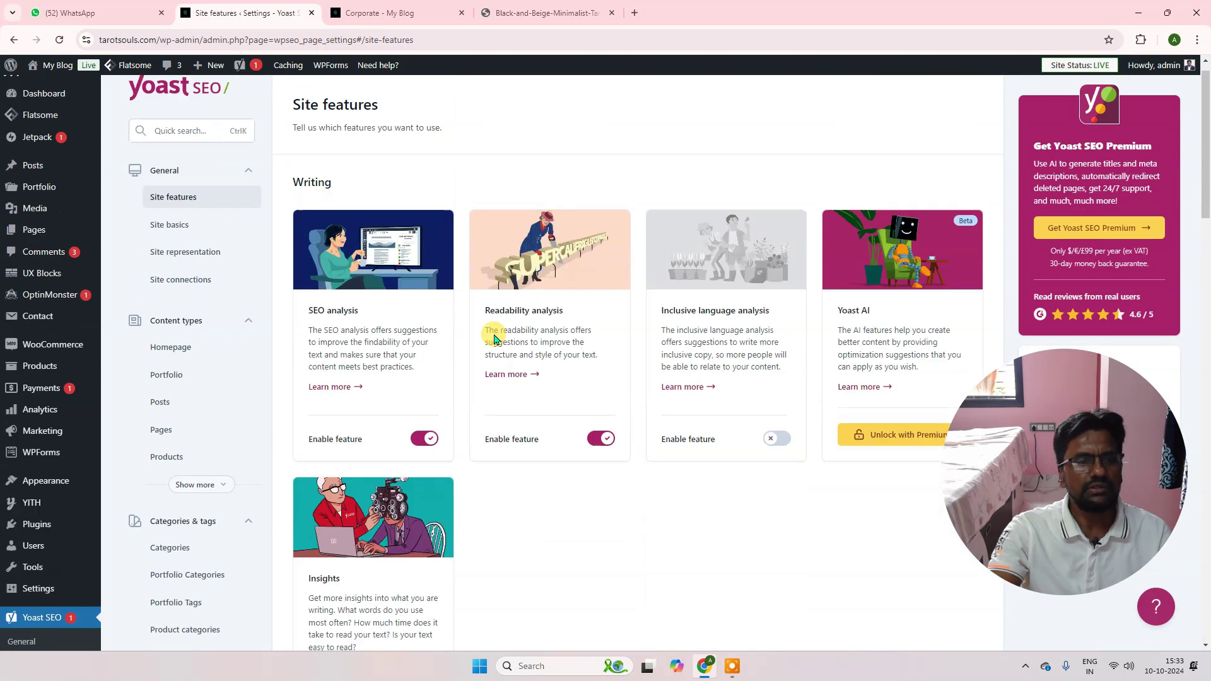
- Open the Yoast SEO Tools page and review the Import and Export, File editor, Bulk editor and Optimize SEO Data tools
scroll(494, 338, "down", 4)
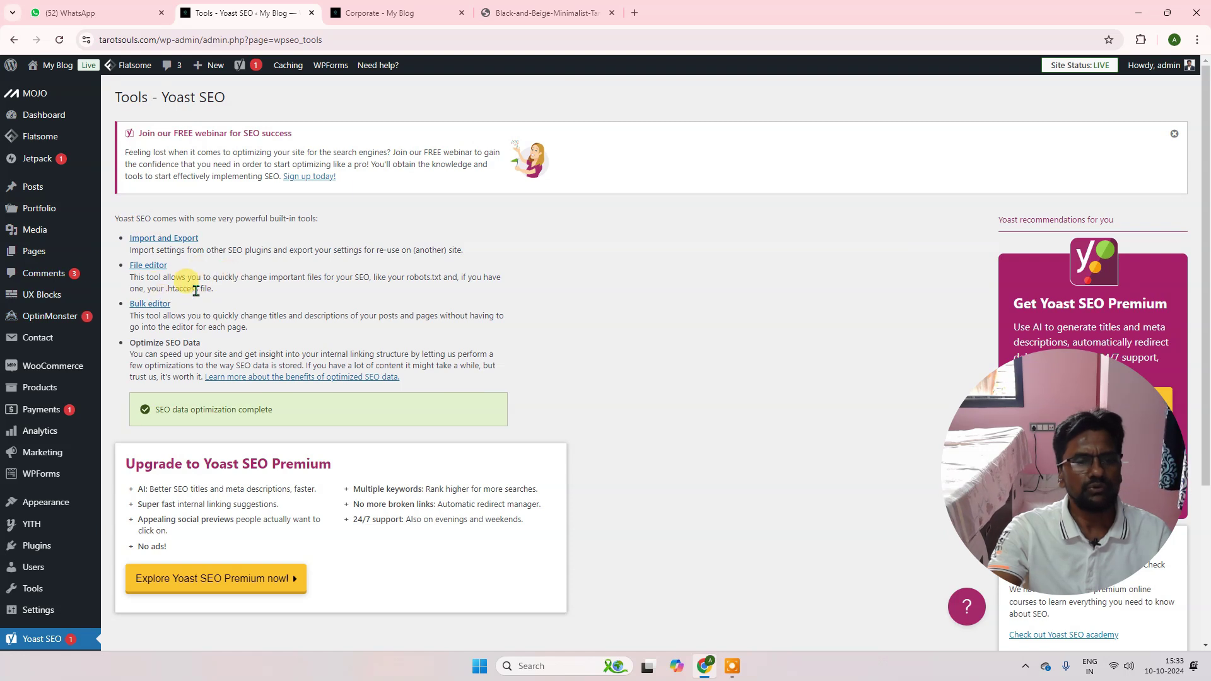
scroll(233, 284, "down", 3)
scroll(246, 300, "up", 3)
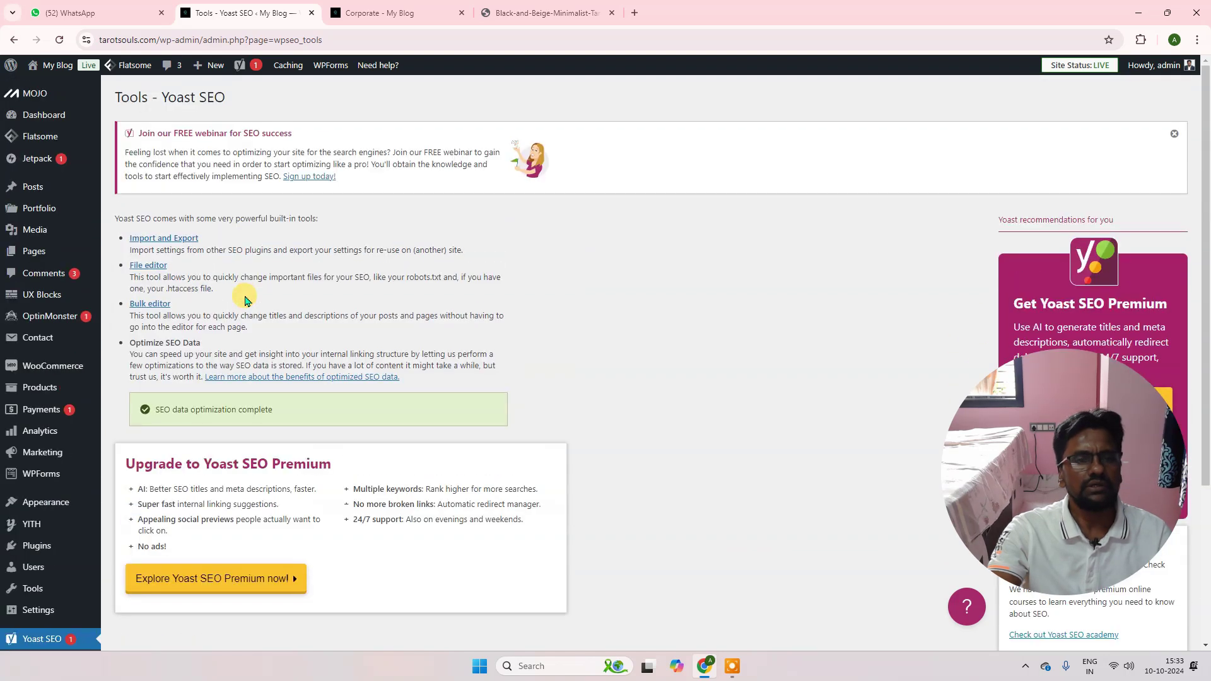
scroll(245, 301, "down", 3)
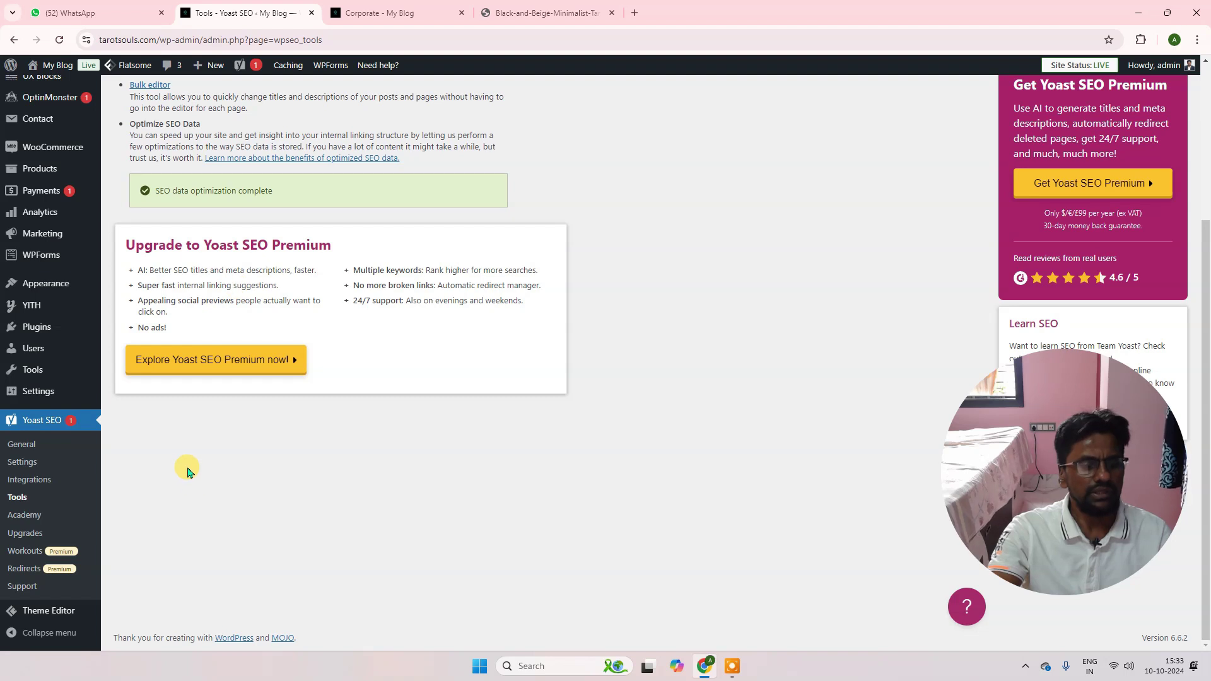
scroll(187, 472, "up", 3)
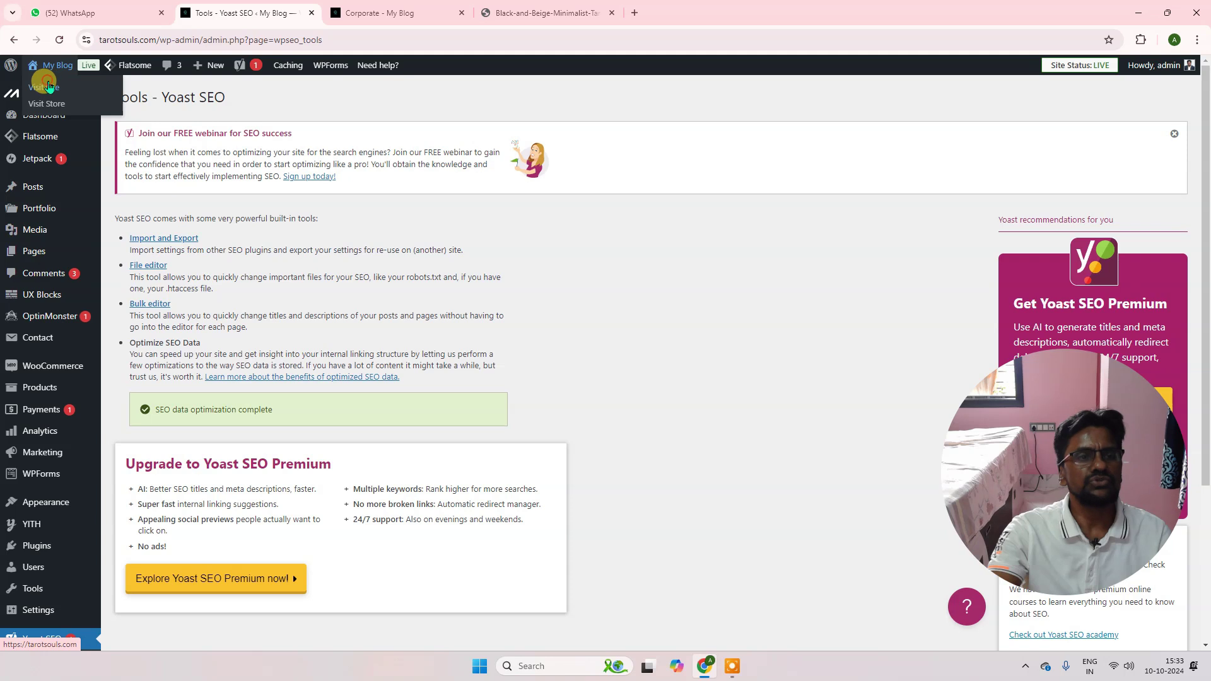
- Visit the live site from the admin area, reload its home page and open the Corporate page for editing
left_click(46, 87)
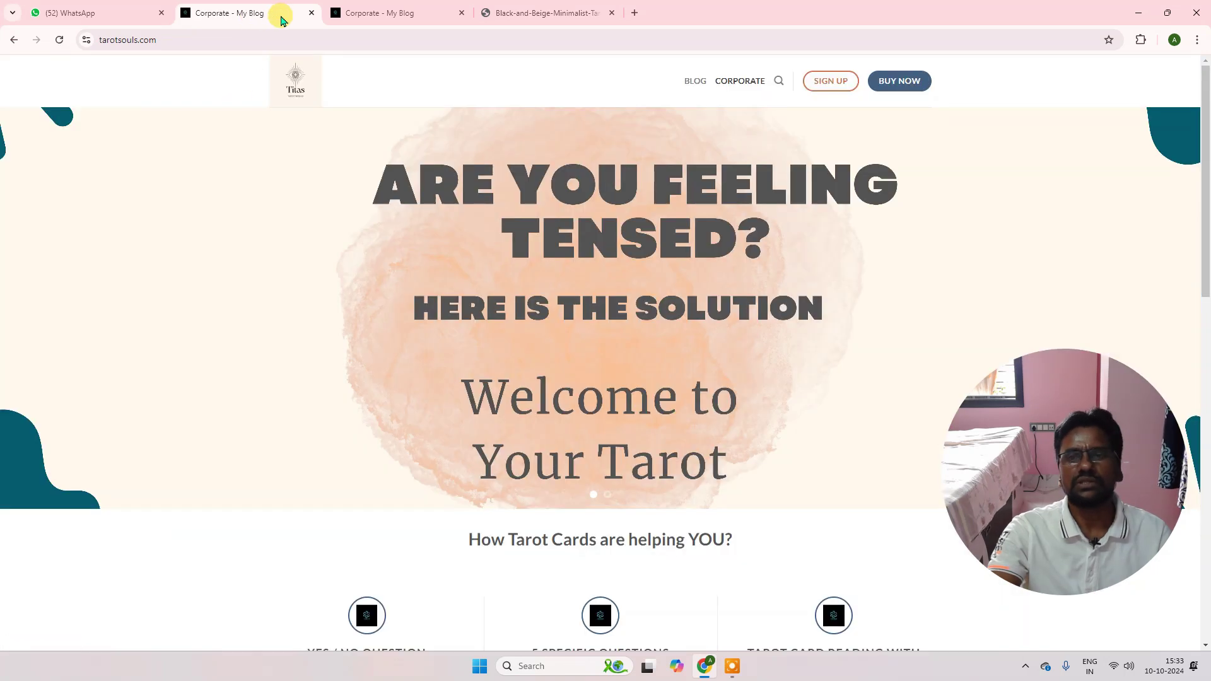
left_click(60, 40)
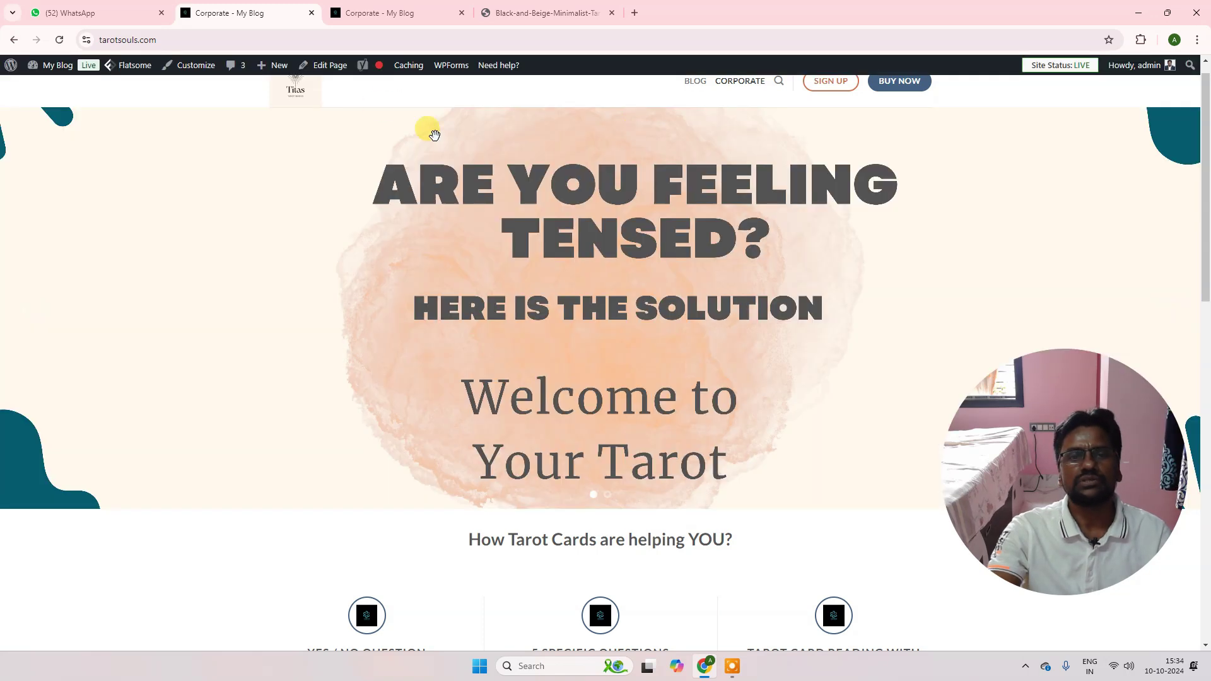
mouse_move(334, 68)
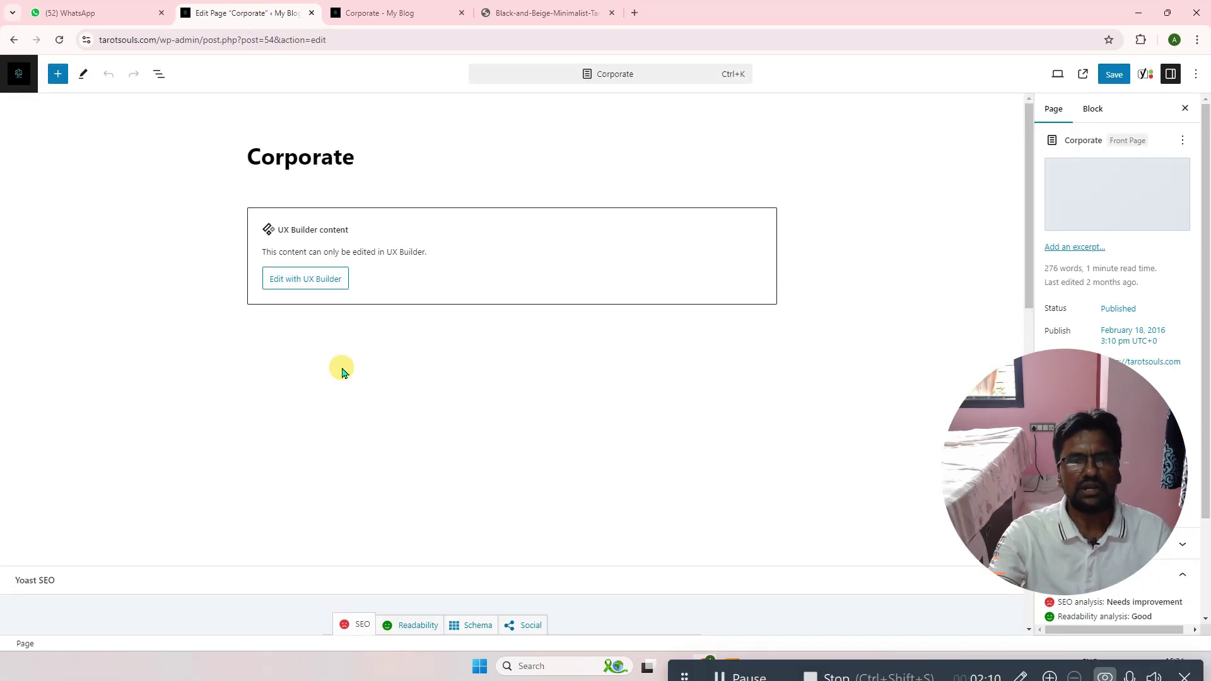
- Check the Yoast SEO section below the Corporate page's content and return to the site's live home page
scroll(311, 265, "down", 3)
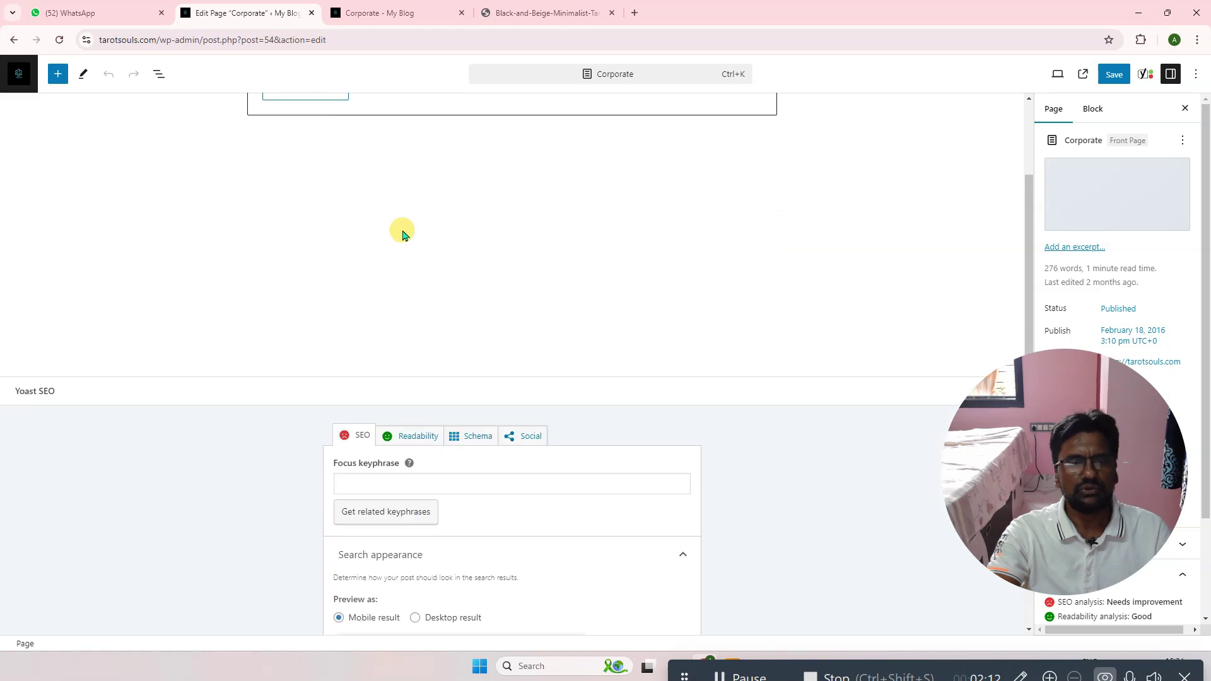
scroll(400, 233, "up", 3)
left_click(14, 38)
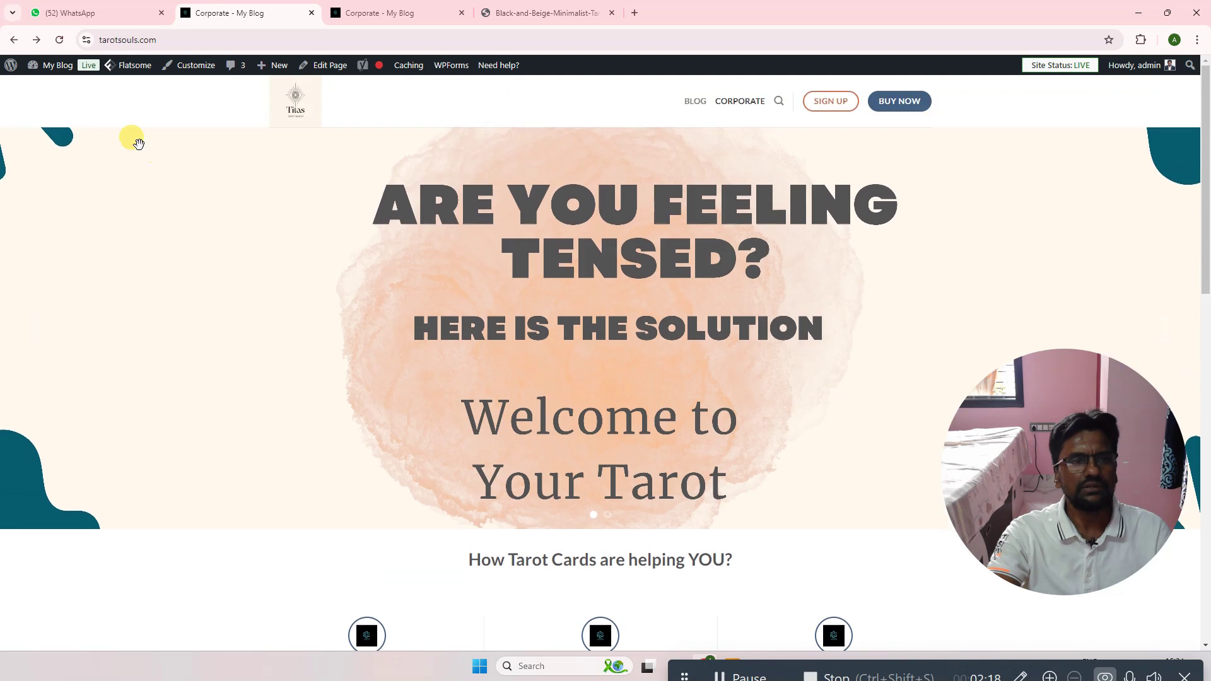
mouse_move(60, 75)
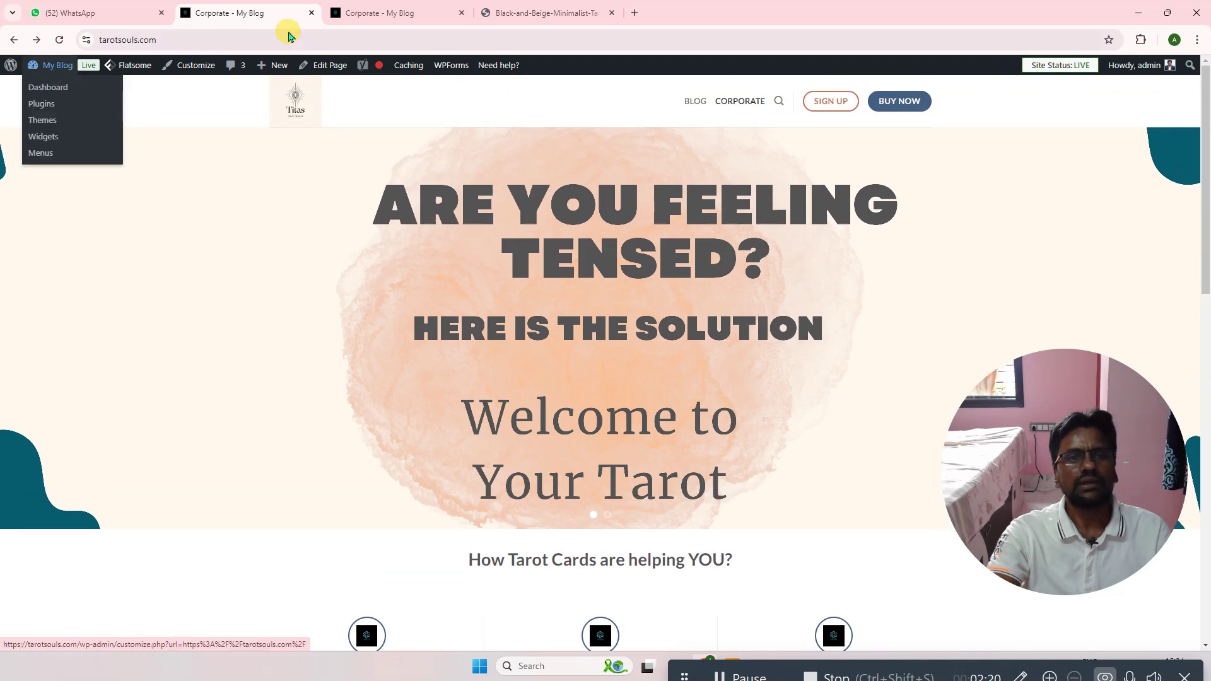
left_click(393, 19)
left_click(302, 15)
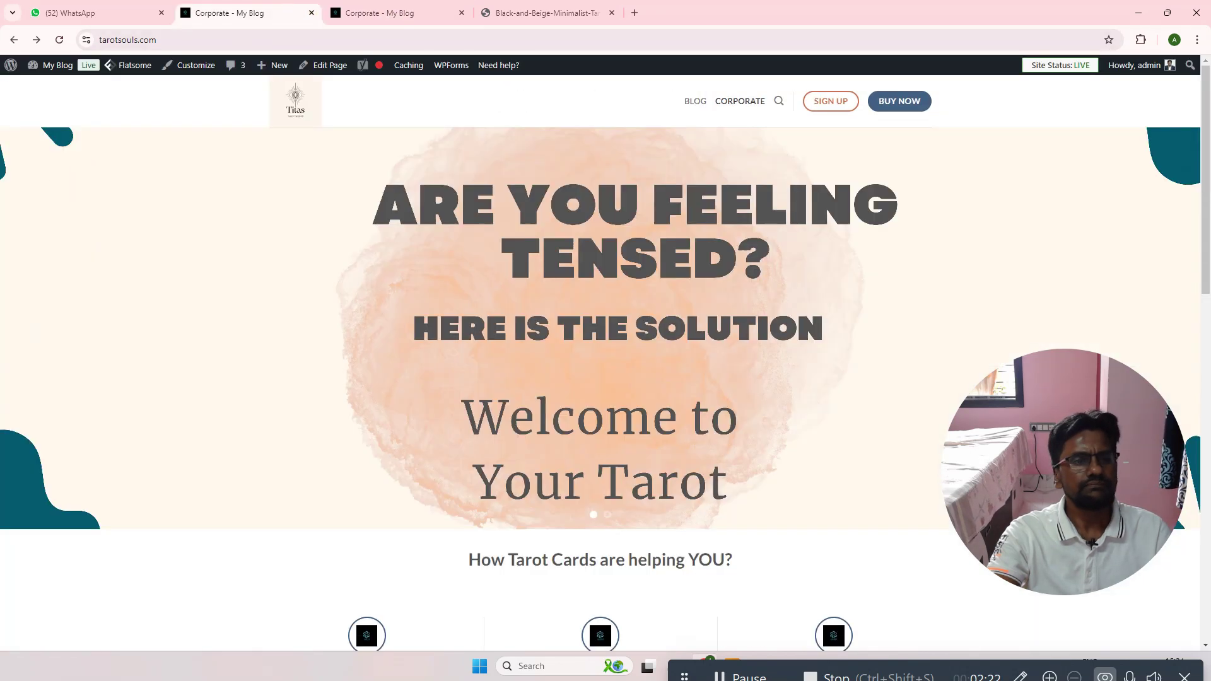
- Go to the WordPress dashboard and open the list of installed plugins
left_click(51, 86)
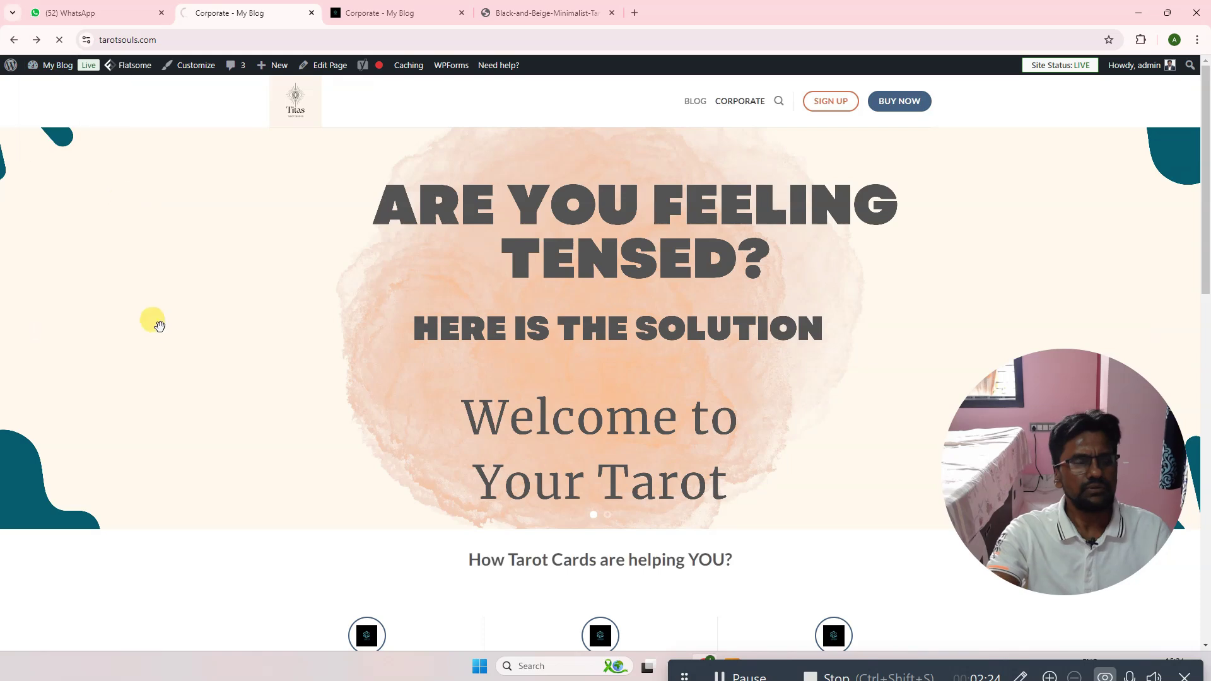
scroll(125, 462, "down", 1)
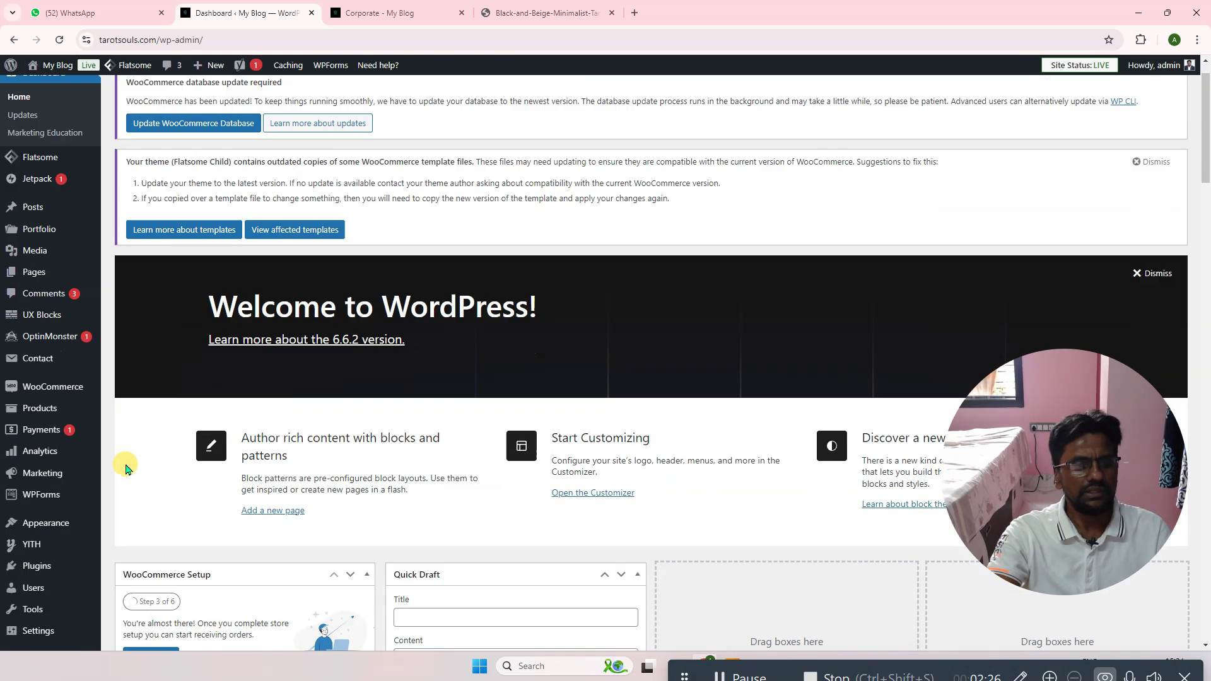
scroll(43, 505, "down", 1)
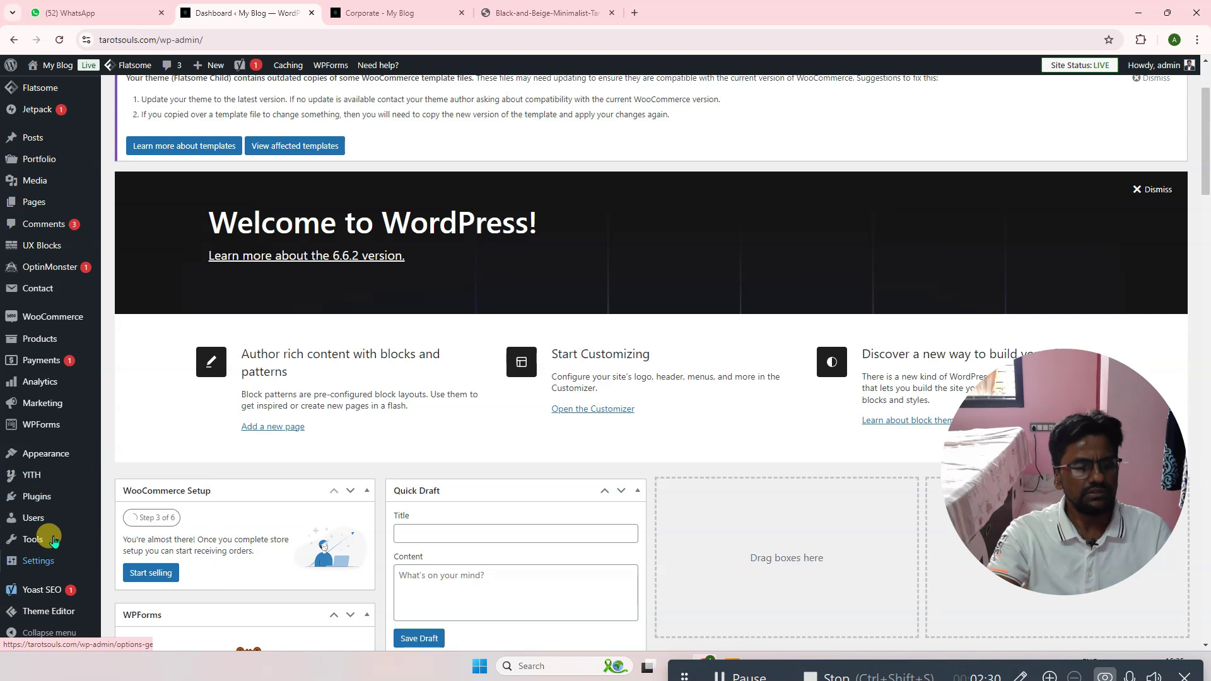
scroll(48, 538, "up", 1)
scroll(60, 430, "up", 1)
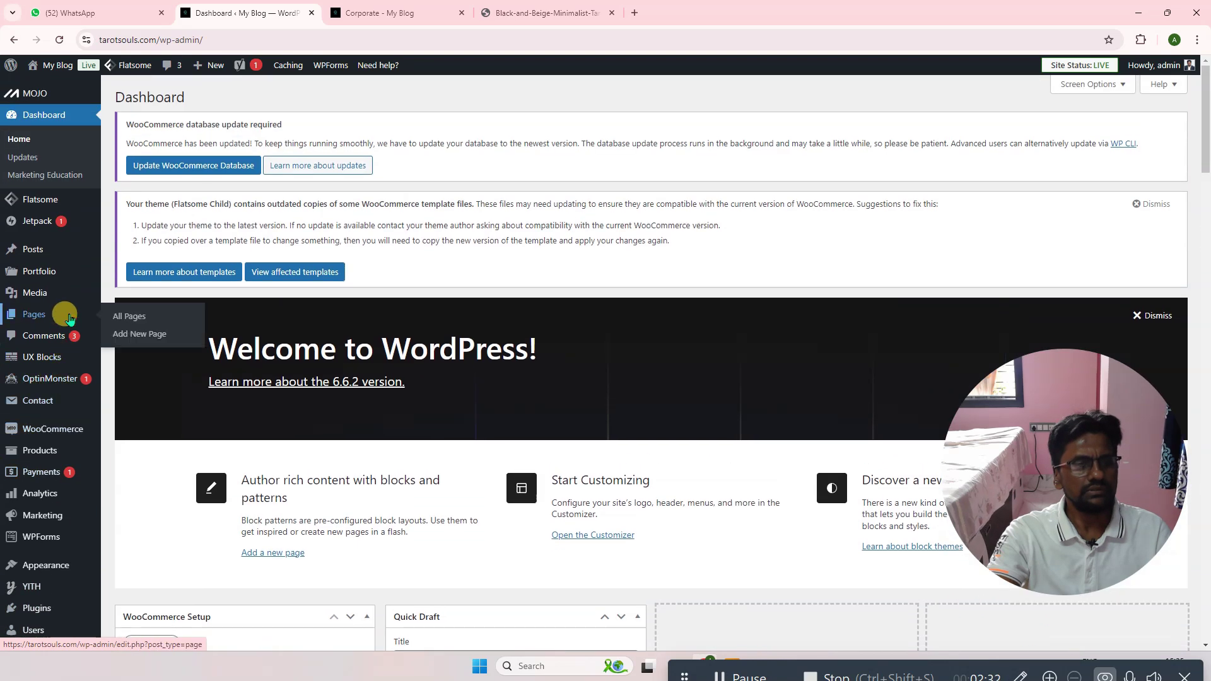
scroll(51, 413, "down", 3)
left_click(123, 499)
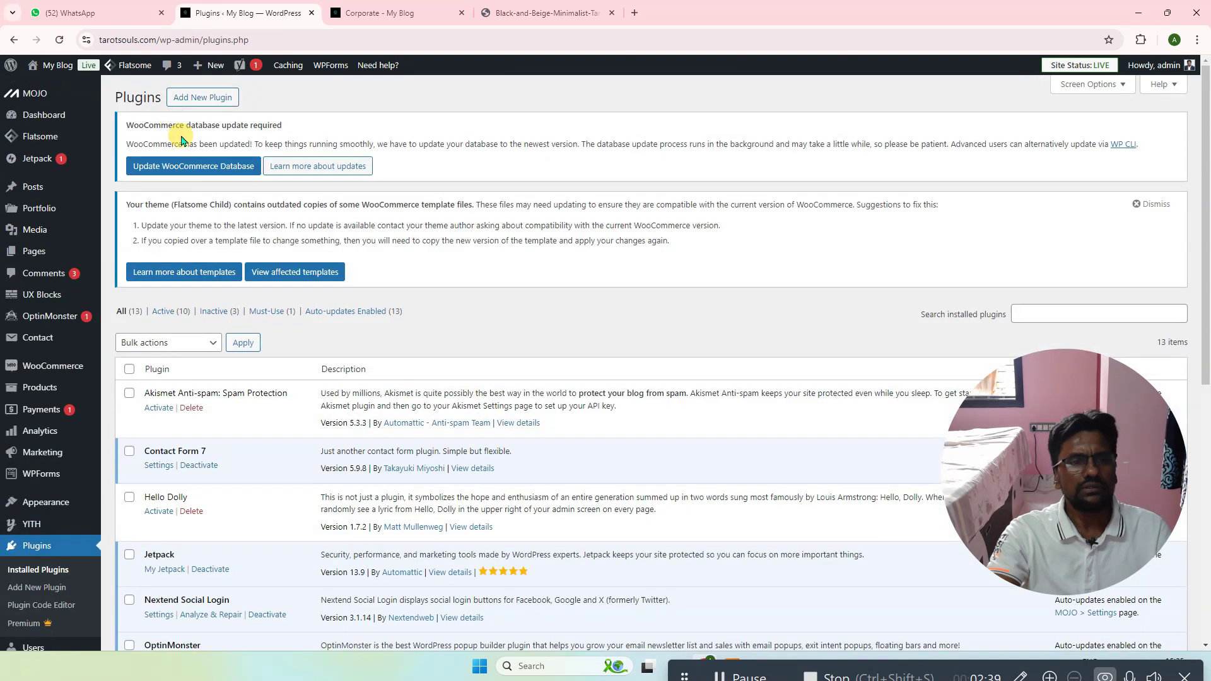
- Add the Classic Editor plugin to the site, installing and activating it
left_click(208, 97)
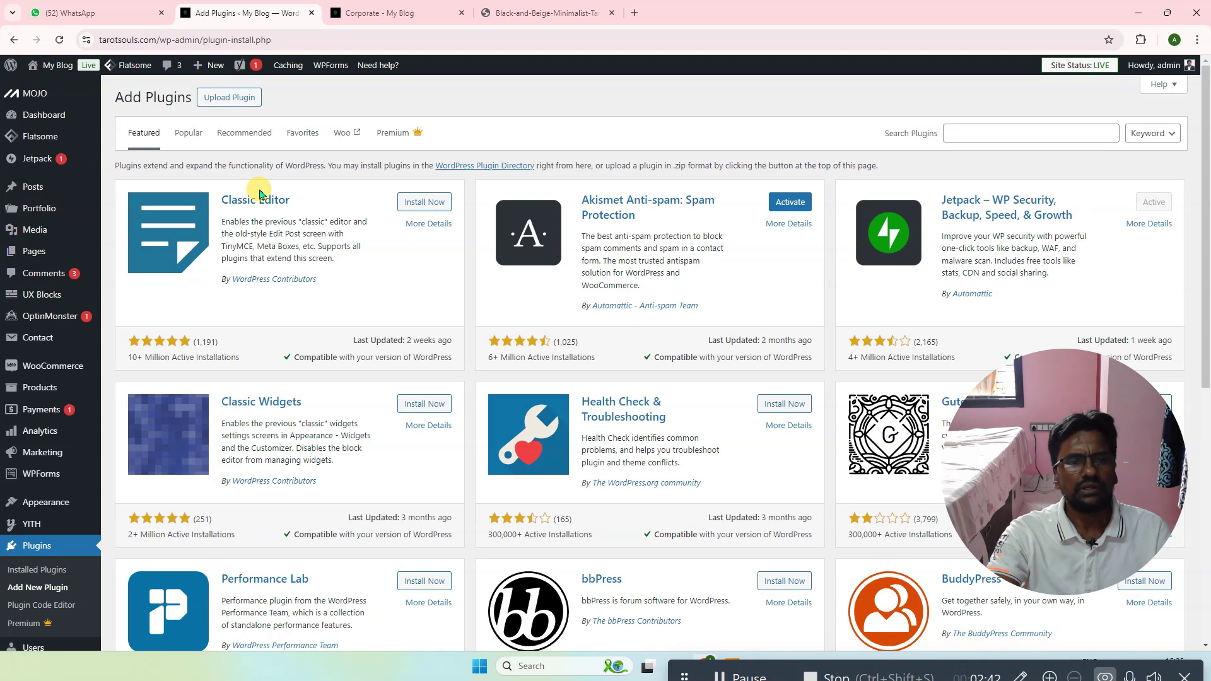
left_click(335, 233)
left_click(421, 202)
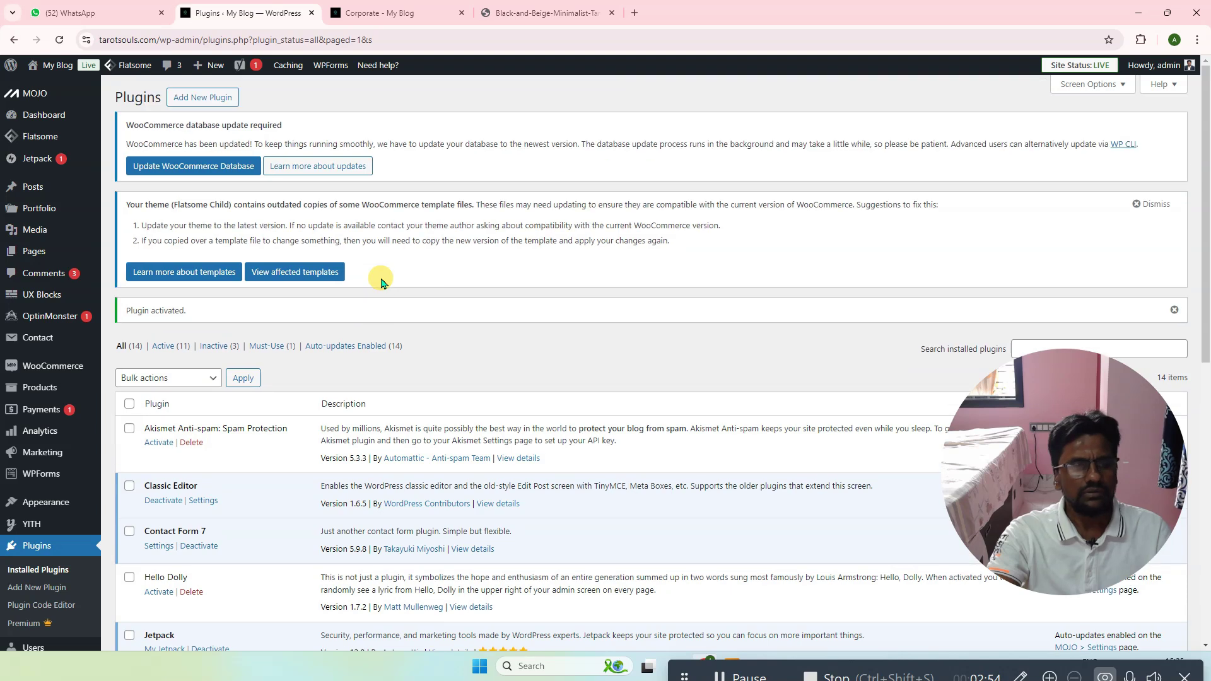
- Visit the site's live home page and open the Corporate page in the classic editor
mouse_move(57, 252)
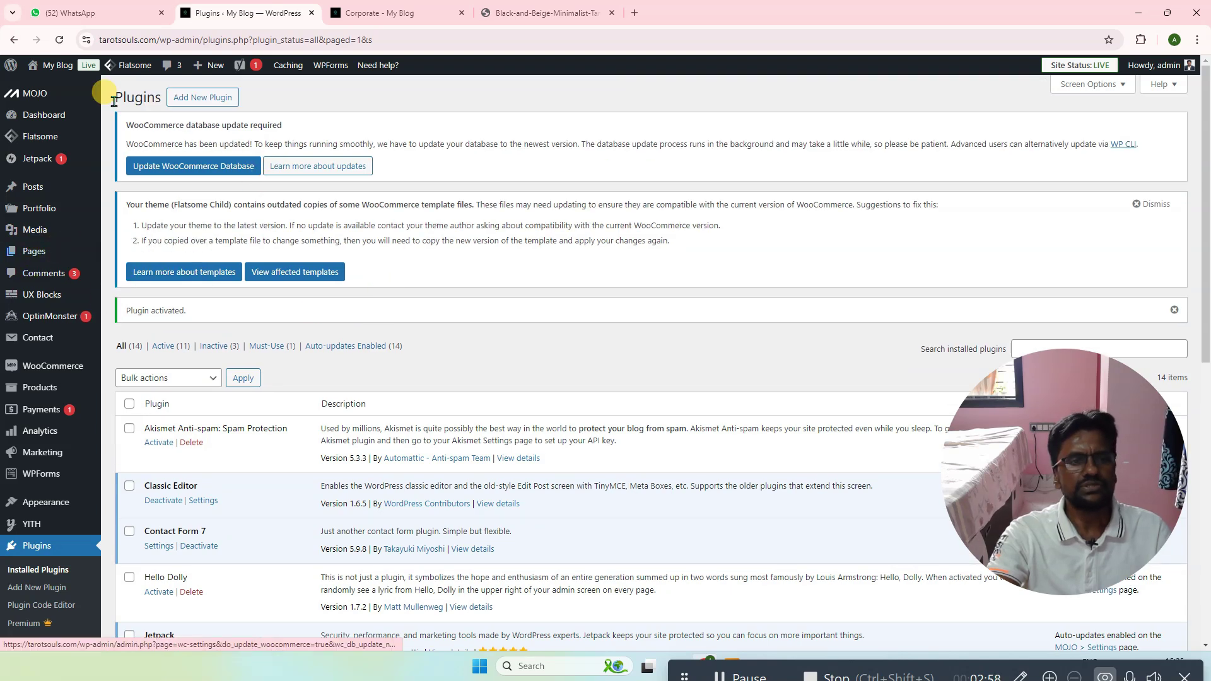
left_click(64, 63)
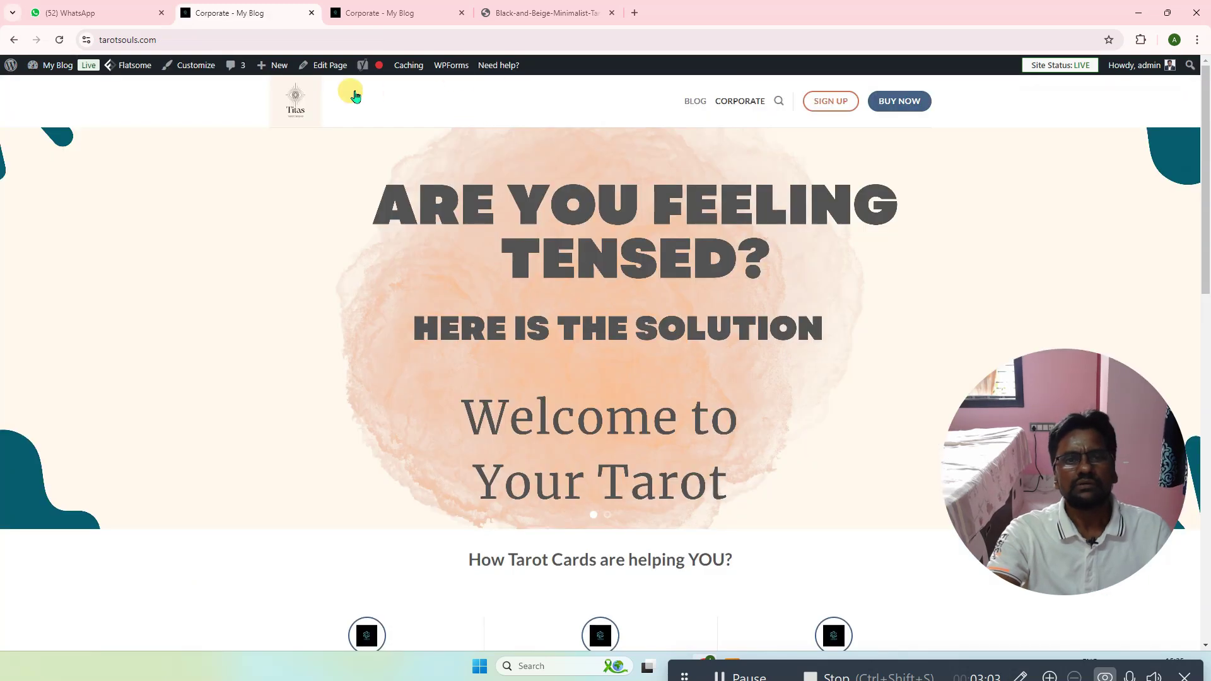
left_click(331, 66)
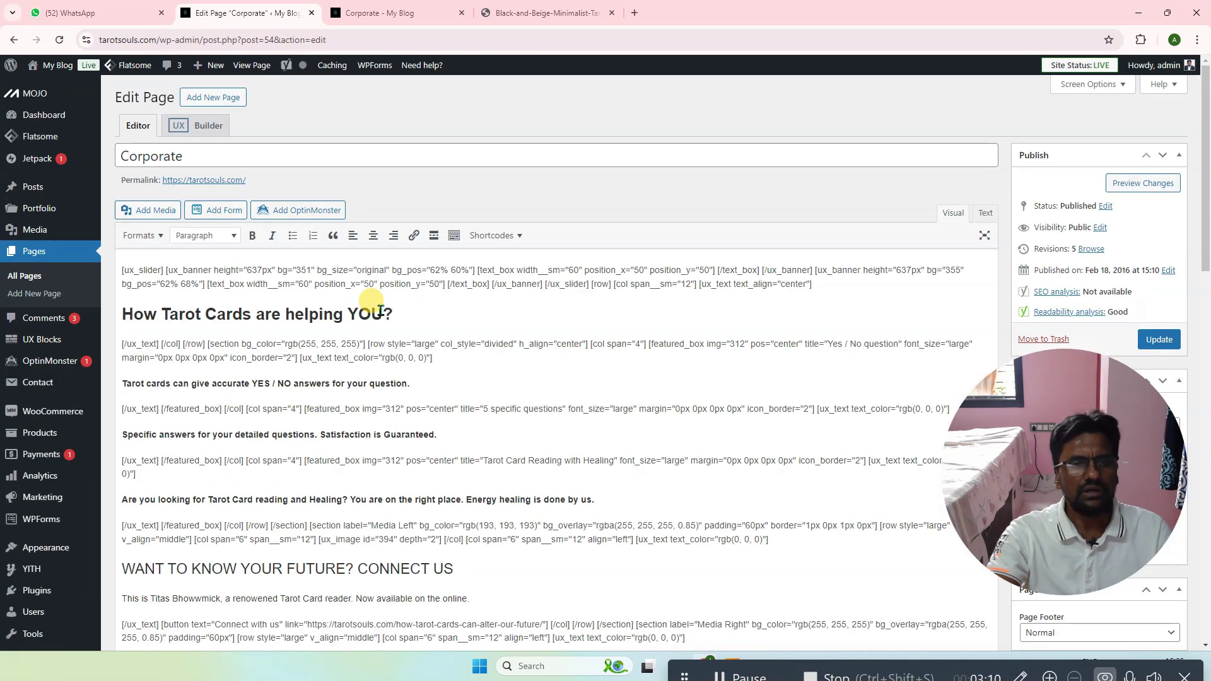
- Replace the Corporate page's default SEO title variables with "Free Online Tarot Card Reading - Unlock Insights Into Your Life"
scroll(433, 371, "down", 1)
scroll(452, 346, "up", 1)
scroll(359, 338, "down", 1)
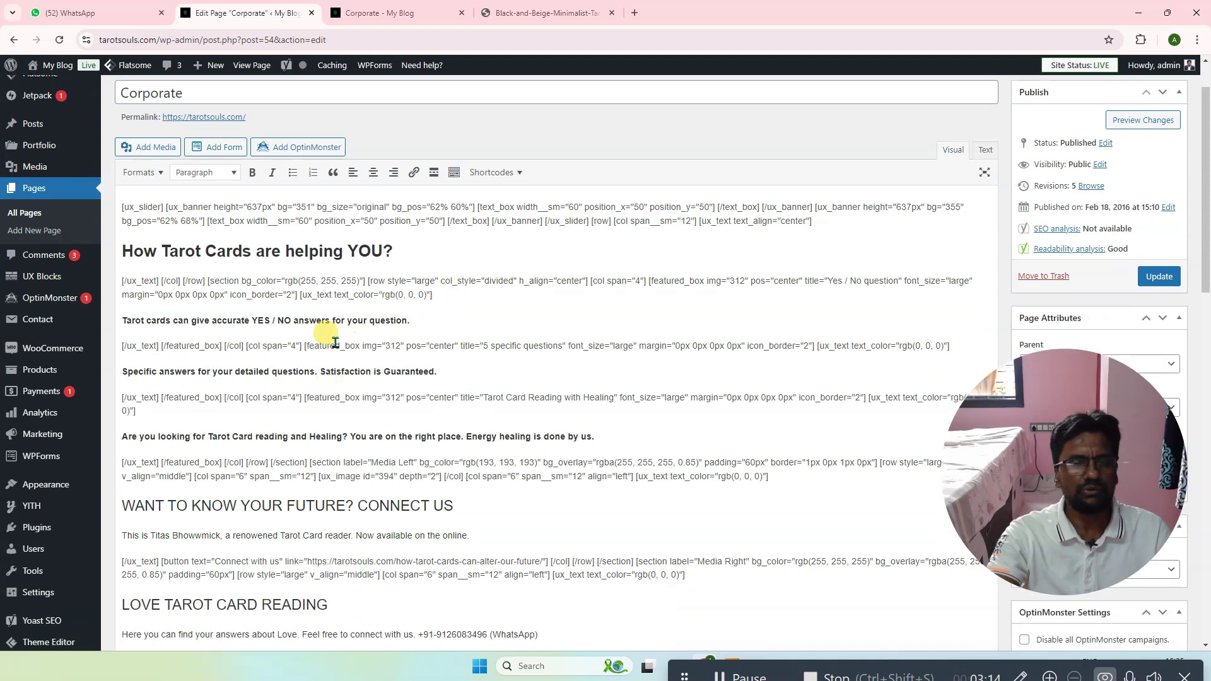
scroll(340, 347, "down", 3)
scroll(364, 366, "down", 4)
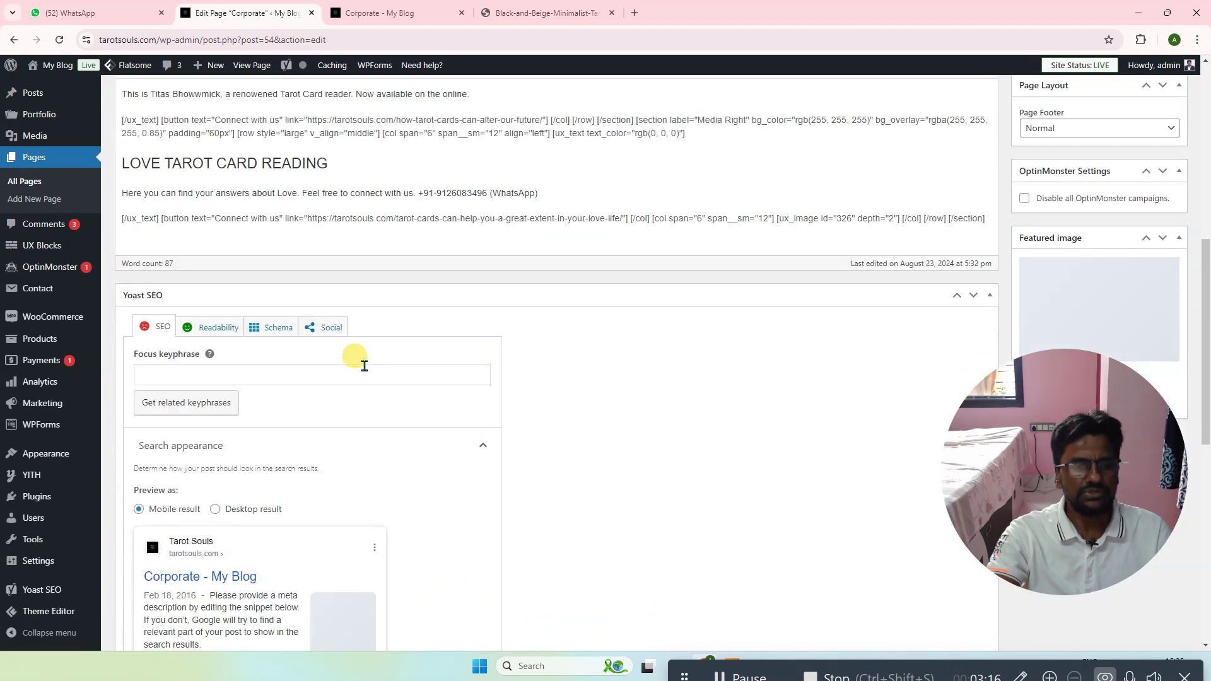
scroll(364, 366, "down", 2)
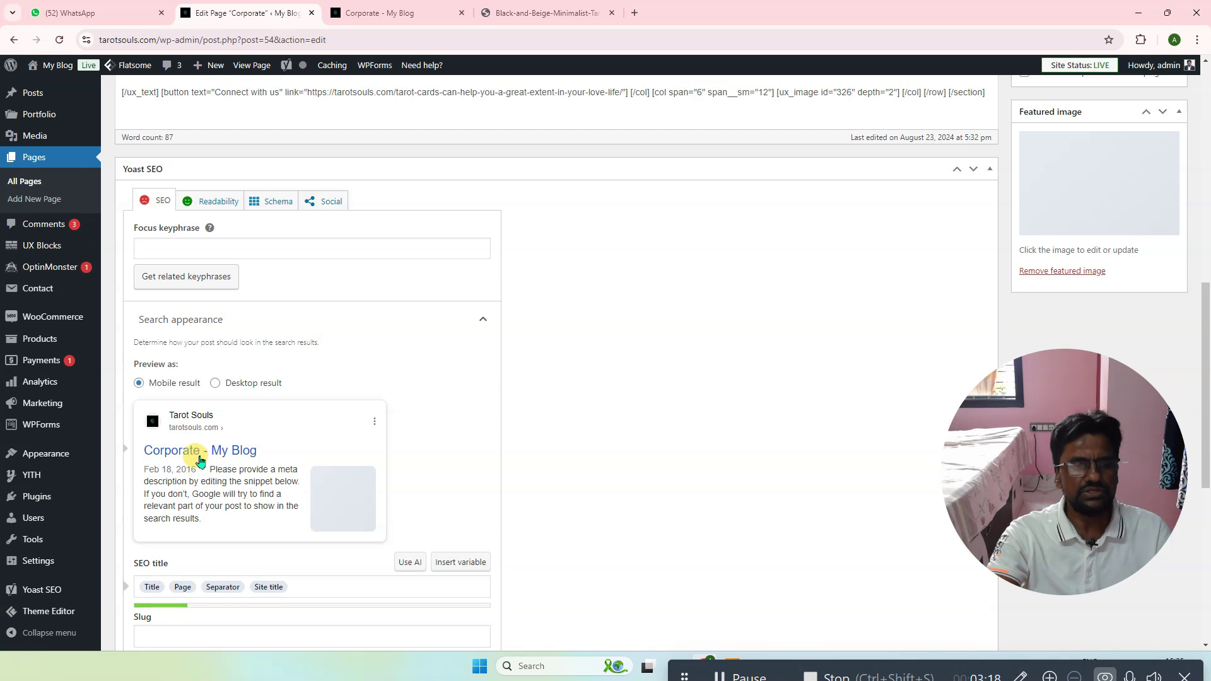
scroll(201, 460, "down", 1)
left_click(211, 388)
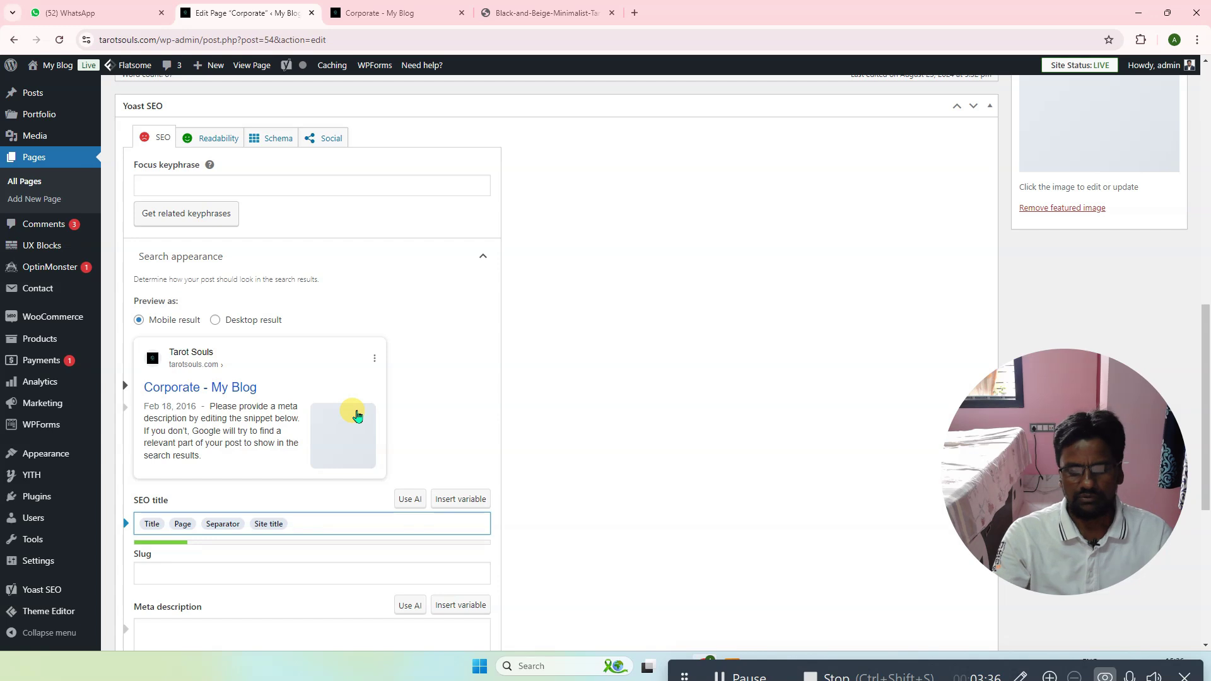
key("BackSpace")
key("BackSpace")
key("BackSpace")
key("BackSpace")
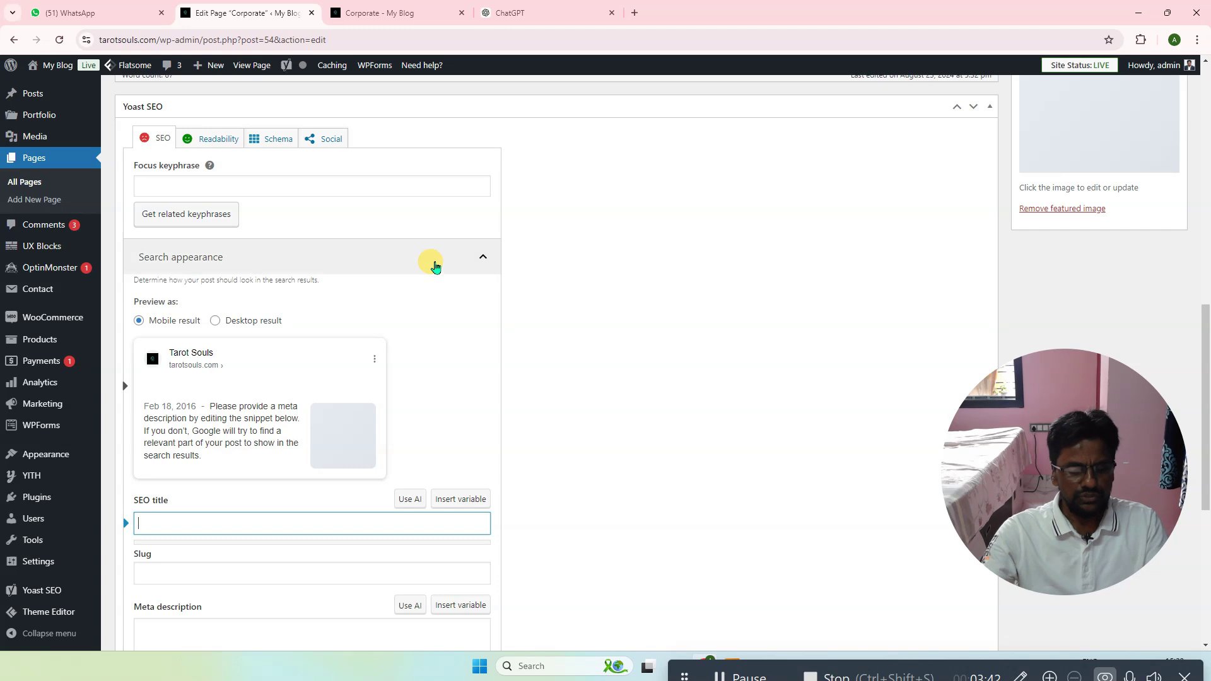
type("Free Online Tarot Card Reading - Unlock Insights Into Your Life")
- Examine the Corporate page's search preview, SEO title, slug and meta description fields, and compare the empty slug with the page permalink
scroll(423, 501, "down", 1)
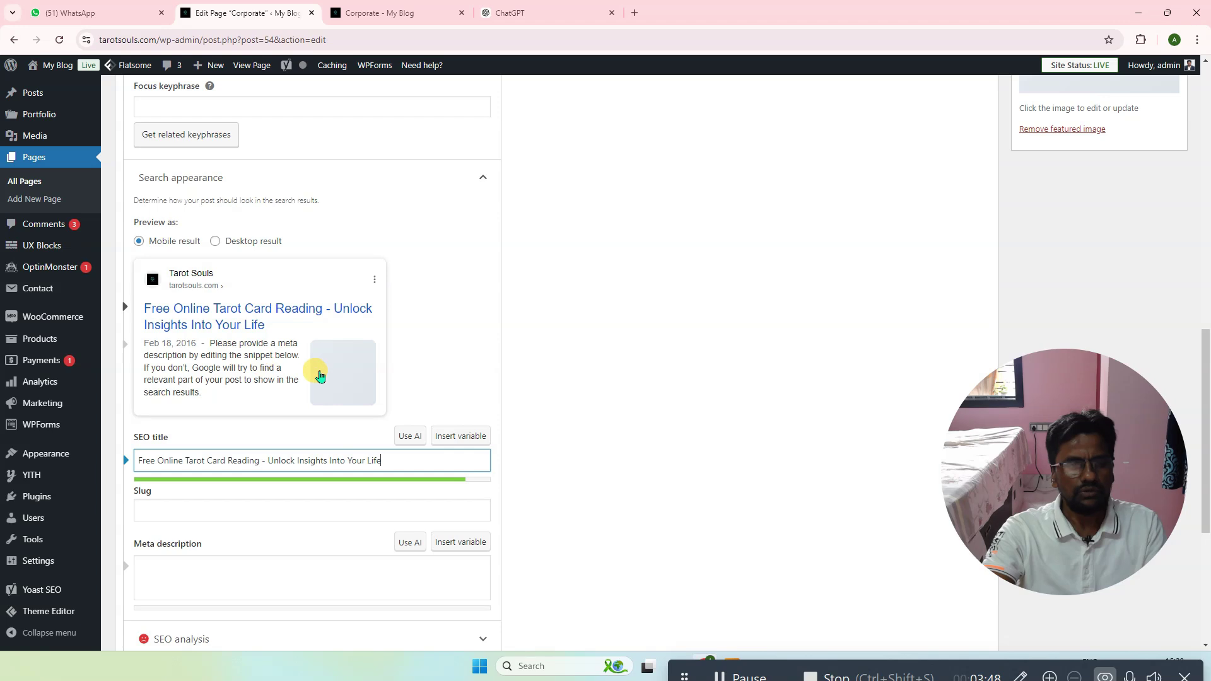
scroll(317, 497, "down", 1)
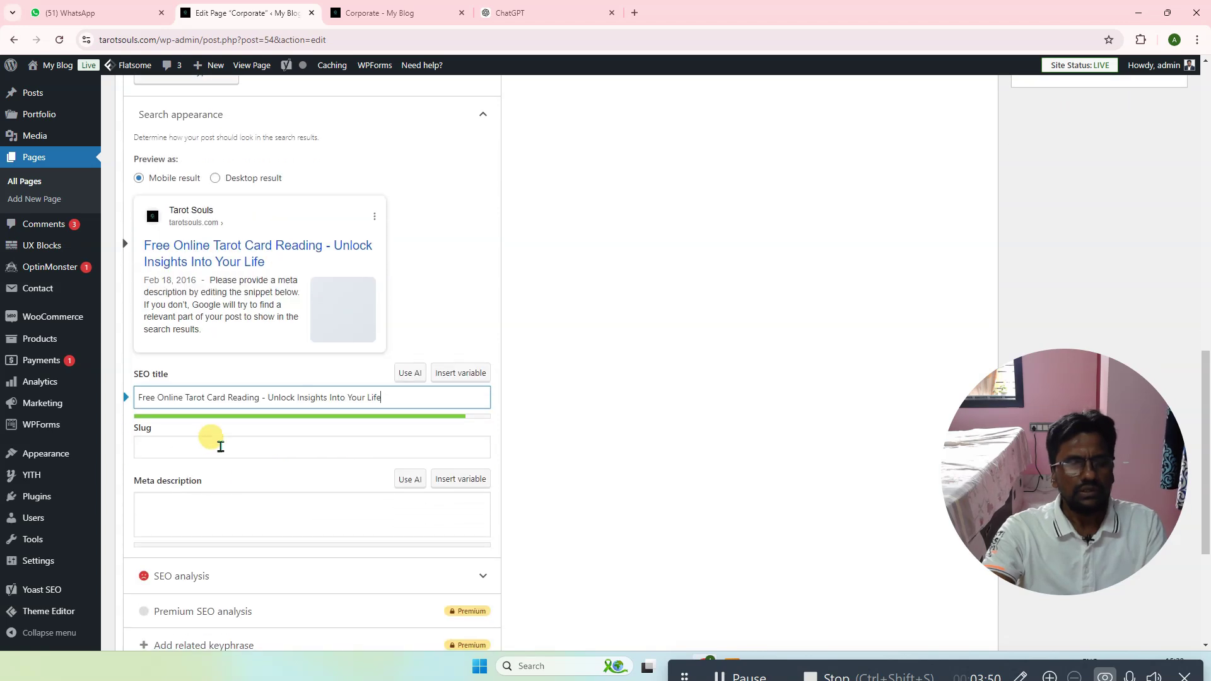
left_click(206, 516)
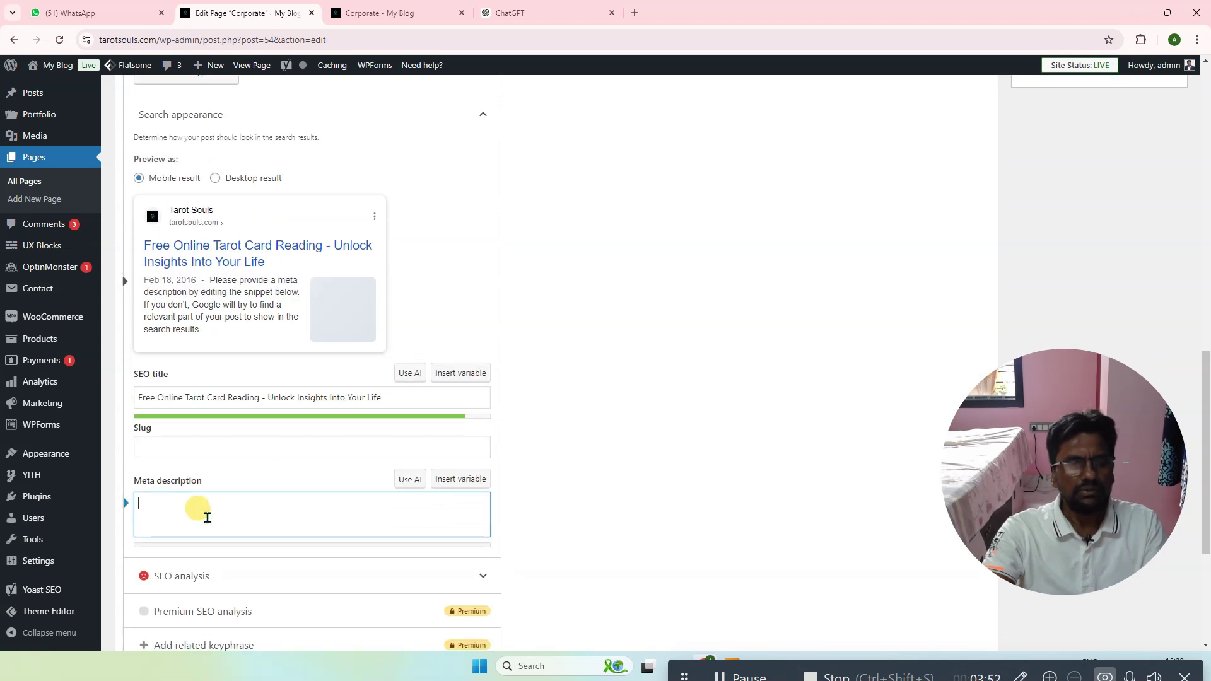
scroll(328, 441, "up", 1)
left_click(388, 454)
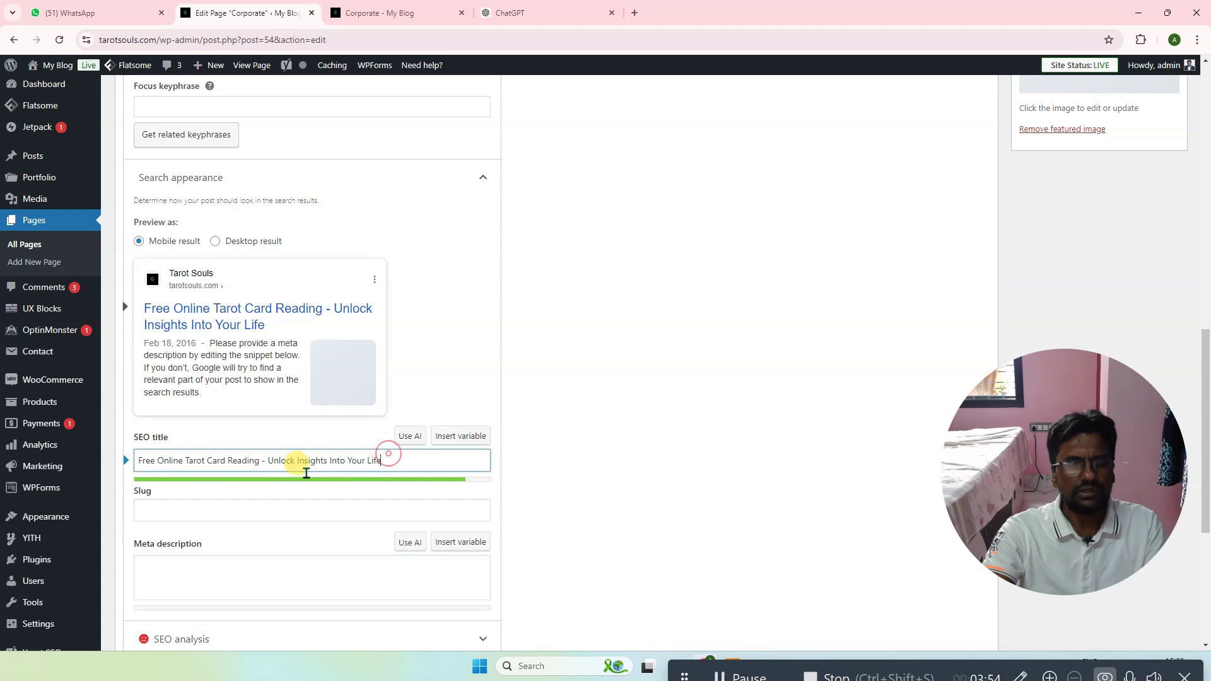
left_click(192, 505)
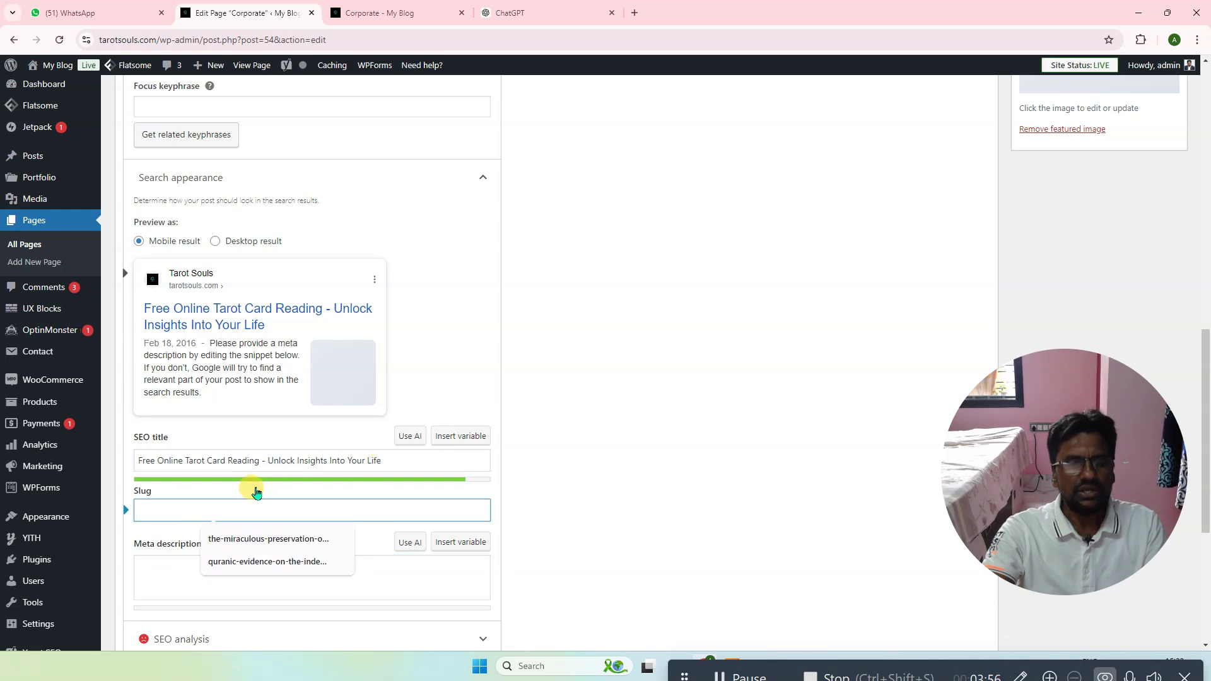
scroll(324, 379, "up", 8)
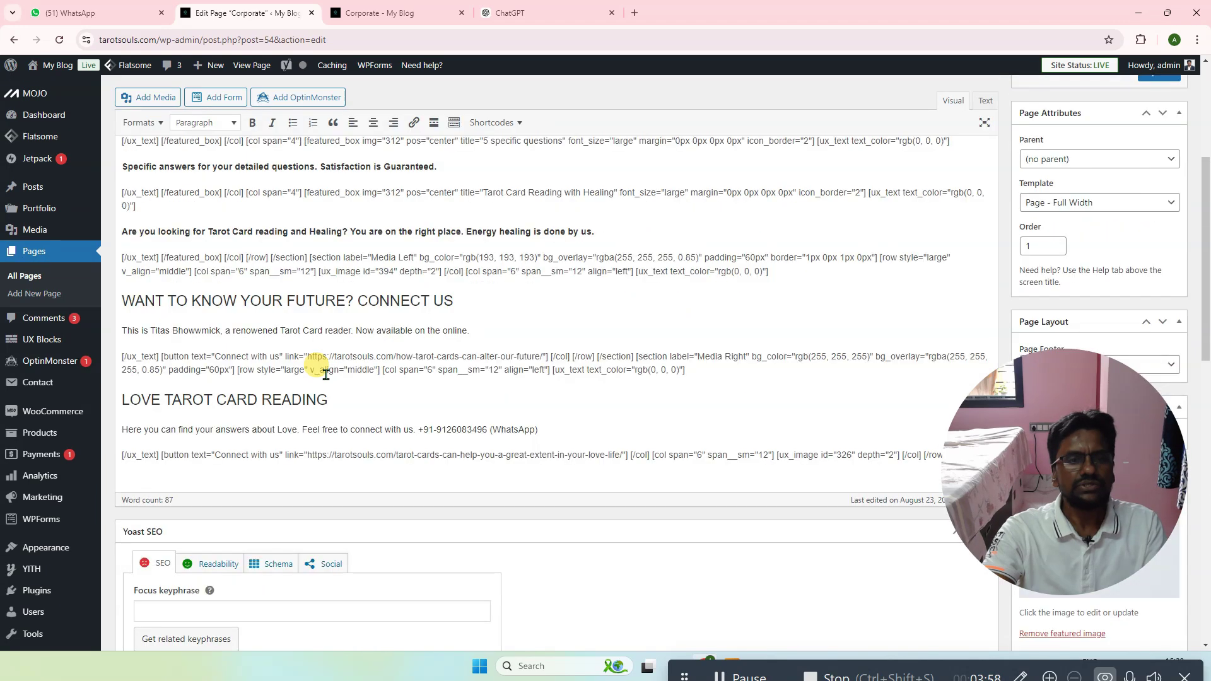
scroll(325, 373, "up", 4)
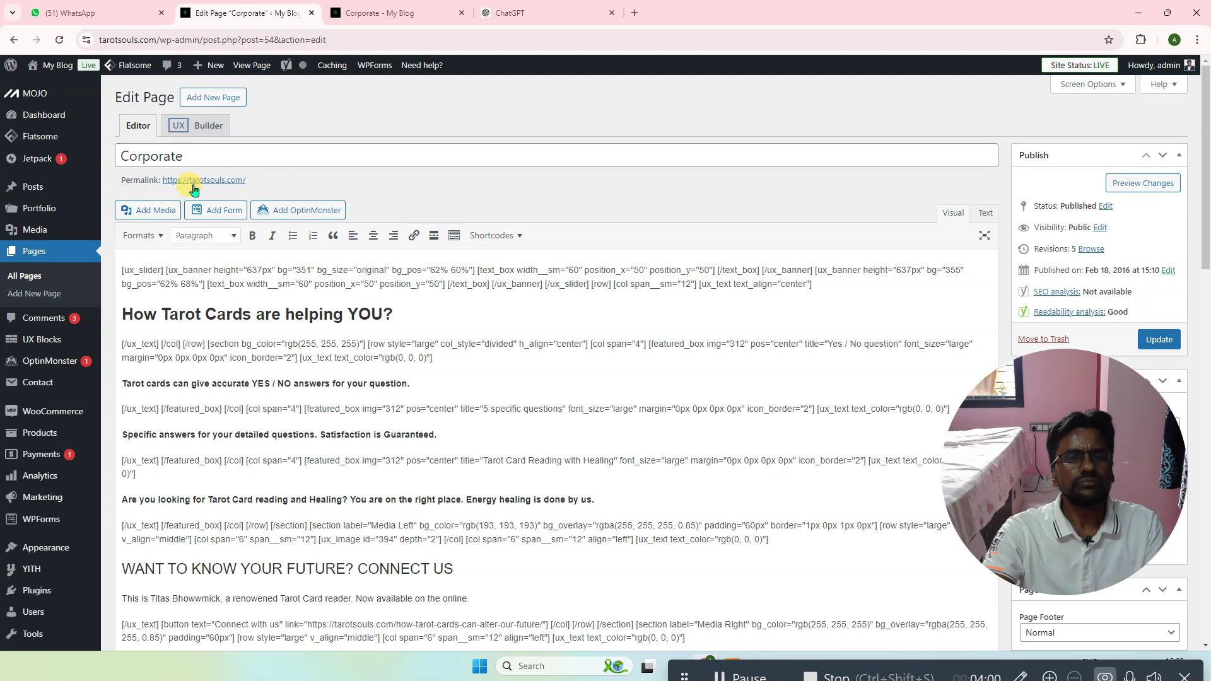
scroll(260, 252, "down", 5)
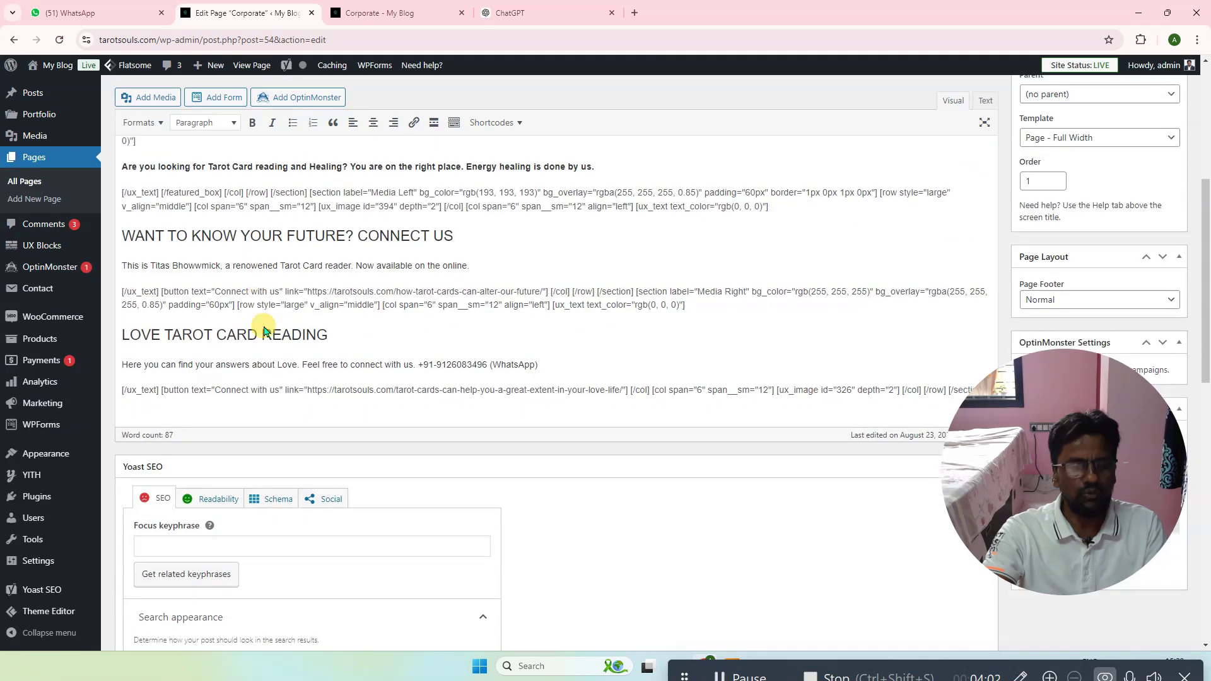
scroll(264, 331, "down", 9)
- Enter the meta description "Get a free online tarot card reading and explore answers to your life's questions. Discover what the cards reveal about love, career, and personal growth today."
left_click(198, 455)
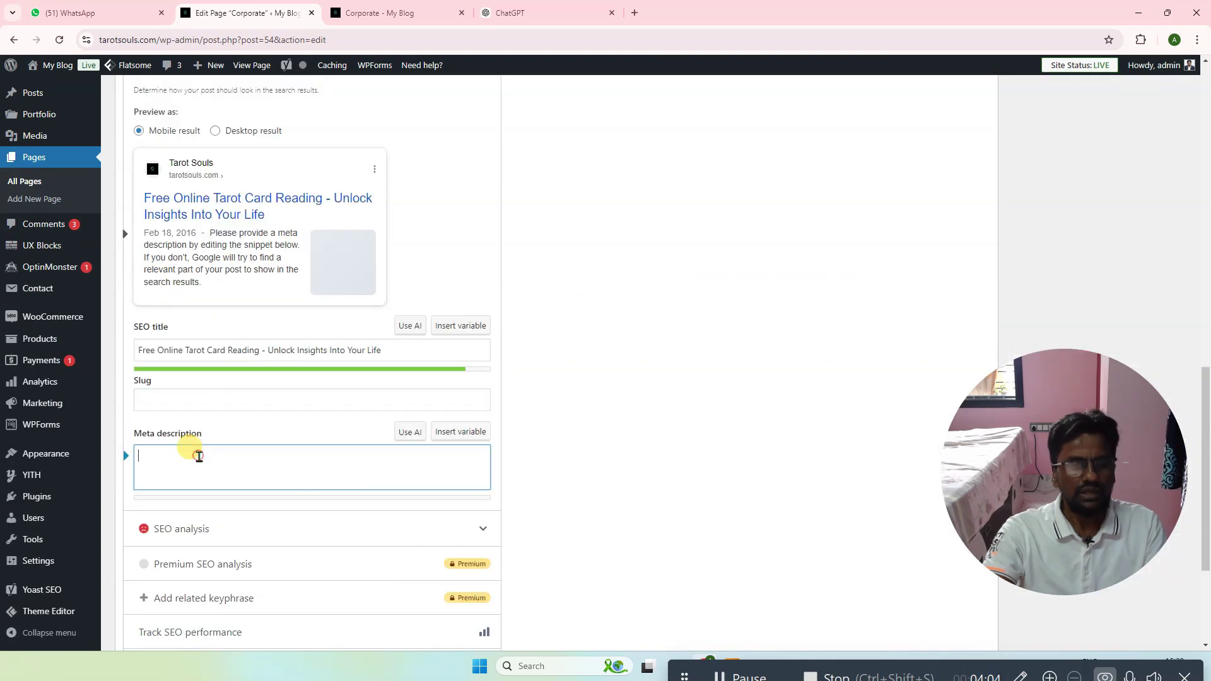
scroll(423, 337, "up", 14)
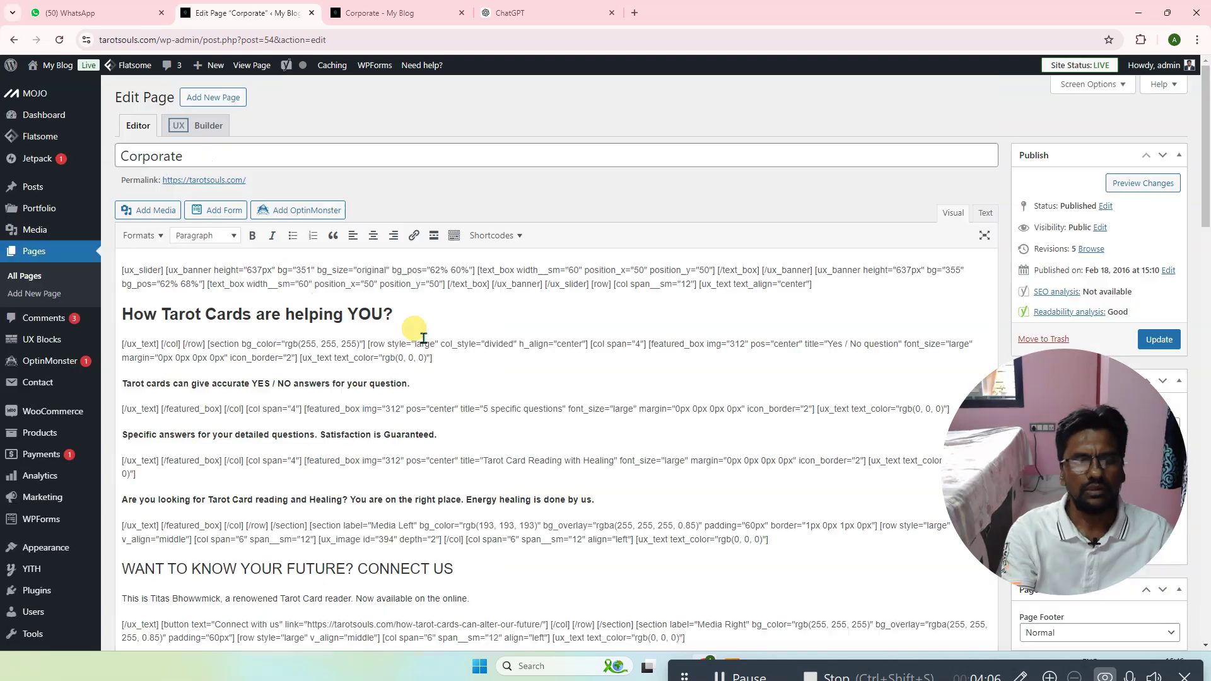
scroll(422, 337, "down", 15)
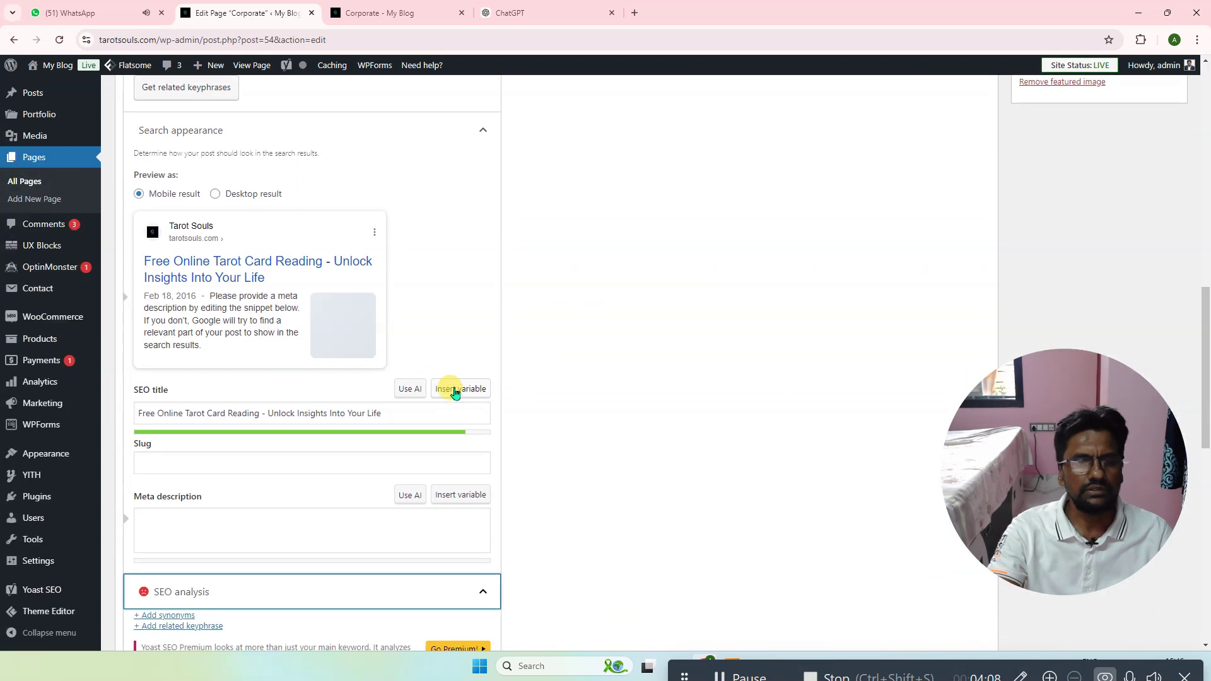
left_click(238, 411)
type("Get a free online tarot card reading and explore answers to your life's questions. Discover what the cards reveal about love, career, and personal growth today.")
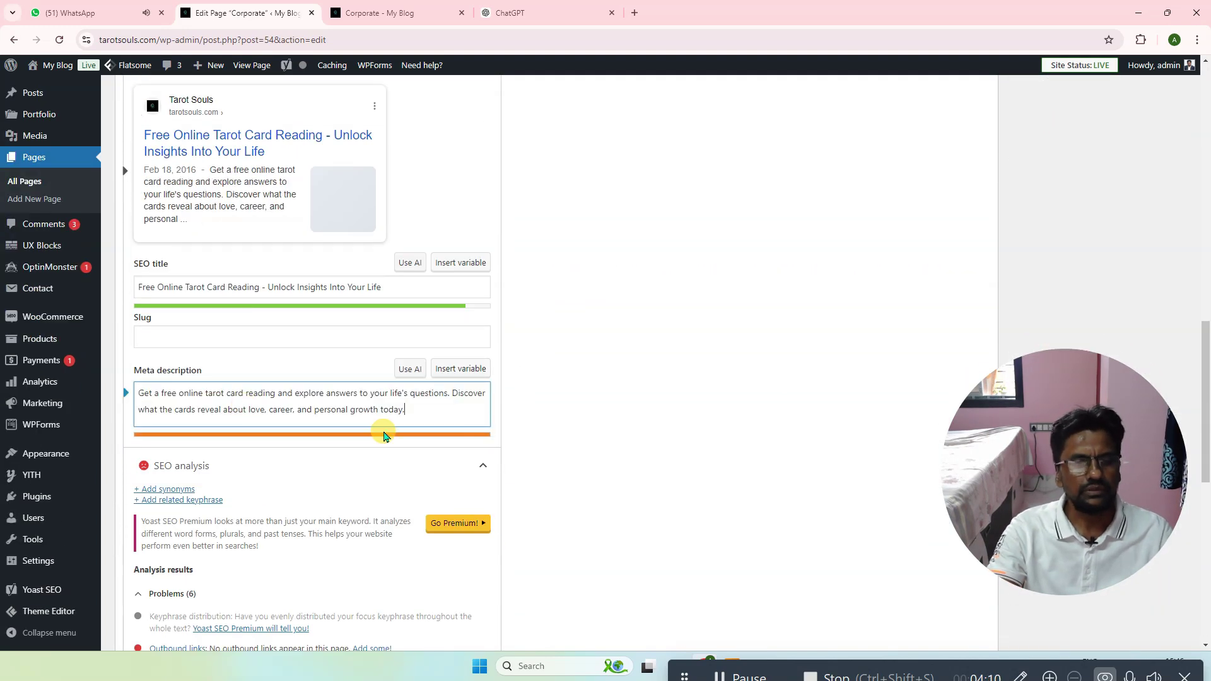
- Review the Corporate page's SEO analysis results, including its problems, improvements and good results
scroll(416, 413, "down", 2)
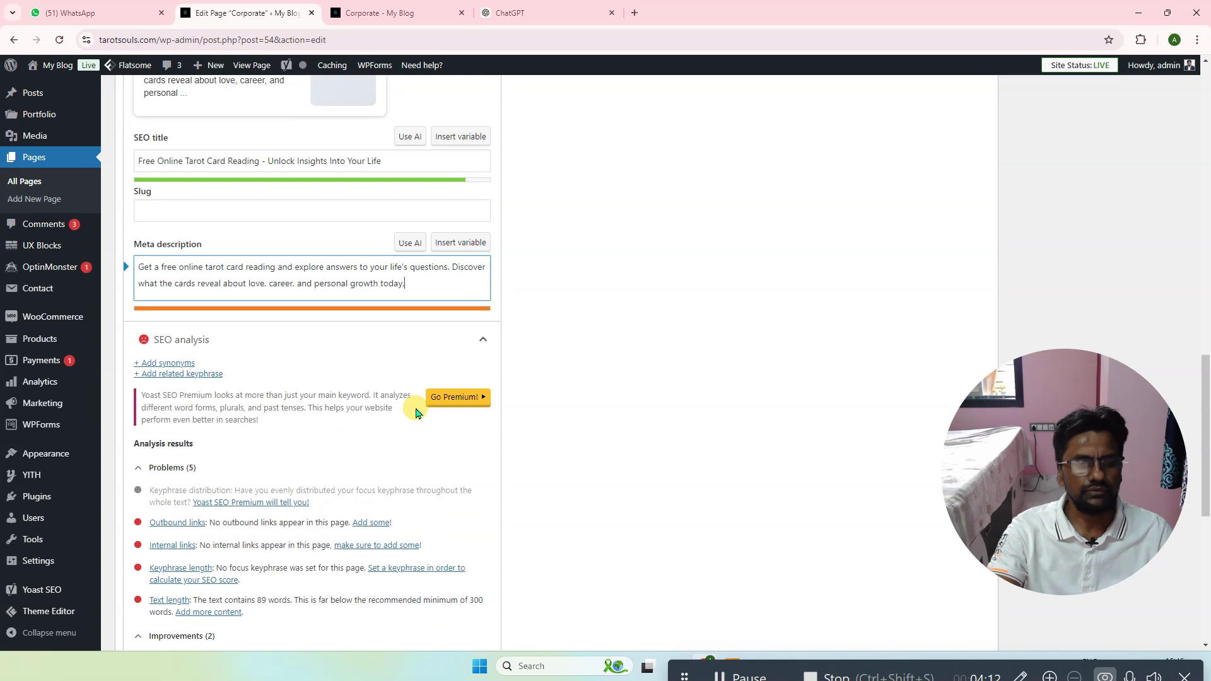
scroll(407, 401, "up", 3)
scroll(414, 410, "down", 3)
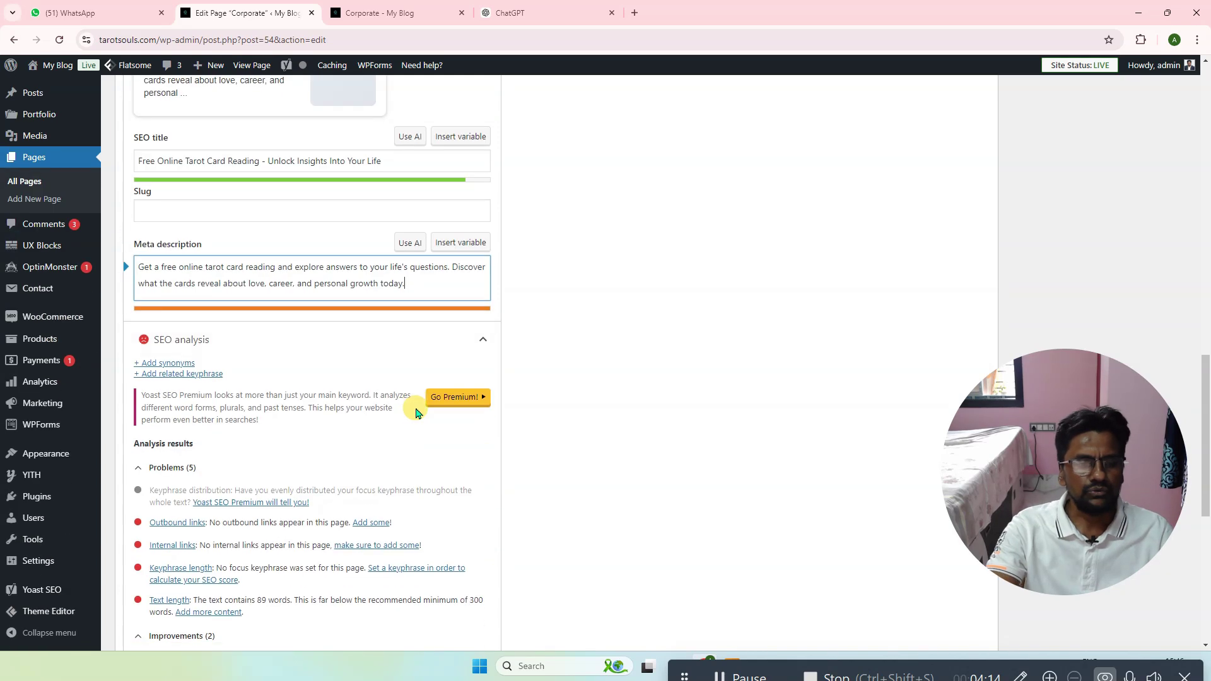
scroll(630, 353, "up", 10)
scroll(914, 316, "down", 3)
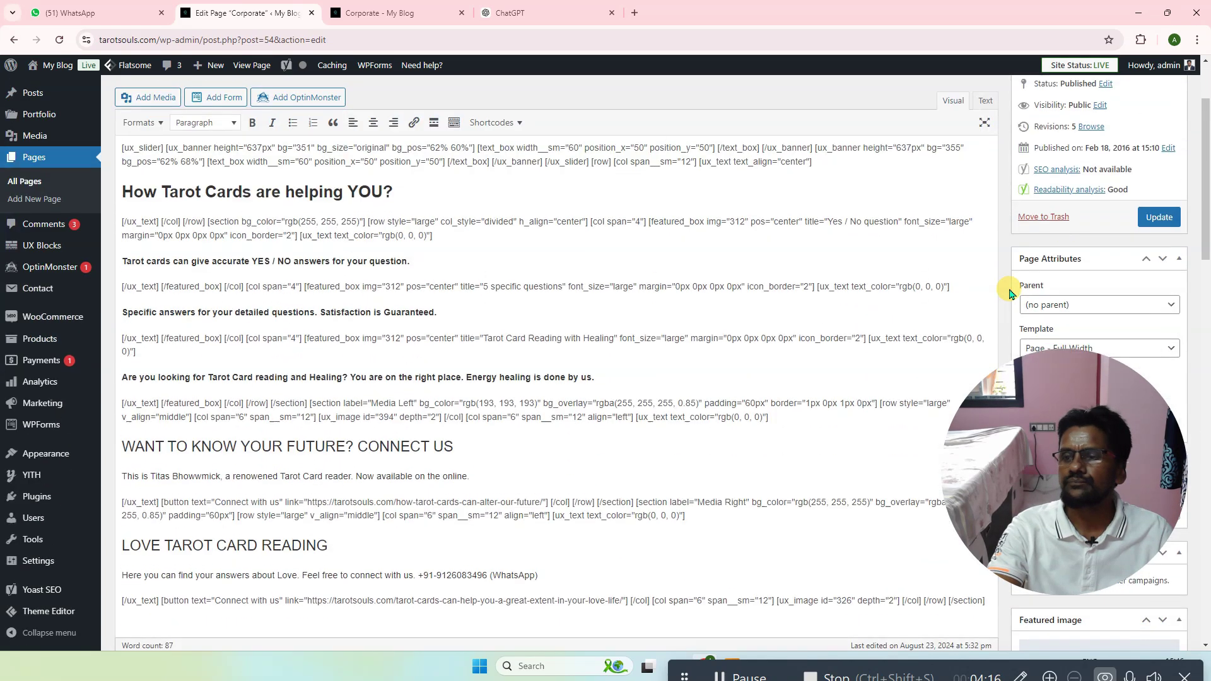
left_click(1057, 167)
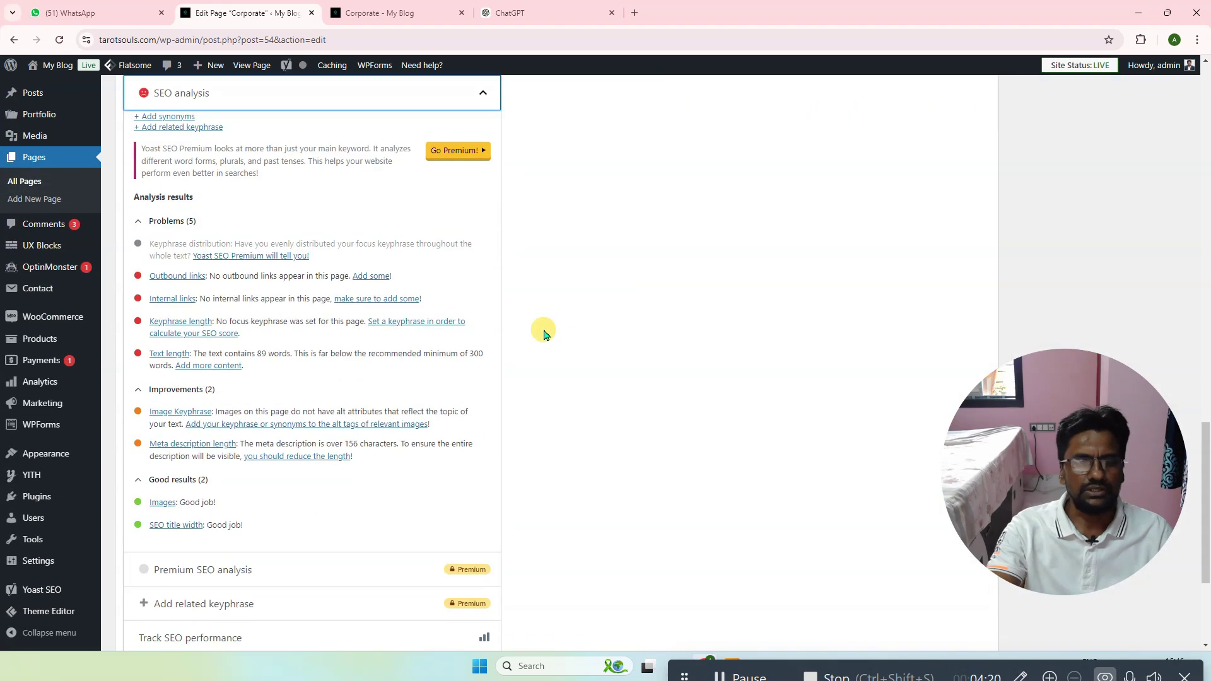
- Examine the Corporate page's SEO analysis findings on outbound and internal links, keyphrase length, text length and meta description length, plus the remaining Yoast sections
scroll(541, 329, "up", 3)
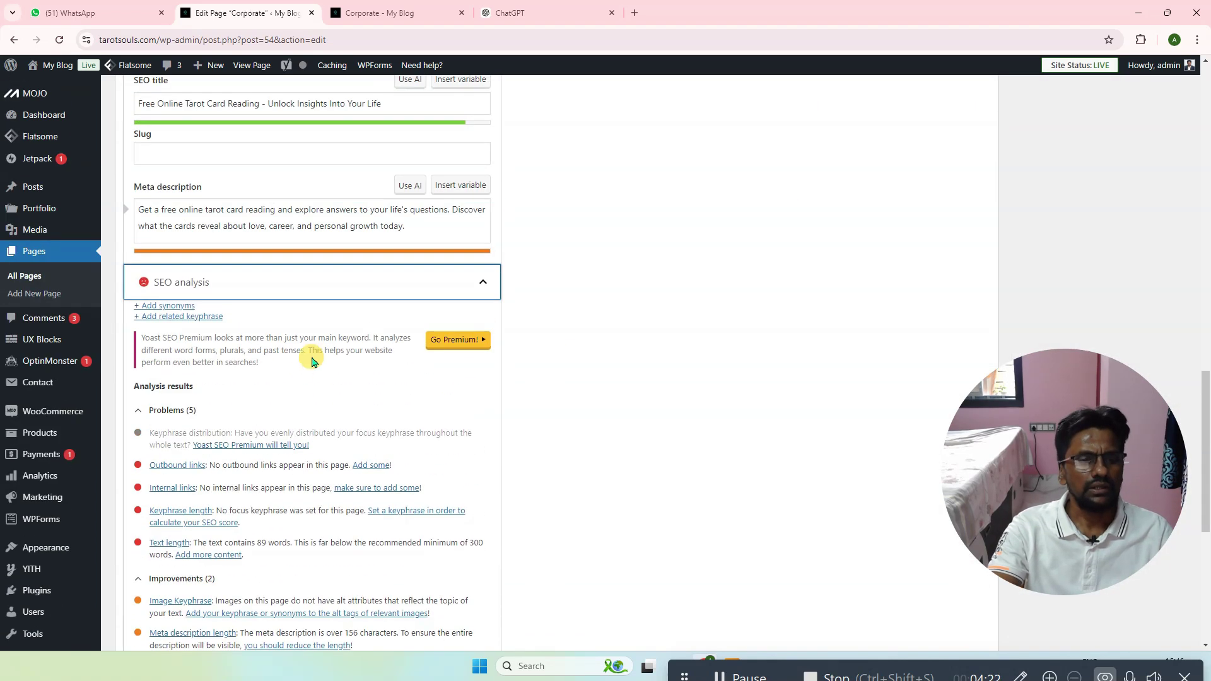
scroll(300, 373, "down", 1)
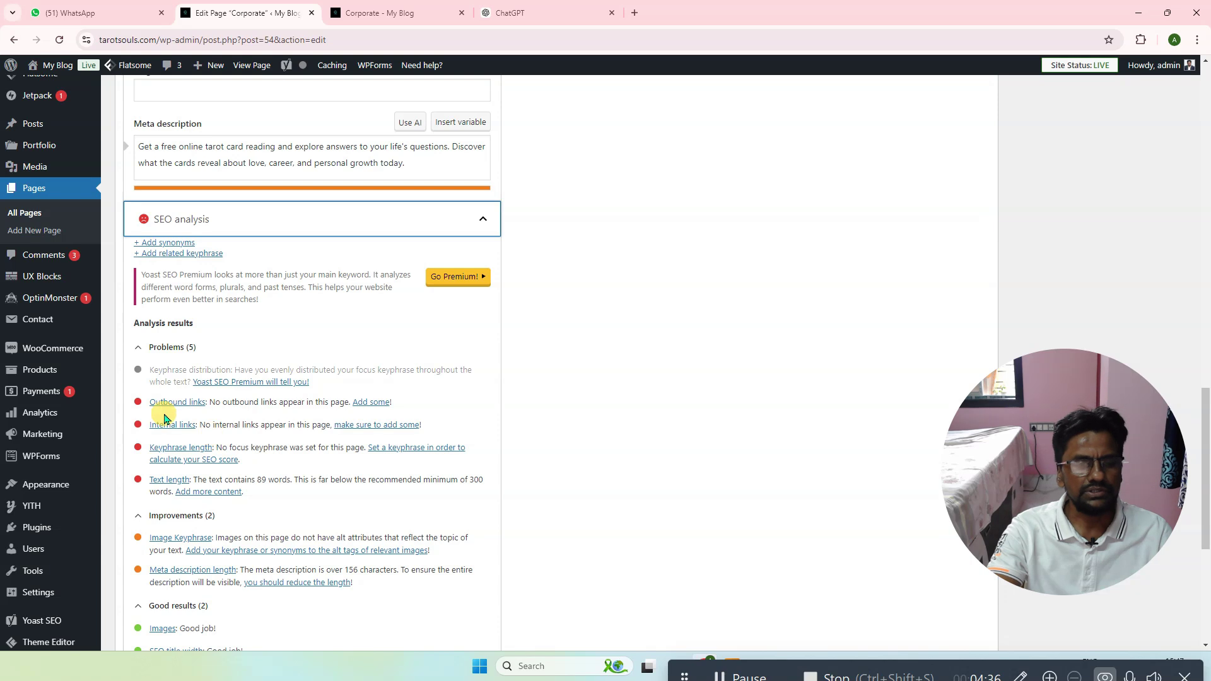
left_click_drag(220, 424, 318, 426)
left_click(266, 427)
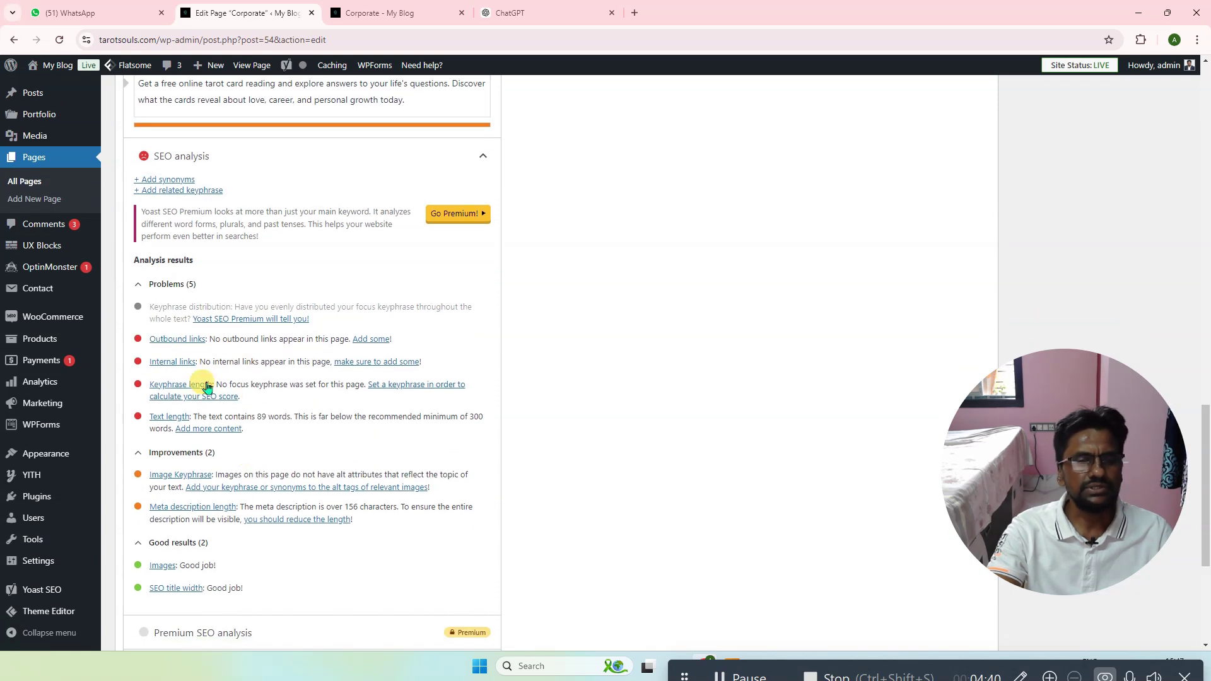
left_click_drag(298, 388, 327, 385)
left_click(324, 382)
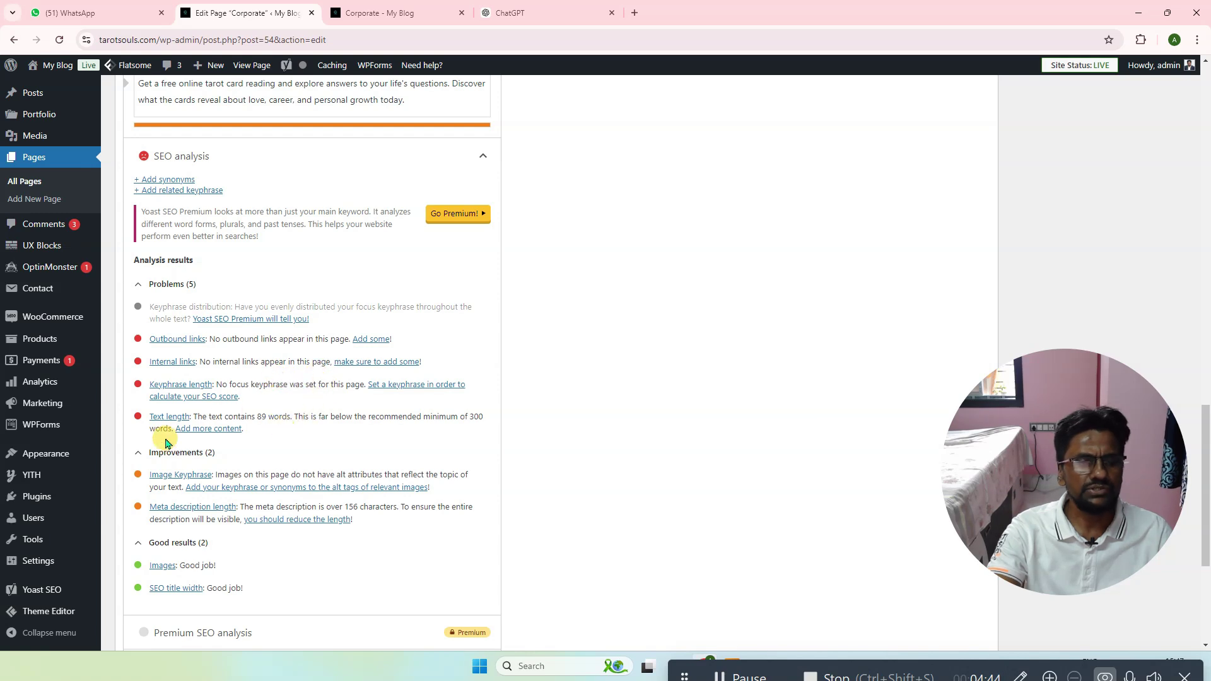
scroll(268, 451, "down", 1)
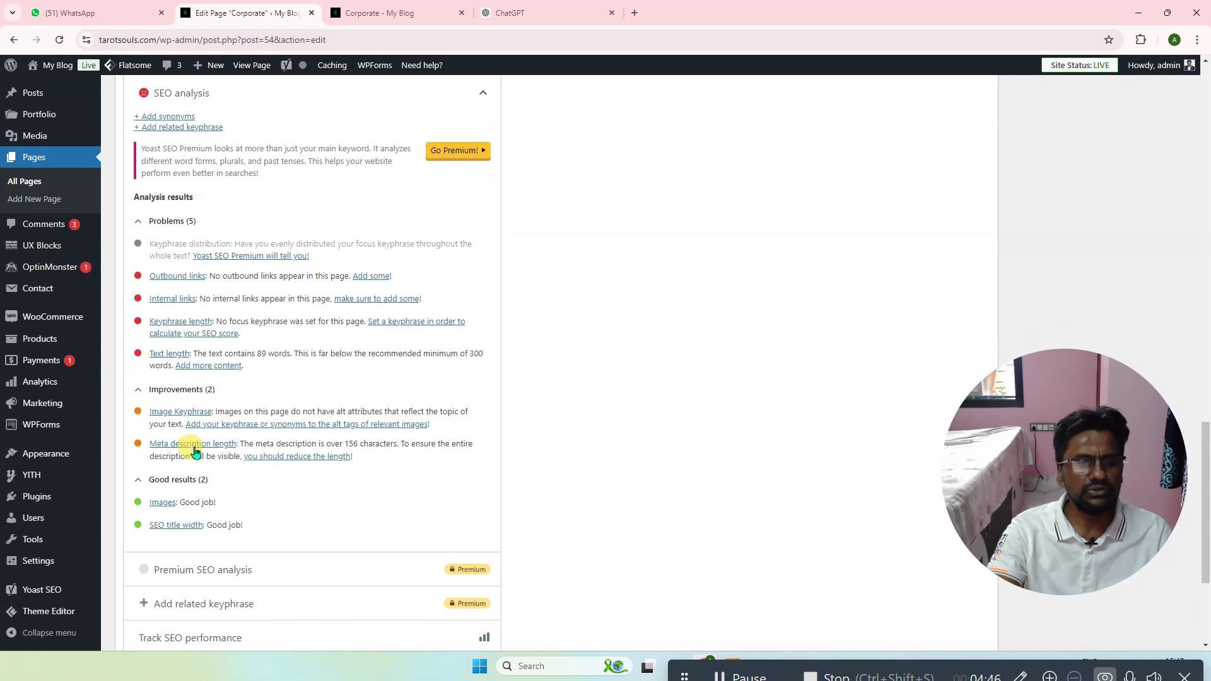
scroll(270, 444, "down", 3)
scroll(273, 466, "up", 15)
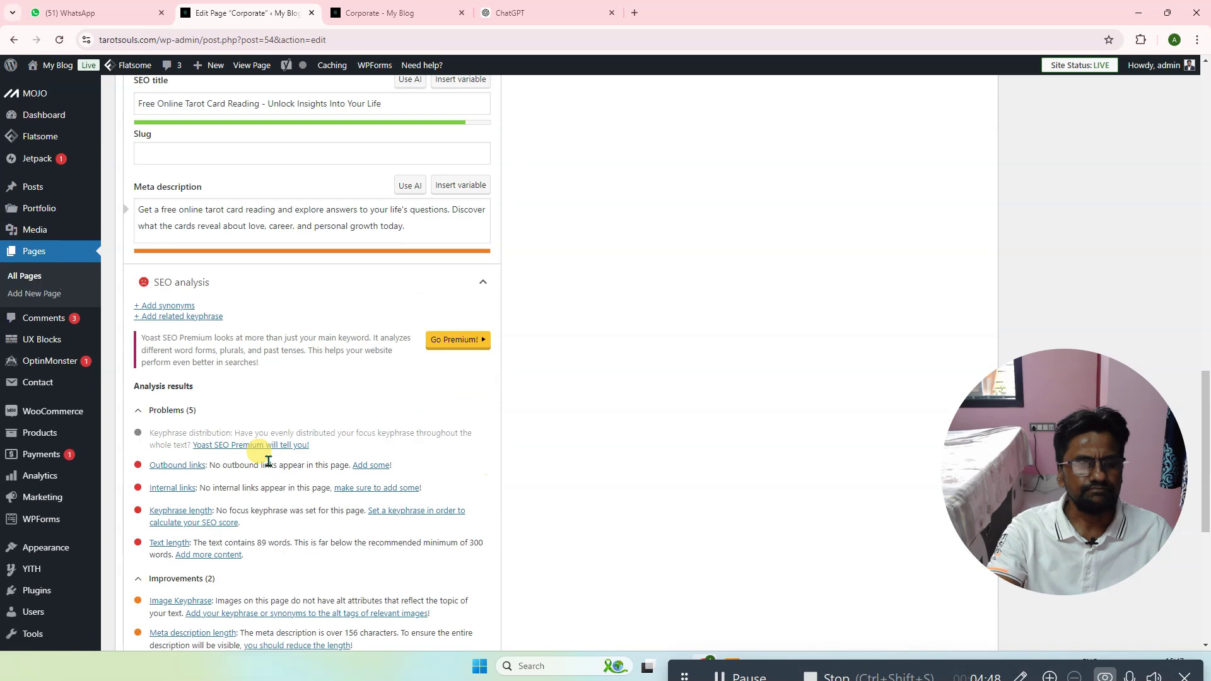
scroll(240, 470, "down", 5)
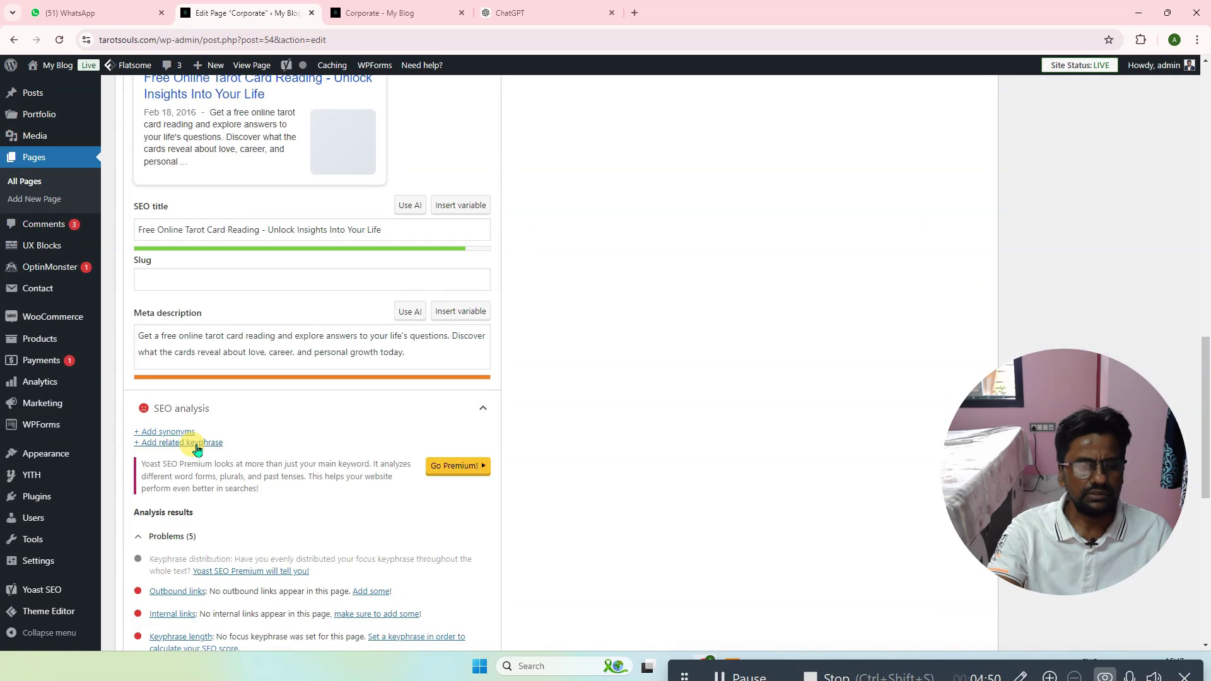
scroll(196, 442, "up", 3)
scroll(215, 489, "down", 4)
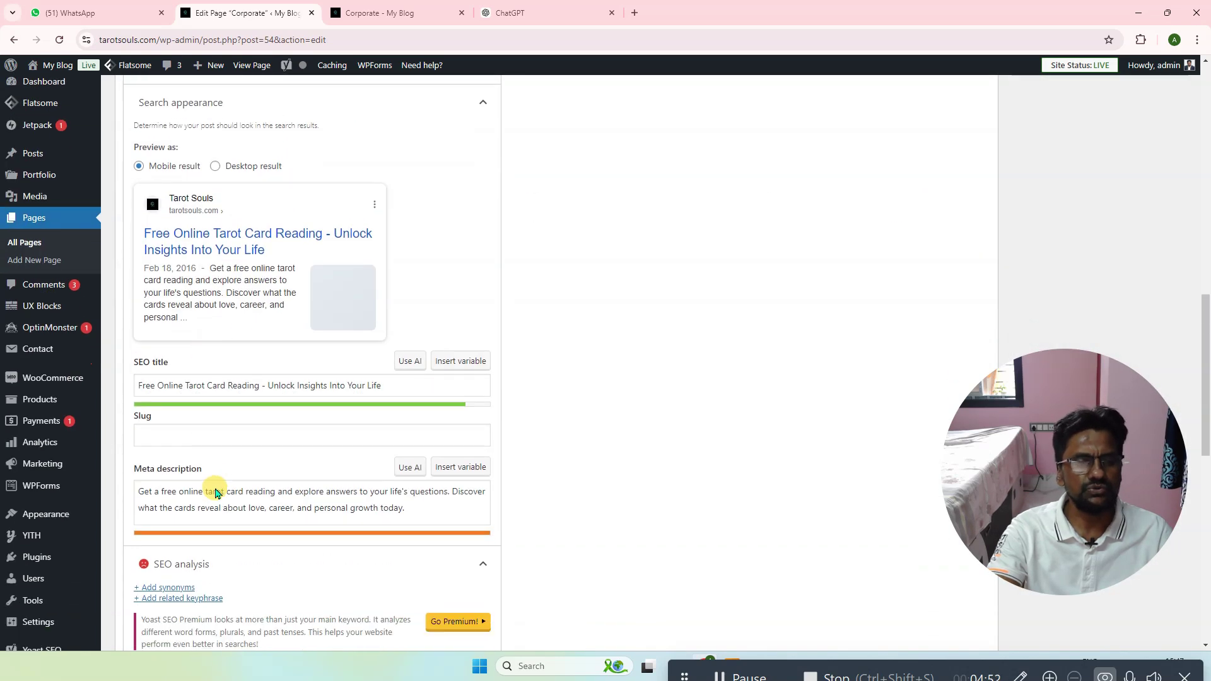
scroll(205, 491, "down", 2)
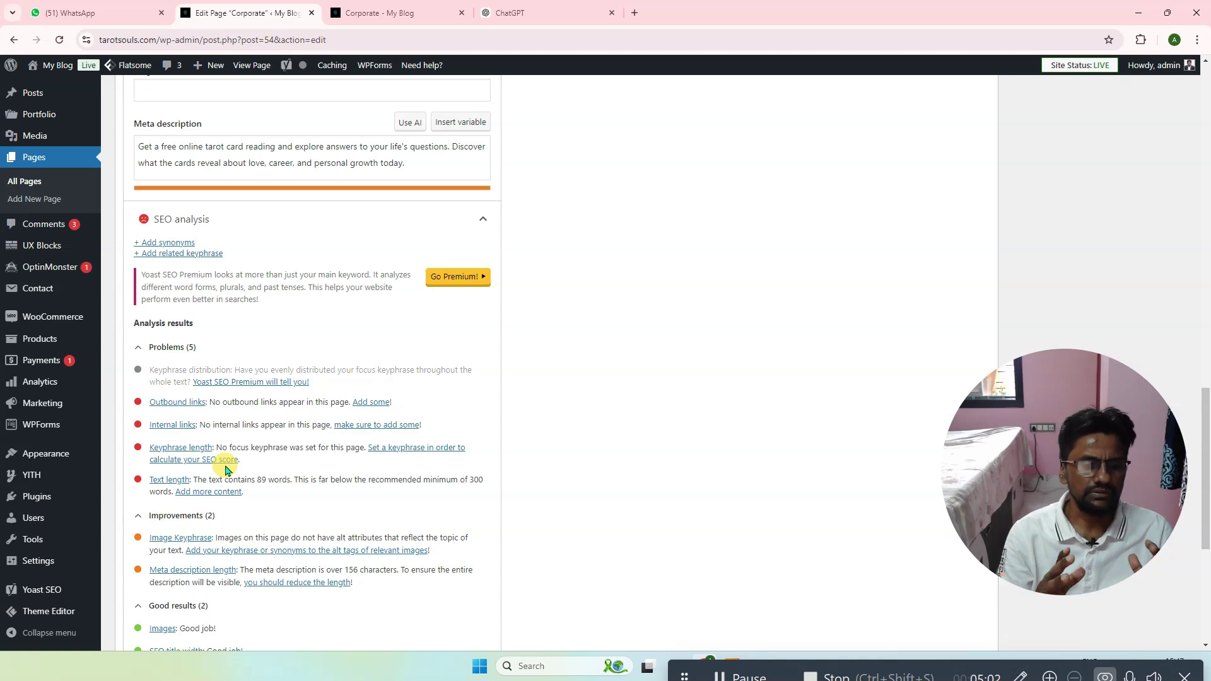
scroll(225, 470, "down", 5)
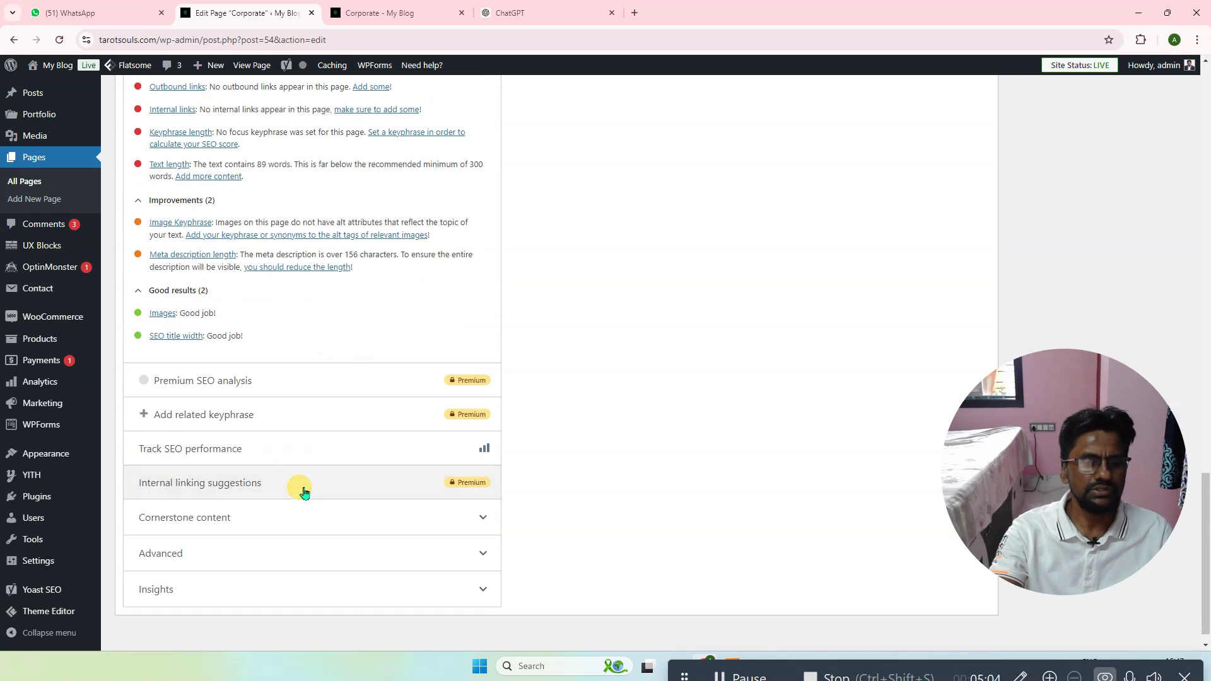
scroll(195, 381, "up", 1)
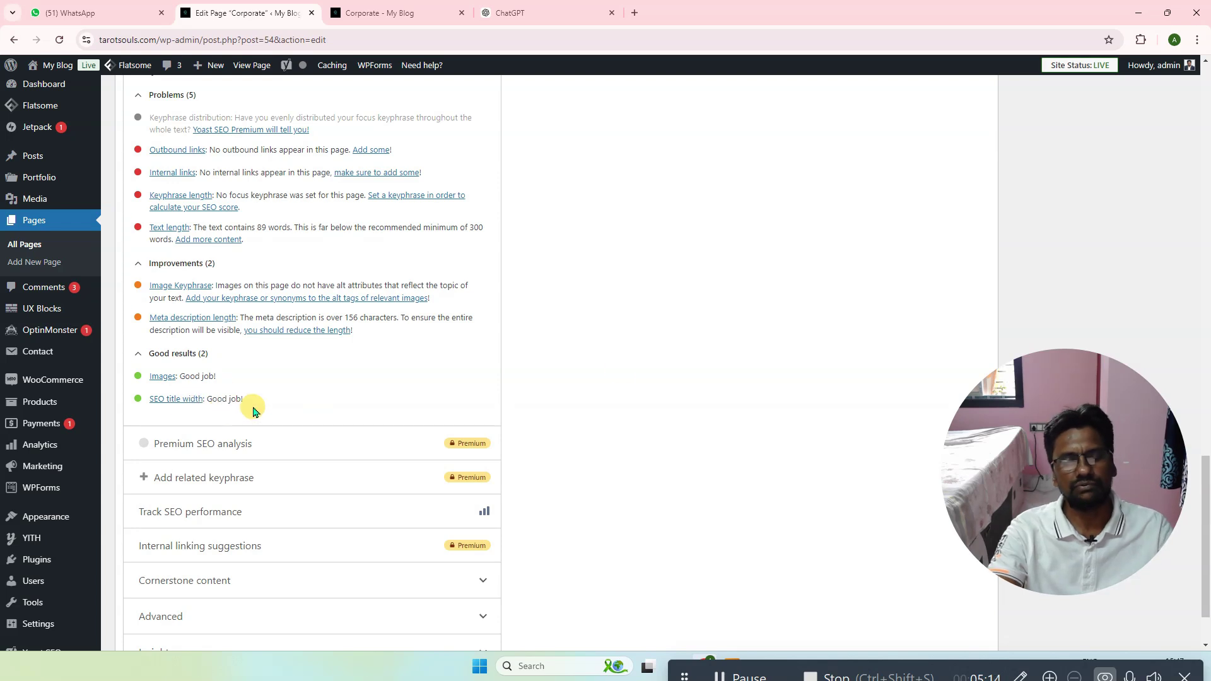
- Update the Corporate page to save its SEO title and meta description, and reload the live tarotsouls.com front page
scroll(619, 369, "up", 20)
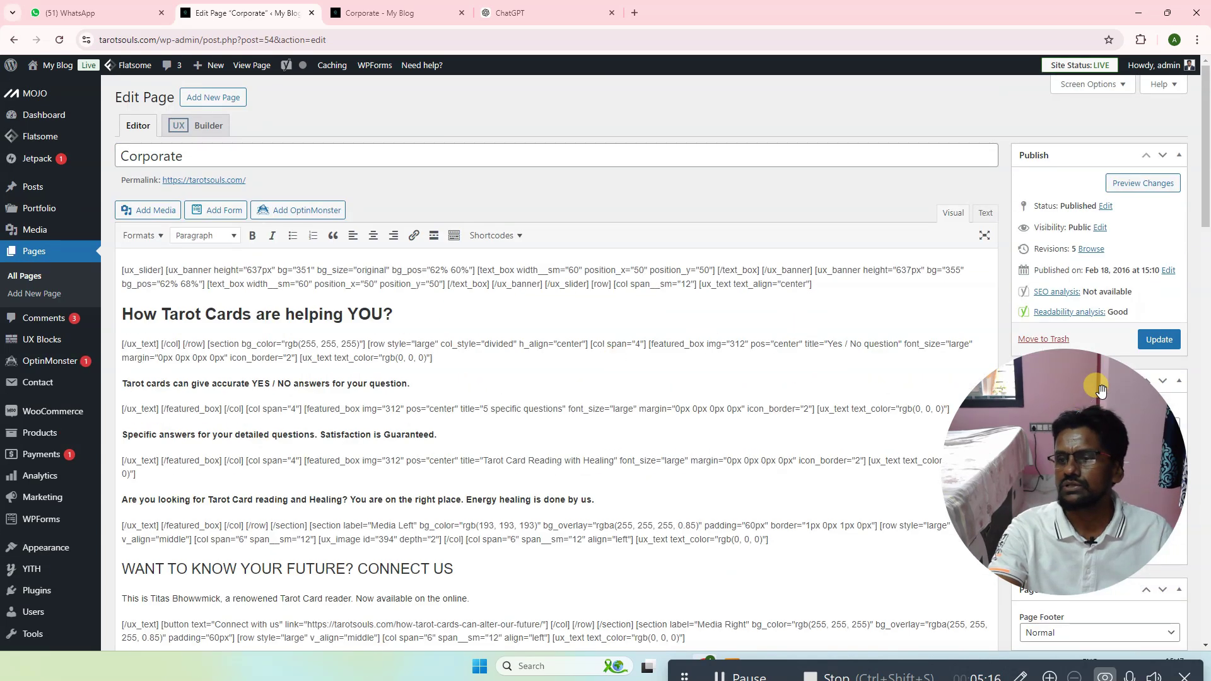
left_click(1160, 339)
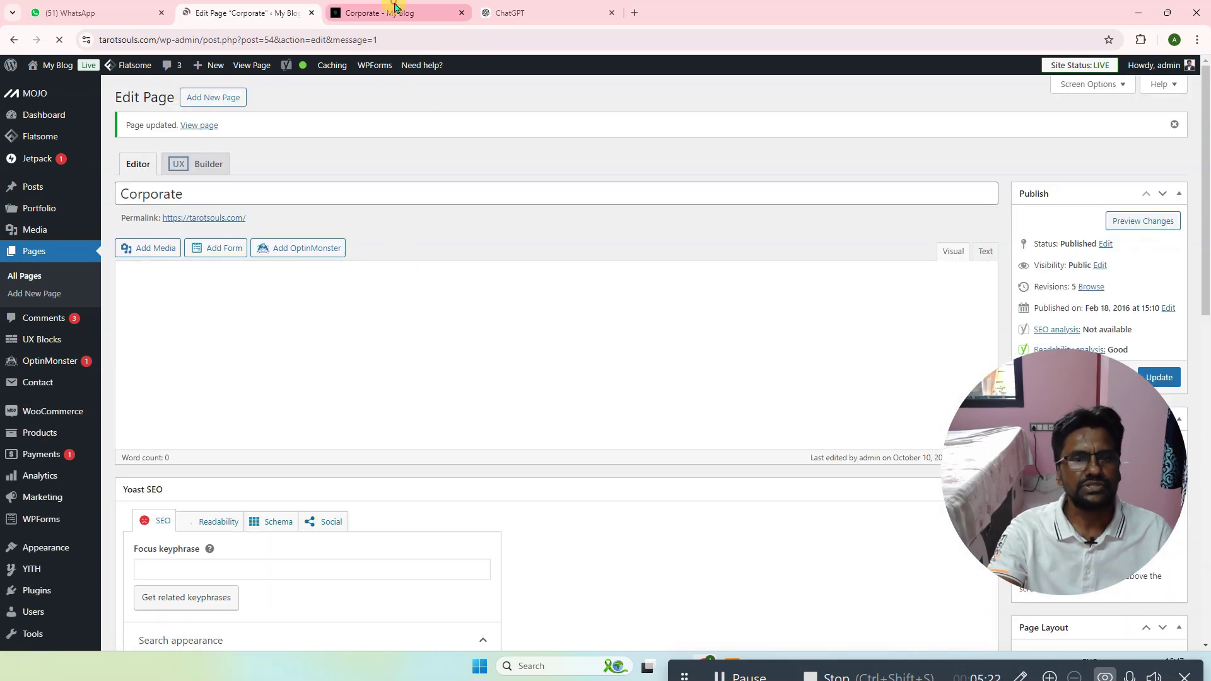
left_click(395, 7)
left_click(59, 39)
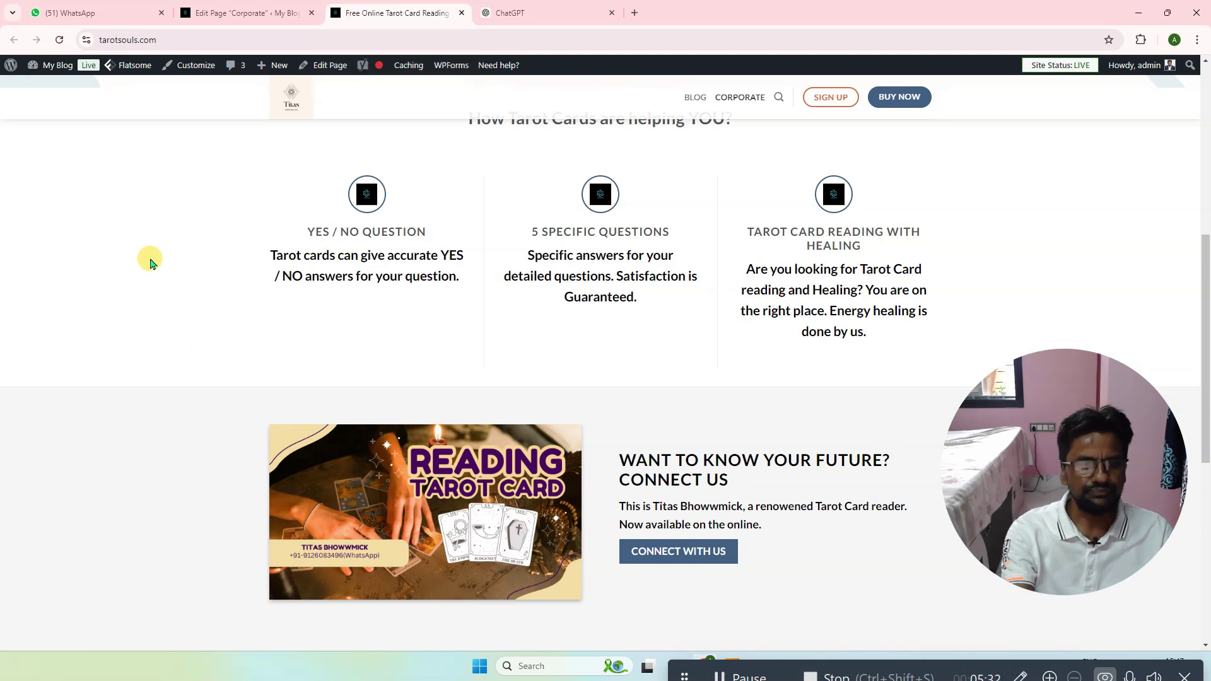
- Search the front page's source code for "desc", check the title and meta description tags, and close the source view
key("ctrl+u")
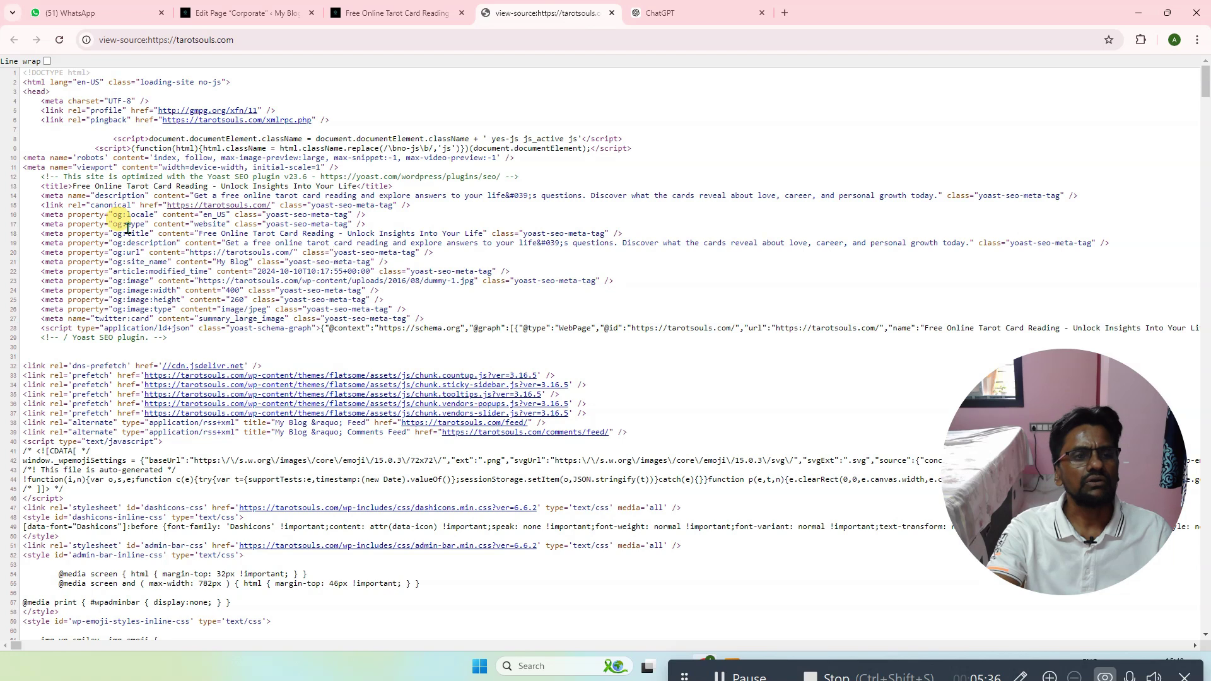
key("ctrl+f")
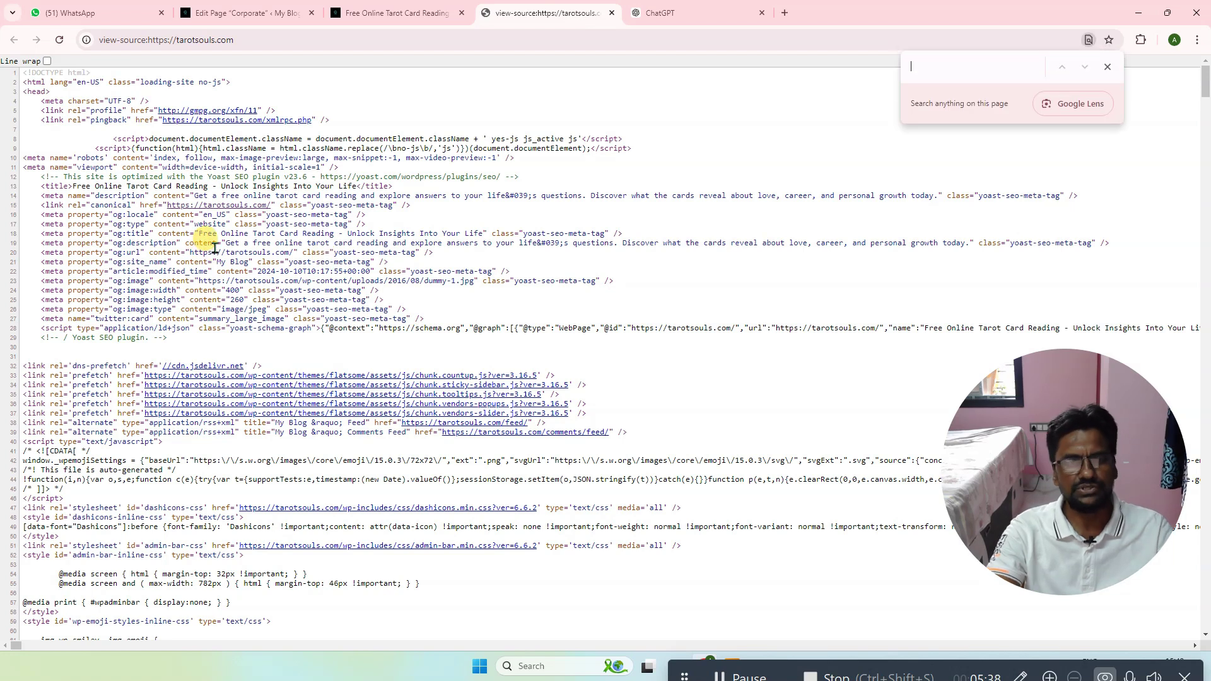
type("desc")
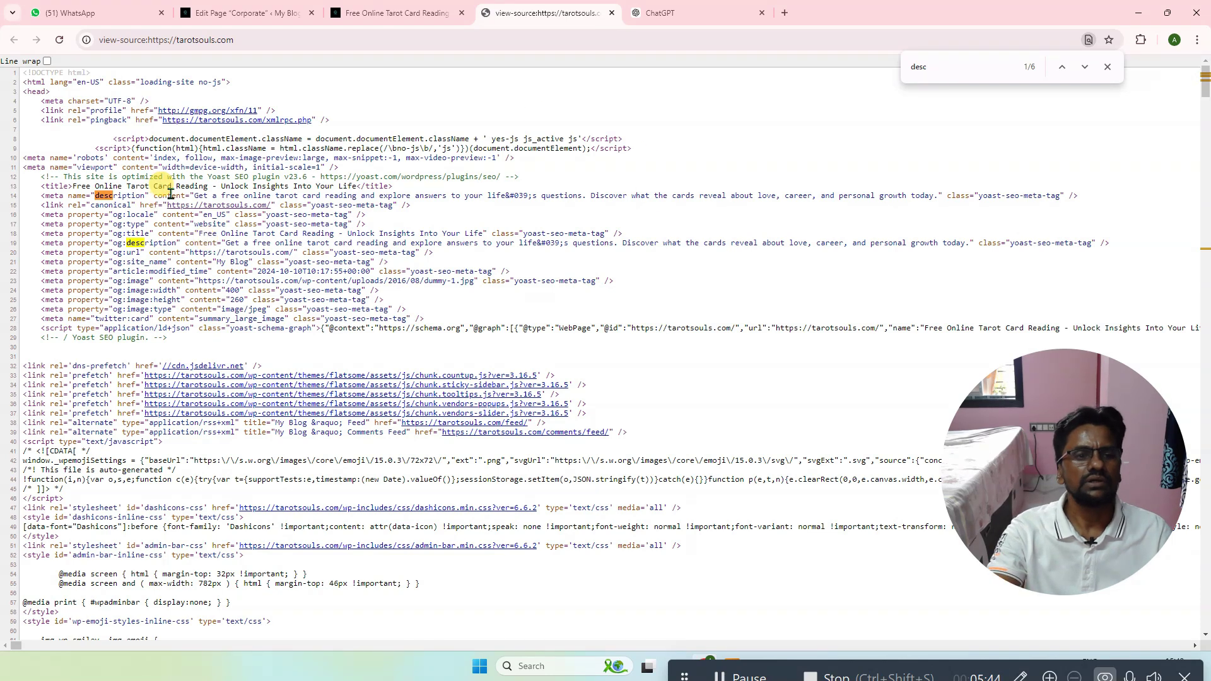
left_click_drag(194, 195, 522, 192)
left_click(418, 184)
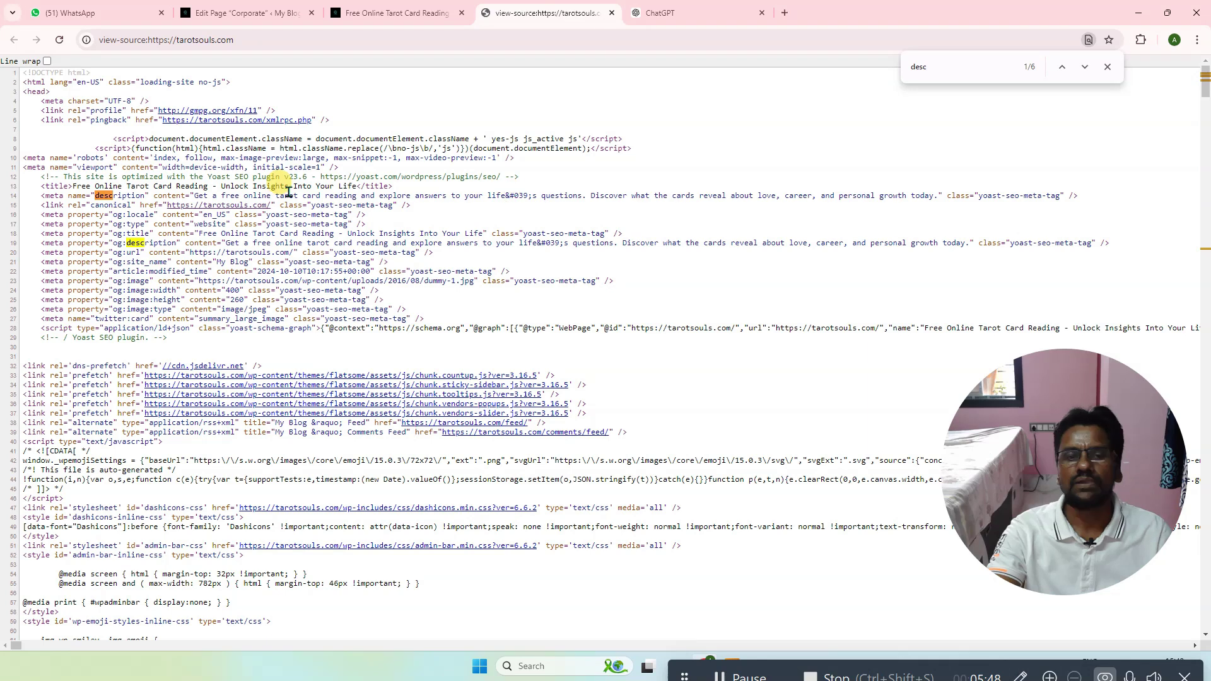
left_click_drag(340, 186, 616, 195)
left_click(612, 211)
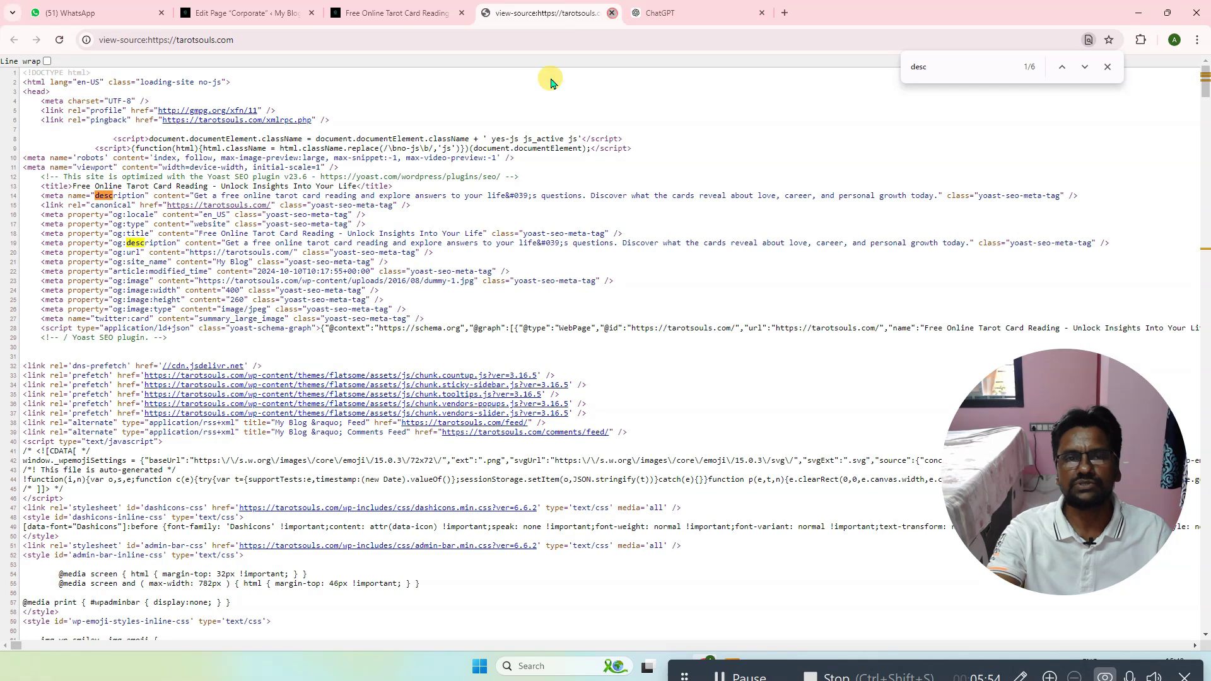
left_click(611, 13)
- Look through the live front page from the banner to the footer
scroll(311, 214, "up", 7)
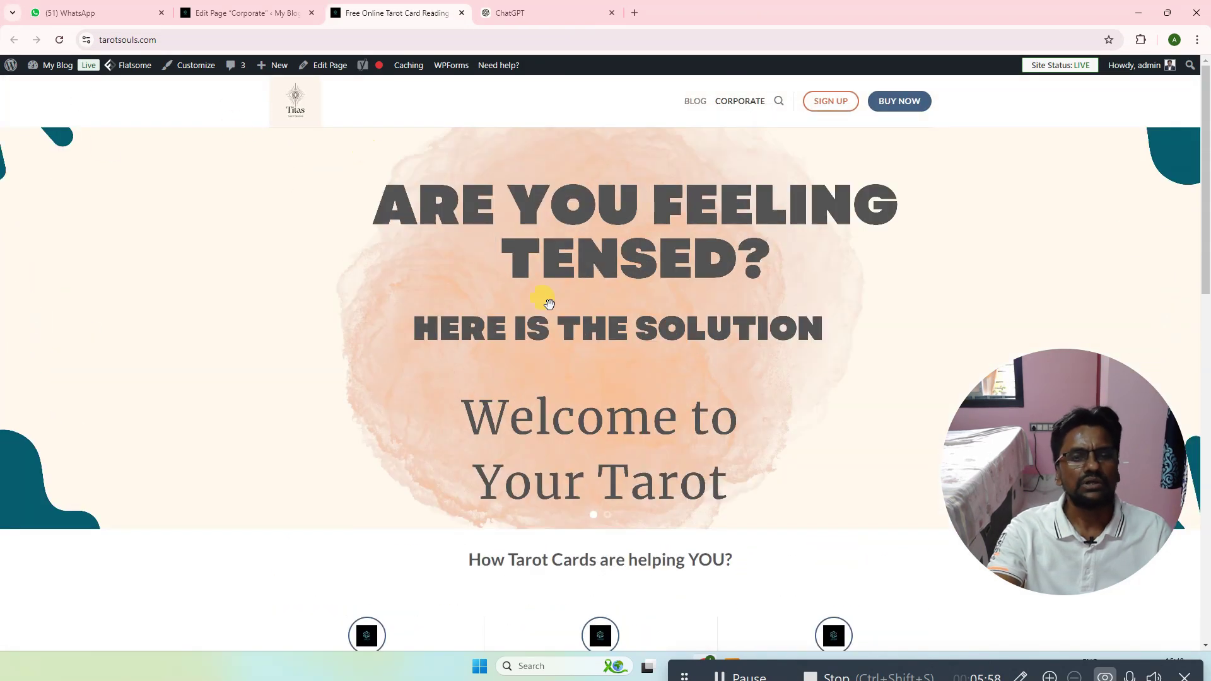
scroll(544, 297, "down", 9)
scroll(638, 314, "up", 4)
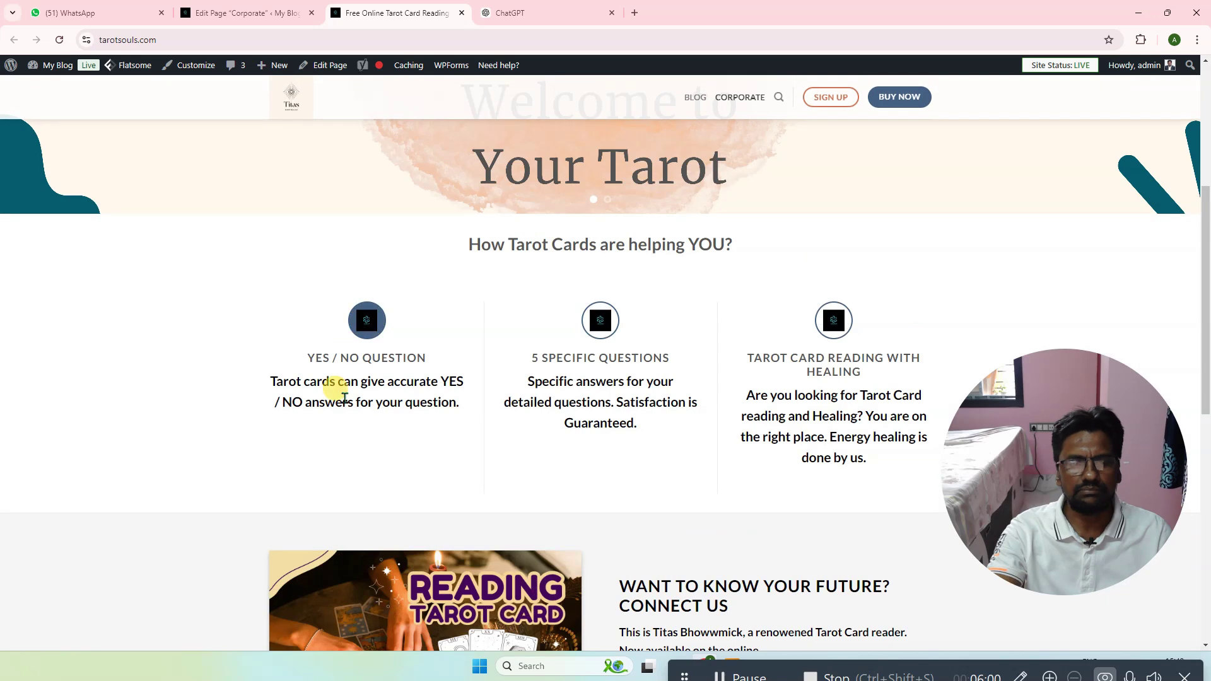
scroll(454, 341, "up", 5)
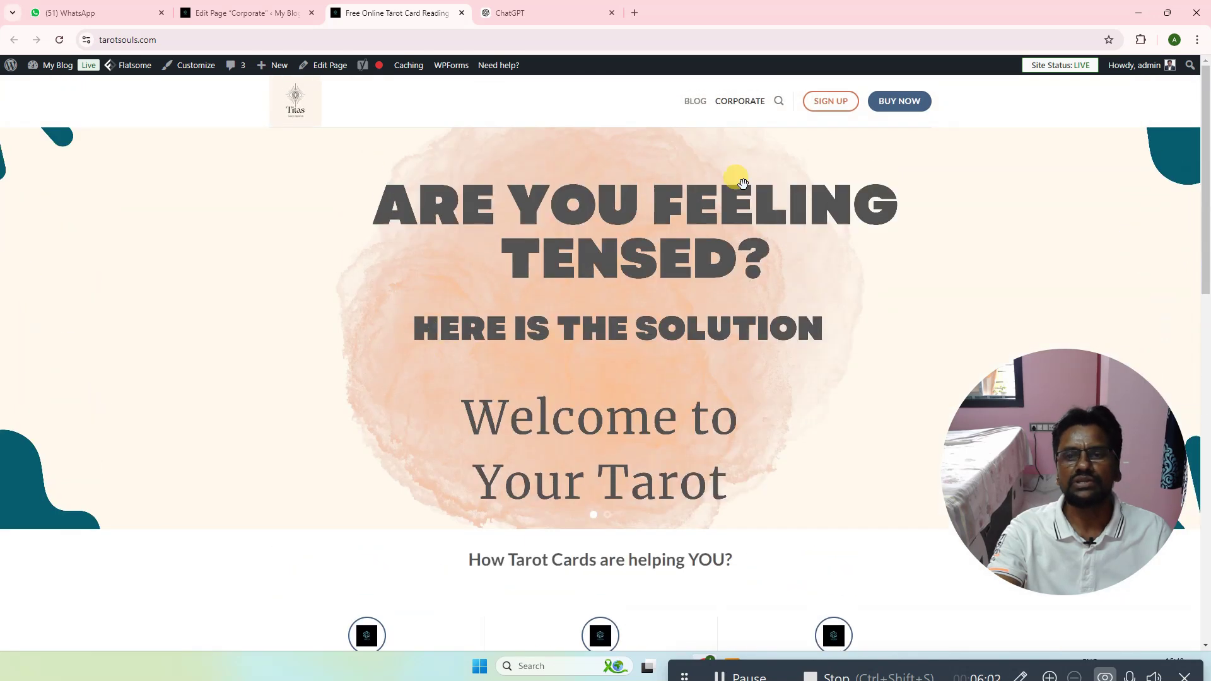
scroll(717, 168, "down", 15)
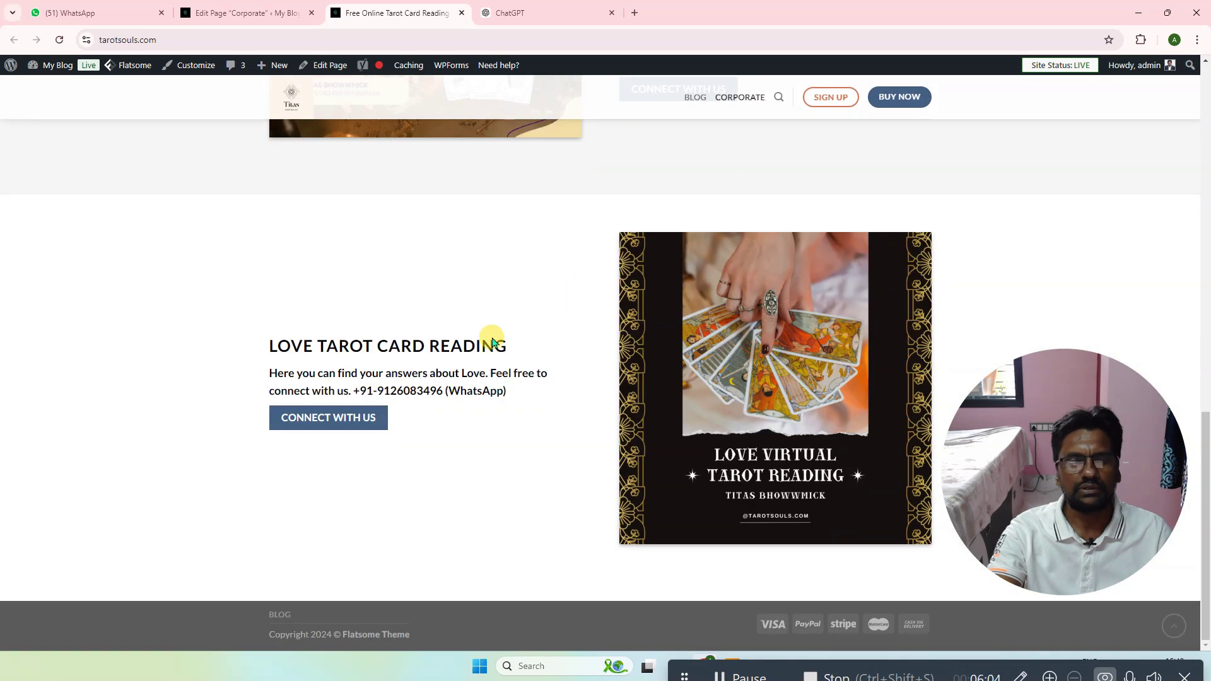
scroll(397, 345, "up", 15)
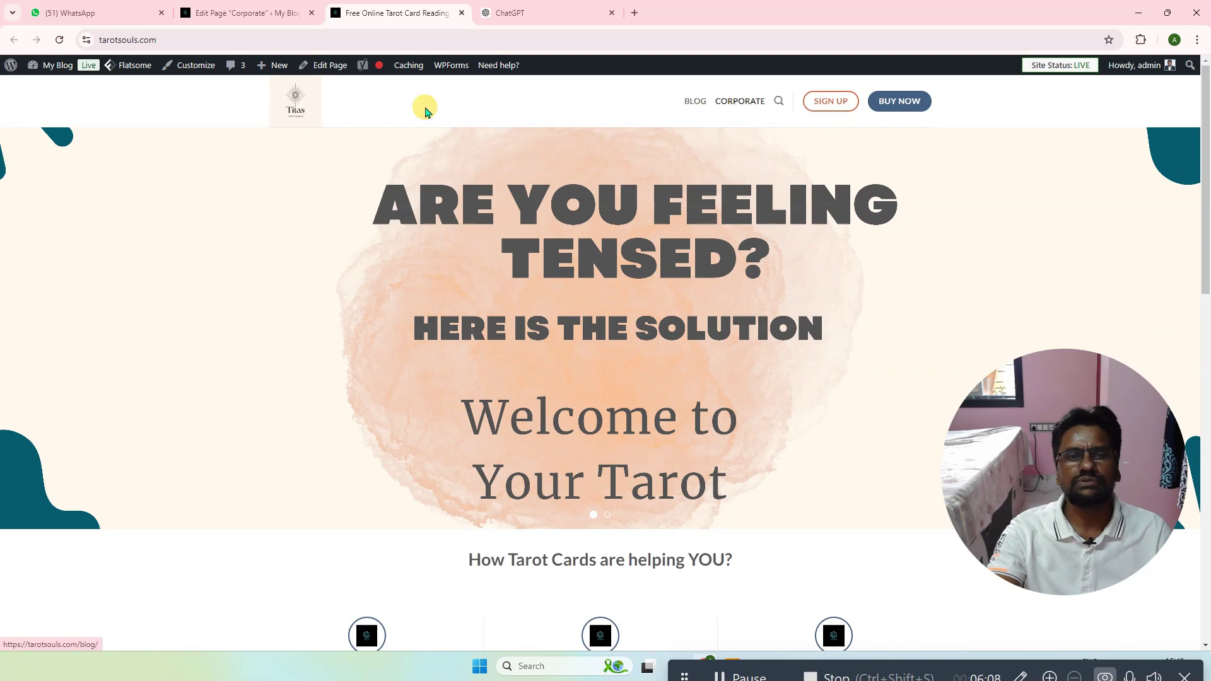
- Follow the "Connect with us" link under "Want to know your future?" and open the linked page for editing
scroll(555, 227, "down", 5)
scroll(563, 238, "down", 6)
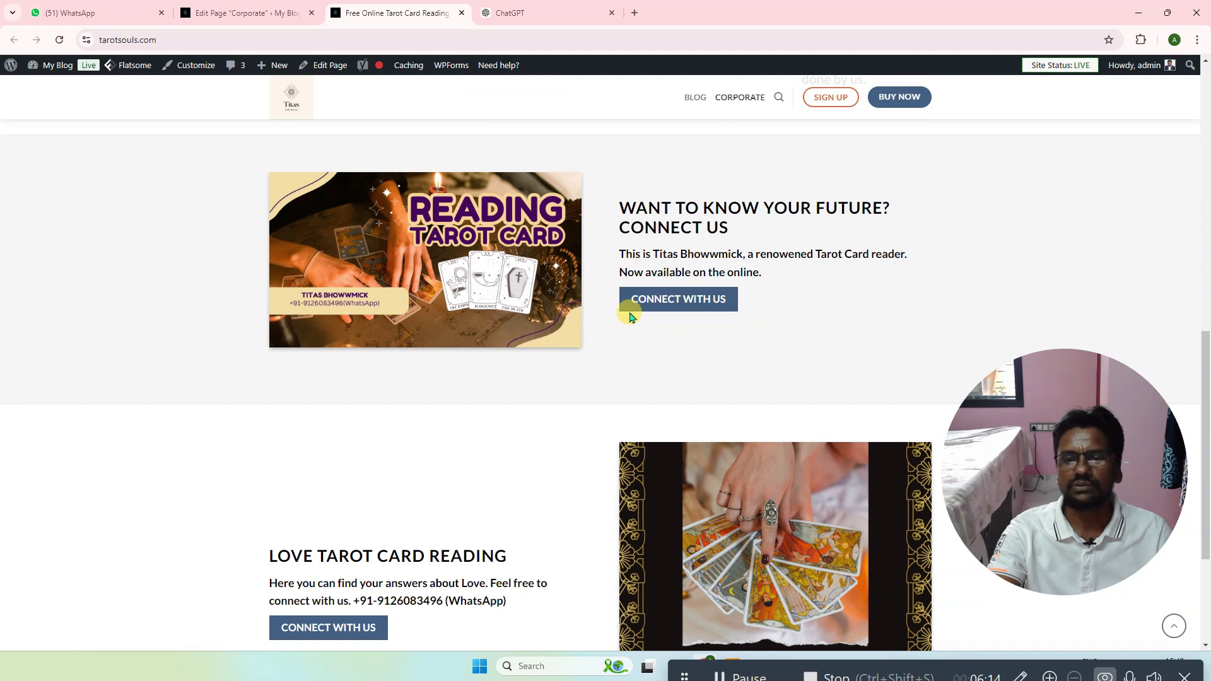
left_click(647, 303)
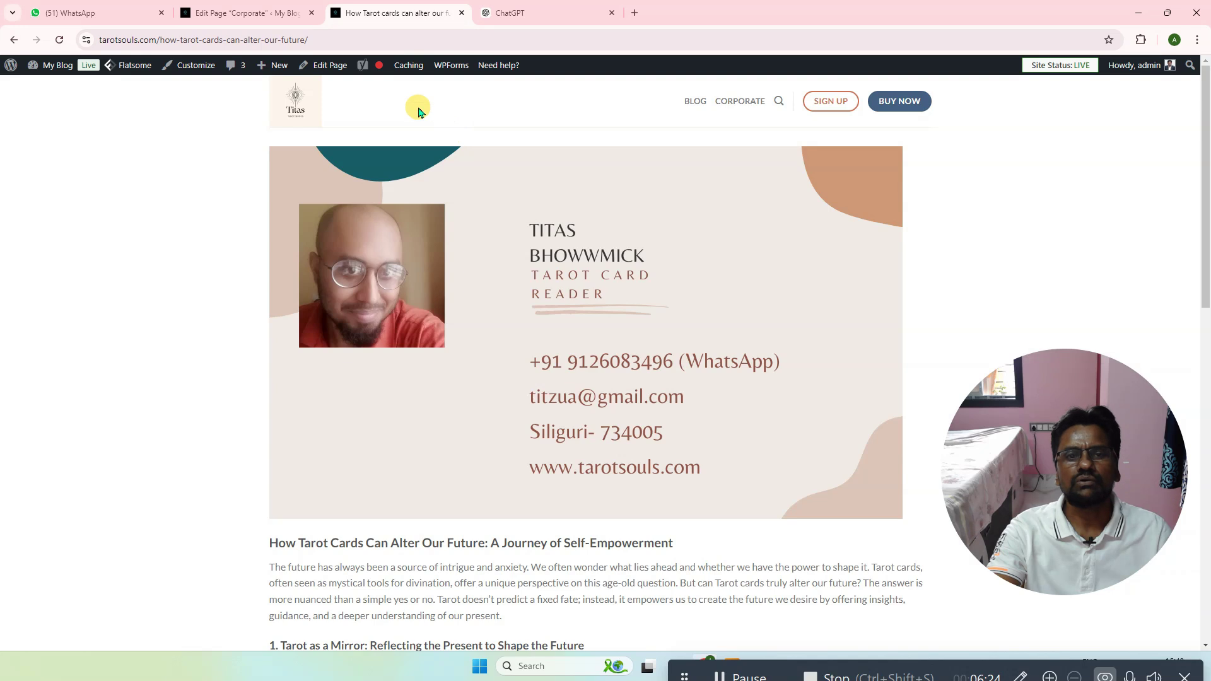
mouse_move(328, 71)
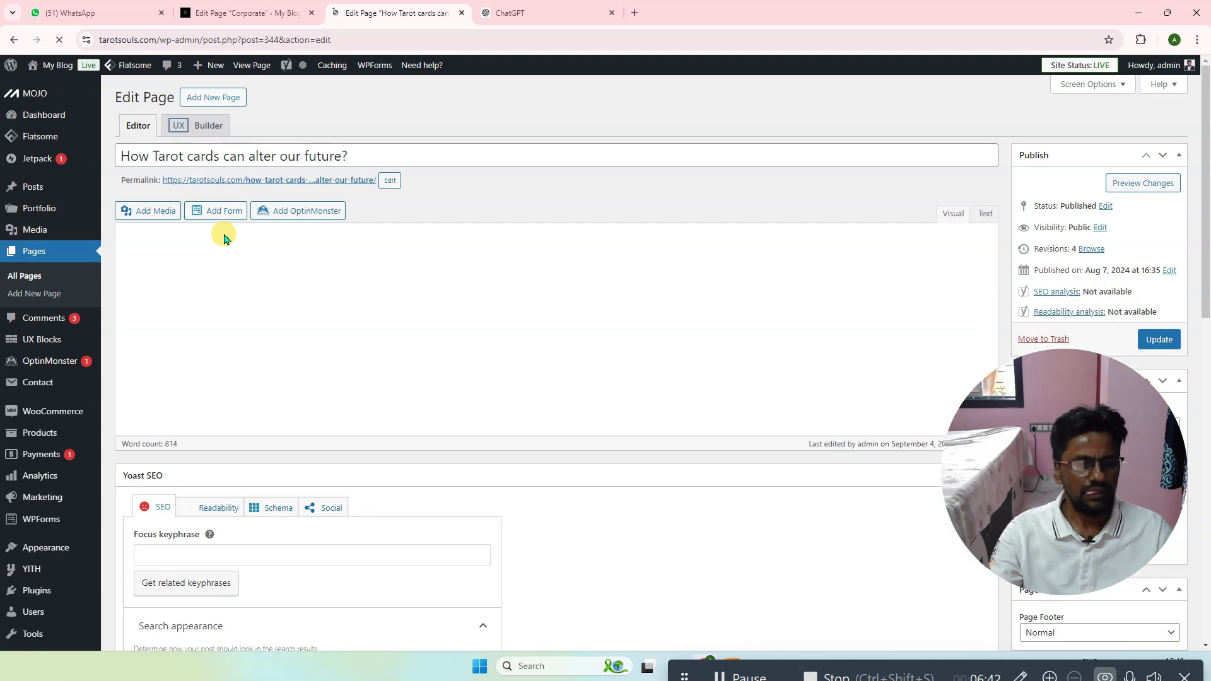
- Review the content of the "How Tarot cards can alter our future?" page and its Yoast search preview, SEO title, slug and meta description fields
scroll(442, 297, "down", 6)
scroll(464, 306, "down", 15)
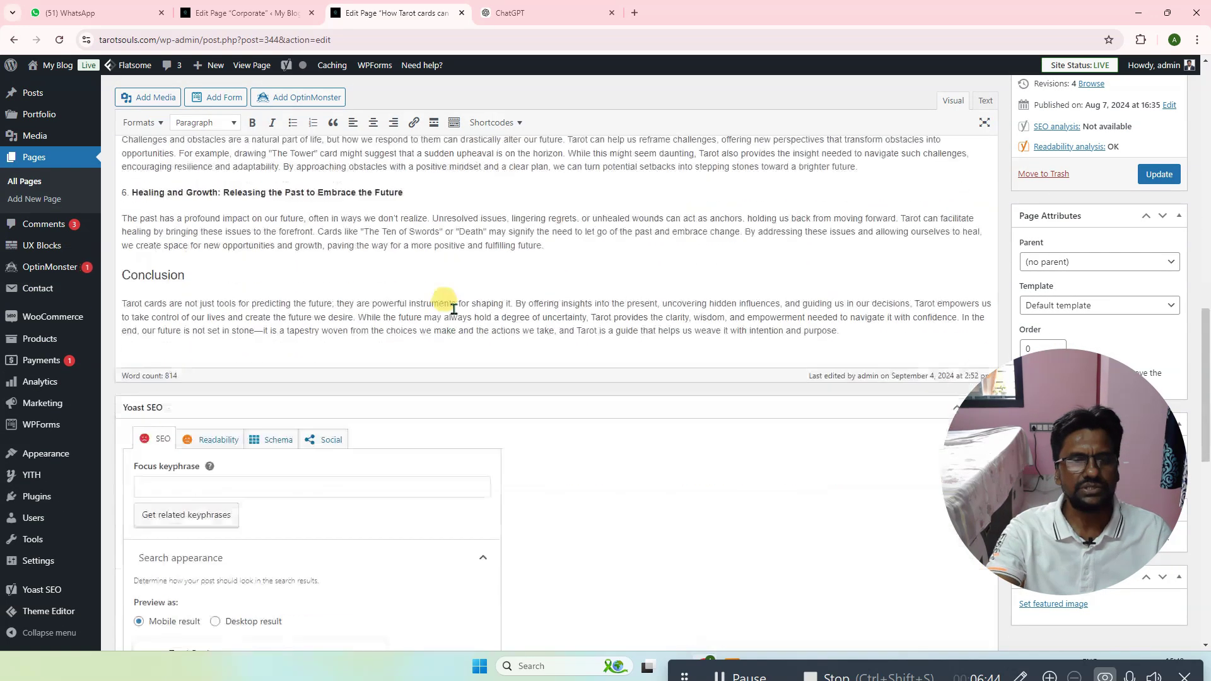
scroll(218, 318, "up", 3)
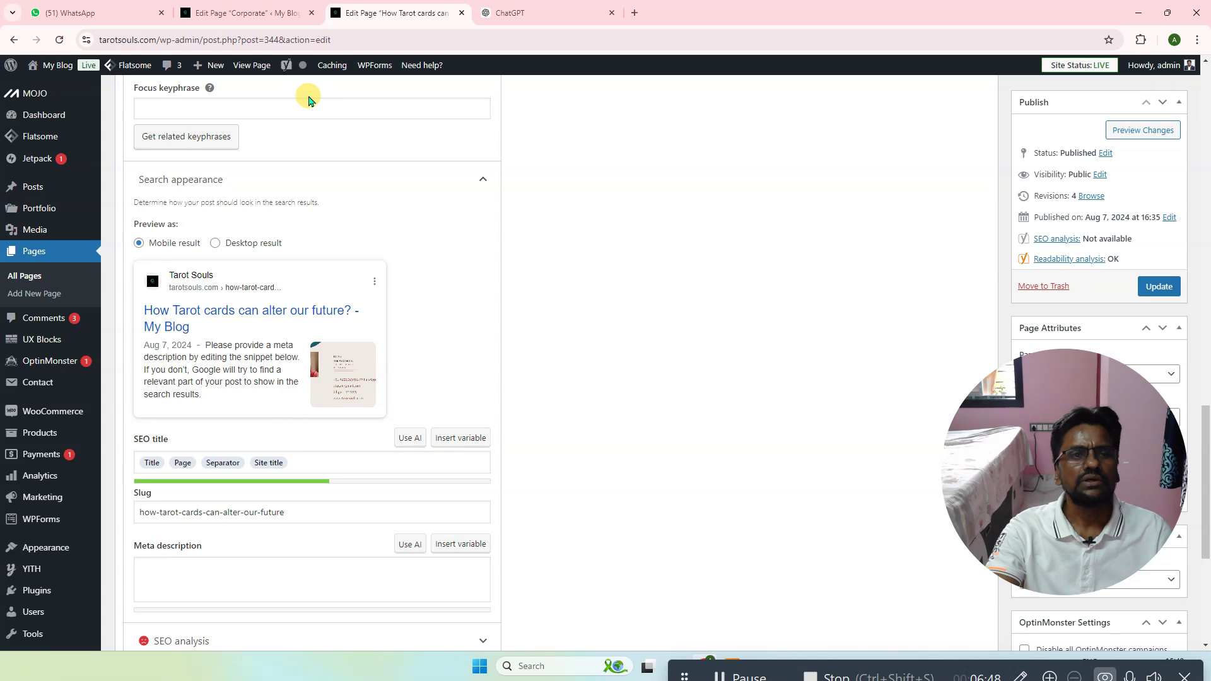
scroll(311, 324, "up", 4)
scroll(265, 366, "down", 5)
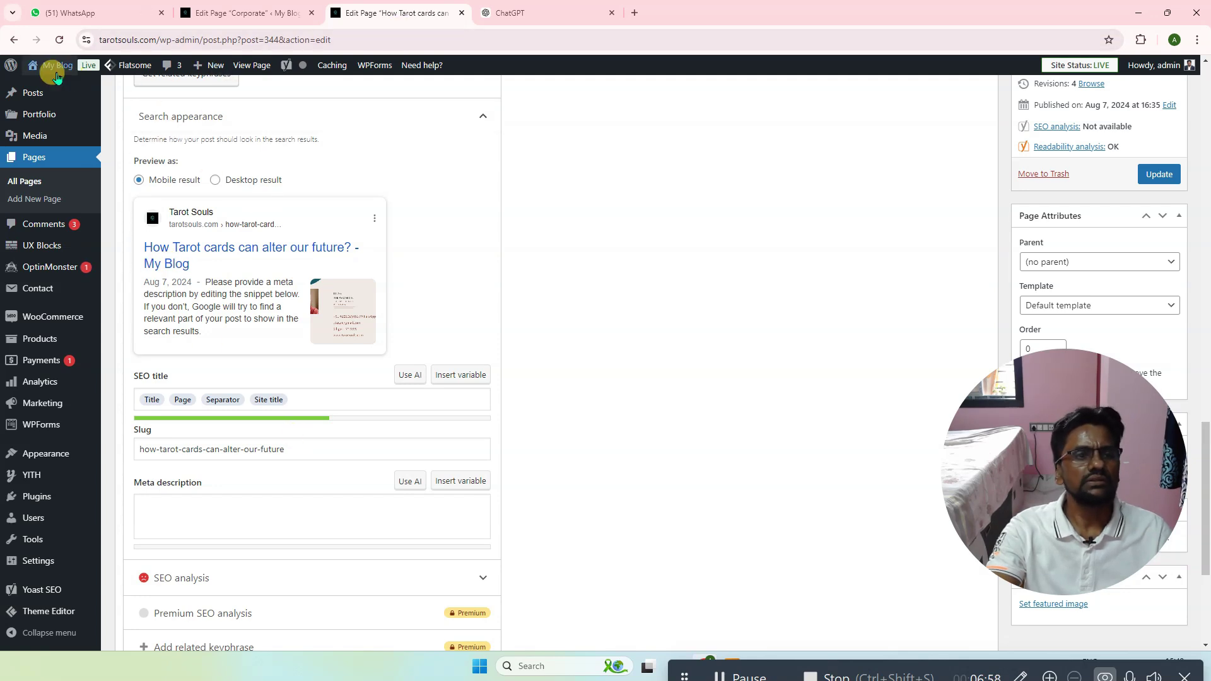
scroll(252, 196, "up", 6)
scroll(256, 203, "down", 4)
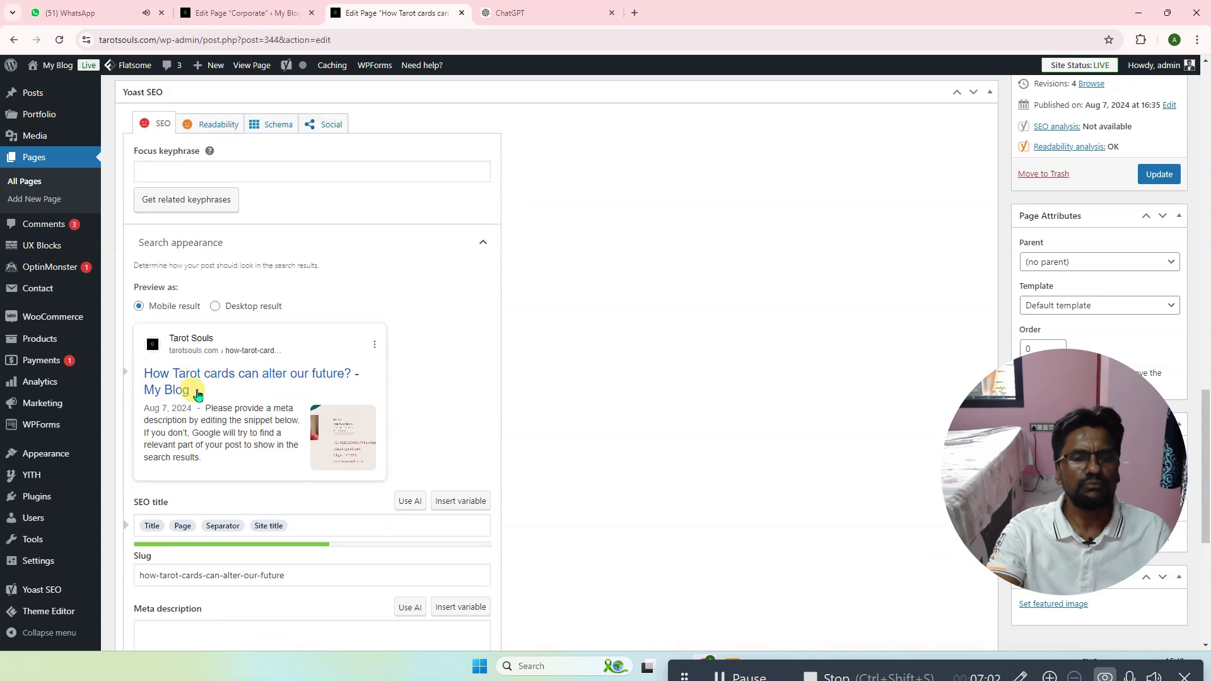
- Replace the Site title variable in the page's SEO title with "Tarot Souls", keeping the Title, Page and Separator variables
left_click(198, 394)
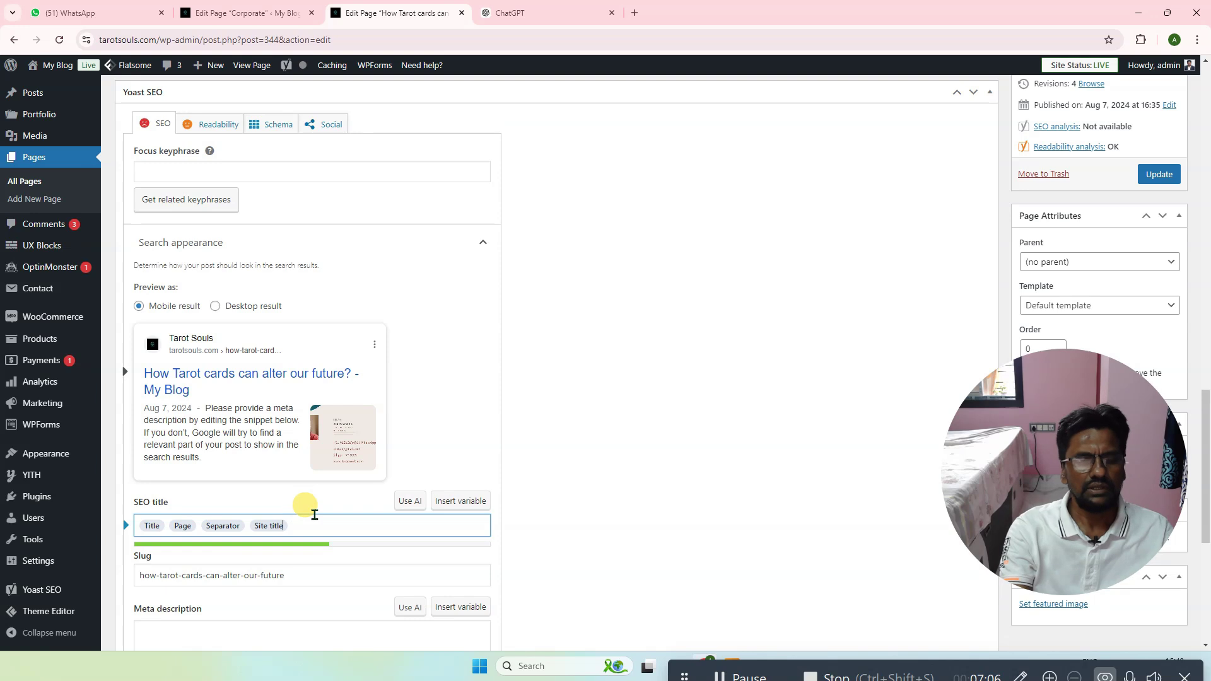
key("BackSpace")
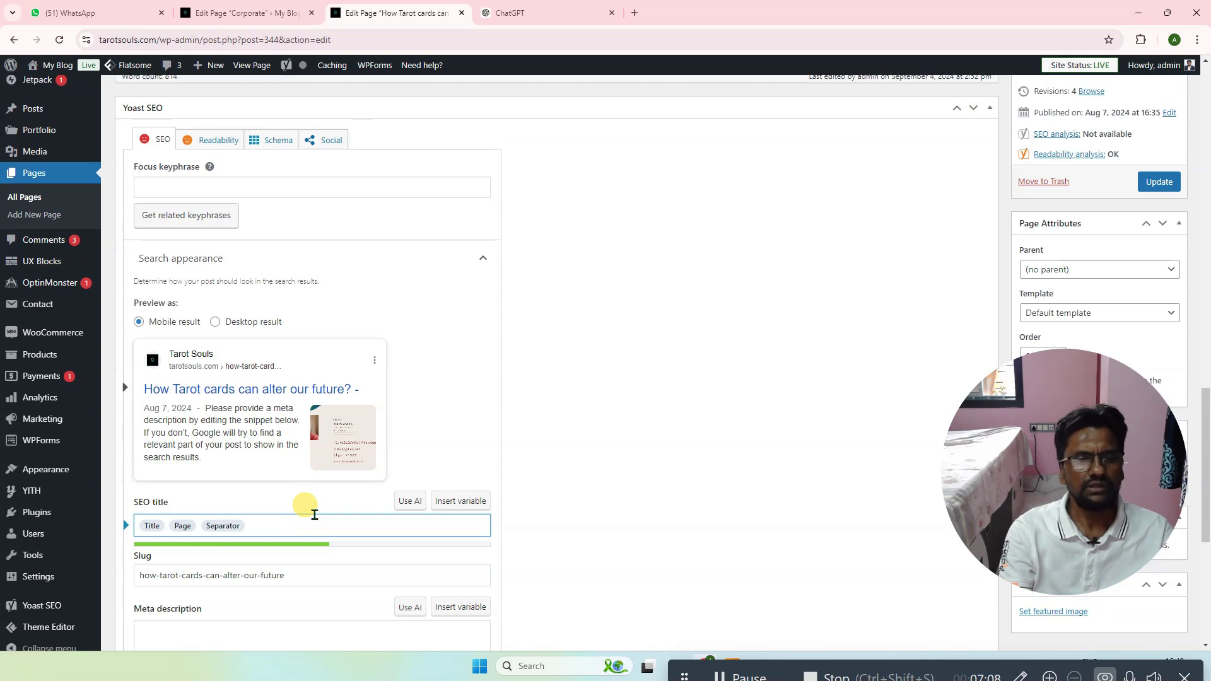
type("Ta")
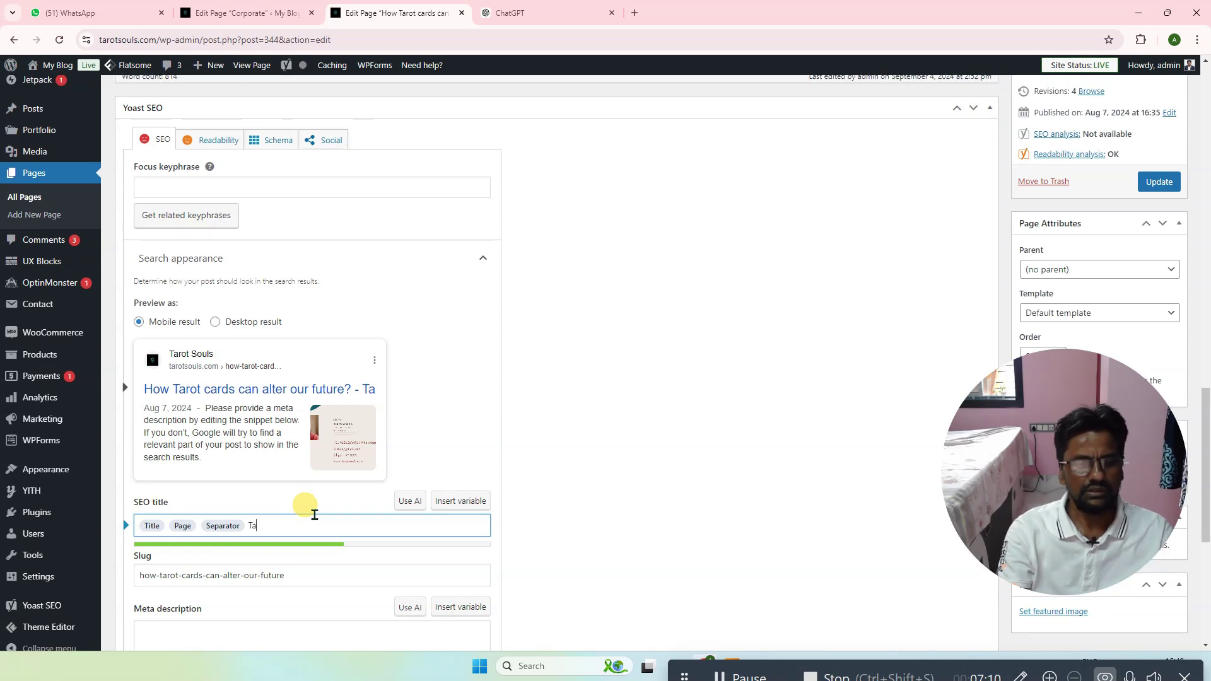
type("rot Souls")
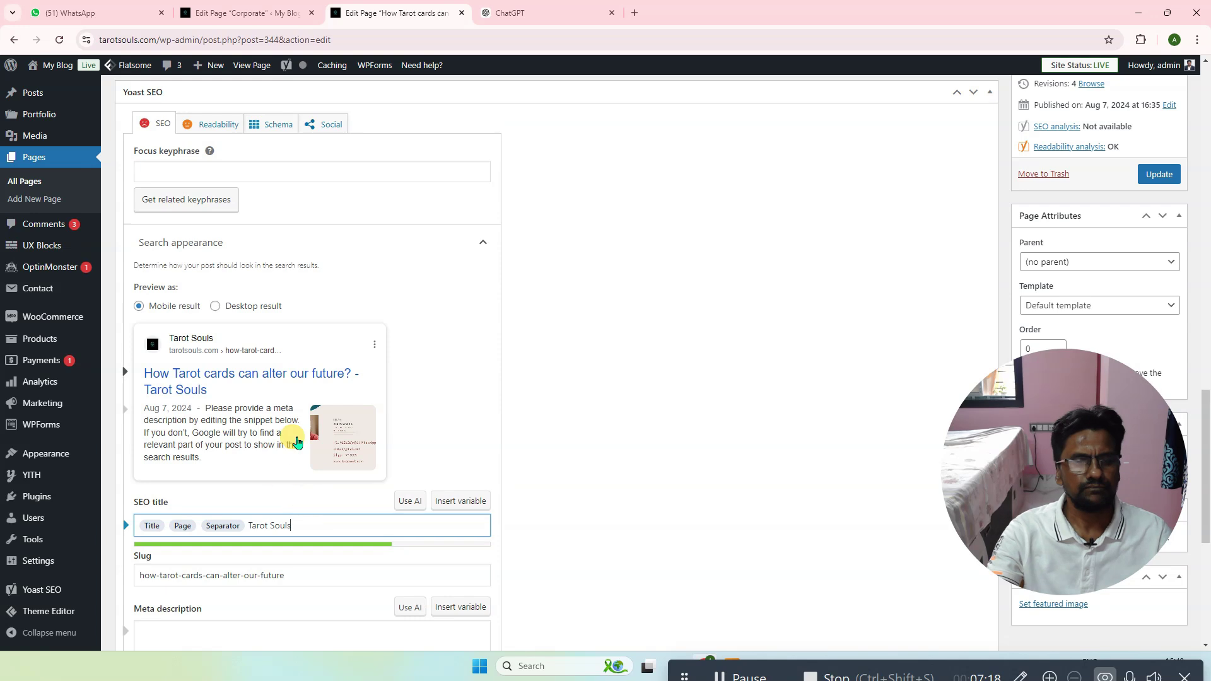
scroll(583, 394, "down", 2)
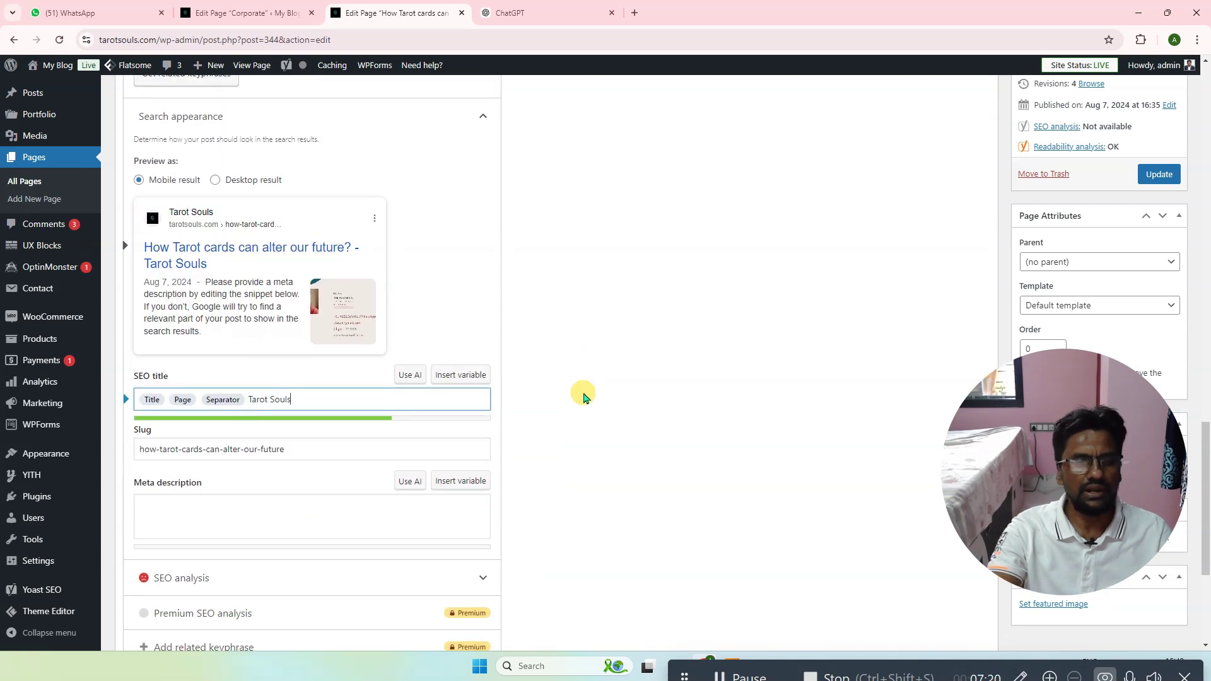
left_click(217, 516)
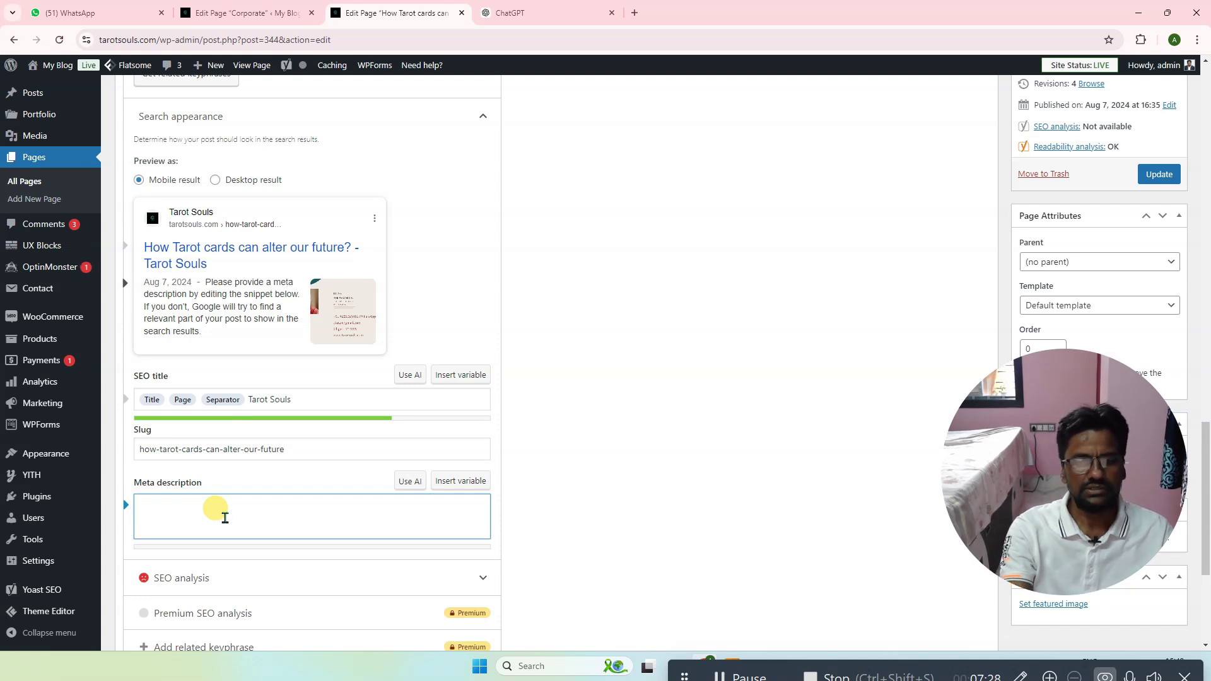
left_click(220, 258)
left_click(141, 257)
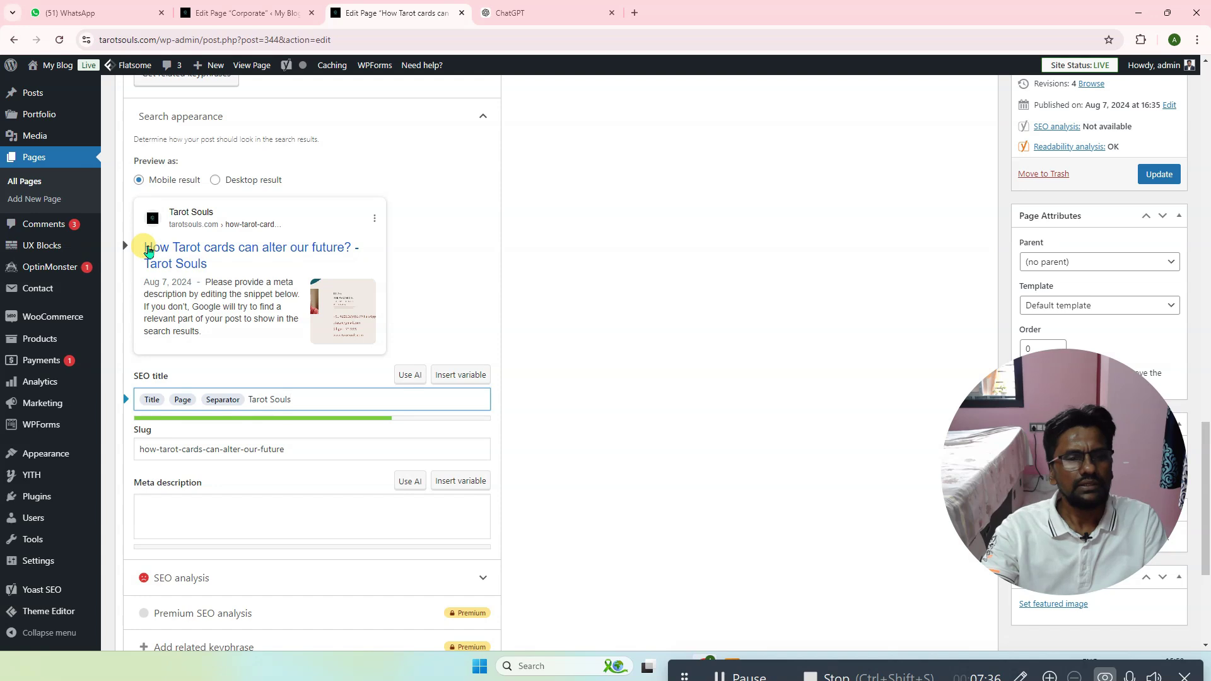
left_click_drag(148, 244, 215, 268)
left_click(215, 268)
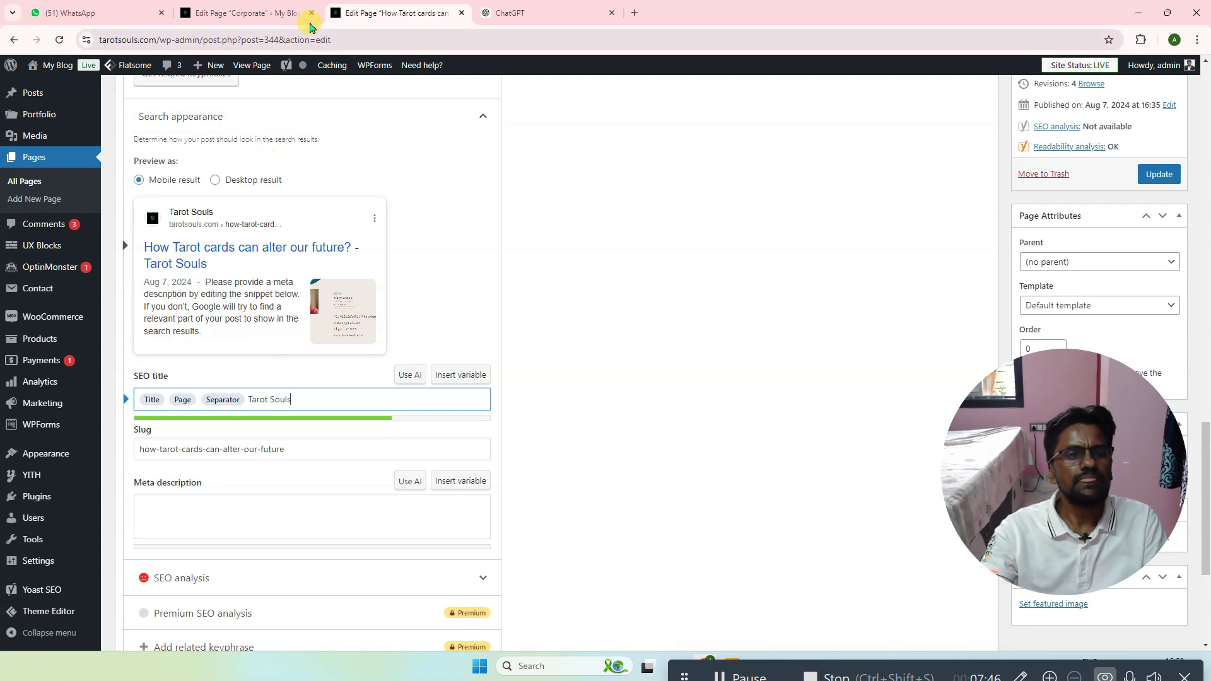
left_click(277, 10)
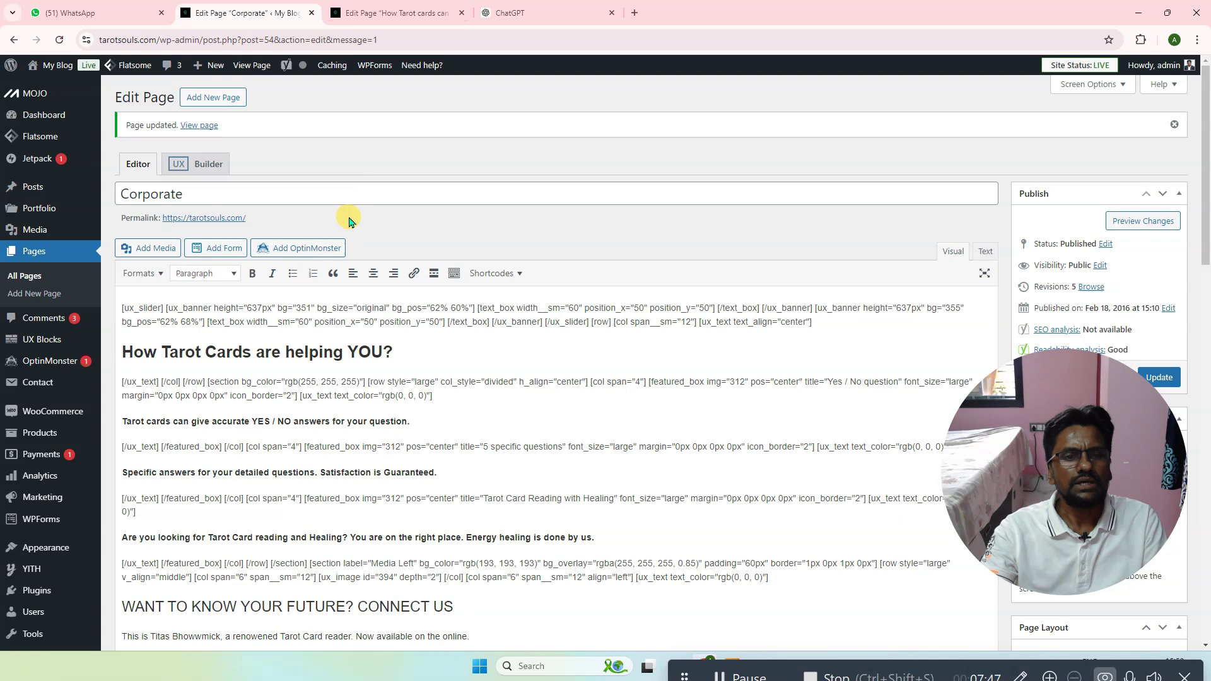
left_click(391, 13)
- Open the live "How Tarot cards can alter our future?" page and check the title tag in its page source
scroll(293, 183, "up", 15)
left_click(296, 181)
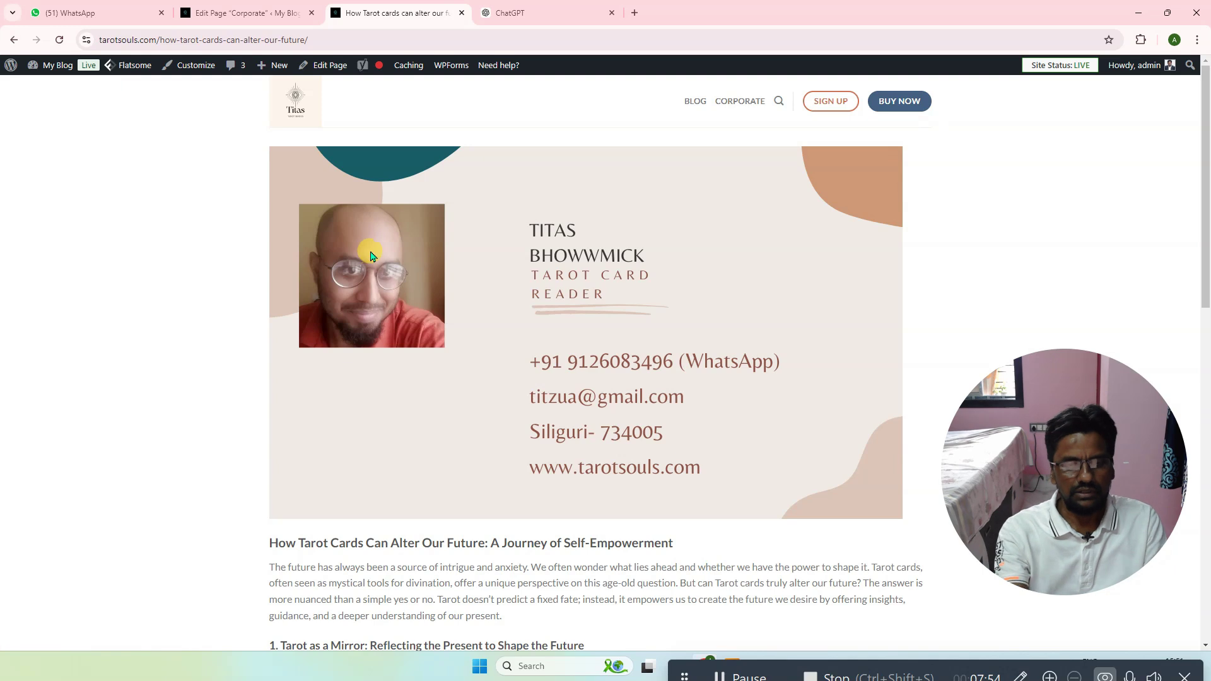
key("ctrl+u")
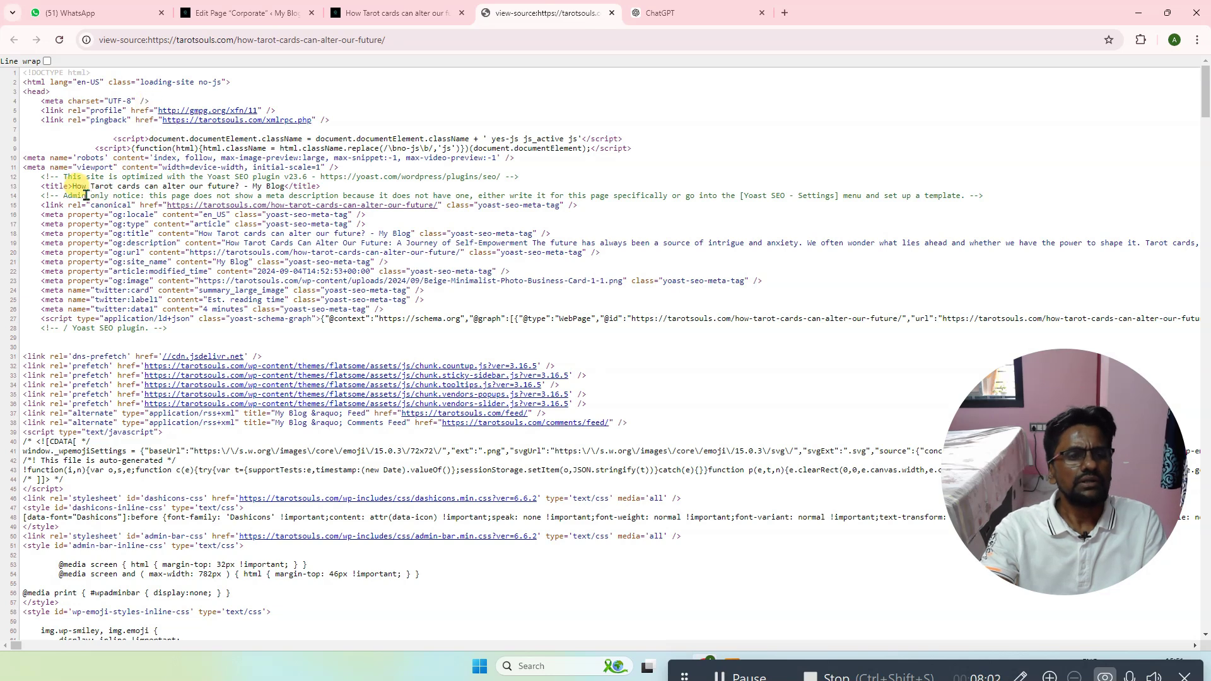
left_click_drag(74, 186, 229, 186)
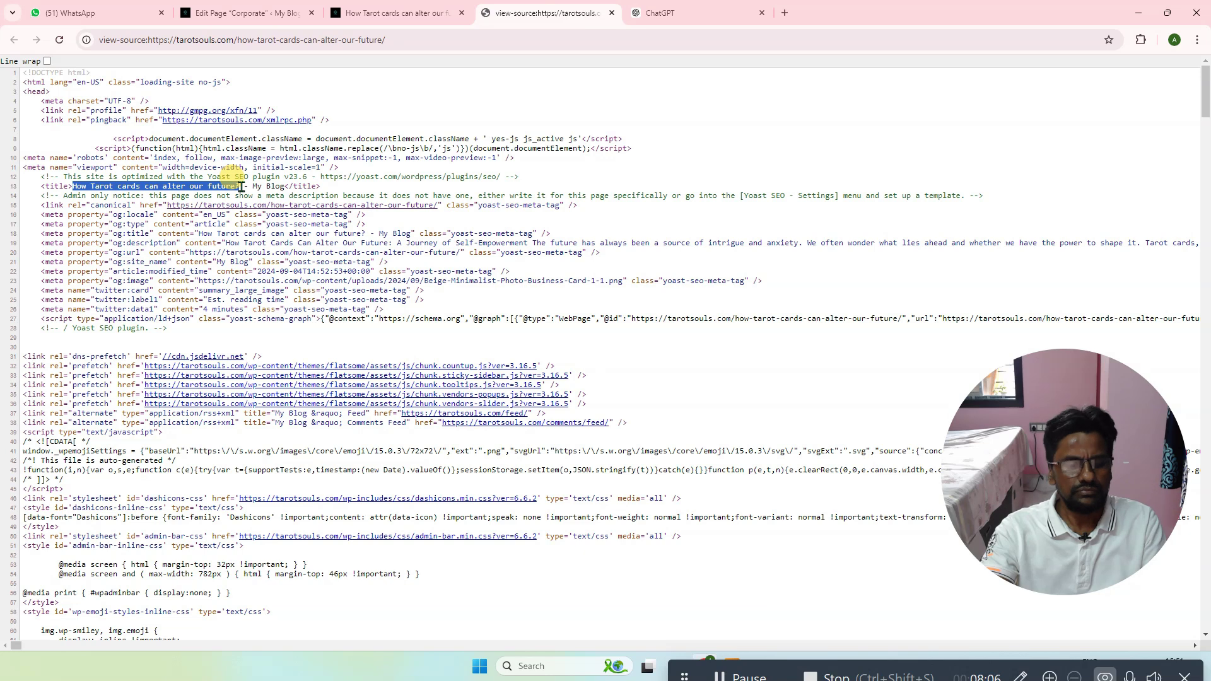
left_click(613, 13)
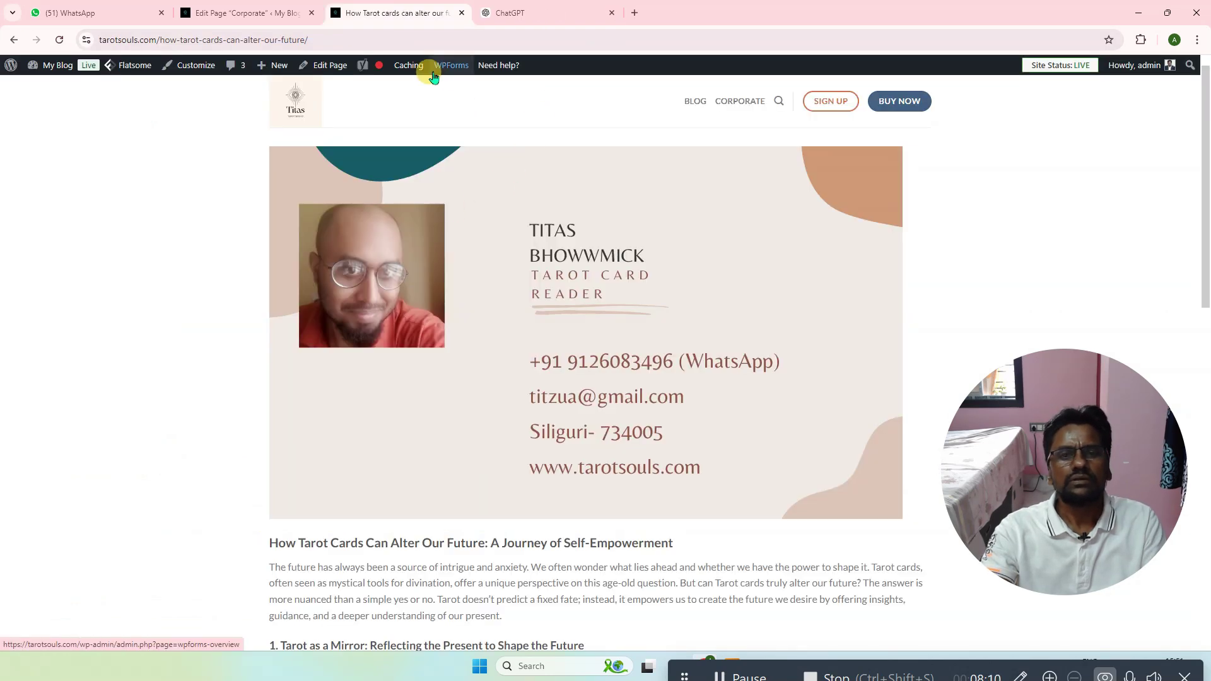
- Reopen the live page for editing and change the SEO title's Site title variable to "Tarot Souls"
left_click(323, 69)
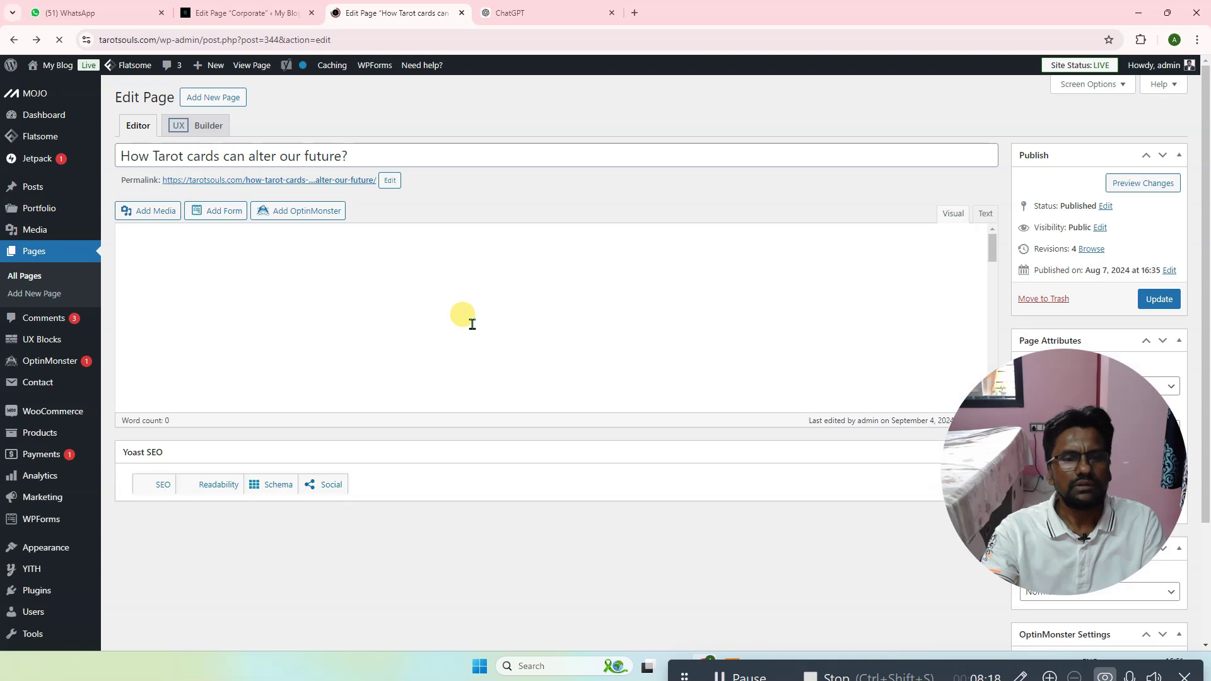
scroll(441, 321, "down", 4)
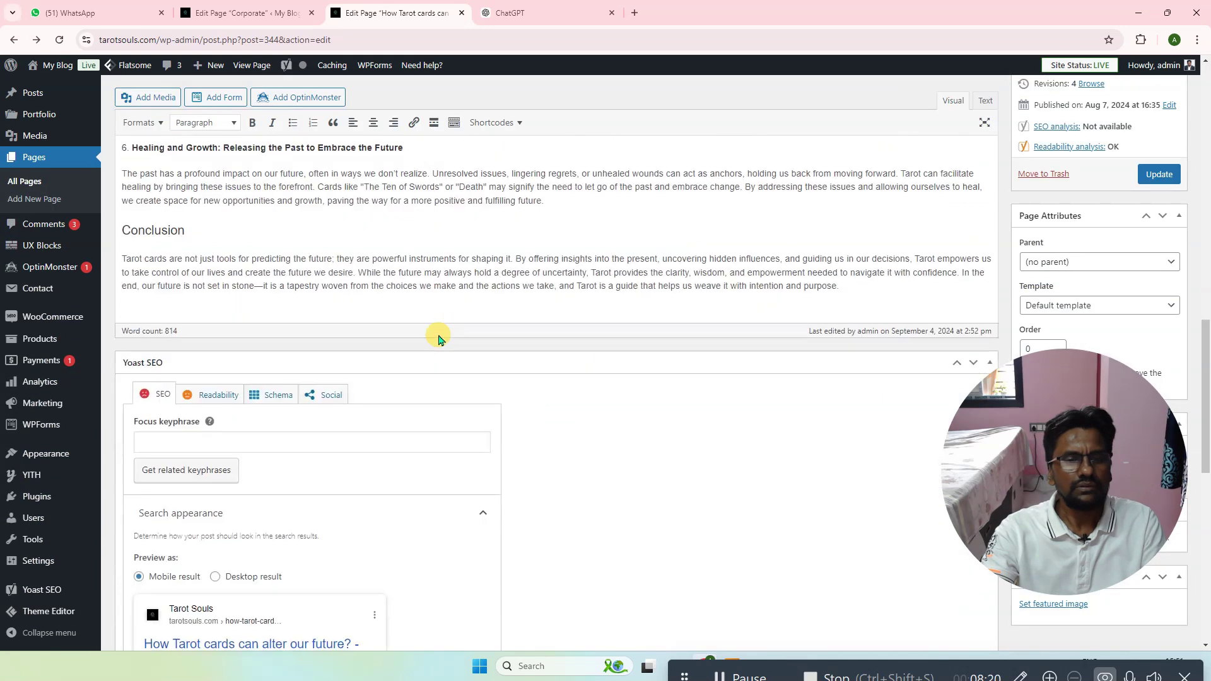
scroll(418, 361, "down", 4)
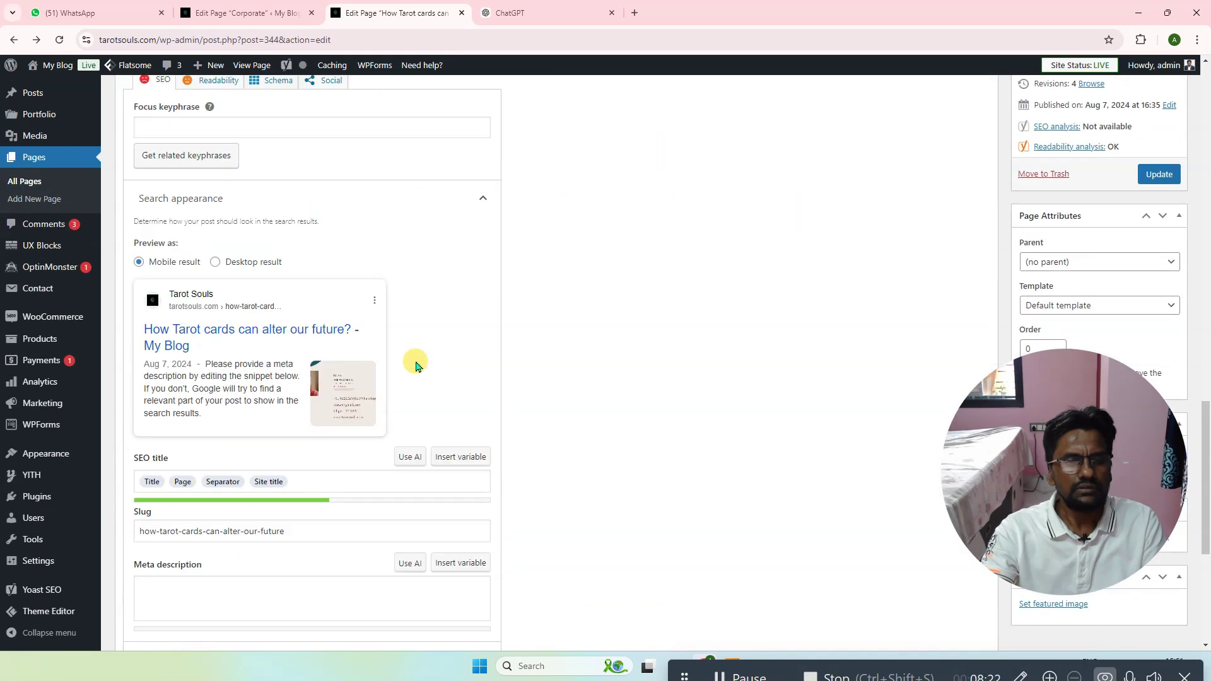
scroll(416, 366, "down", 3)
left_click(227, 408)
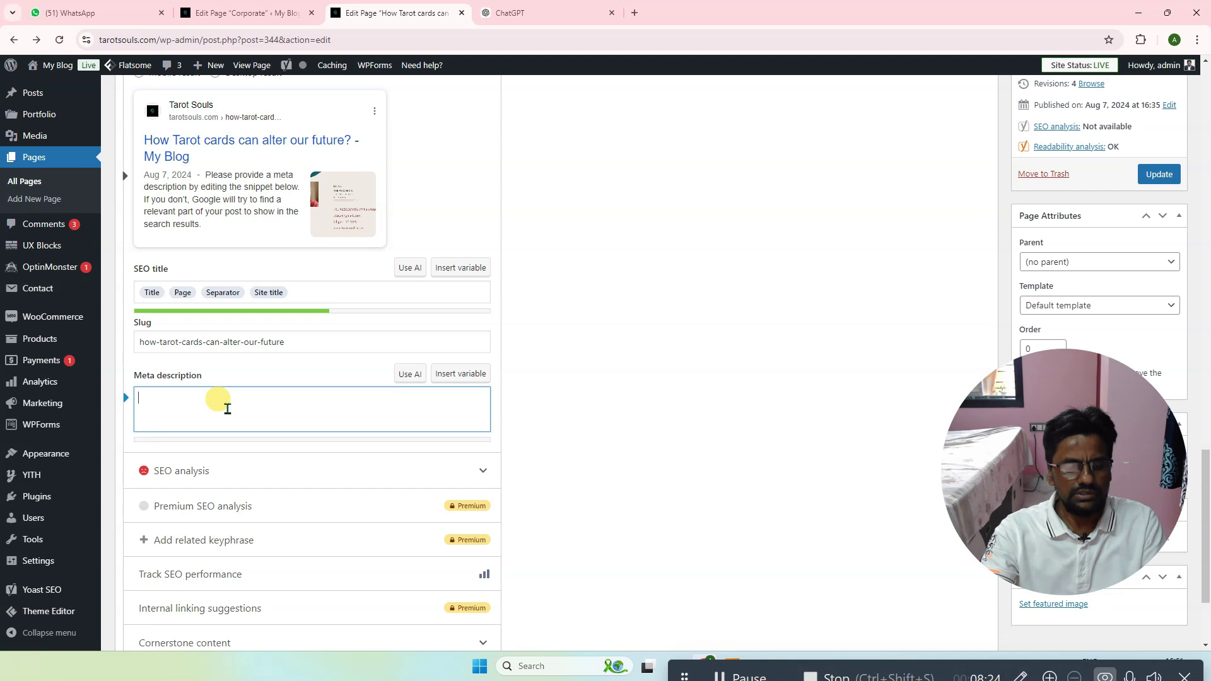
left_click(311, 292)
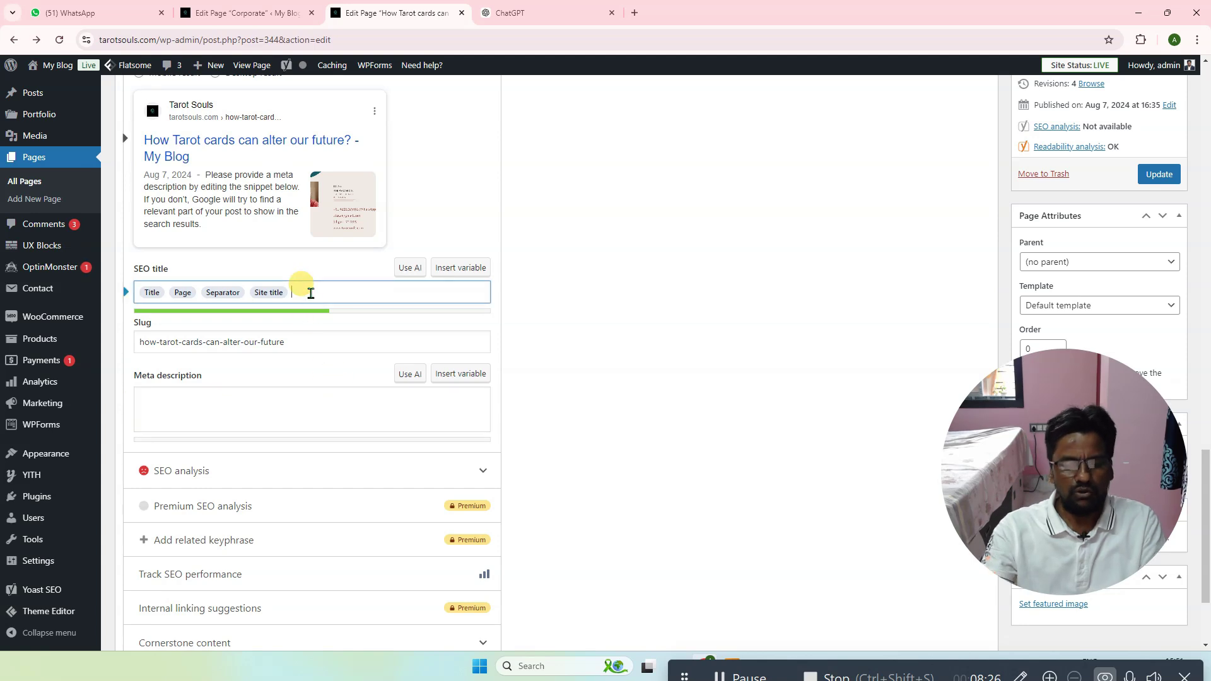
key("BackSpace")
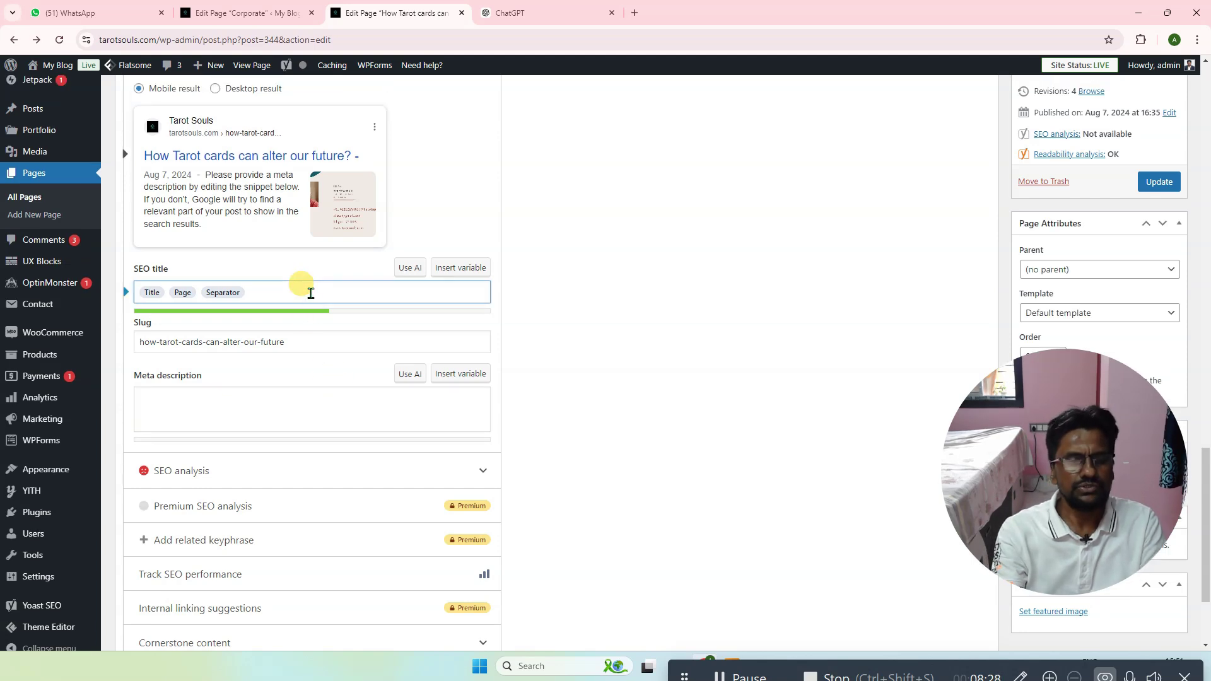
type("Tarot Souls")
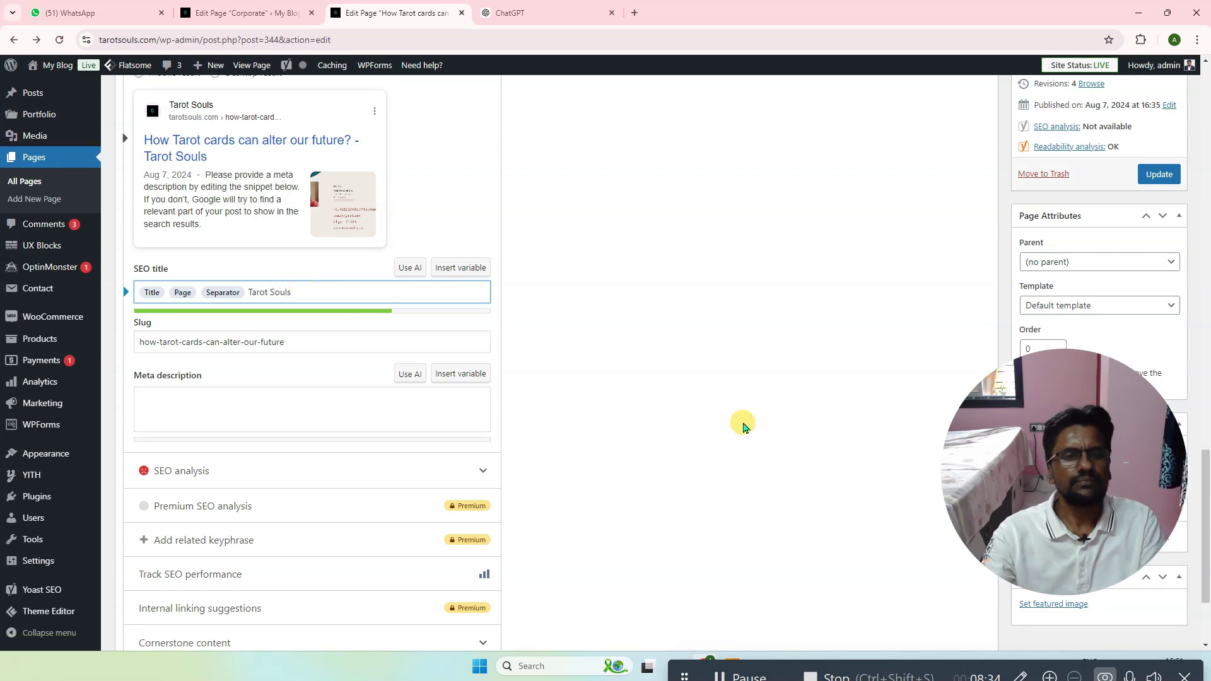
- Switch to ChatGPT and submit the prompt "How Tarot cards can alter our future? write meta descriptions"
scroll(745, 423, "up", 2)
scroll(664, 416, "down", 4)
left_click(282, 272)
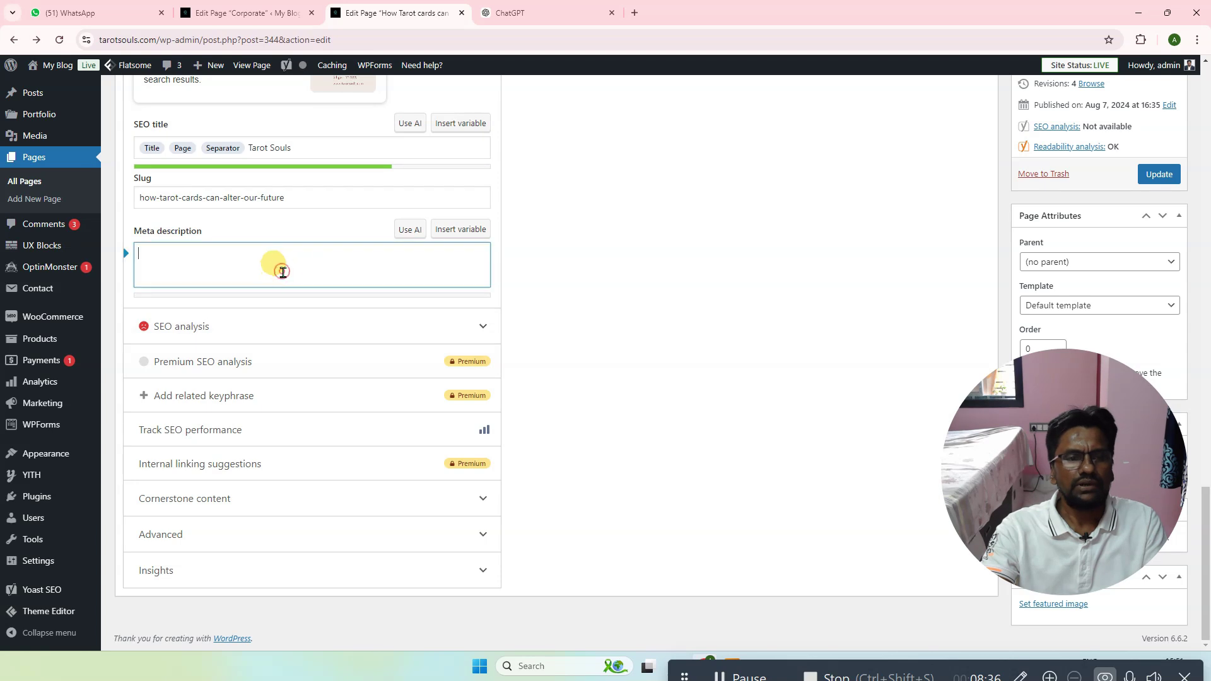
scroll(315, 303, "up", 2)
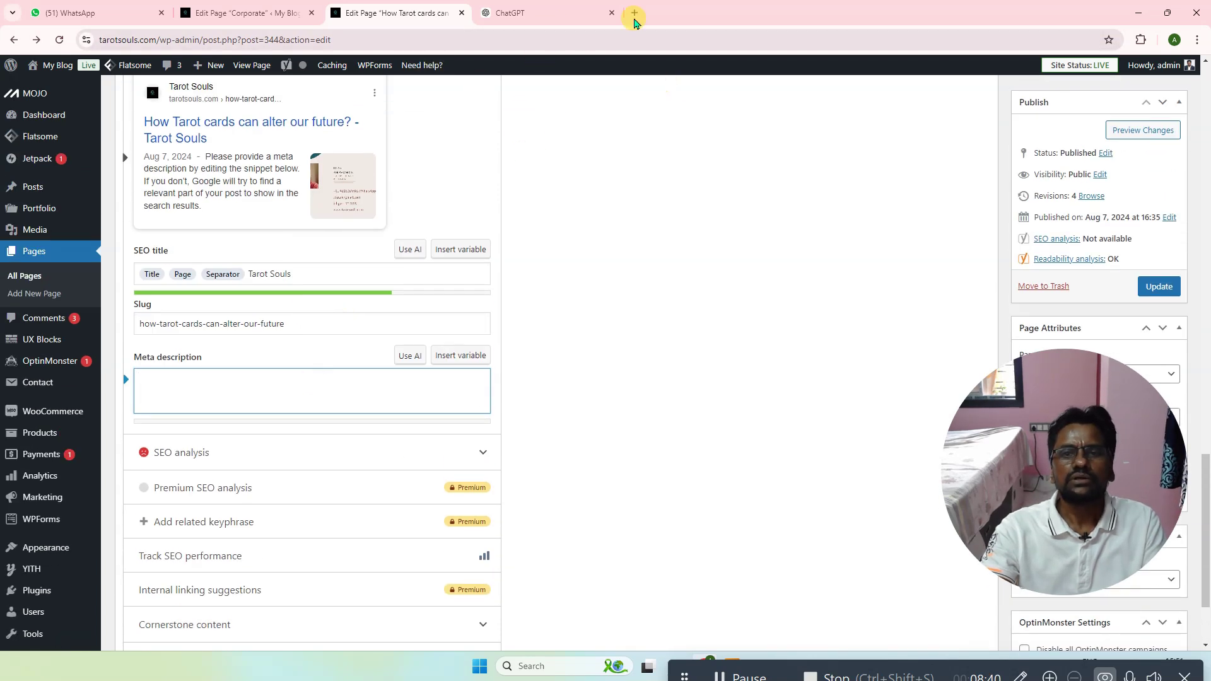
left_click(524, 13)
left_click(617, 315)
left_click(530, 613)
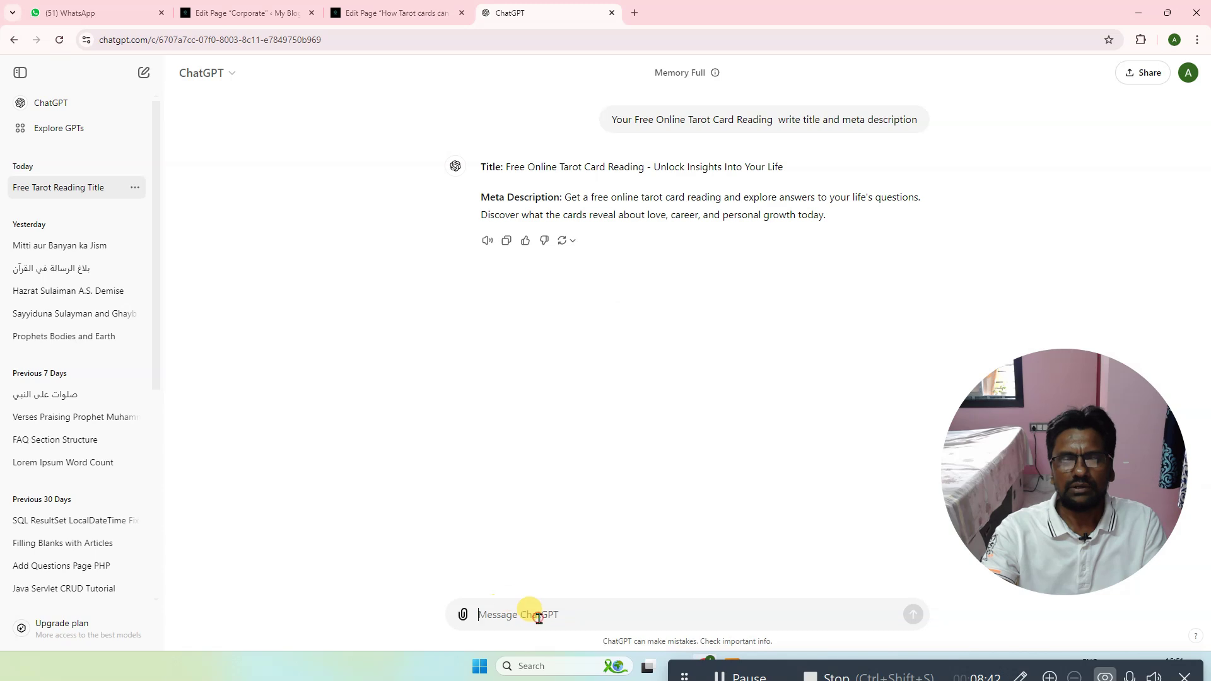
type("How Tarot cards can alter our future?")
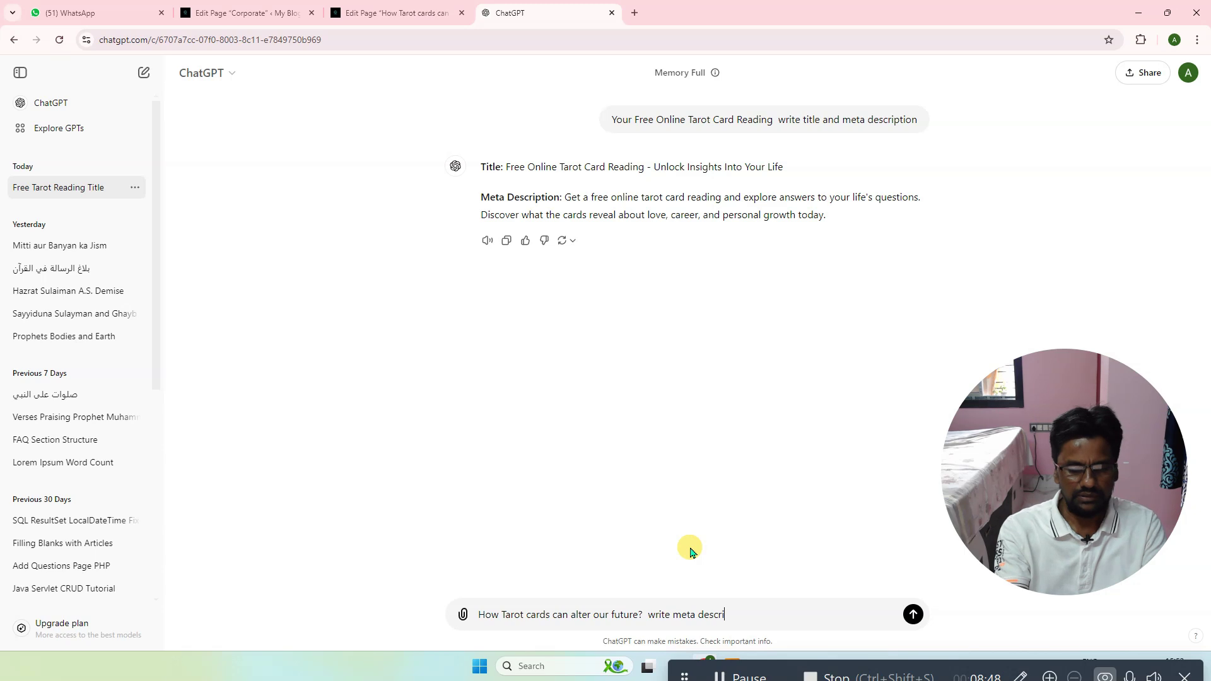
key("Return")
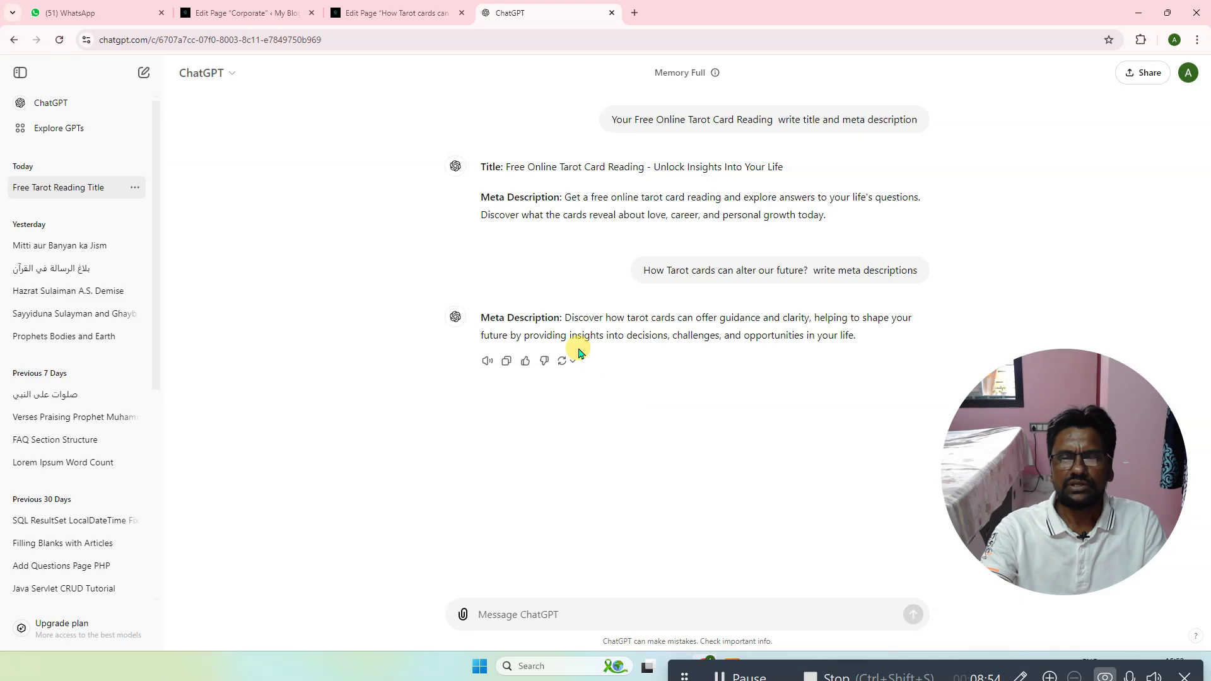
- Copy the meta description ChatGPT wrote, beginning "Discover how tarot cards can offer guidance and clarity", into the page's Yoast meta description
left_click_drag(564, 317, 861, 342)
key("ctrl+c")
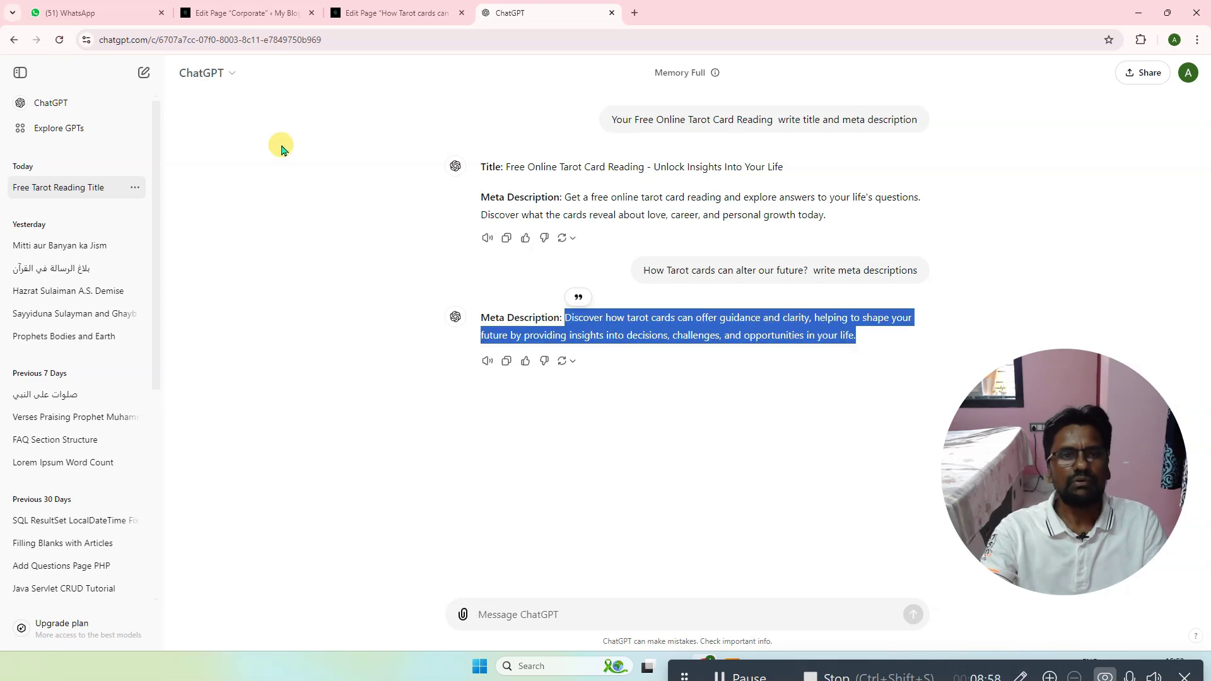
left_click(394, 12)
left_click(256, 383)
key("ctrl+v")
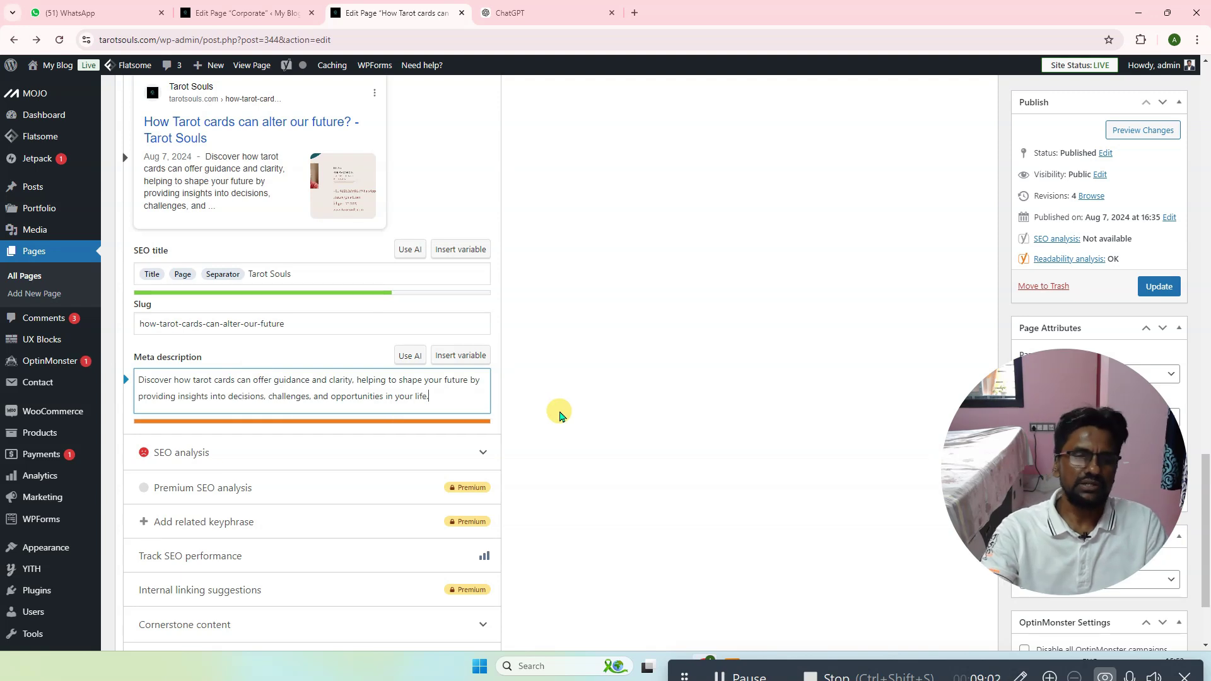
- Set the focus keyphrase to "Tarot Cards" from the content heading, then try to get related keyphrases and dismiss the Semrush login
scroll(550, 430, "up", 8)
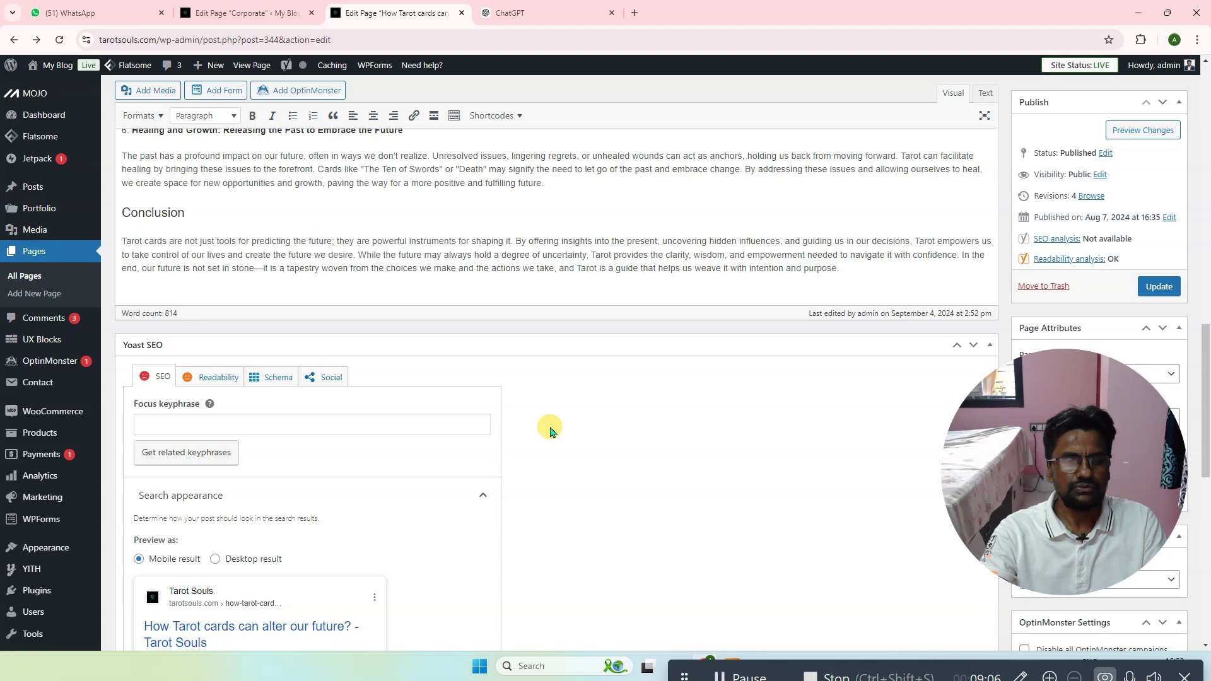
scroll(549, 426, "down", 2)
left_click(230, 298)
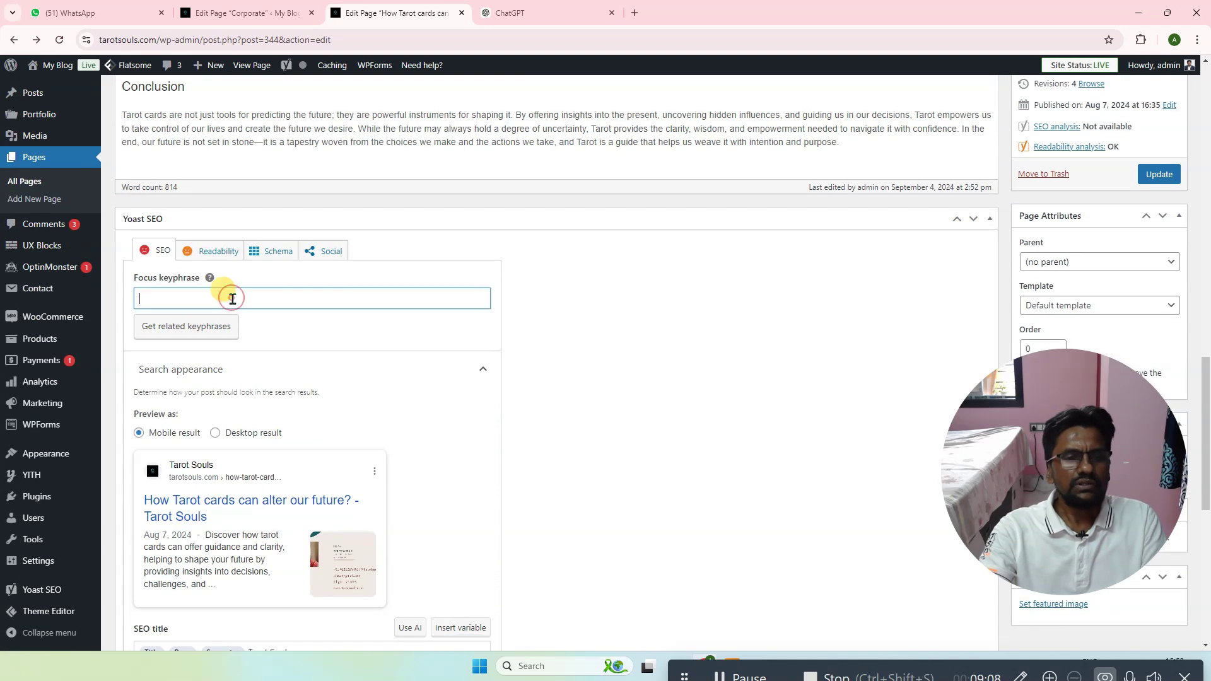
scroll(407, 301, "up", 4)
scroll(407, 301, "up", 20)
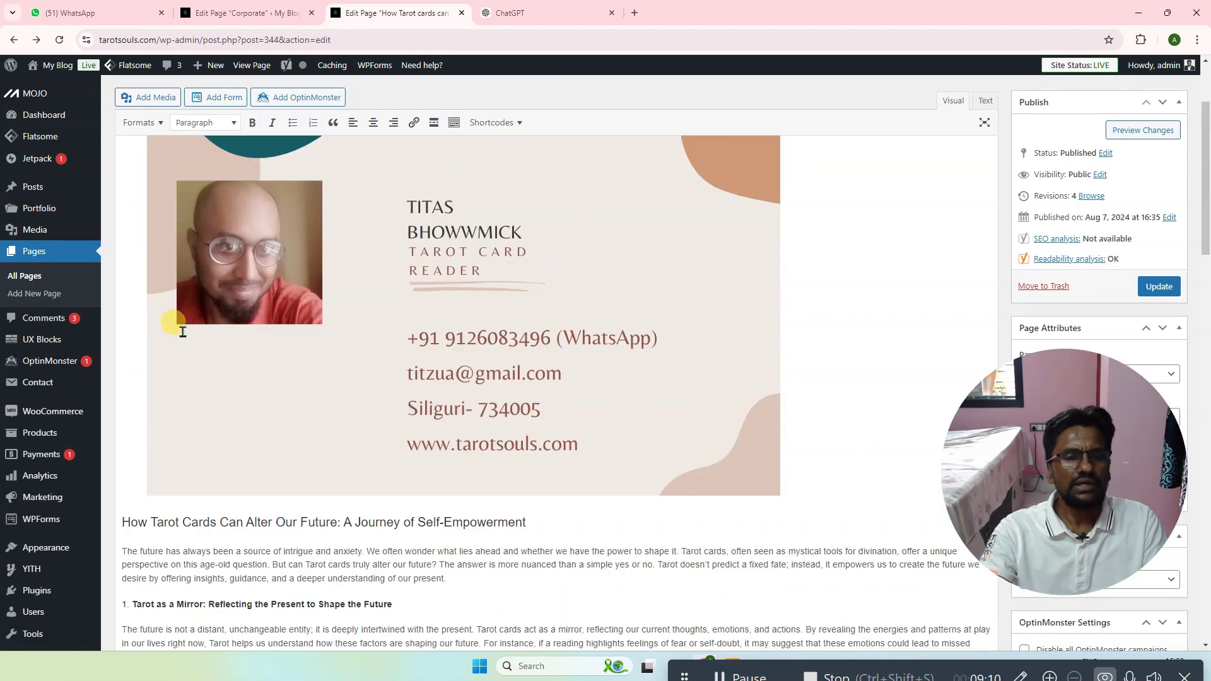
scroll(392, 346, "down", 6)
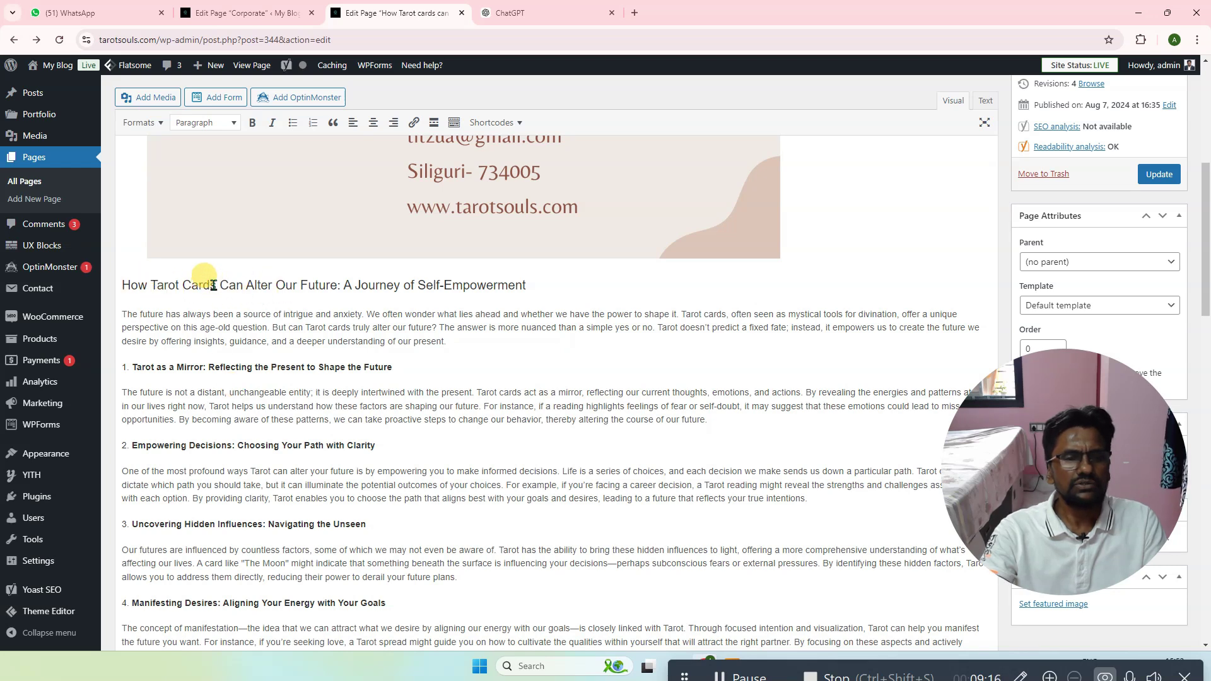
left_click_drag(218, 286, 158, 285)
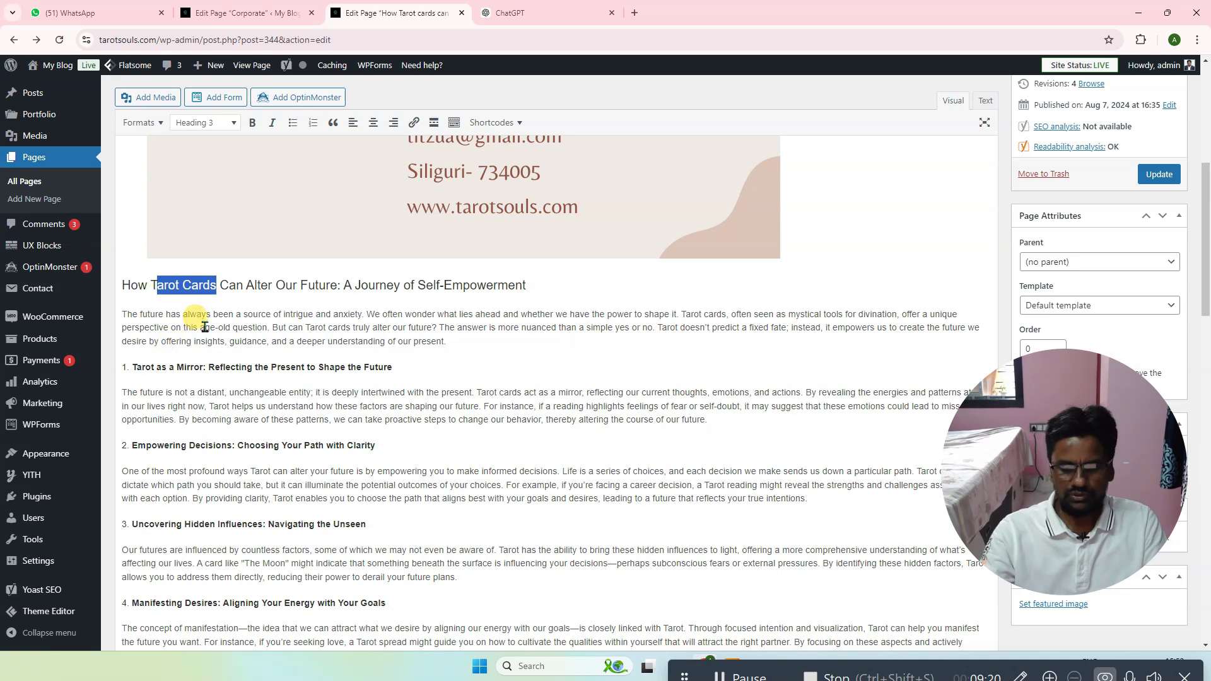
scroll(465, 576, "down", 13)
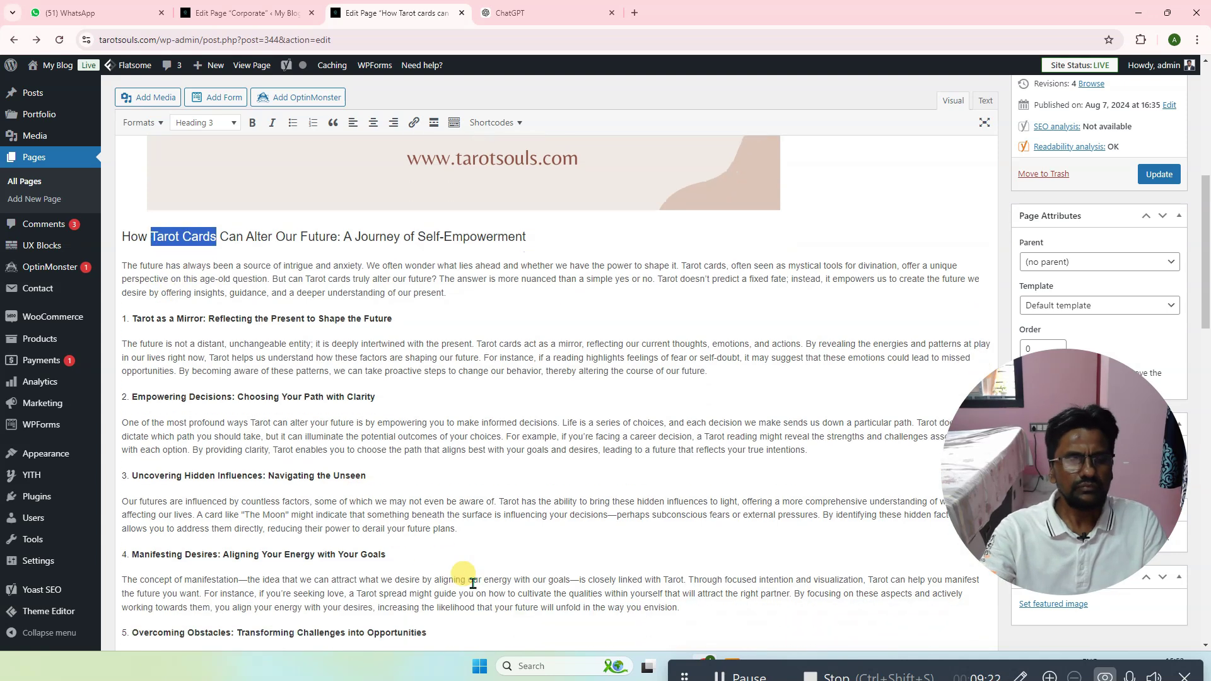
scroll(216, 387, "up", 1)
left_click(242, 359)
type("Tarot Cards")
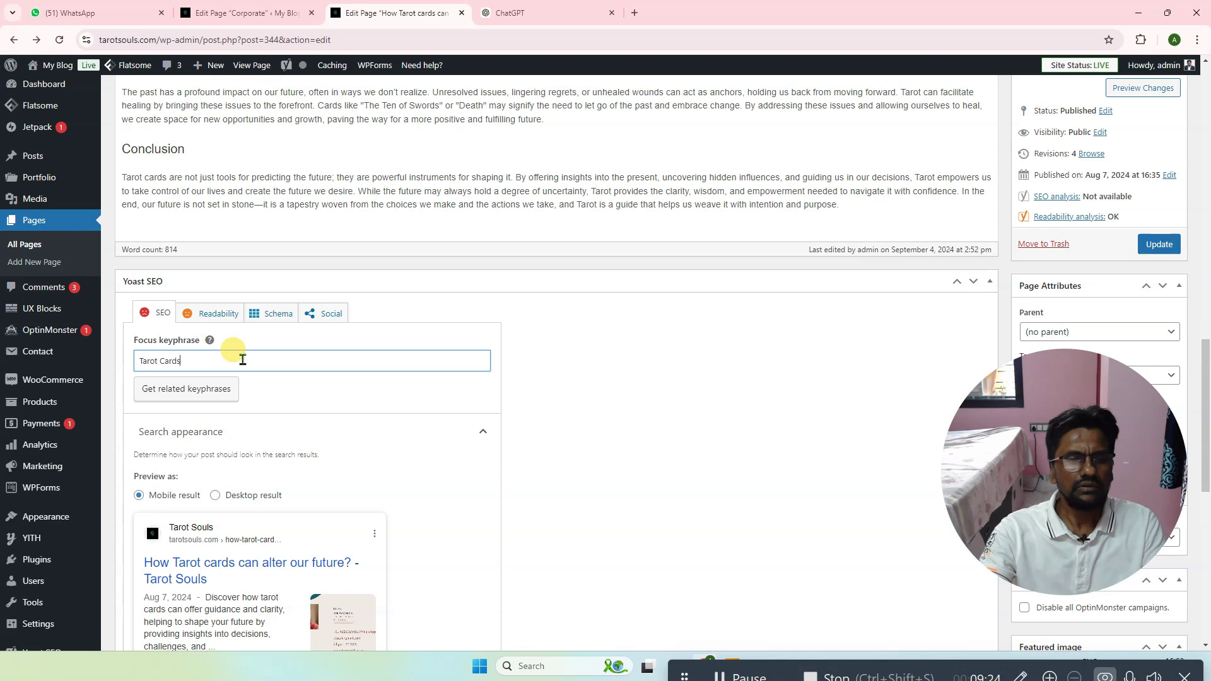
left_click(227, 392)
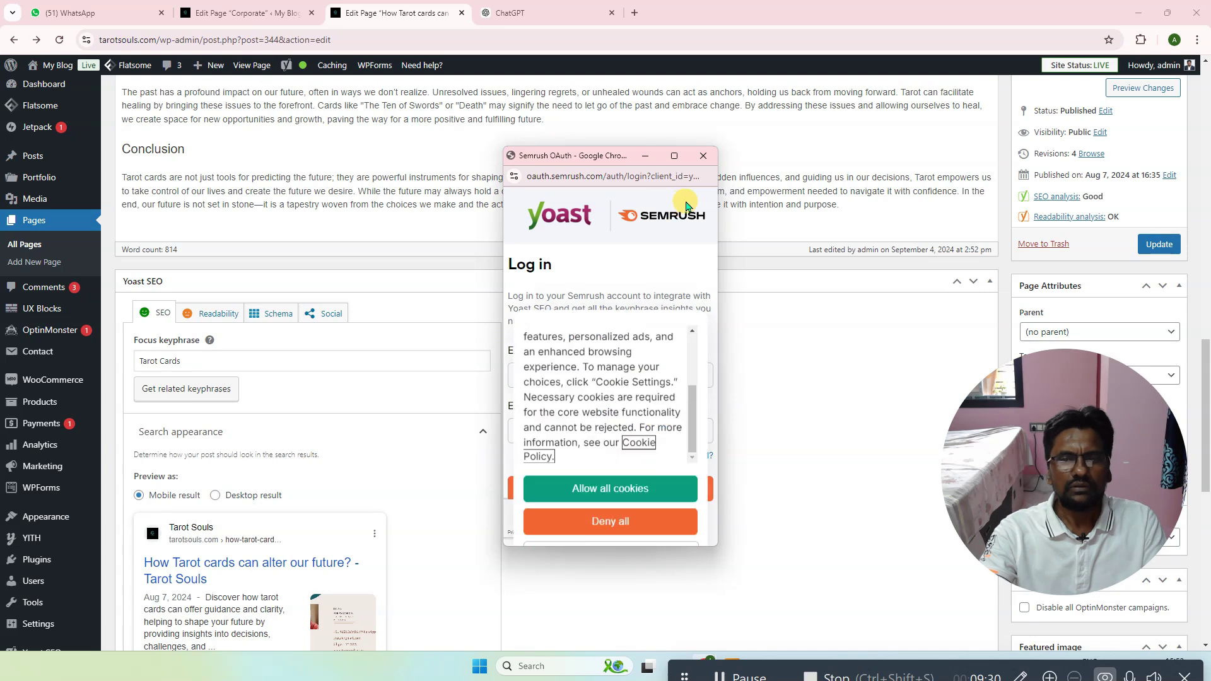
left_click(703, 155)
- Review the completed Yoast search appearance settings and update the published page
scroll(349, 470, "down", 3)
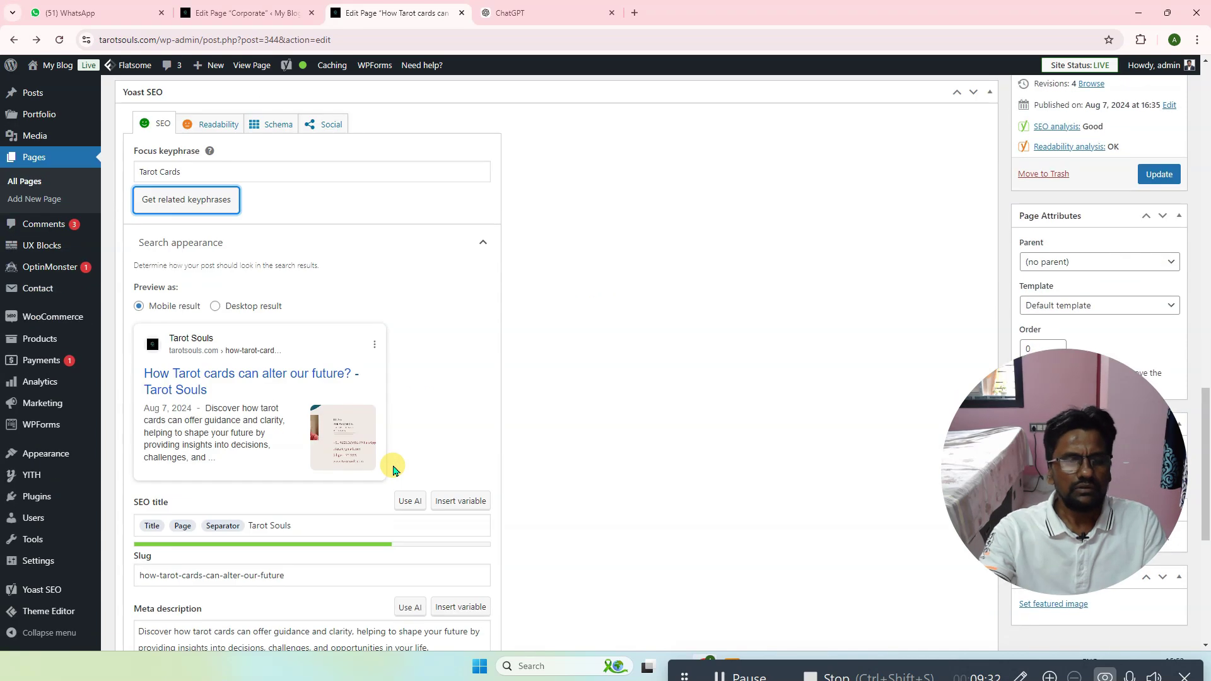
scroll(372, 485, "down", 6)
scroll(366, 520, "up", 15)
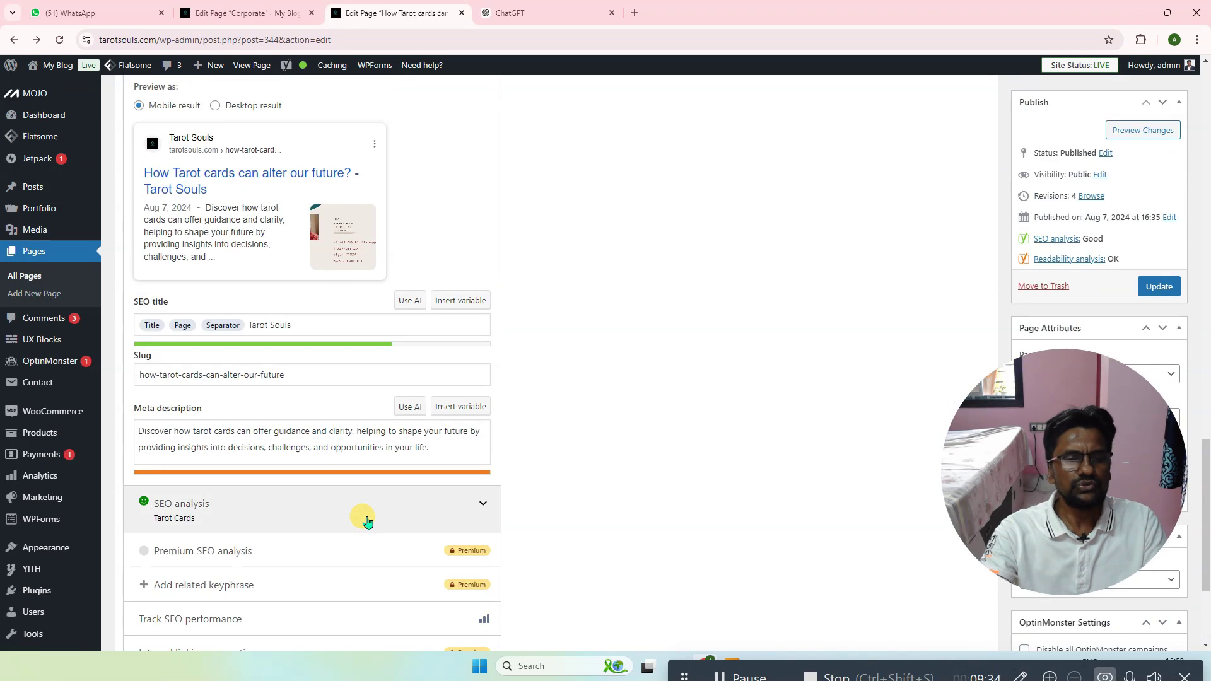
scroll(346, 518, "up", 2)
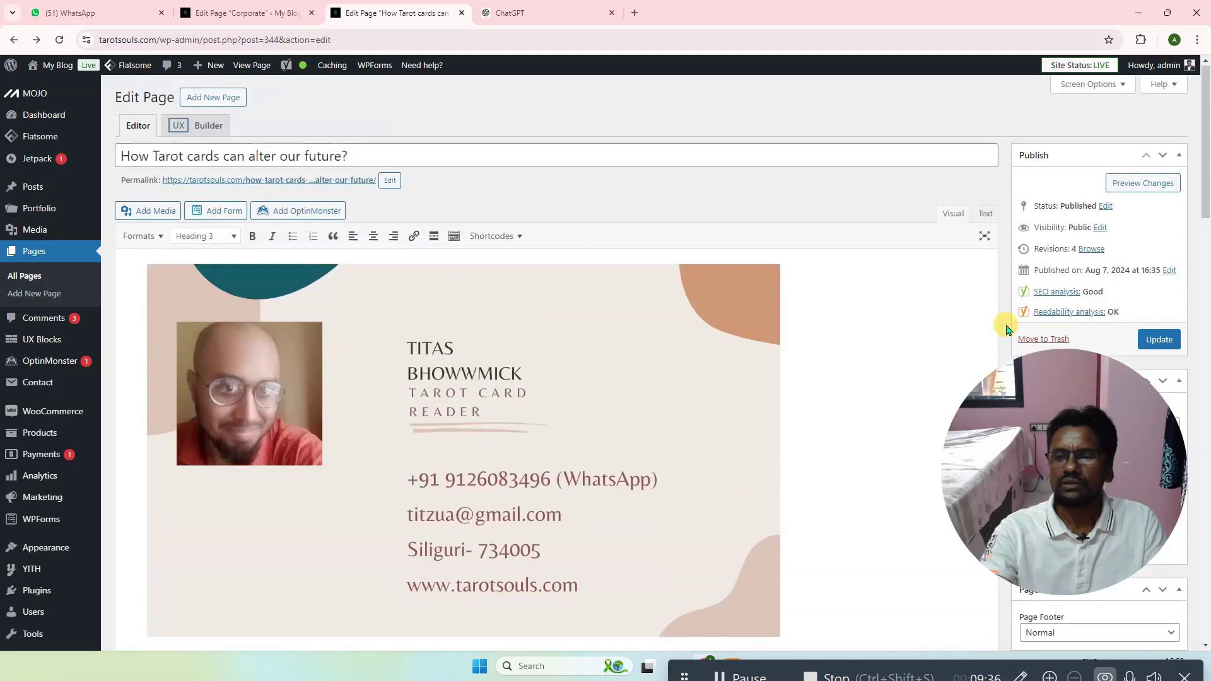
left_click(1159, 340)
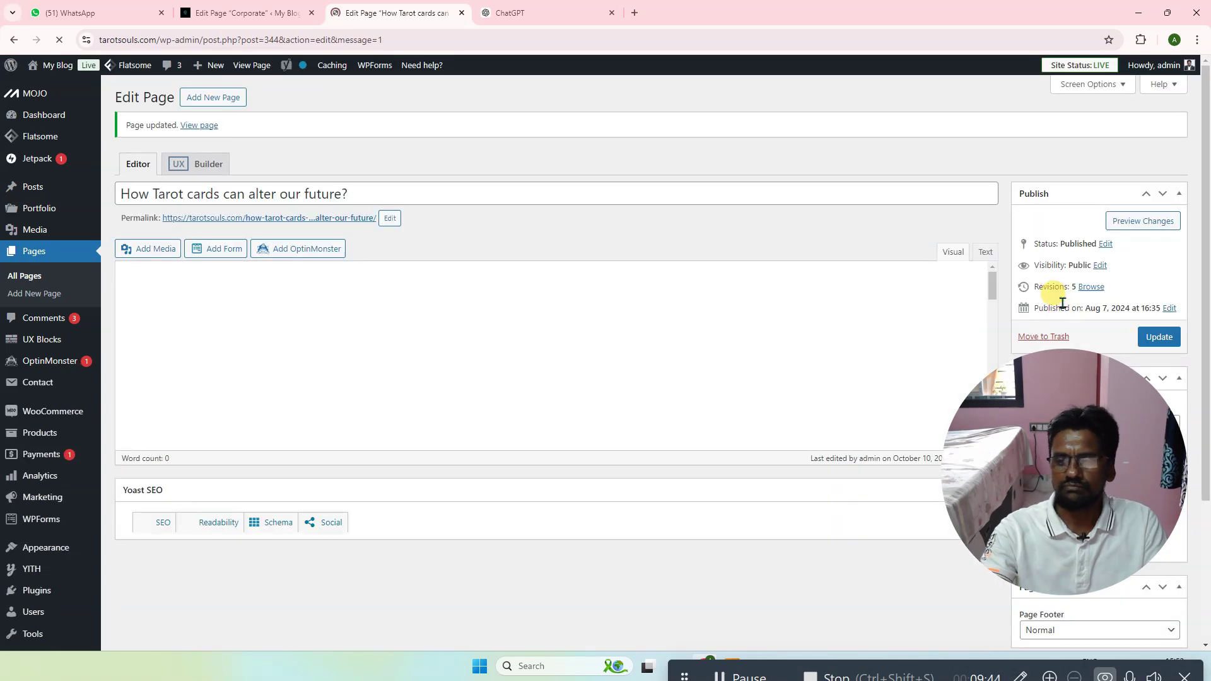
- Review the updated page's content and Yoast scores, then open the SEO analysis to examine its problems and suggested improvements
scroll(788, 394, "down", 2)
scroll(814, 398, "down", 3)
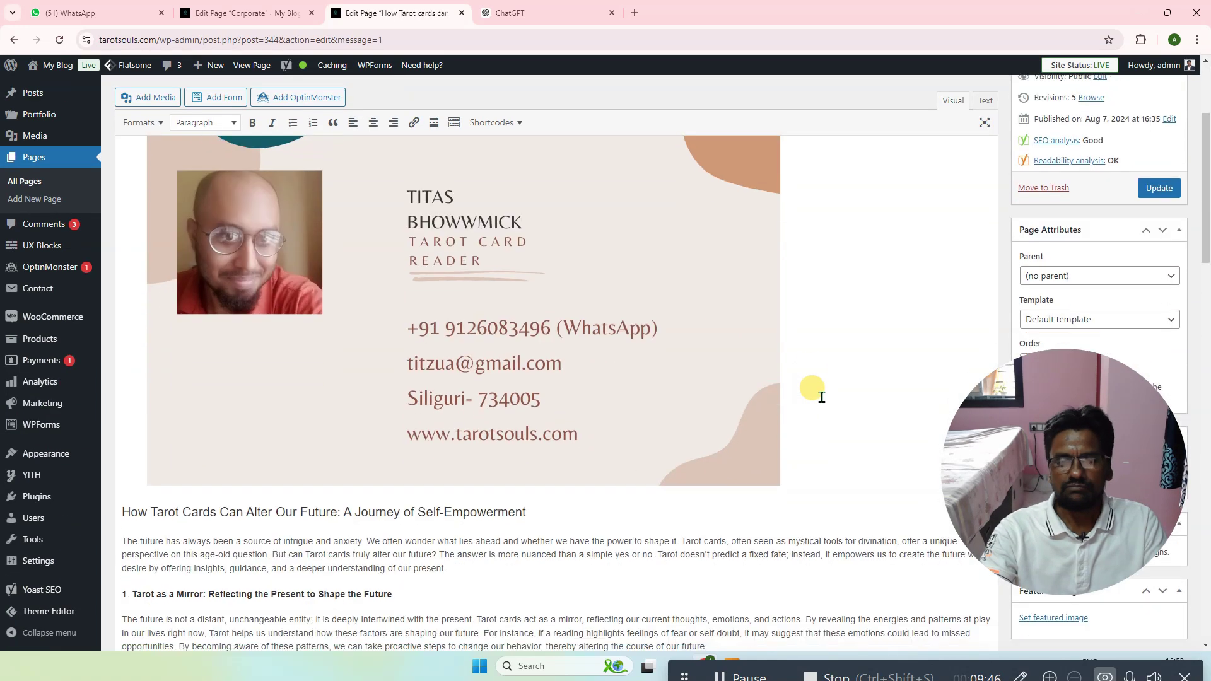
left_click(491, 429)
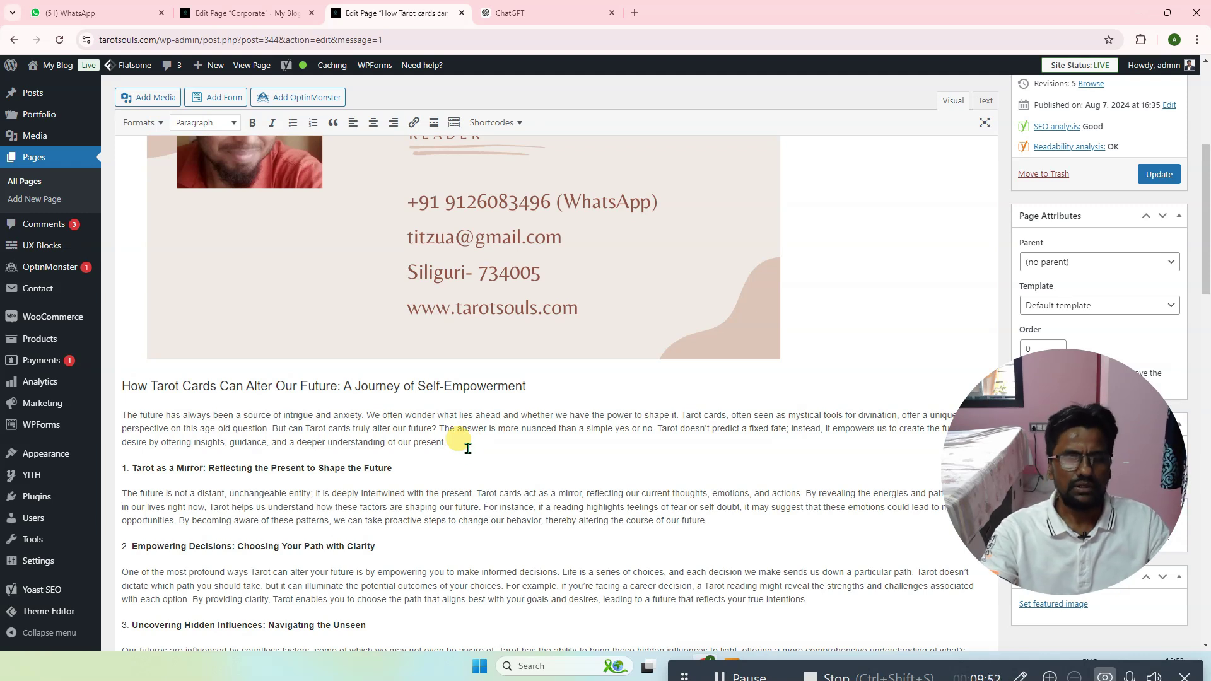
scroll(468, 447, "down", 10)
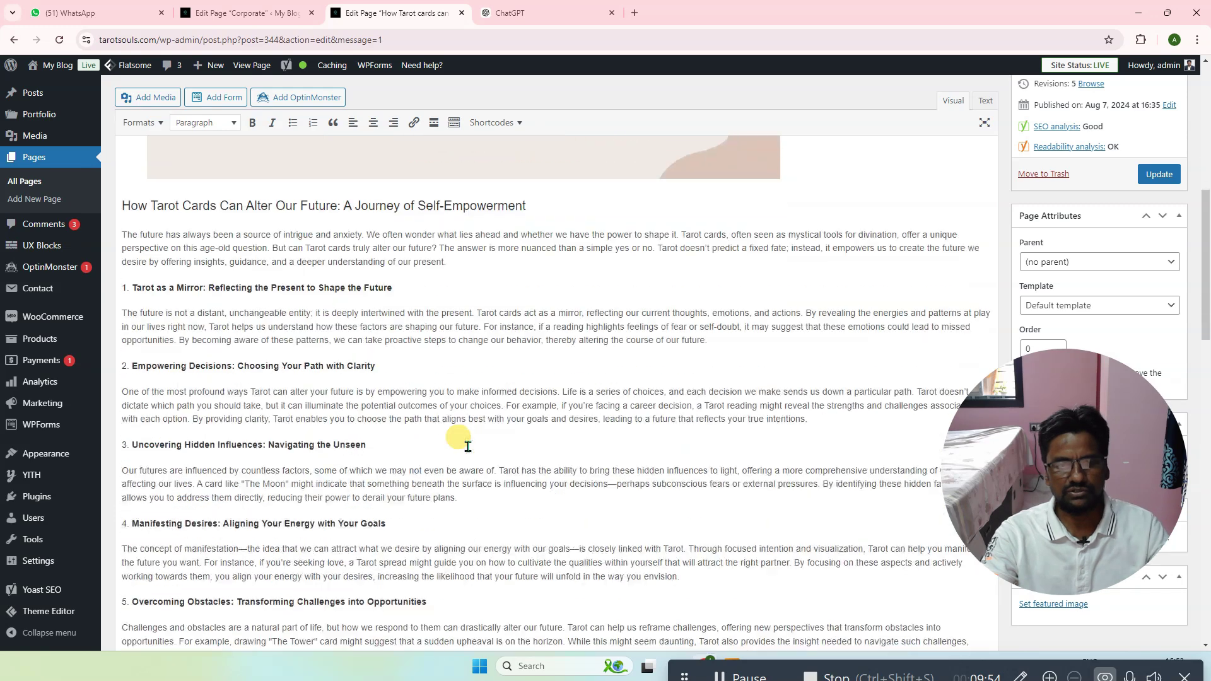
scroll(470, 452, "up", 3)
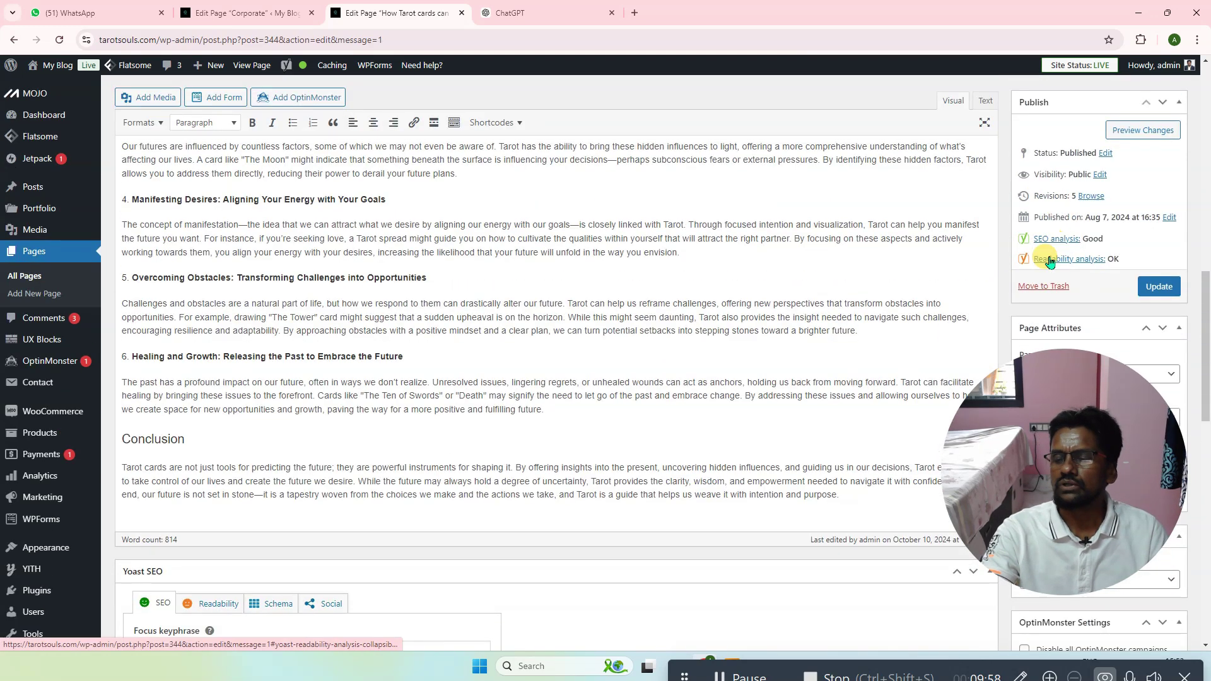
scroll(496, 389, "down", 8)
scroll(495, 386, "down", 5)
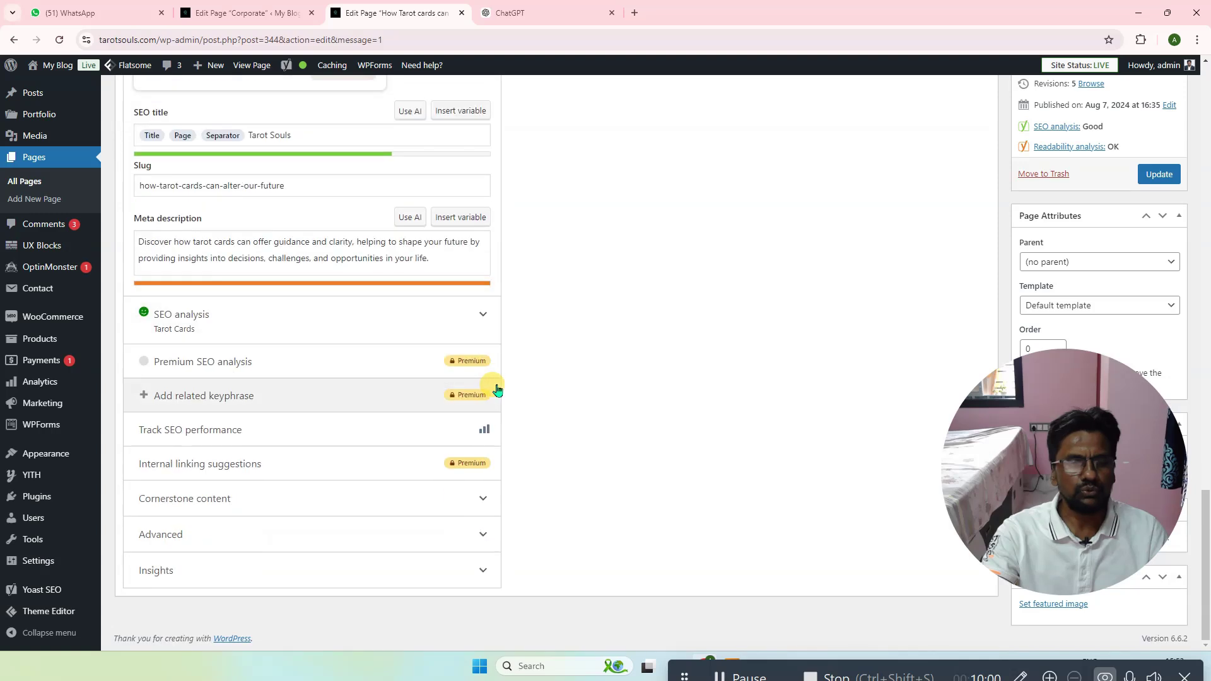
scroll(486, 382, "up", 8)
left_click(1062, 239)
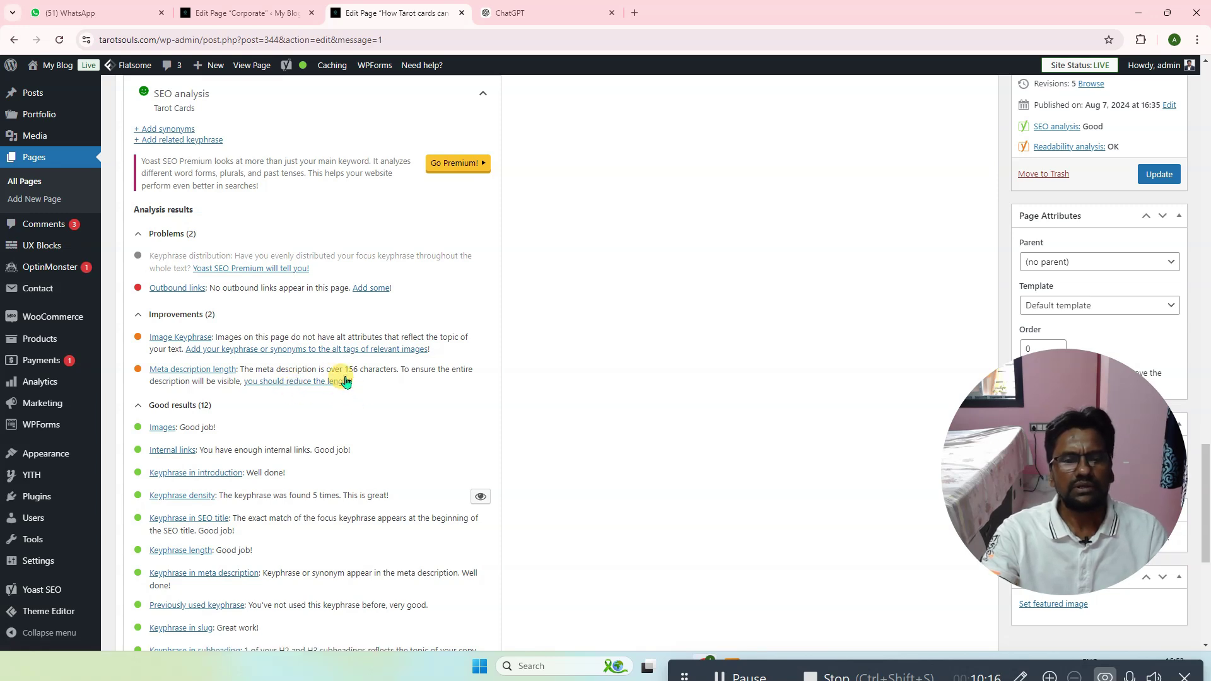
left_click(382, 369)
- Try extending the meta description with filler text as a length test, then remove the filler
scroll(406, 401, "up", 5)
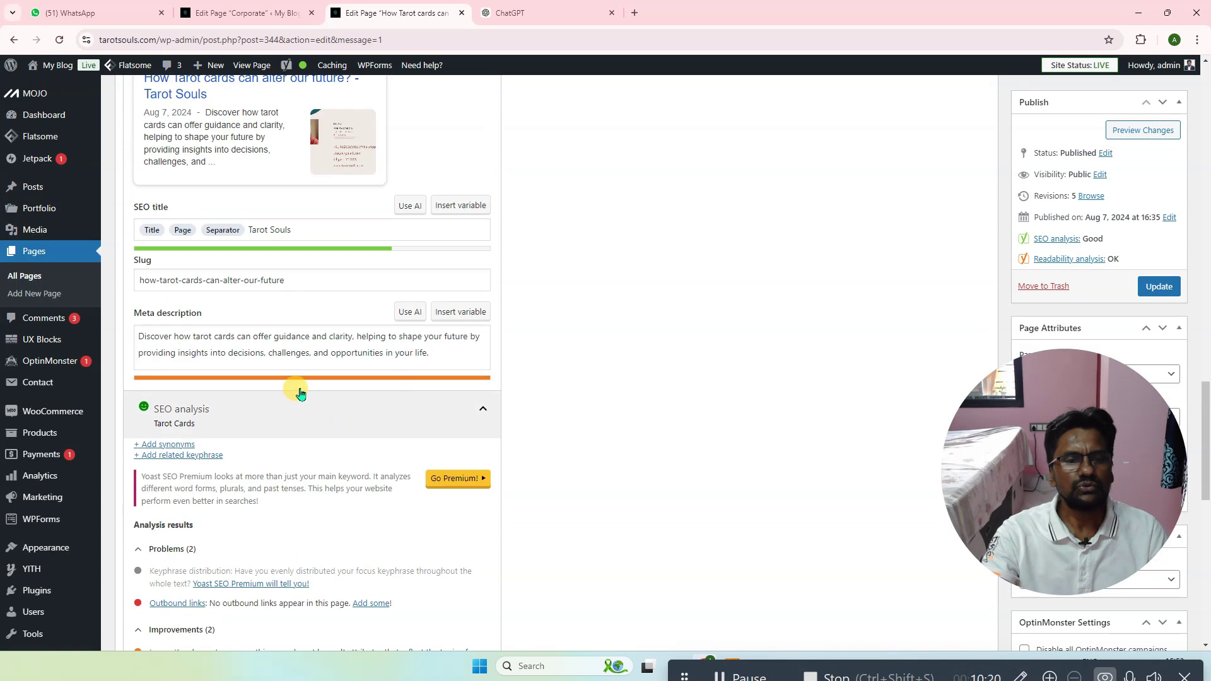
left_click(441, 353)
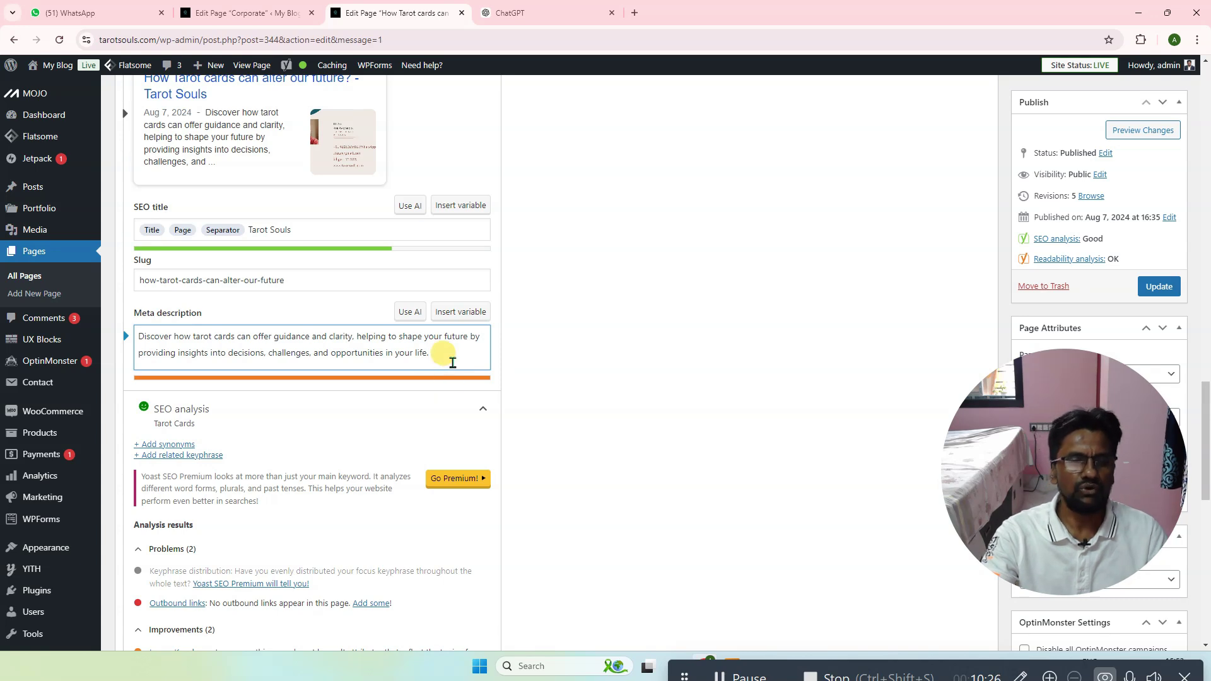
type("dfgf dfgfdg")
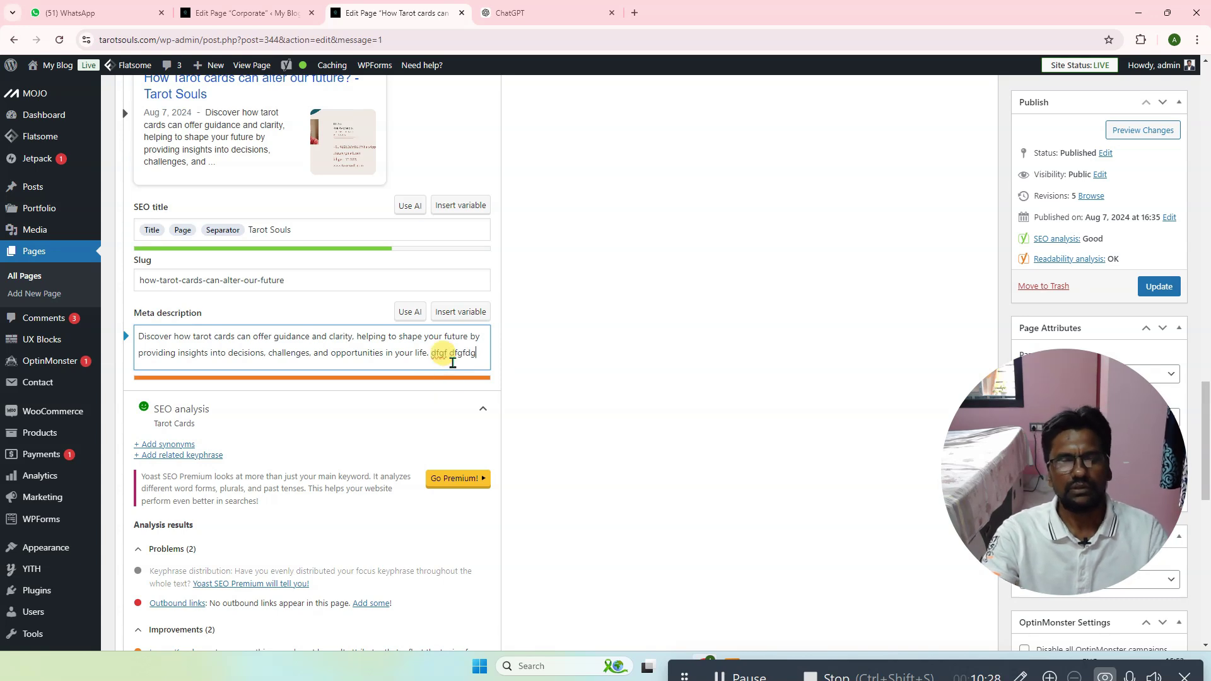
type("dfgfg gfgdfgdfgdfgfdg")
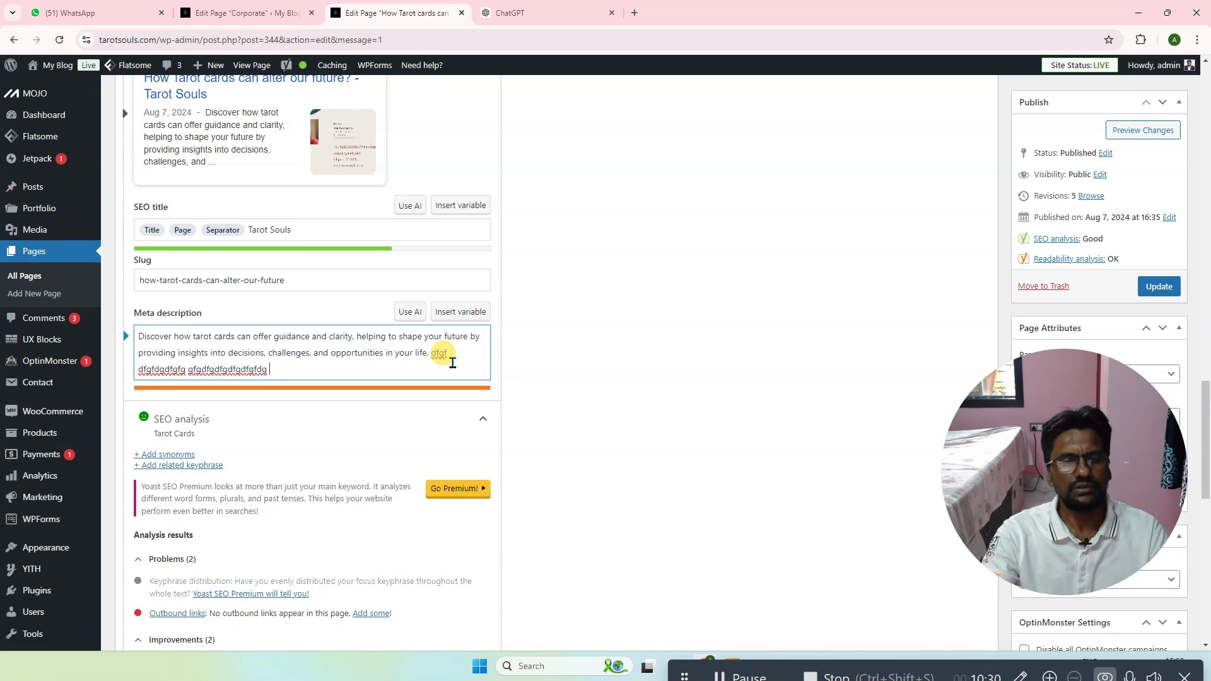
type(" sdfg")
left_click(500, 372)
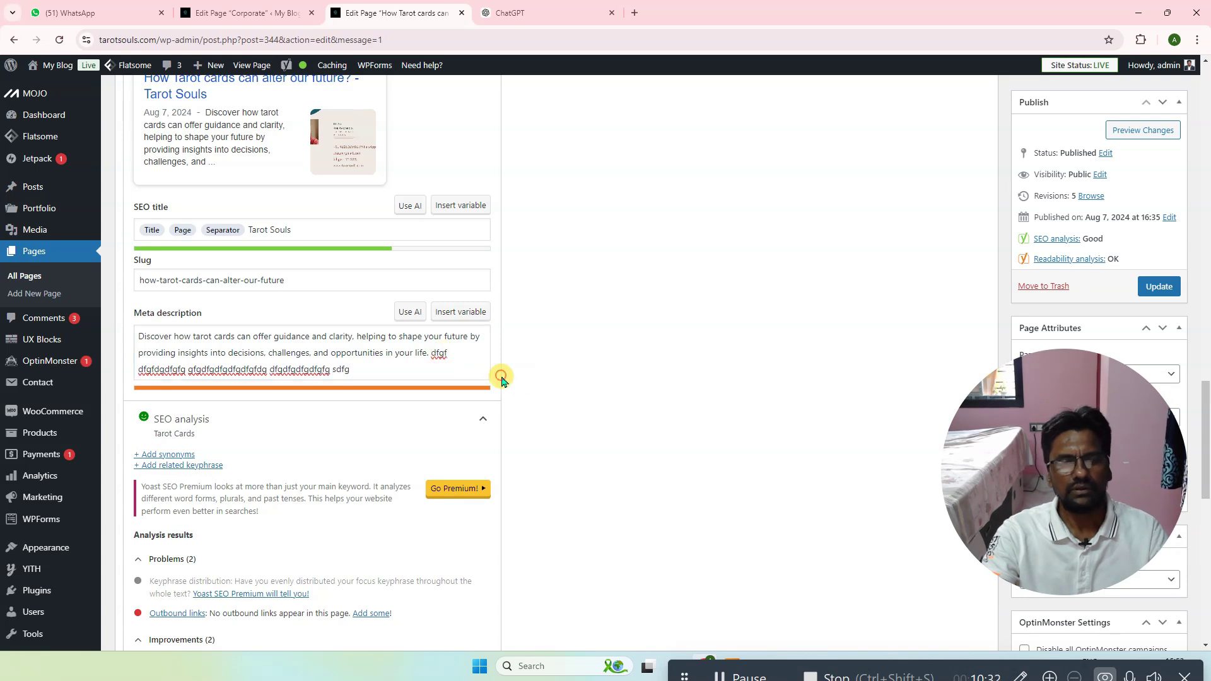
left_click(382, 370)
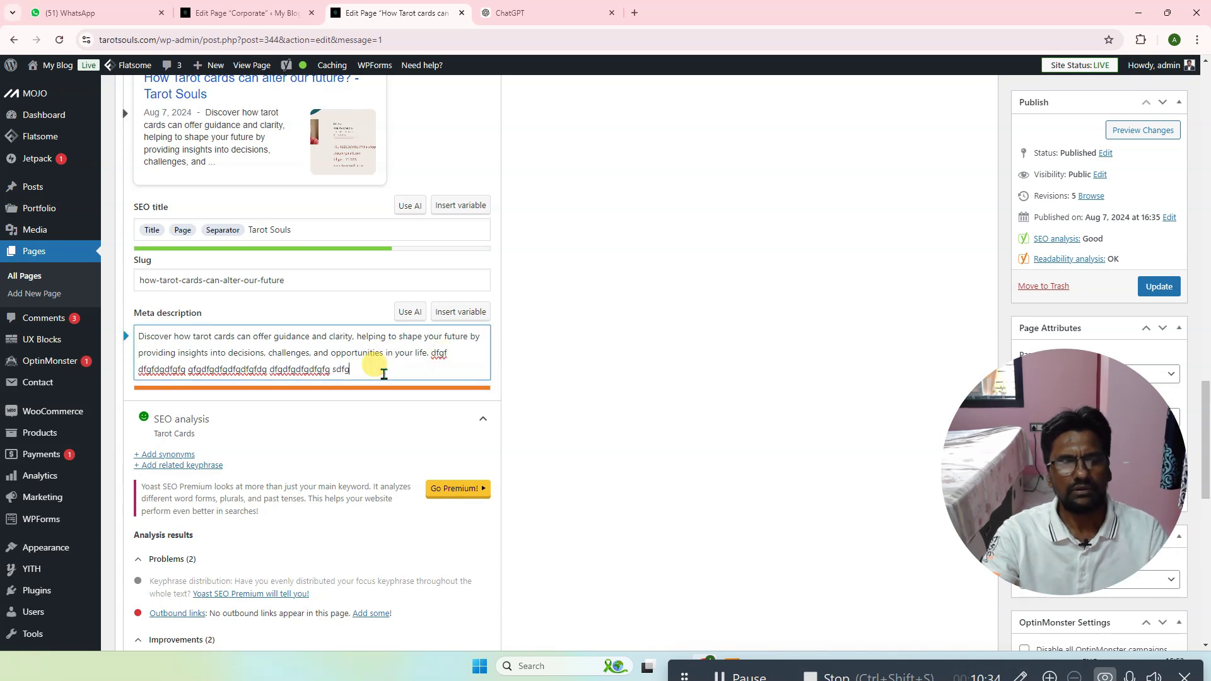
left_click_drag(428, 353, 454, 374)
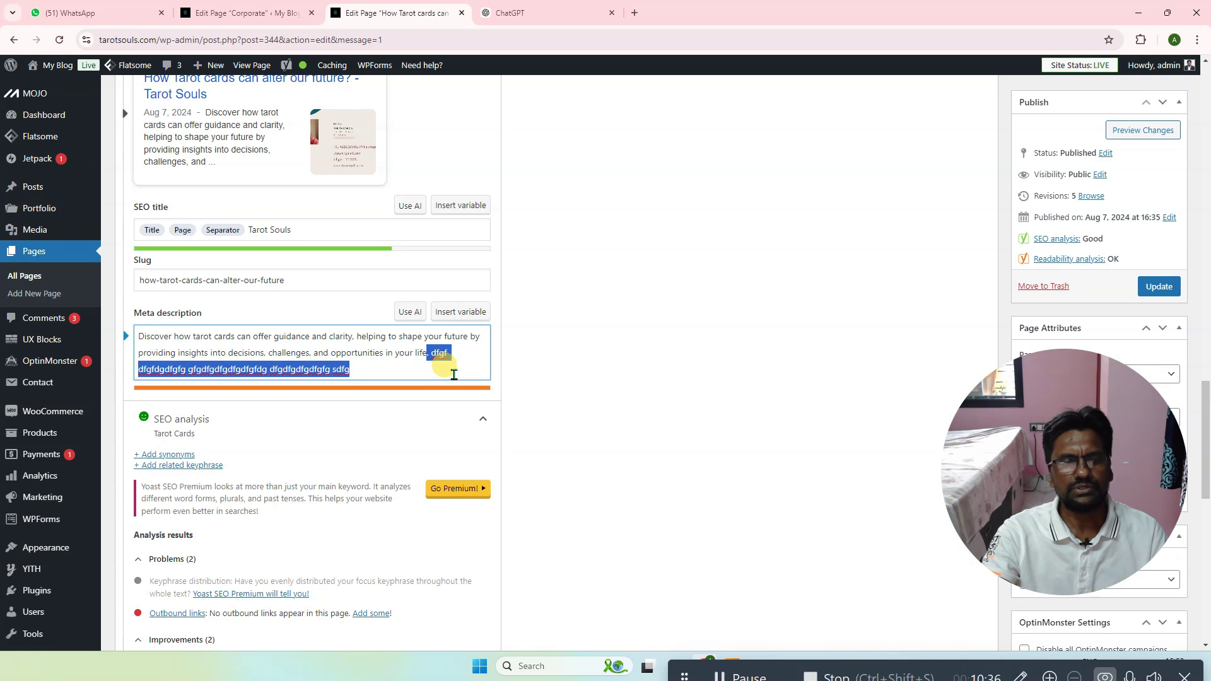
key("BackSpace")
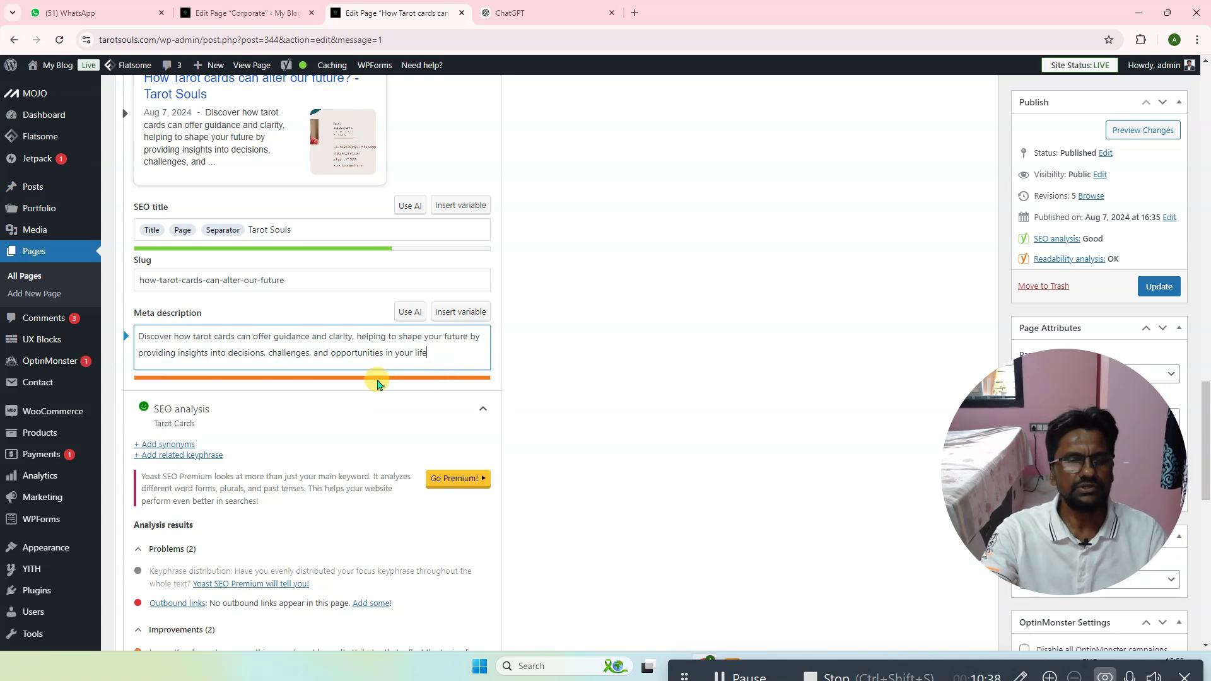
- Try cutting "challenges, and opportunities in your life" from the meta description, then undo the deletion
left_click_drag(270, 353, 437, 357)
key("BackSpace")
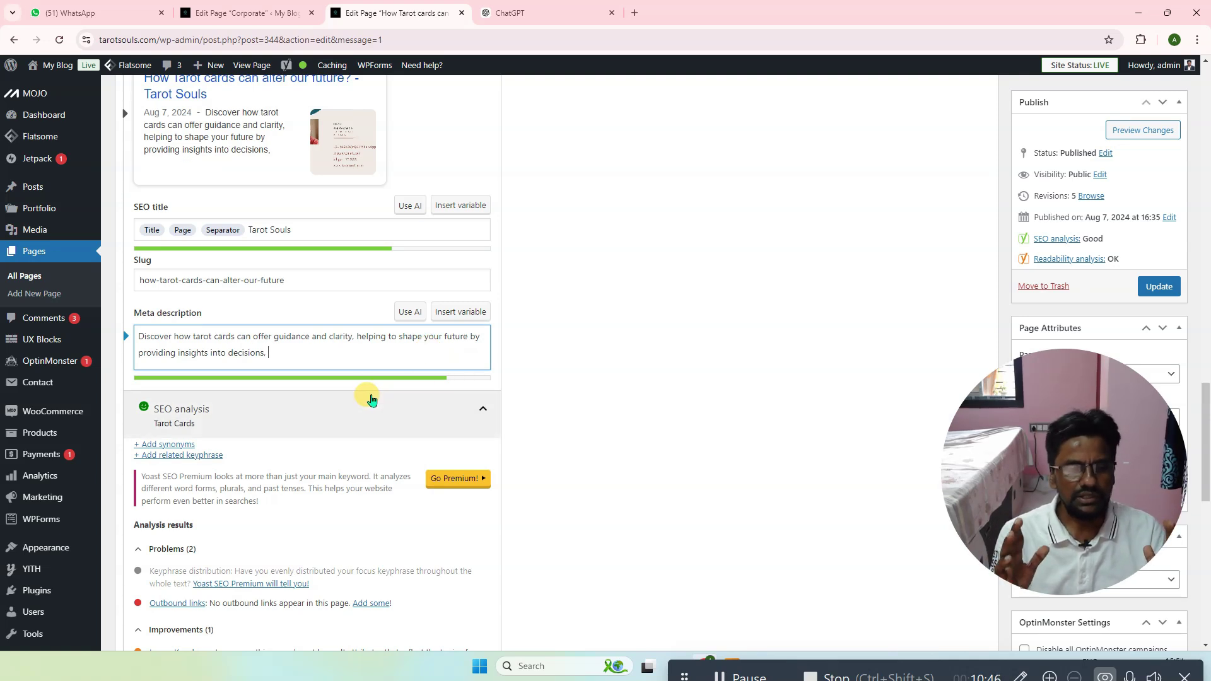
key("ctrl+z")
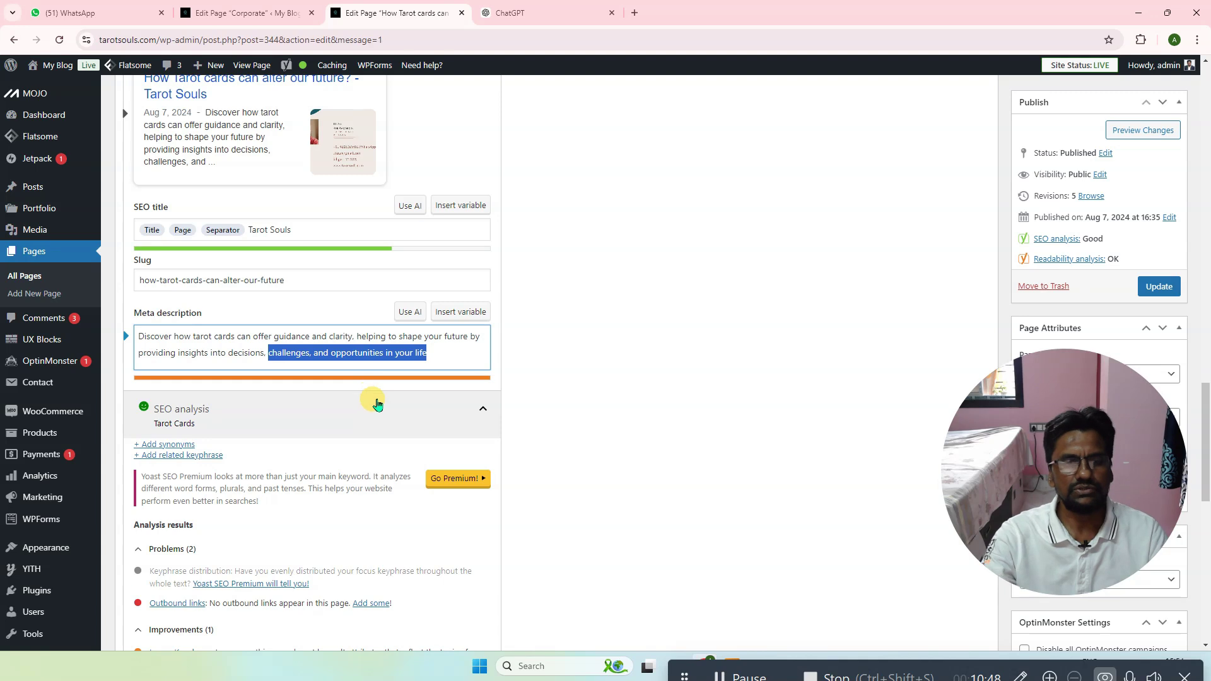
- Examine the SEO analysis results for problems, improvements and good results, including the meta description length and keyphrase checks
scroll(392, 422, "down", 10)
scroll(400, 433, "up", 5)
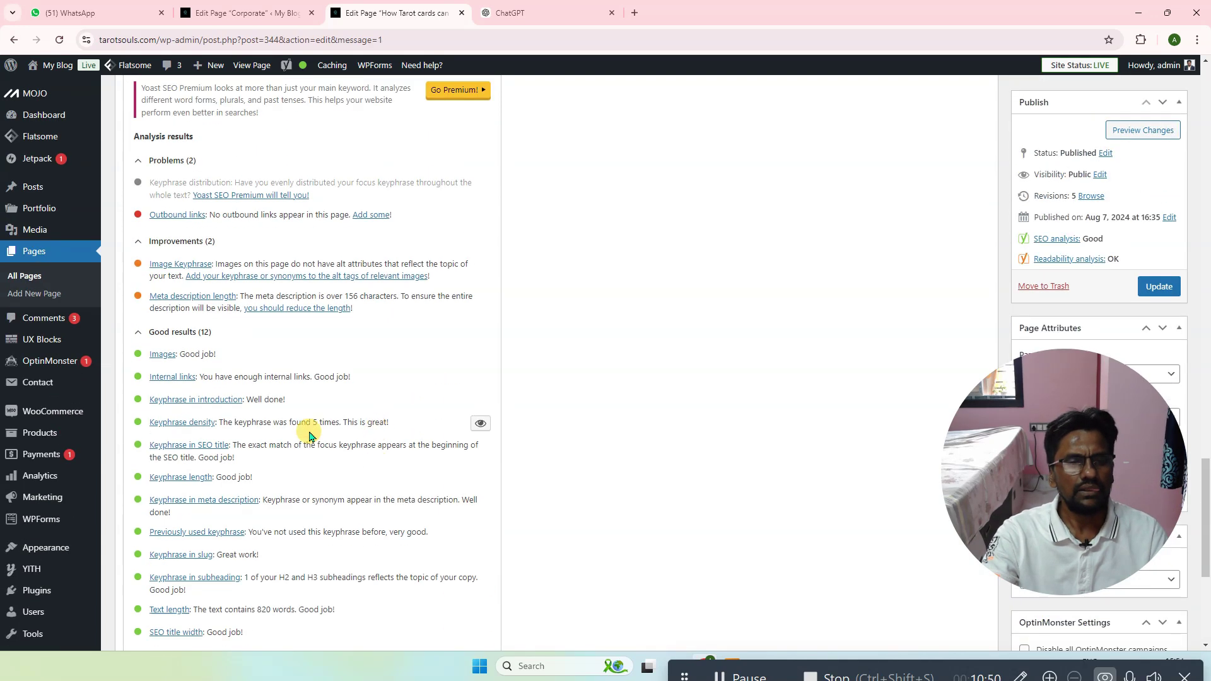
scroll(302, 435, "up", 1)
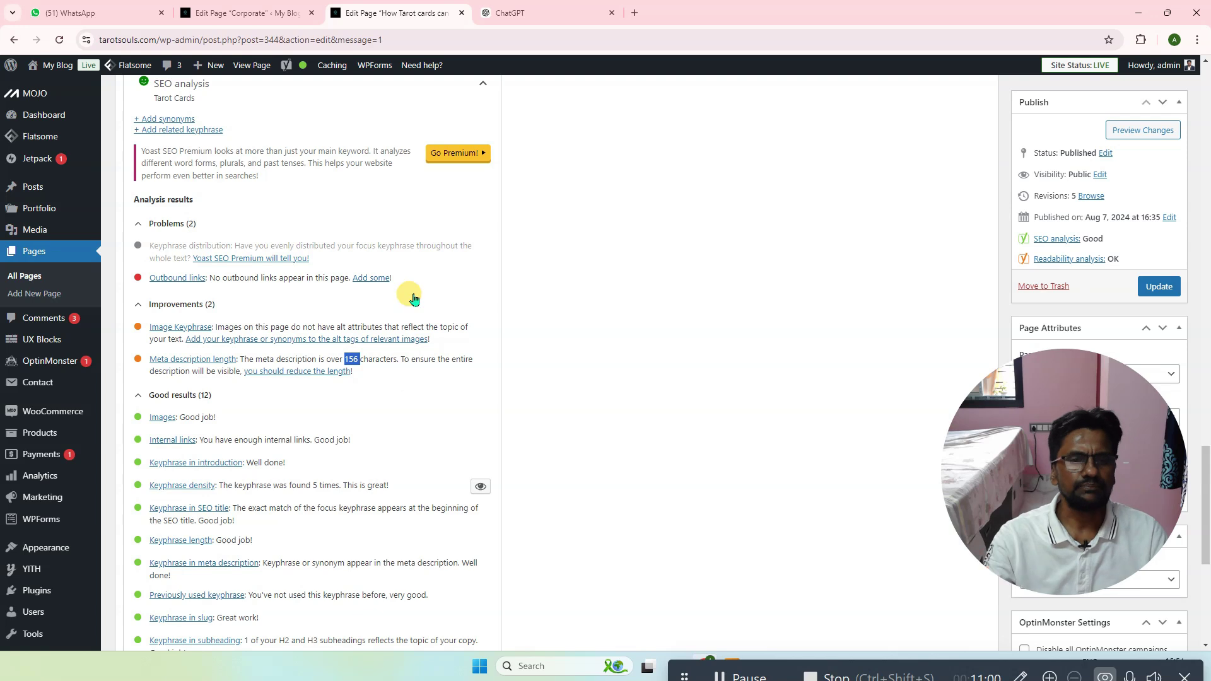
scroll(422, 263, "up", 4)
scroll(425, 353, "down", 3)
scroll(424, 359, "down", 5)
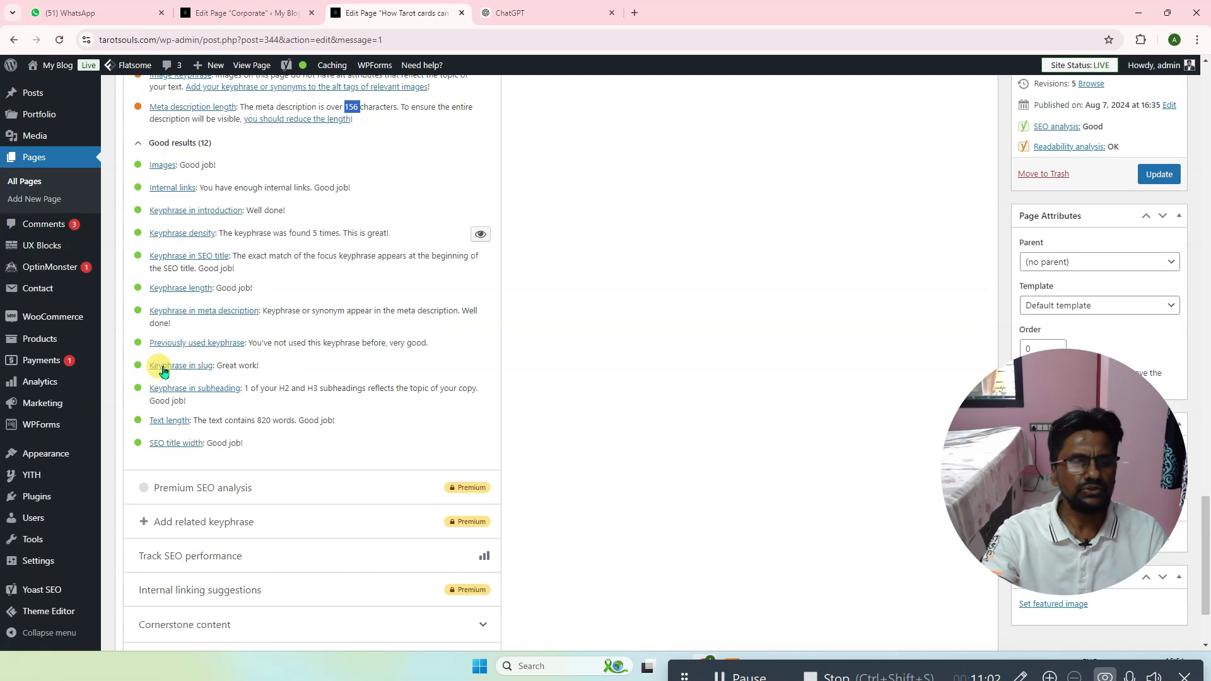
scroll(160, 370, "up", 2)
left_click(128, 286)
scroll(135, 344, "down", 3)
left_click_drag(128, 324, 297, 381)
left_click(309, 383)
scroll(325, 388, "up", 1)
scroll(325, 388, "up", 15)
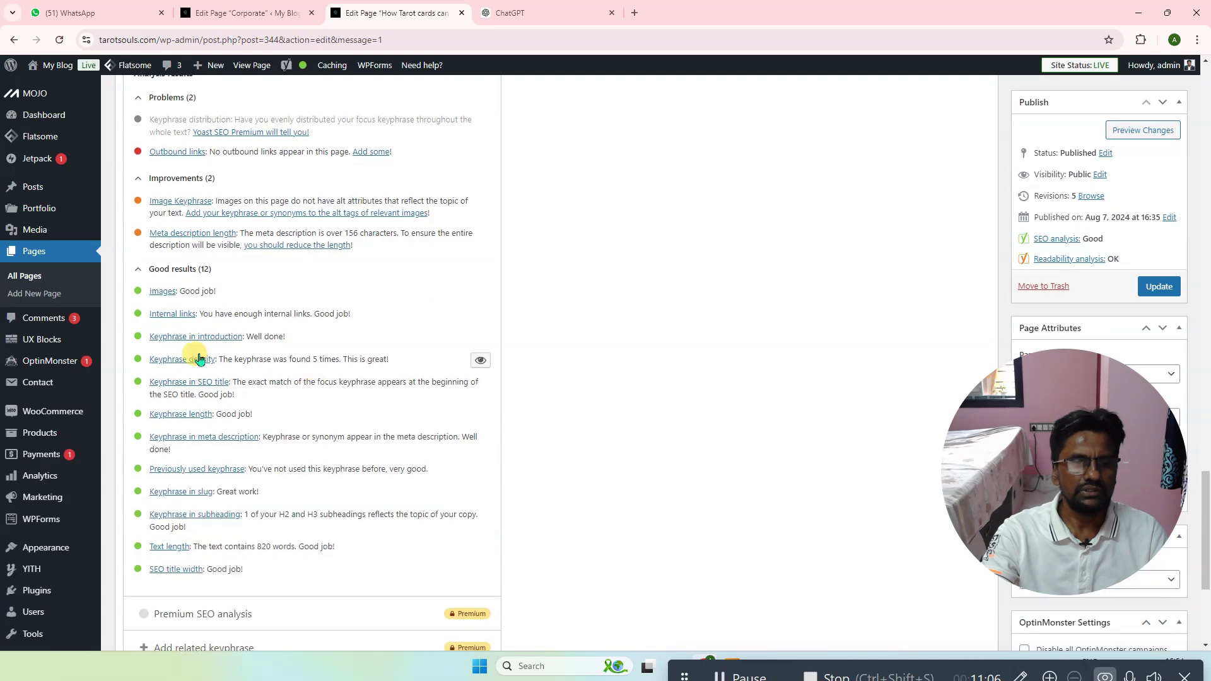
scroll(482, 406, "down", 3)
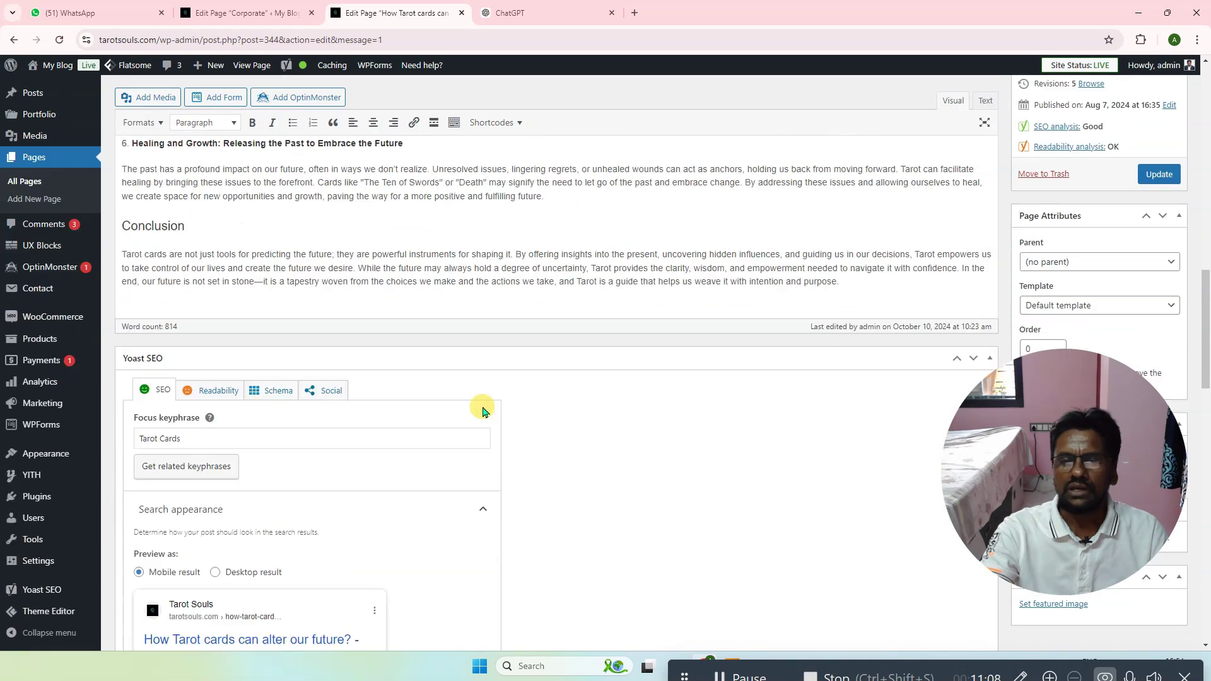
- Look over the tarot cards page content once more and update the published page
scroll(481, 343, "up", 20)
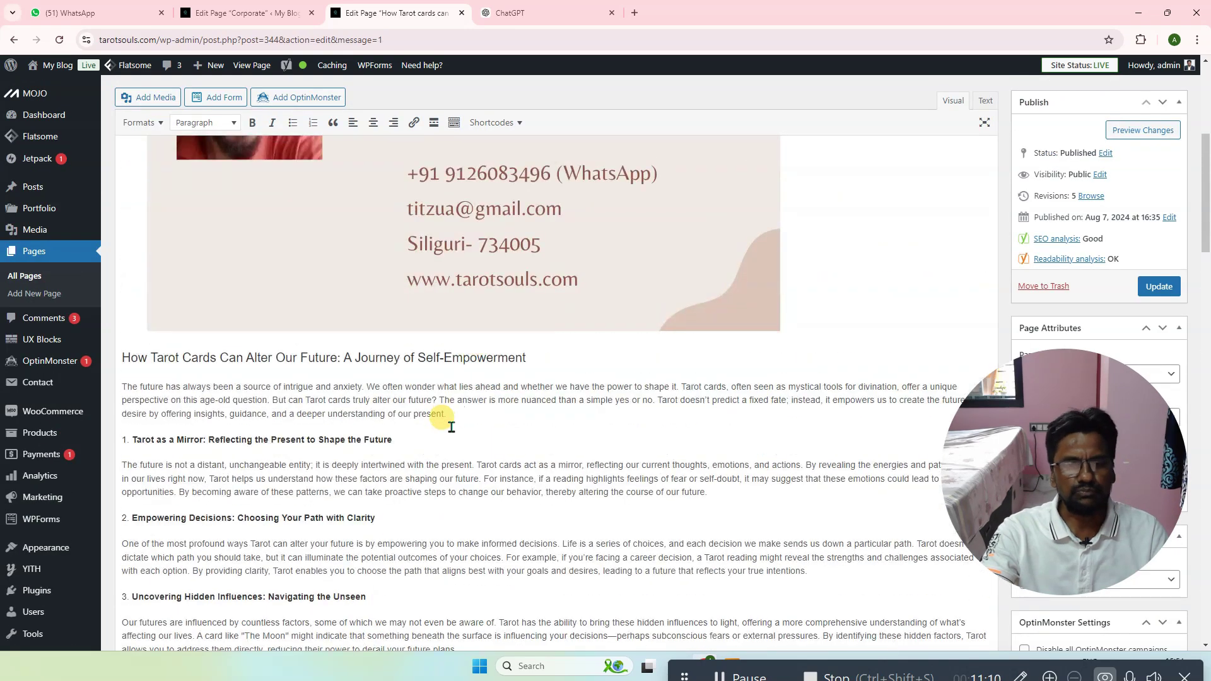
scroll(630, 353, "up", 5)
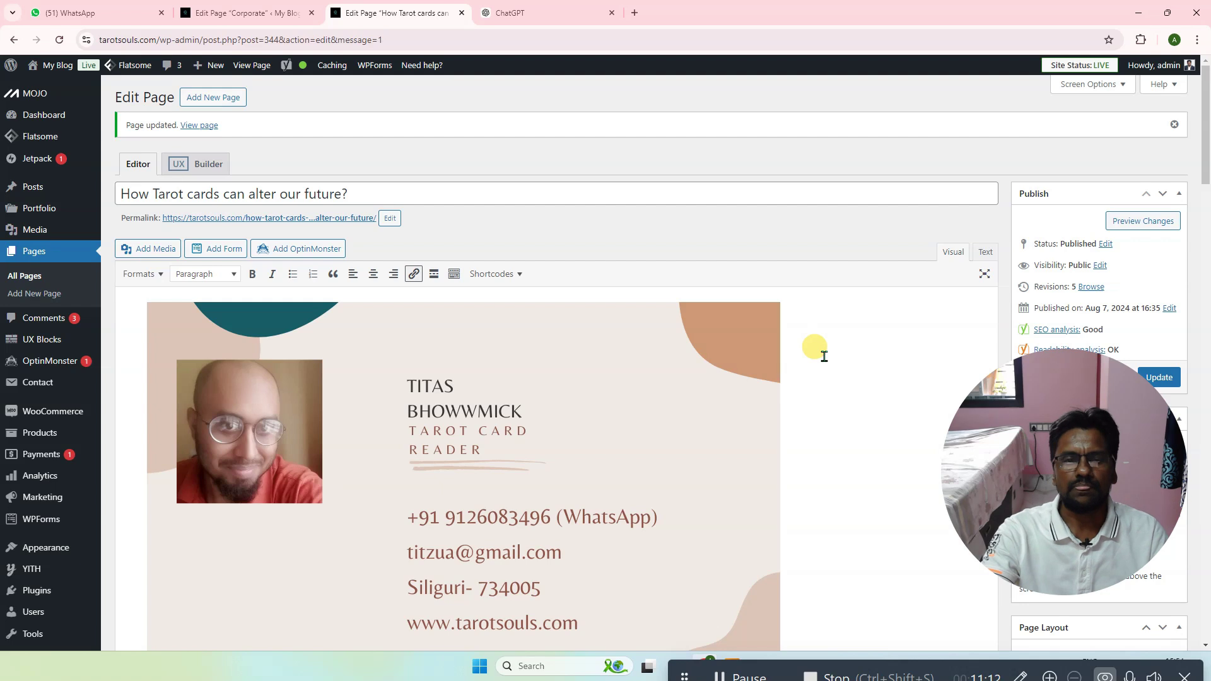
scroll(823, 357, "down", 4)
left_click(1161, 173)
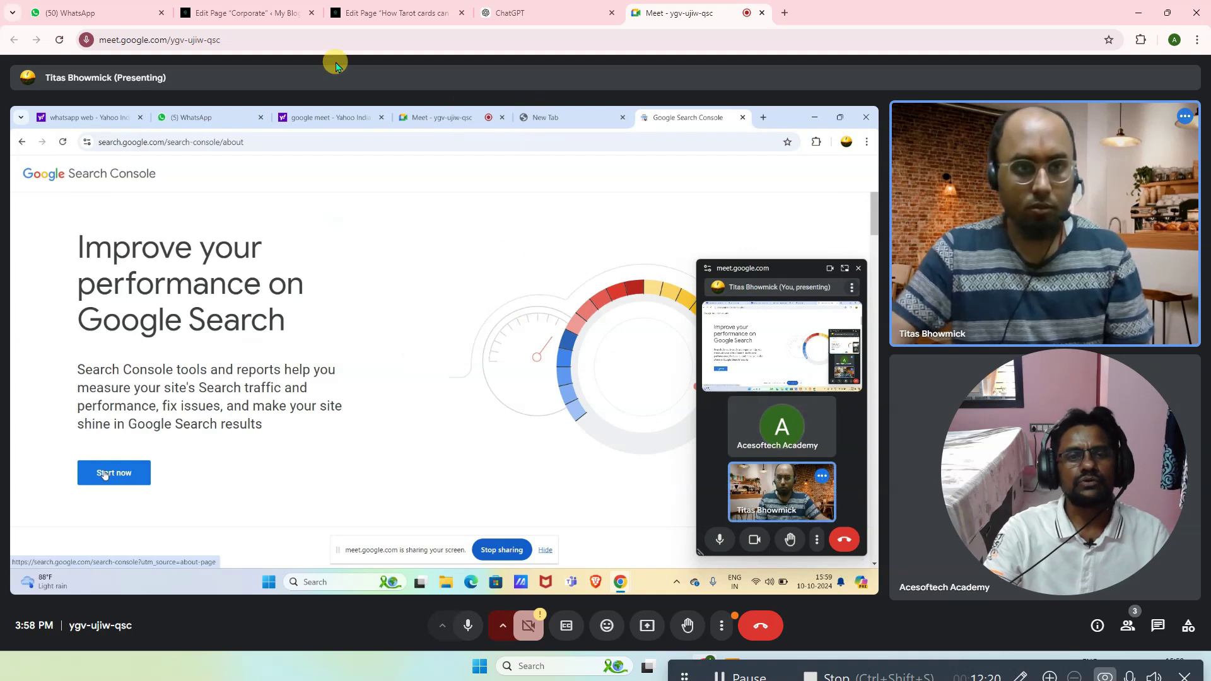
- Return from the Google Meet call to the WordPress page editor and open the Yoast SEO settings
left_click(397, 14)
scroll(76, 425, "down", 3)
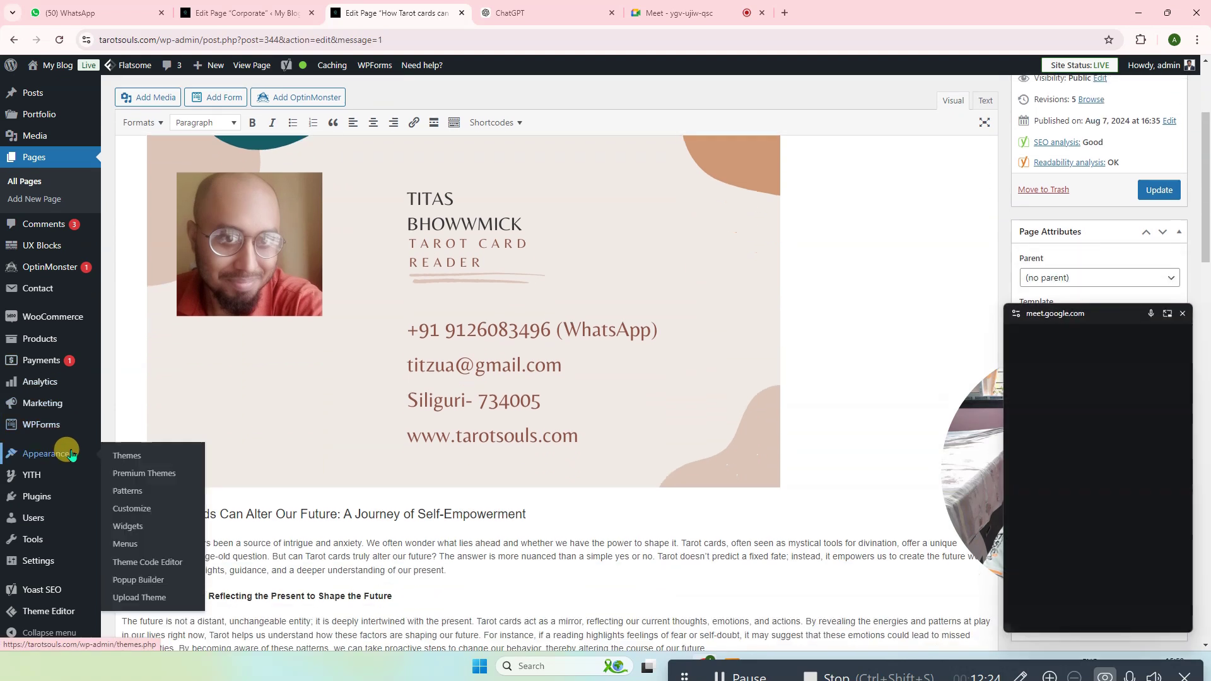
mouse_move(52, 533)
mouse_move(63, 586)
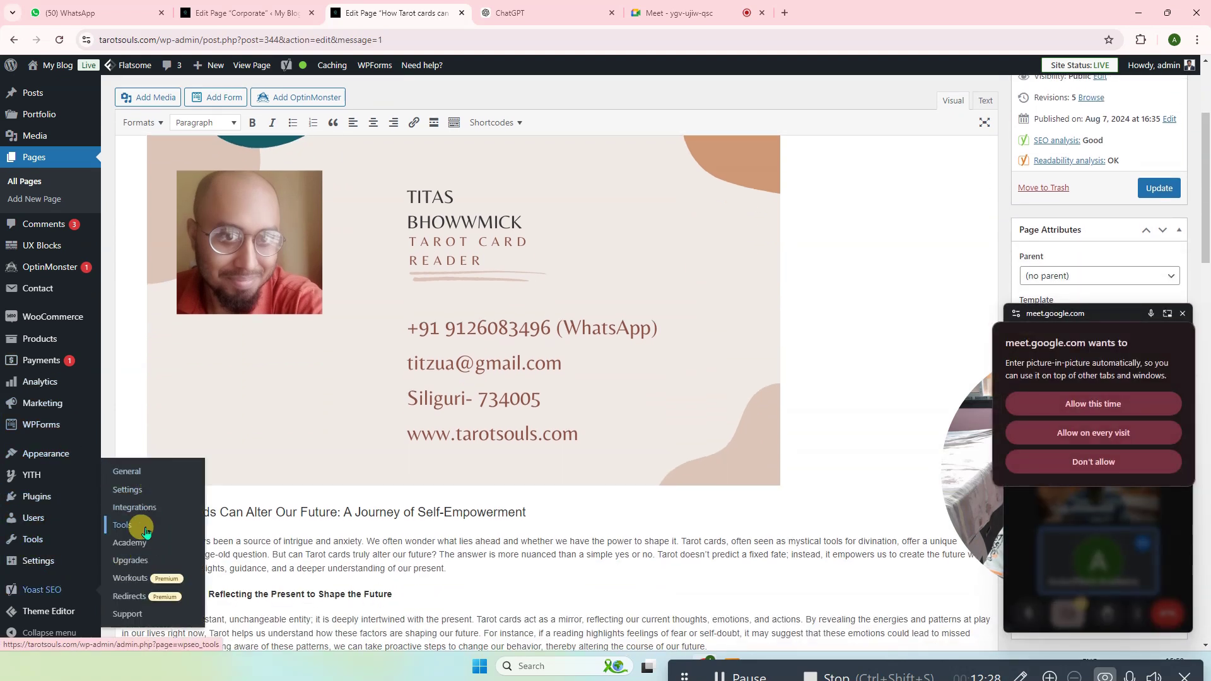
left_click(151, 491)
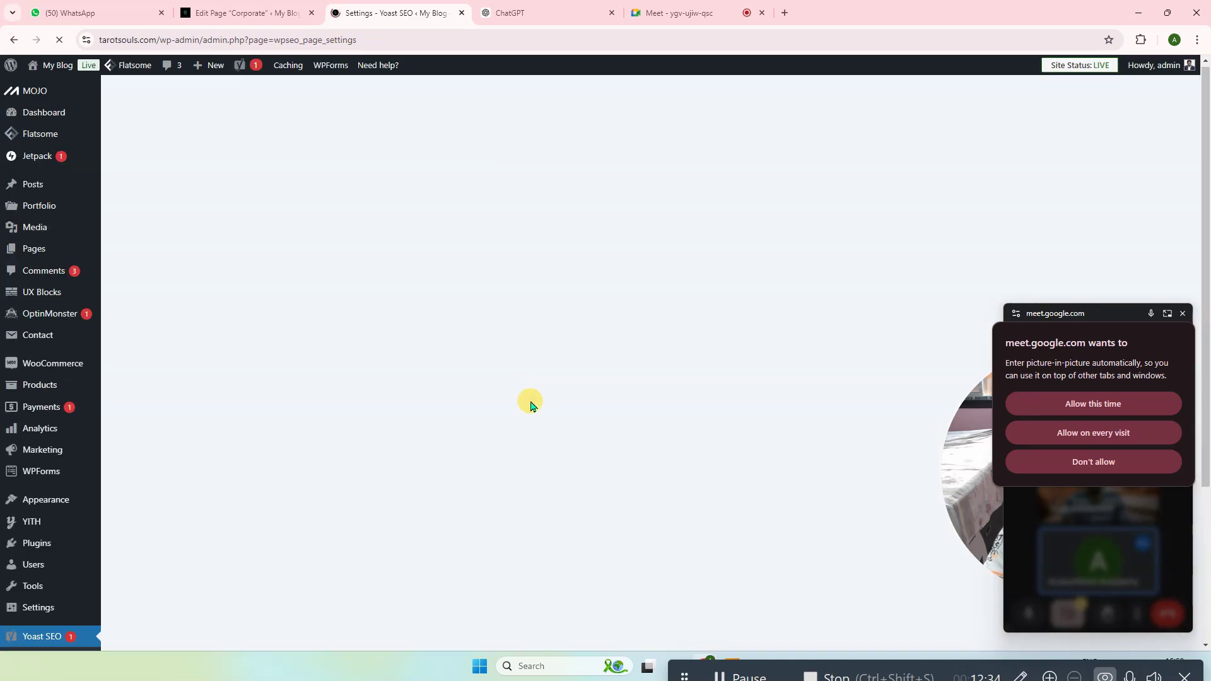
- Find the XML sitemaps feature among the Yoast site features and view the XML sitemap
scroll(533, 406, "down", 2)
scroll(533, 407, "down", 6)
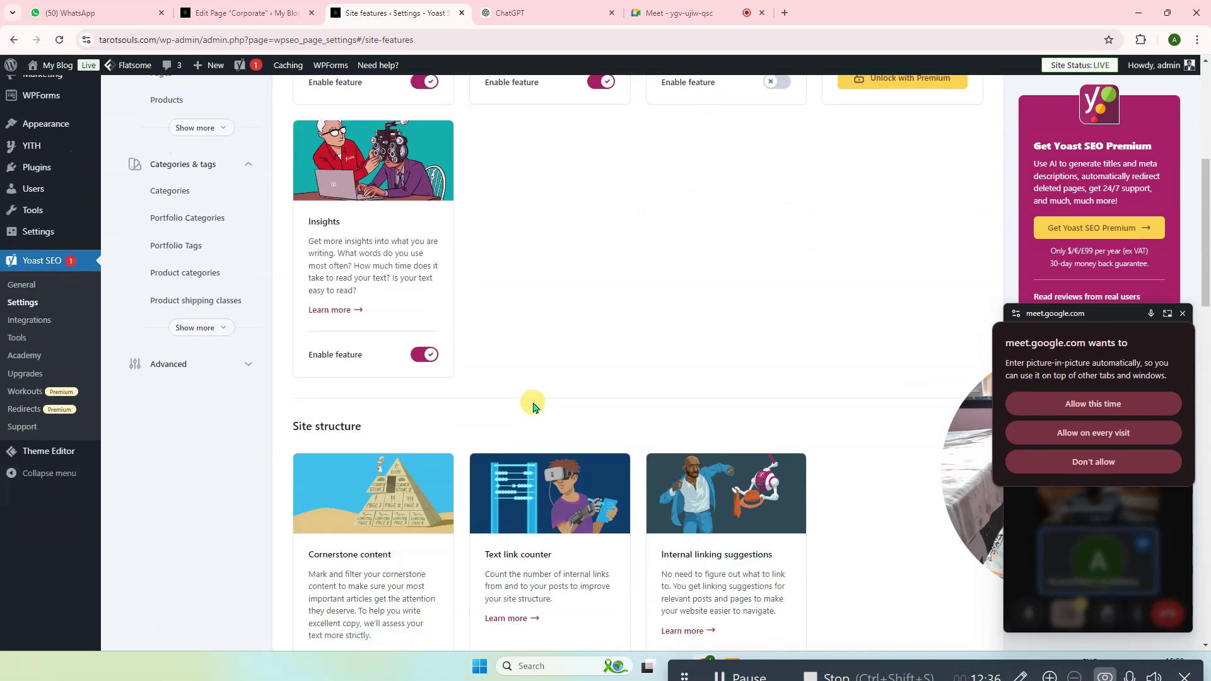
scroll(593, 403, "down", 4)
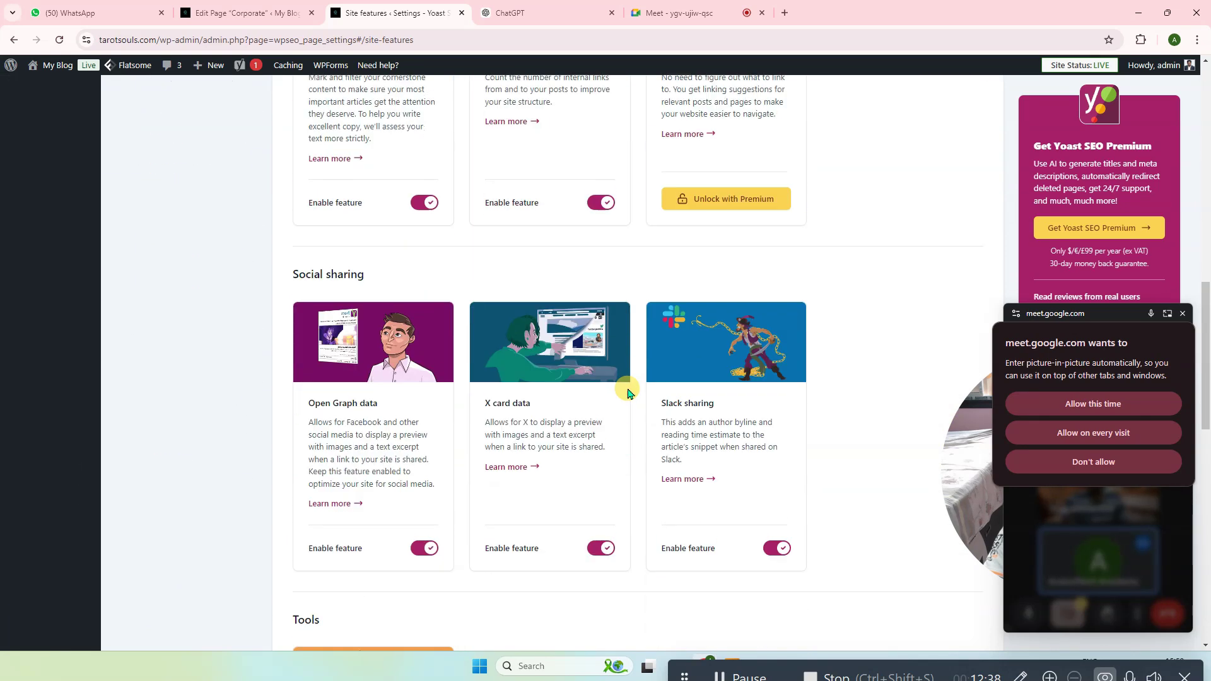
scroll(603, 423, "down", 8)
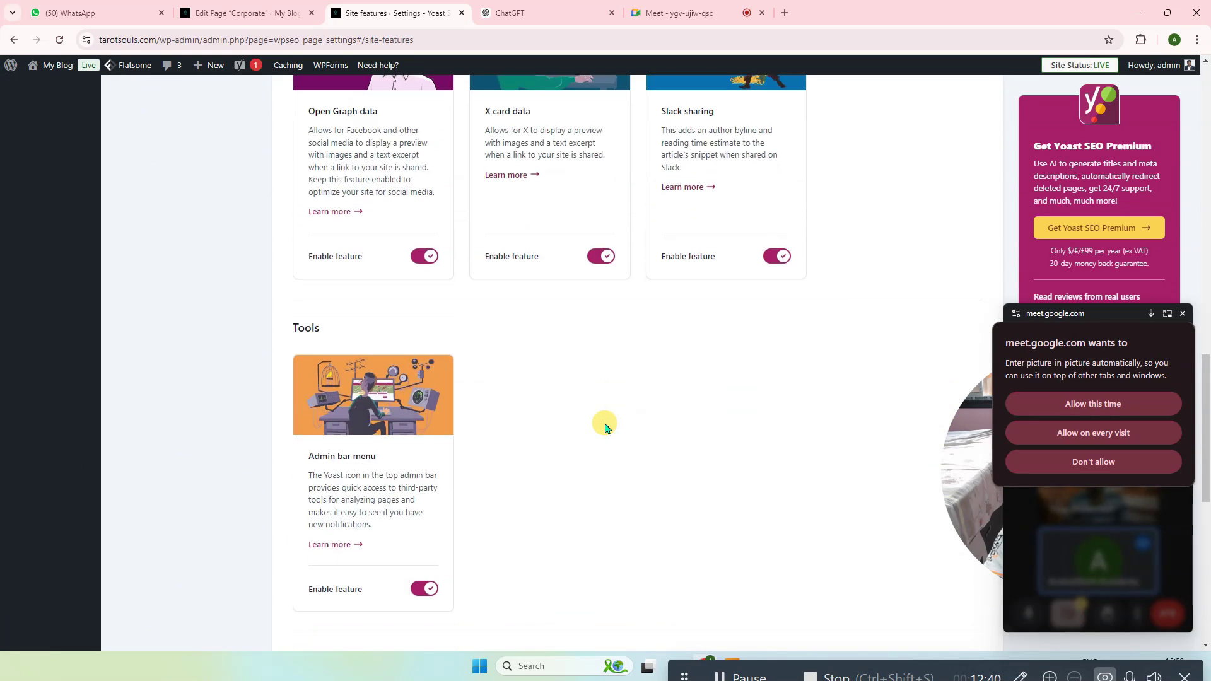
scroll(599, 441, "down", 4)
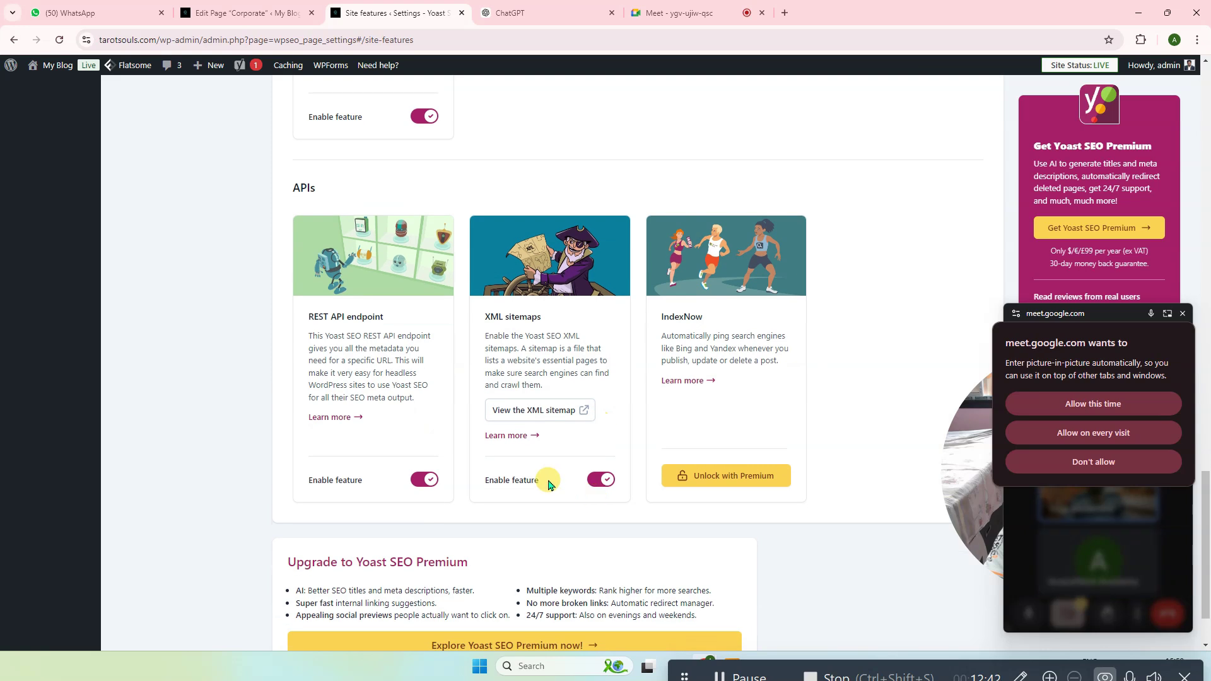
left_click(533, 411)
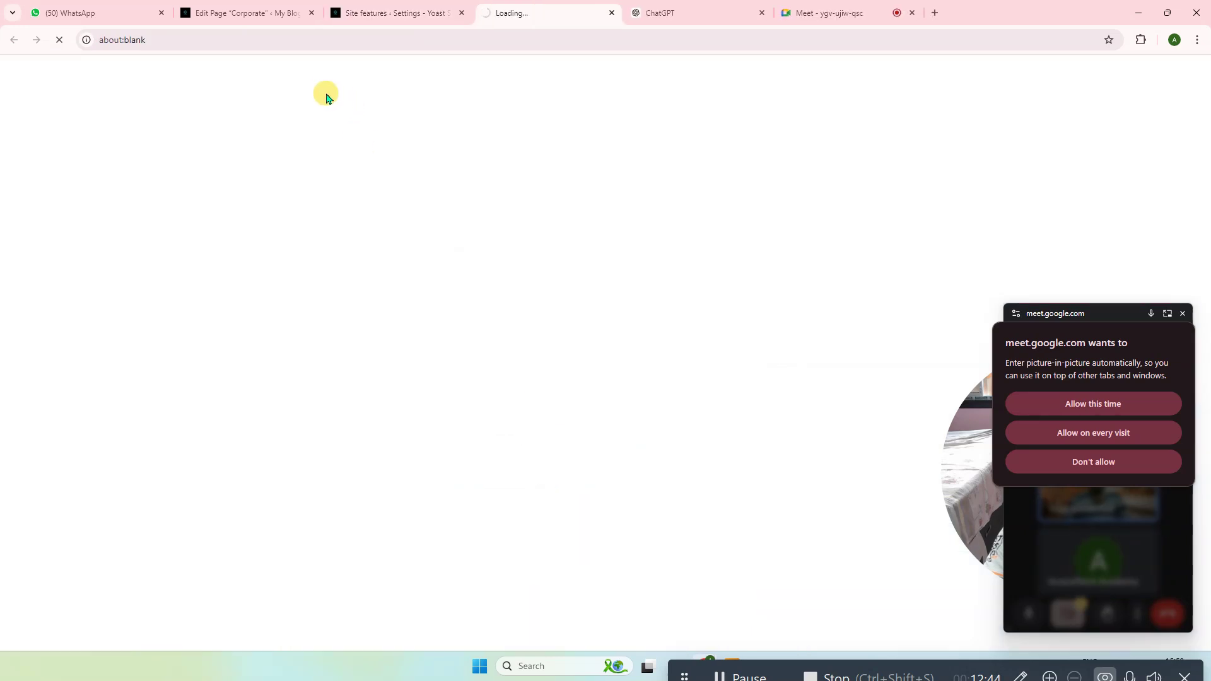
double_click(285, 42)
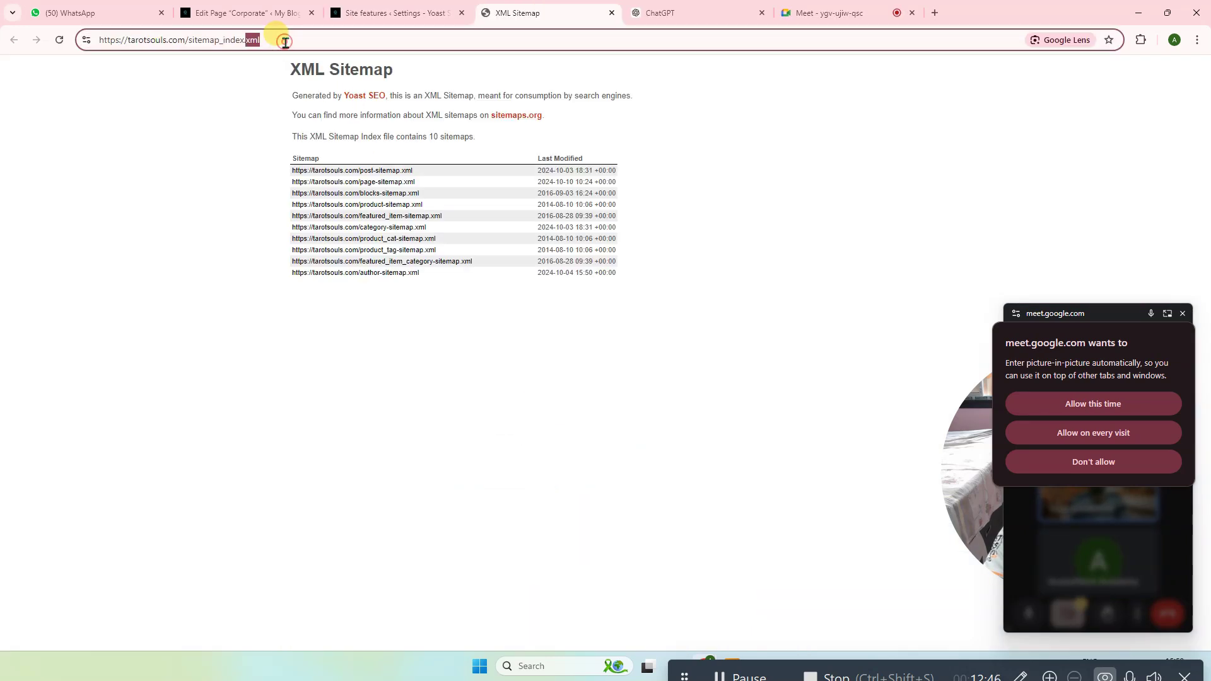
left_click(285, 41)
key("ctrl+c")
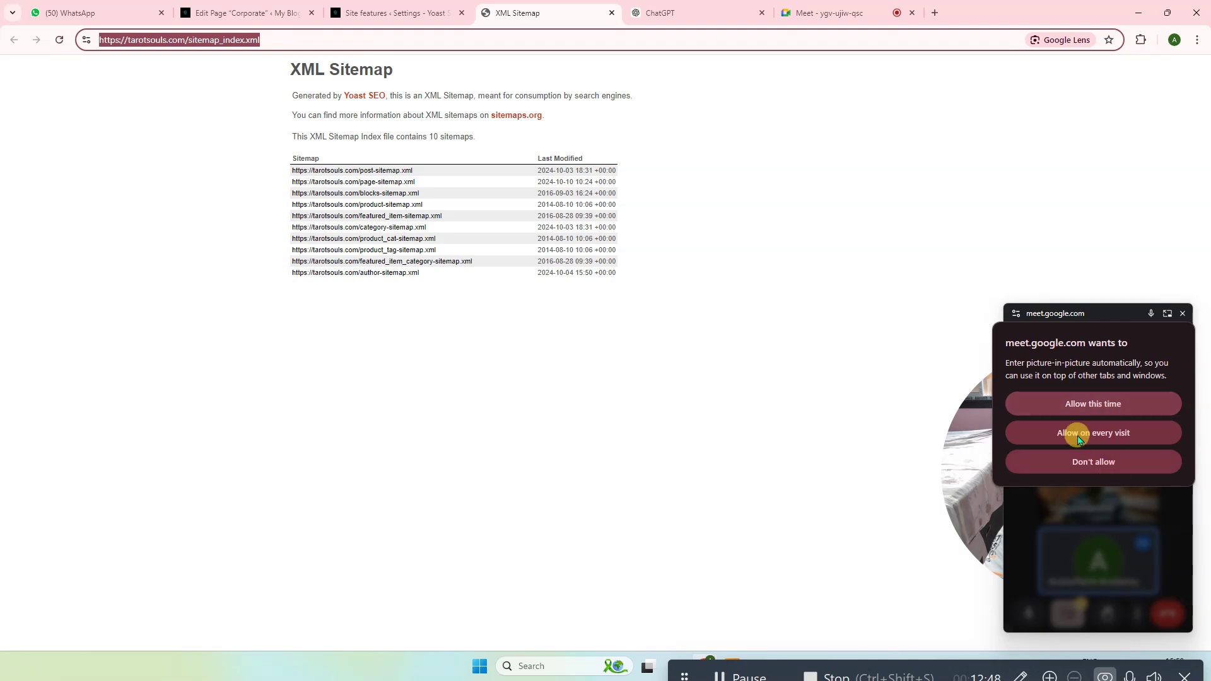
left_click(1072, 402)
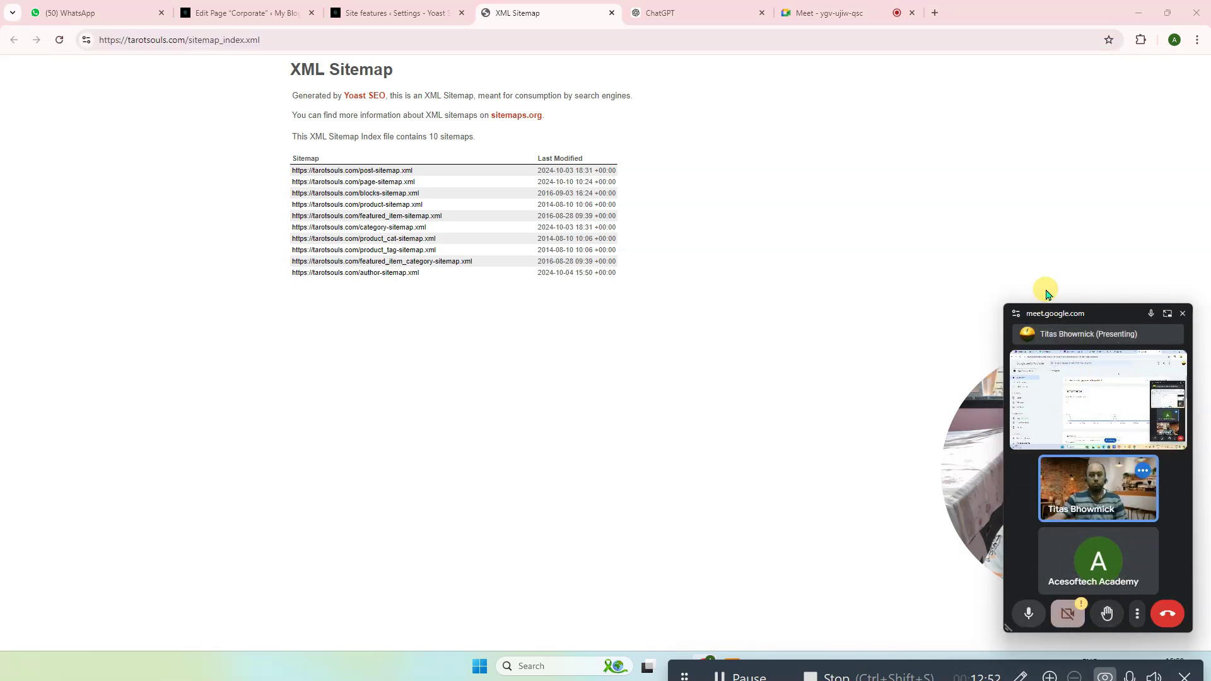
left_click(830, 14)
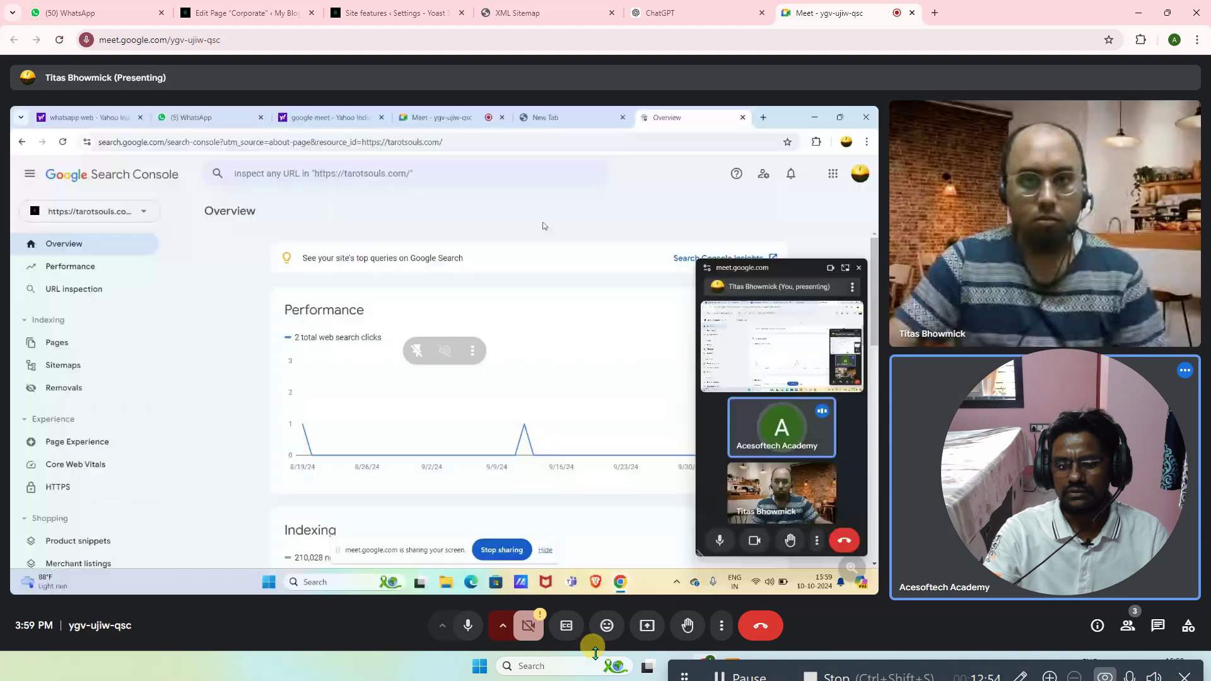
left_click(1158, 626)
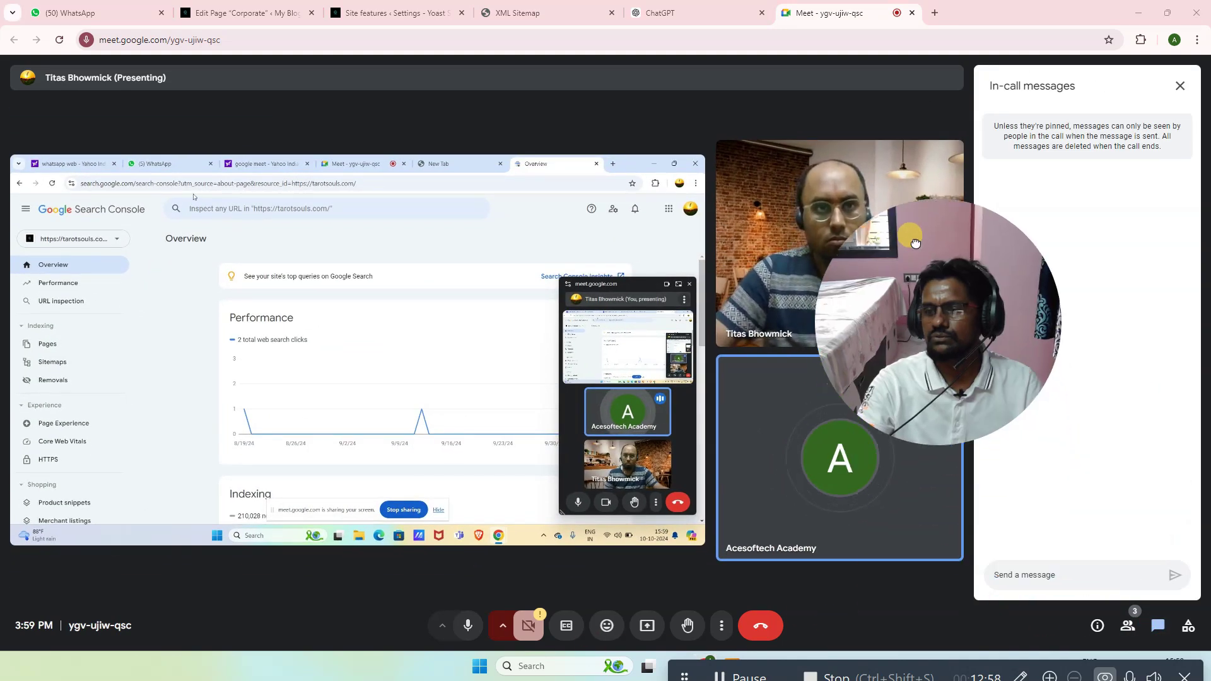
left_click(1021, 574)
key("ctrl+v")
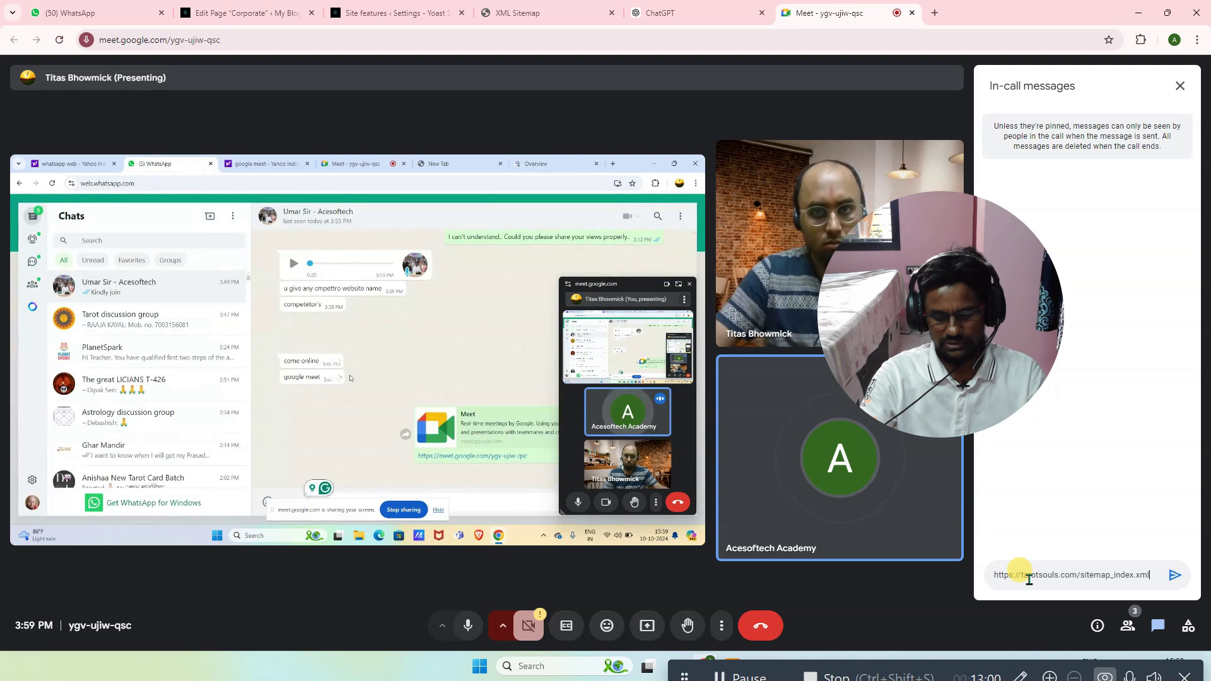
key("Return")
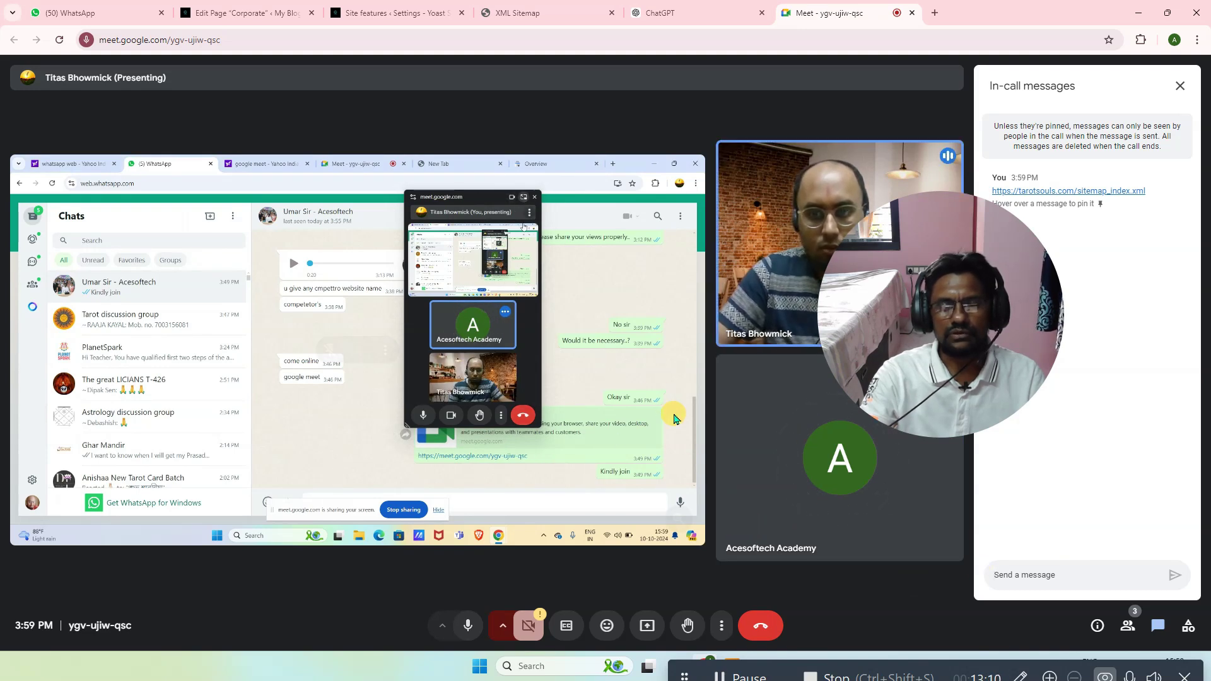
- Leave the Google Meet call and close its page, returning to the XML sitemap
mouse_move(859, 524)
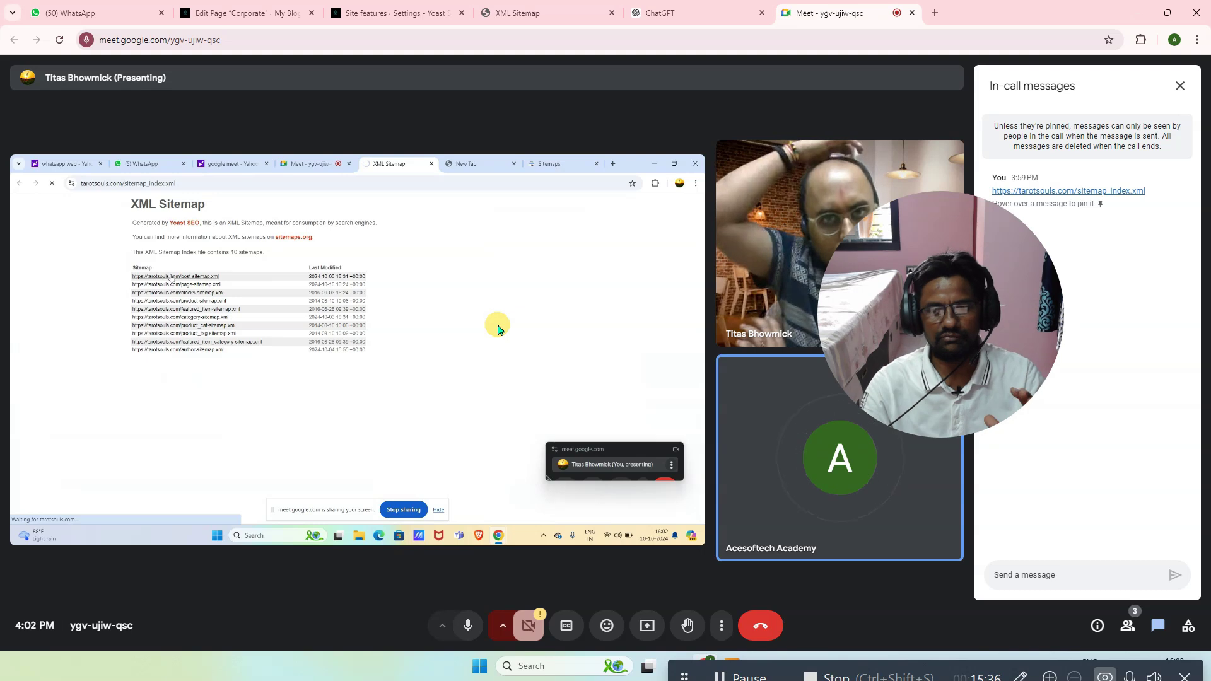
left_click_drag(921, 230, 1034, 314)
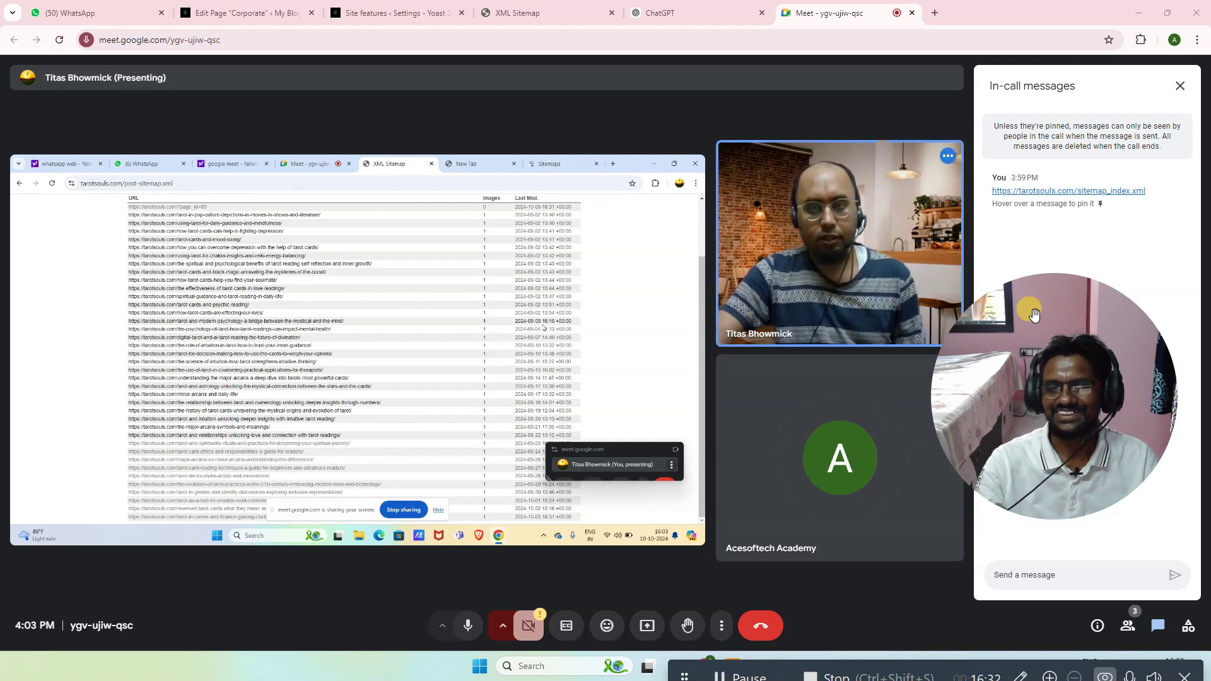
left_click(764, 624)
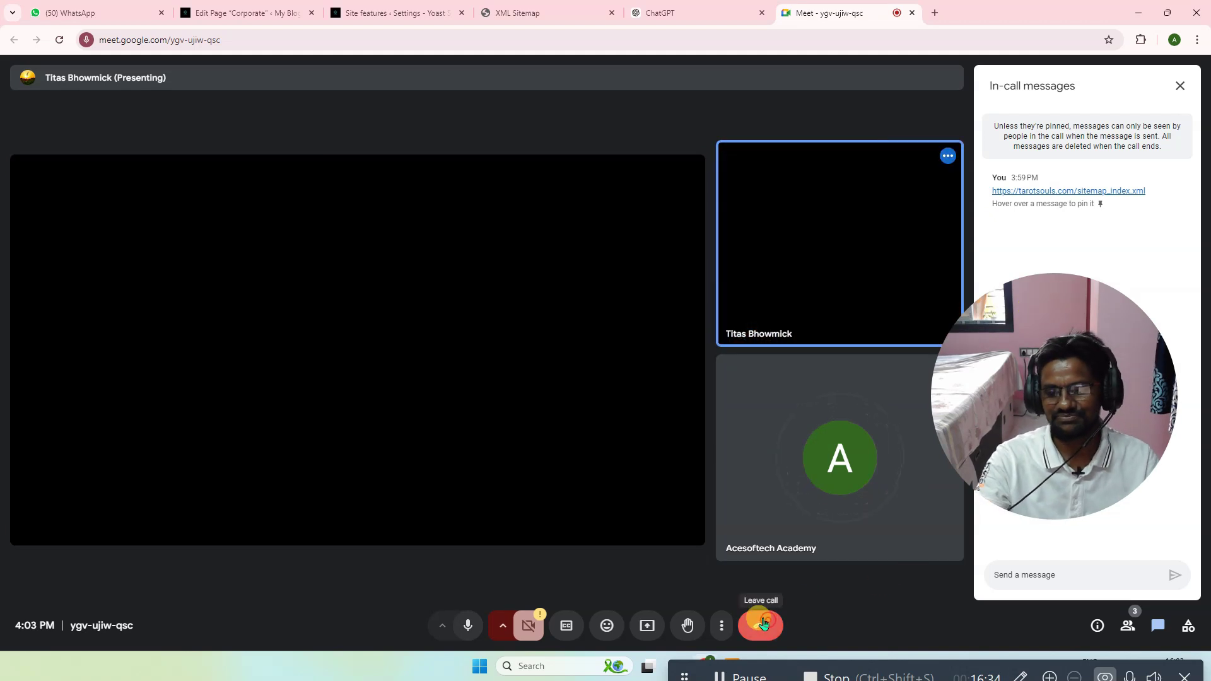
key("ctrl+w")
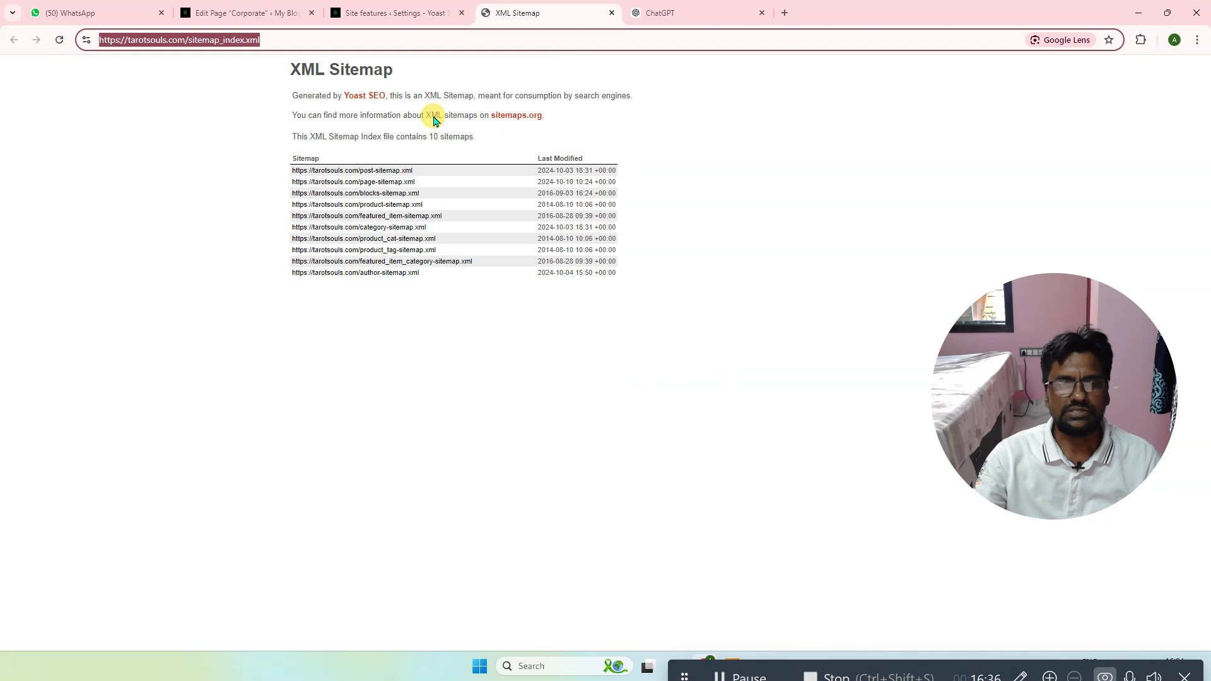